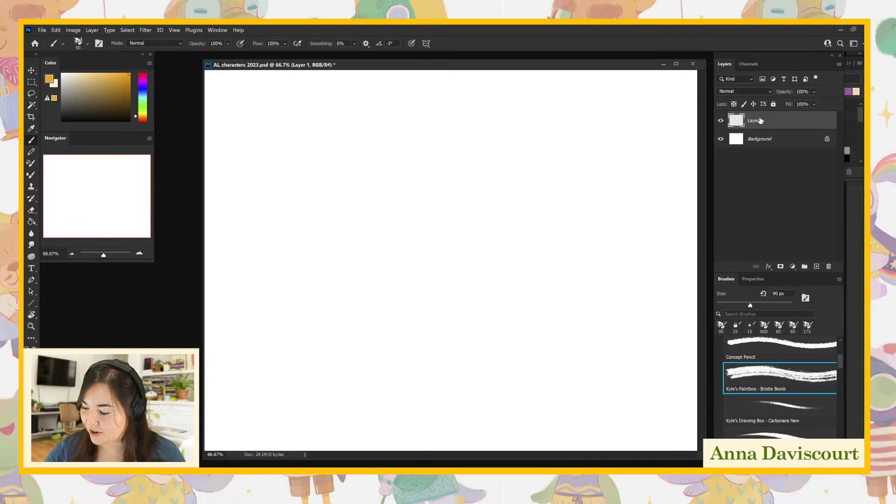
pyautogui.click(817, 267)
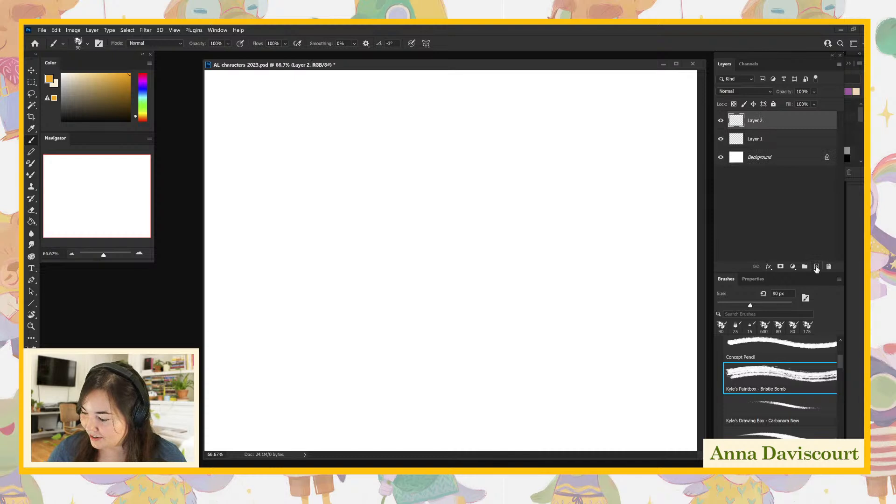
pyautogui.click(817, 267)
pyautogui.click(817, 267)
pyautogui.click(817, 267)
pyautogui.click(817, 267)
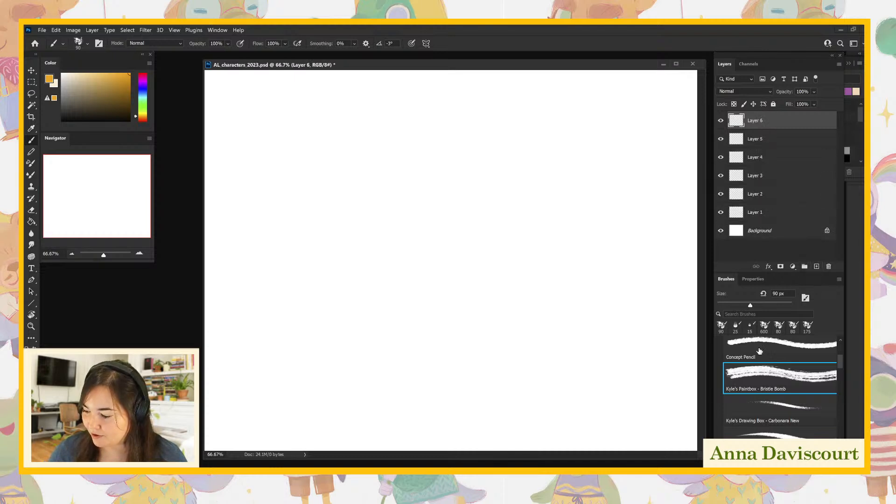
pyautogui.hotkey('ctrl', 'z')
pyautogui.hotkey('ctrl', 'z')
pyautogui.hotkey('ctrl', 'z')
pyautogui.hotkey('ctrl', 'z')
pyautogui.hotkey('ctrl', 'z')
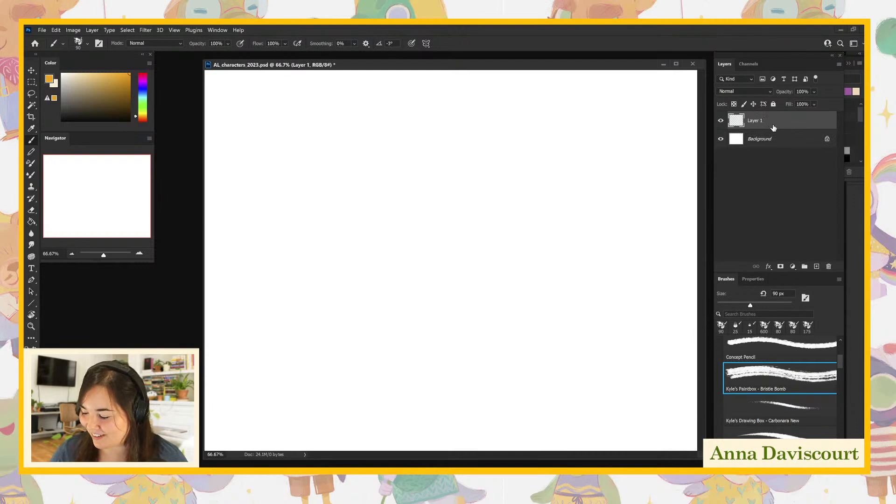
# - Test the Kyle's Paintbox - Bristle Bomb brush with orange scribbles and curved strokes on Layer 1, and undo them
pyautogui.click(783, 381)
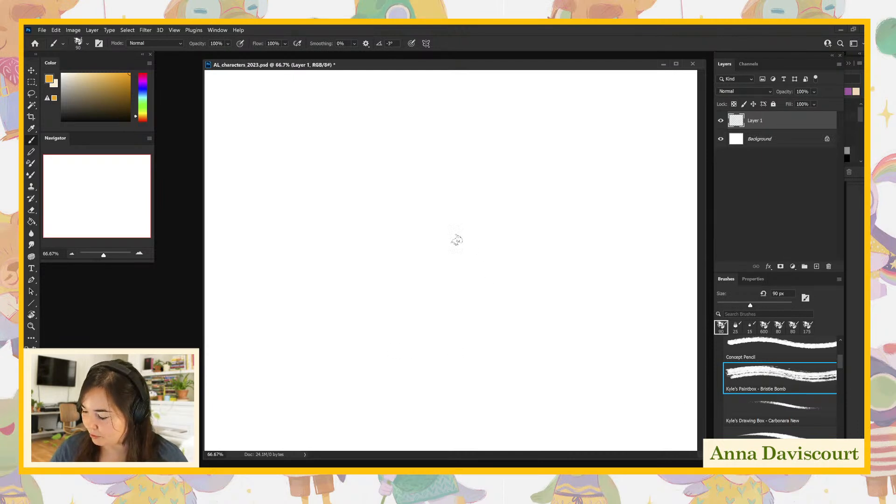
pyautogui.moveTo(447, 236)
pyautogui.mouseDown()
pyautogui.moveTo(471, 231)
pyautogui.moveTo(514, 254)
pyautogui.moveTo(574, 228)
pyautogui.mouseUp()
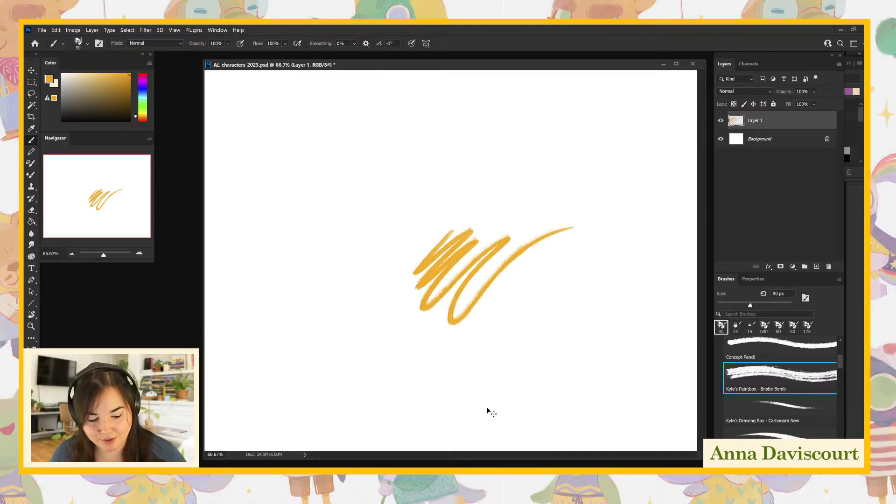
pyautogui.hotkey('ctrl', 'z')
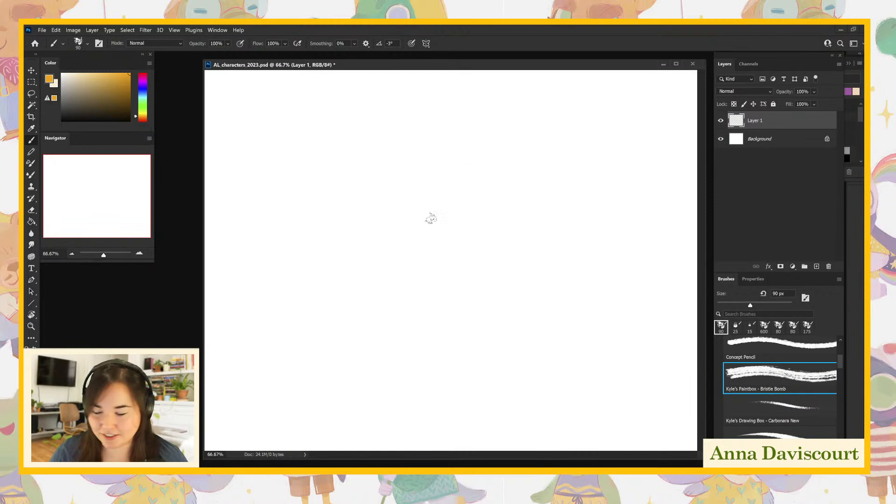
pyautogui.moveTo(439, 202)
pyautogui.mouseDown()
pyautogui.moveTo(440, 238)
pyautogui.moveTo(450, 225)
pyautogui.moveTo(445, 260)
pyautogui.moveTo(447, 210)
pyautogui.mouseUp()
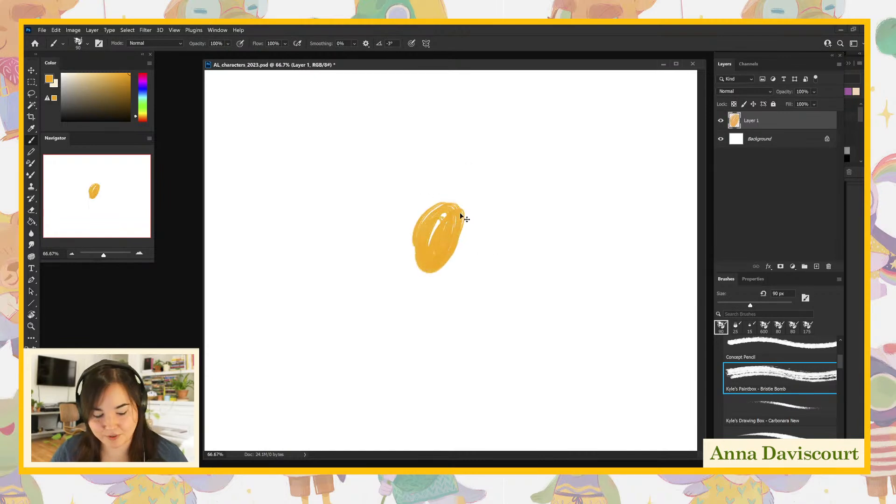
pyautogui.hotkey('ctrl', 'z')
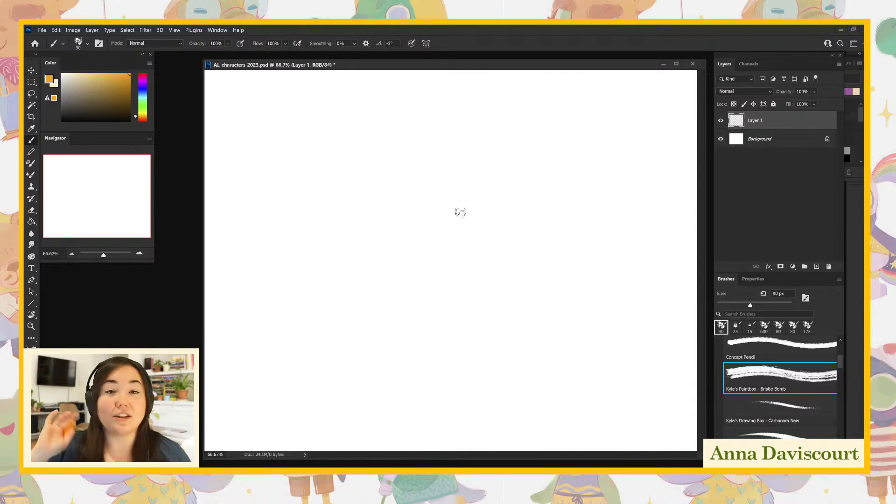
pyautogui.moveTo(423, 160); pyautogui.dragTo(424, 237)
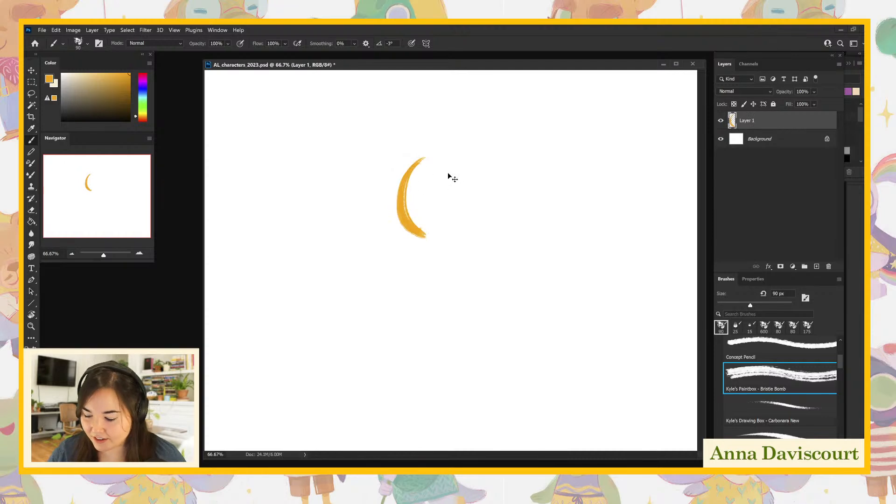
pyautogui.hotkey('ctrl', 'z')
pyautogui.hotkey('ctrl', 'z')
# - Enlarge the brush to 150 px and paint an orange row of a narrow upright bar, a wide rough patch and a circle
pyautogui.press(']')
pyautogui.press(']')
pyautogui.press(']')
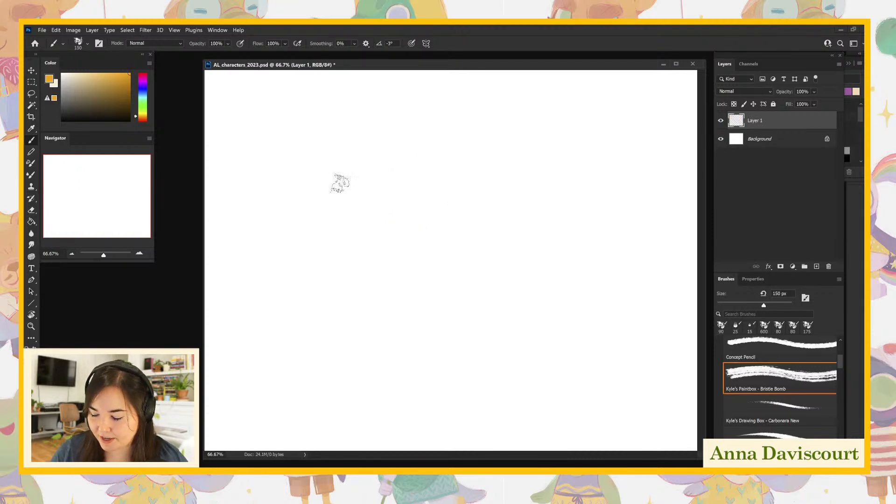
pyautogui.moveTo(296, 154)
pyautogui.mouseDown()
pyautogui.moveTo(308, 156)
pyautogui.moveTo(317, 224)
pyautogui.mouseUp()
pyautogui.moveTo(376, 173)
pyautogui.mouseDown()
pyautogui.moveTo(394, 188)
pyautogui.moveTo(371, 210)
pyautogui.moveTo(439, 217)
pyautogui.mouseUp()
pyautogui.moveTo(514, 204)
pyautogui.mouseDown()
pyautogui.moveTo(544, 203)
pyautogui.moveTo(532, 213)
pyautogui.moveTo(523, 182)
pyautogui.mouseUp()
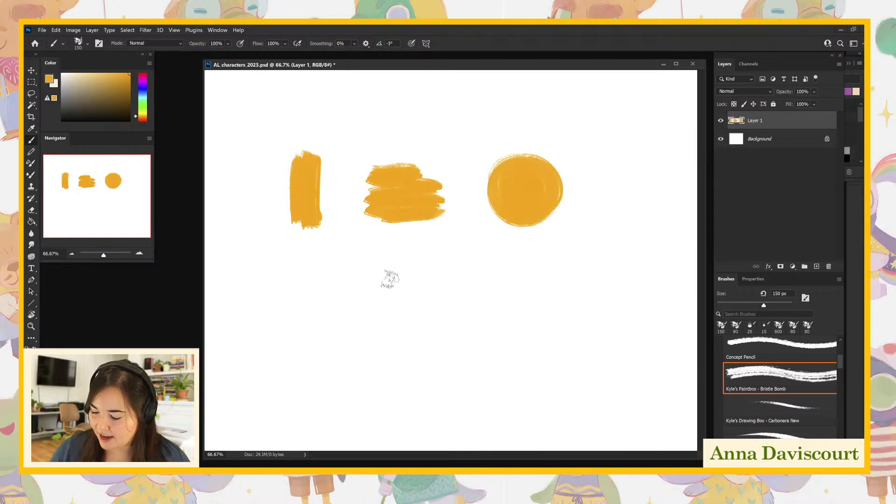
# - Paint a second row of orange shapes below: a rounded blob, an upright egg and a flat horizontal oval
pyautogui.click(293, 330)
pyautogui.moveTo(292, 310)
pyautogui.mouseDown()
pyautogui.moveTo(323, 316)
pyautogui.moveTo(301, 306)
pyautogui.moveTo(288, 321)
pyautogui.moveTo(313, 340)
pyautogui.moveTo(308, 303)
pyautogui.moveTo(322, 328)
pyautogui.mouseUp()
pyautogui.moveTo(406, 344)
pyautogui.mouseDown()
pyautogui.moveTo(430, 351)
pyautogui.moveTo(417, 345)
pyautogui.moveTo(410, 312)
pyautogui.mouseUp()
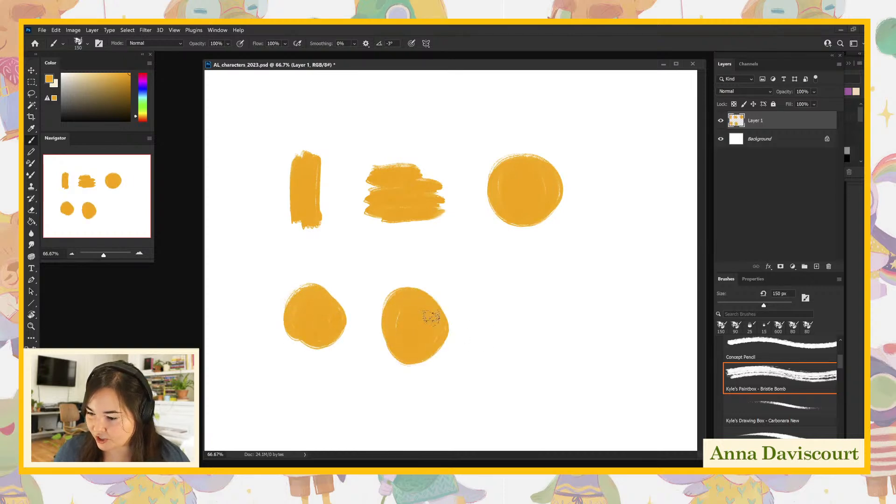
pyautogui.moveTo(401, 305)
pyautogui.mouseDown()
pyautogui.moveTo(400, 339)
pyautogui.moveTo(428, 279)
pyautogui.moveTo(410, 316)
pyautogui.mouseUp()
pyautogui.moveTo(493, 318)
pyautogui.mouseDown()
pyautogui.moveTo(553, 320)
pyautogui.moveTo(512, 317)
pyautogui.mouseUp()
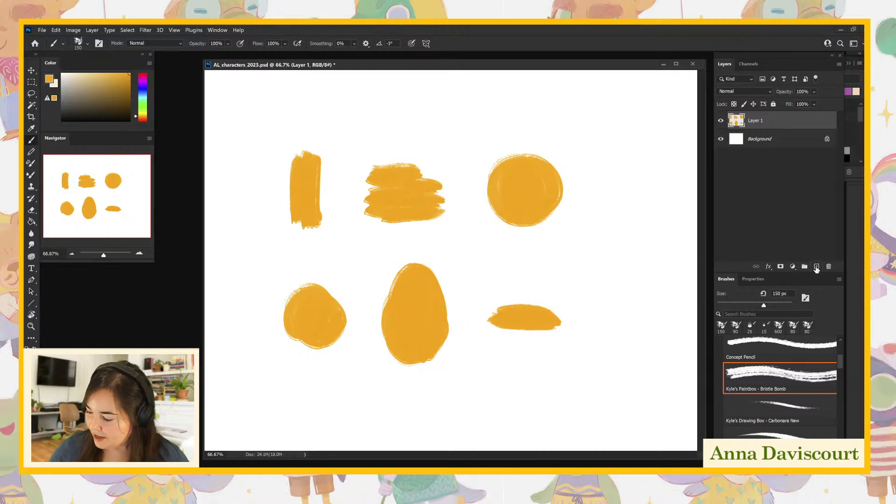
# - Add a layer above Layer 1 and paint bright green over the upright bar, going past its edges on all sides
pyautogui.click(817, 267)
pyautogui.moveTo(143, 100); pyautogui.dragTo(112, 87)
pyautogui.click(111, 82)
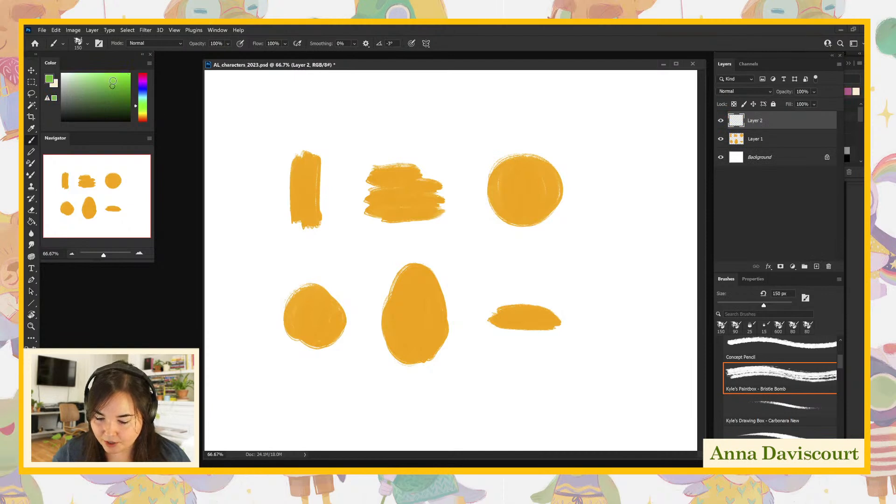
pyautogui.moveTo(293, 147)
pyautogui.mouseDown()
pyautogui.moveTo(299, 231)
pyautogui.moveTo(313, 204)
pyautogui.mouseUp()
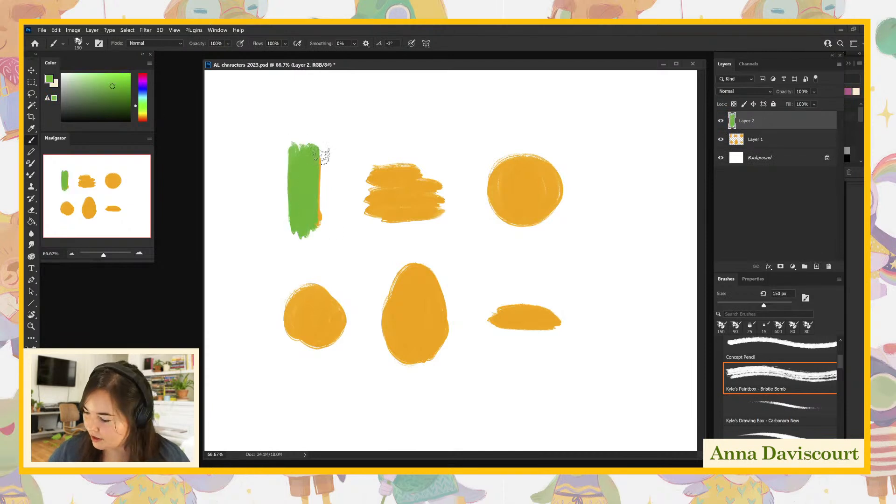
pyautogui.moveTo(280, 163)
pyautogui.mouseDown()
pyautogui.moveTo(326, 160)
pyautogui.moveTo(306, 222)
pyautogui.moveTo(341, 224)
pyautogui.moveTo(357, 214)
pyautogui.mouseUp()
pyautogui.moveTo(329, 151); pyautogui.dragTo(329, 205)
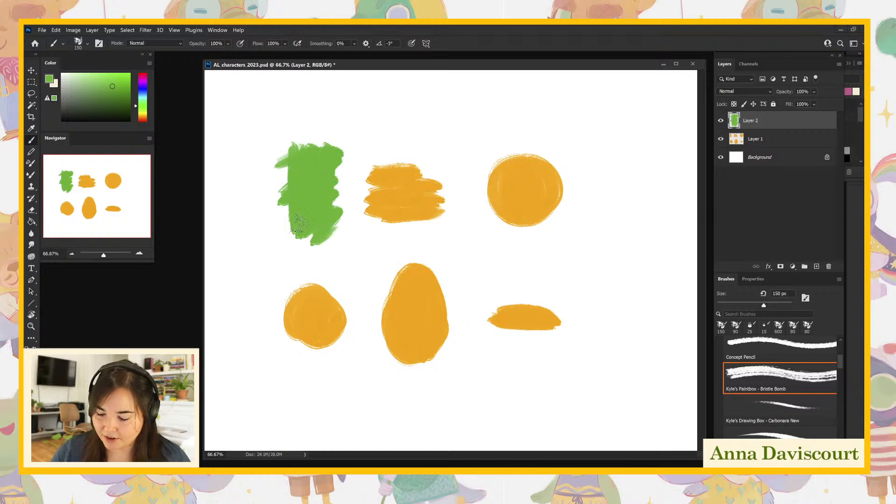
pyautogui.moveTo(287, 169); pyautogui.dragTo(285, 226)
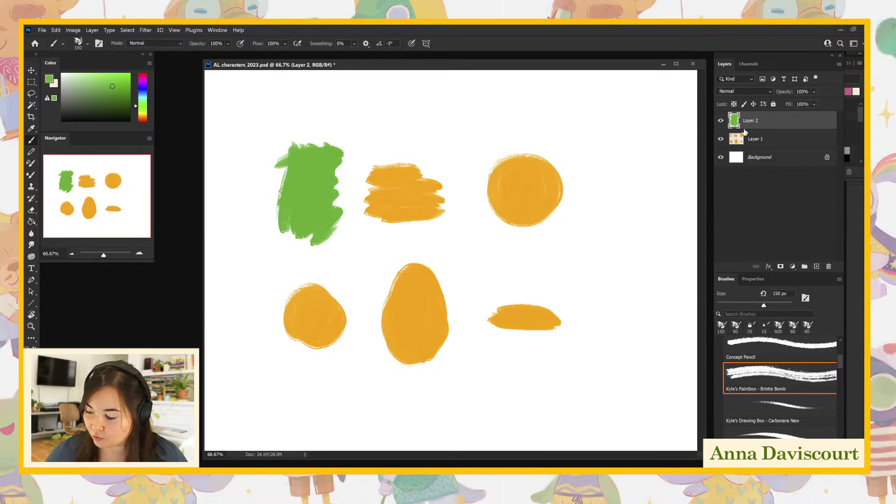
# - Clip Layer 2 to Layer 1 with a clipping mask, then release and reapply it
pyautogui.rightClick(752, 128)
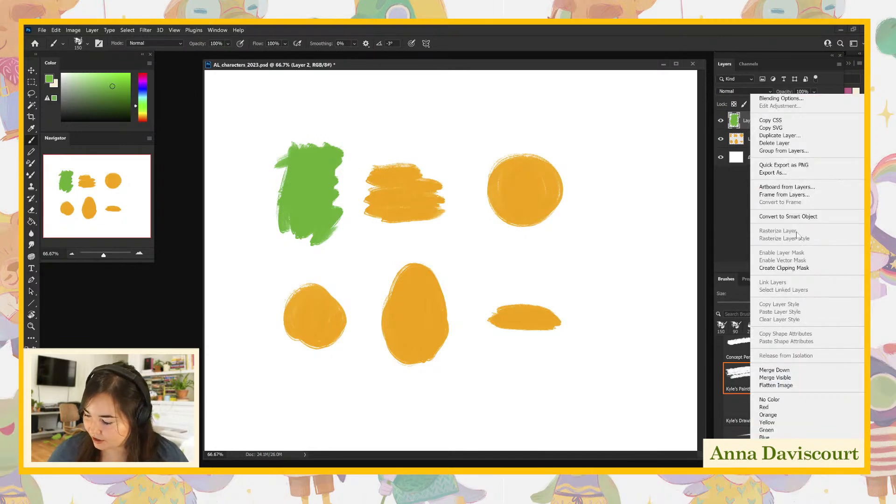
pyautogui.click(789, 270)
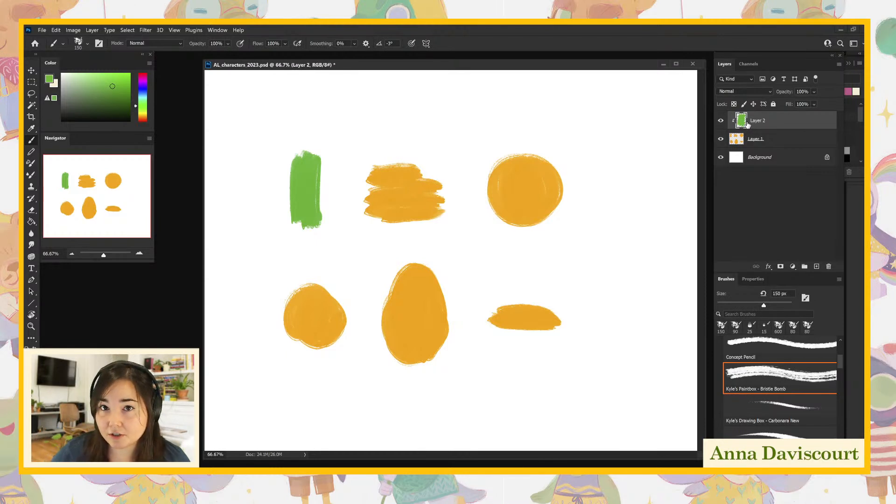
pyautogui.keyDown('alt'); pyautogui.click(764, 129); pyautogui.keyUp('alt')
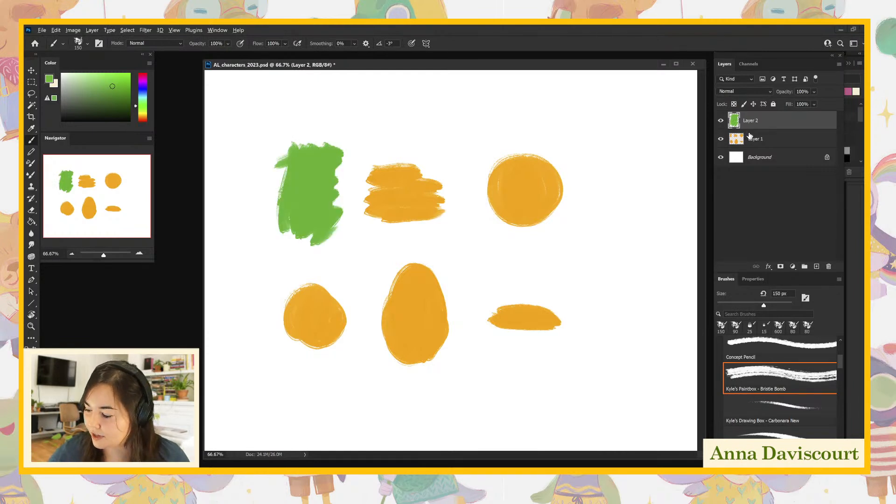
pyautogui.keyDown('alt'); pyautogui.click(748, 128); pyautogui.keyUp('alt')
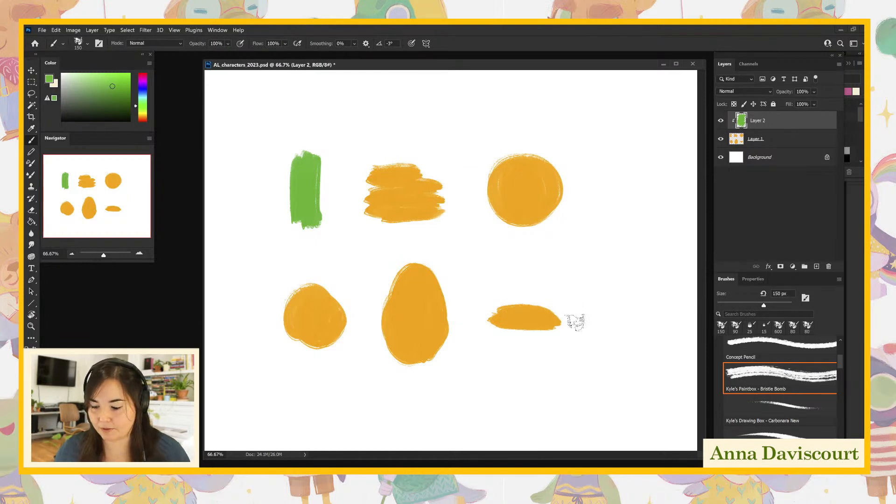
# - Paint dark green and dark blue patches over the upright bar and thin dark blue strokes over the wide patch on Layer 2
pyautogui.click(112, 105)
pyautogui.moveTo(294, 164)
pyautogui.mouseDown()
pyautogui.moveTo(317, 182)
pyautogui.moveTo(320, 140)
pyautogui.mouseUp()
pyautogui.click(143, 92)
pyautogui.moveTo(292, 206)
pyautogui.mouseDown()
pyautogui.moveTo(294, 193)
pyautogui.moveTo(300, 230)
pyautogui.moveTo(306, 220)
pyautogui.mouseUp()
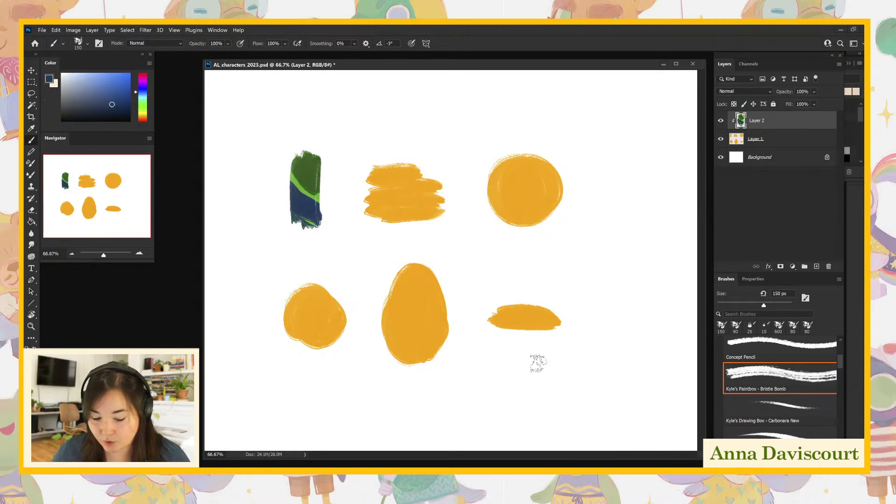
pyautogui.moveTo(314, 173)
pyautogui.mouseDown()
pyautogui.moveTo(325, 210)
pyautogui.moveTo(331, 177)
pyautogui.moveTo(316, 180)
pyautogui.moveTo(311, 209)
pyautogui.moveTo(329, 200)
pyautogui.moveTo(314, 204)
pyautogui.moveTo(313, 162)
pyautogui.moveTo(321, 227)
pyautogui.mouseUp()
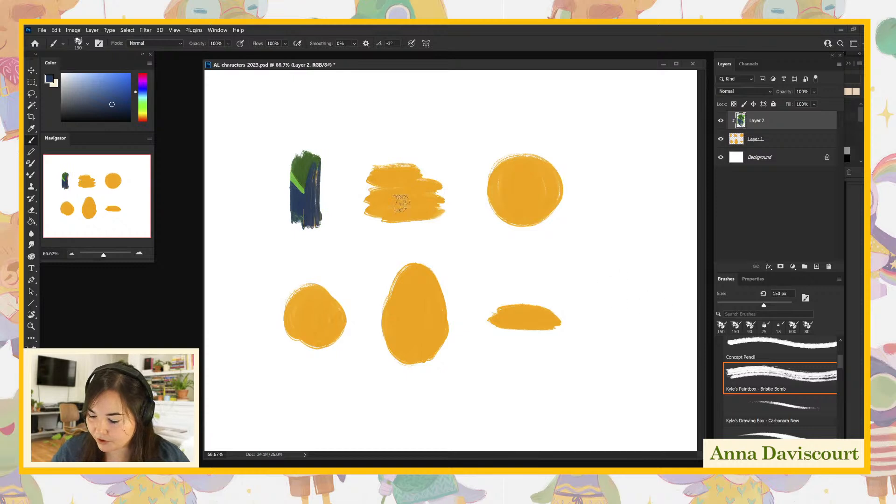
pyautogui.moveTo(372, 184)
pyautogui.mouseDown()
pyautogui.moveTo(380, 219)
pyautogui.moveTo(379, 163)
pyautogui.moveTo(402, 191)
pyautogui.moveTo(406, 222)
pyautogui.moveTo(410, 194)
pyautogui.moveTo(377, 181)
pyautogui.moveTo(399, 186)
pyautogui.moveTo(408, 223)
pyautogui.moveTo(419, 199)
pyautogui.moveTo(379, 157)
pyautogui.moveTo(388, 236)
pyautogui.moveTo(447, 215)
pyautogui.mouseUp()
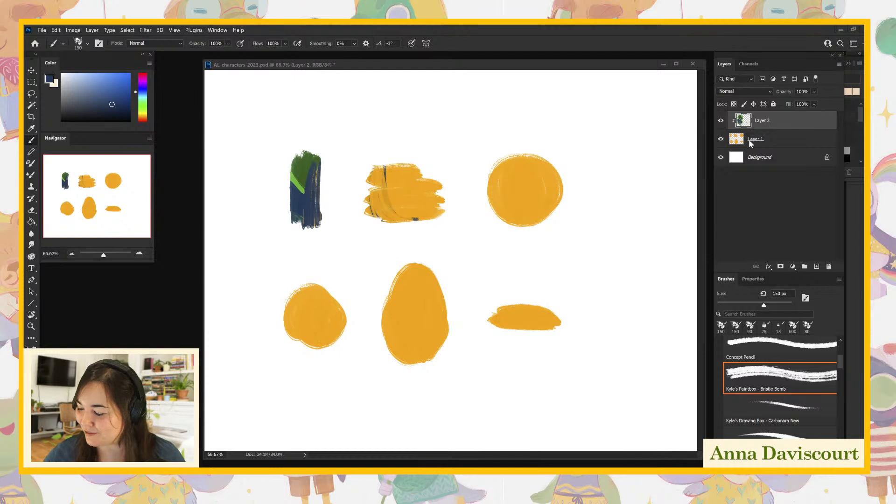
# - Choose a dusty pink and paint it over the upper-left half of the wide patch on Layer 2
pyautogui.moveTo(148, 91); pyautogui.dragTo(146, 76)
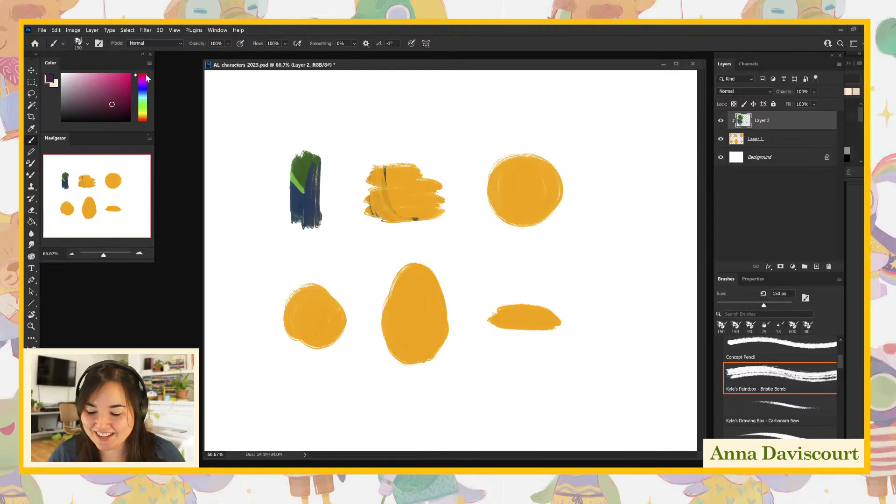
pyautogui.click(95, 83)
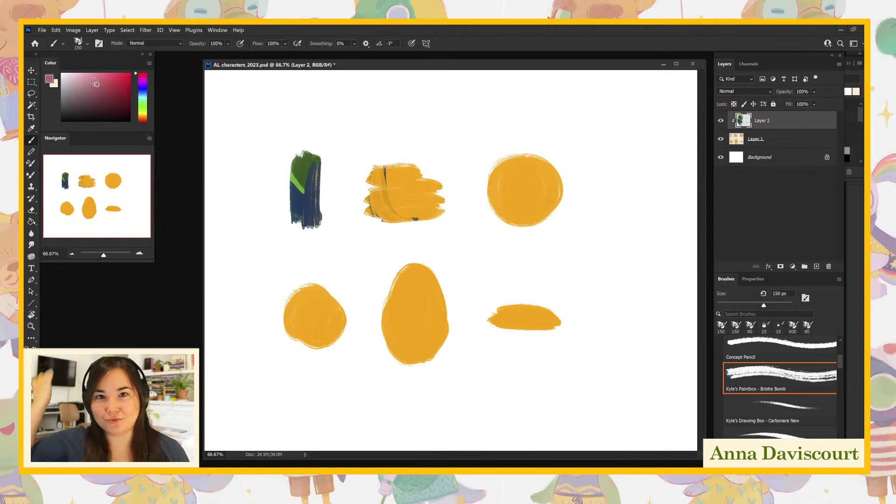
pyautogui.moveTo(372, 168)
pyautogui.mouseDown()
pyautogui.moveTo(401, 165)
pyautogui.moveTo(373, 185)
pyautogui.moveTo(420, 187)
pyautogui.mouseUp()
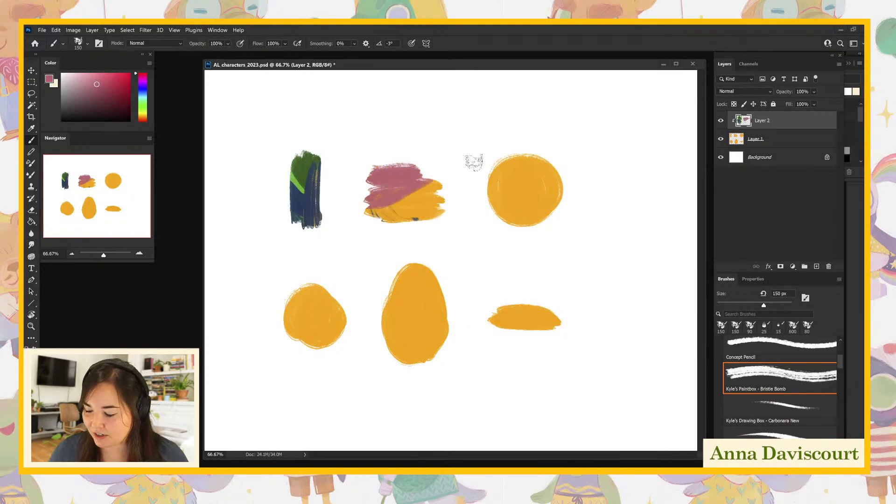
# - Sample the orange on Layer 1 and extend the egg's top, square off the wide patch and enlarge the upright bar
pyautogui.click(736, 140)
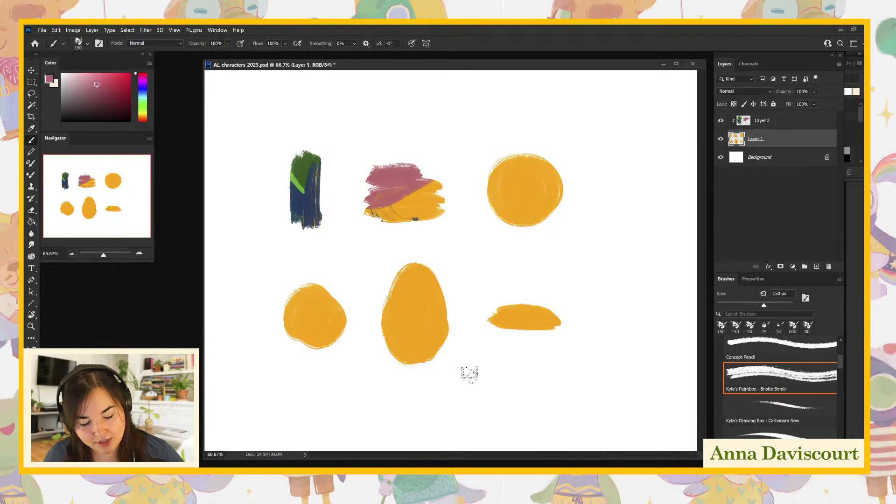
pyautogui.keyDown('alt'); pyautogui.click(322, 308); pyautogui.keyUp('alt')
pyautogui.moveTo(399, 286)
pyautogui.mouseDown()
pyautogui.moveTo(410, 263)
pyautogui.moveTo(432, 277)
pyautogui.mouseUp()
pyautogui.moveTo(384, 175)
pyautogui.mouseDown()
pyautogui.moveTo(375, 216)
pyautogui.moveTo(372, 173)
pyautogui.moveTo(378, 185)
pyautogui.moveTo(413, 167)
pyautogui.moveTo(417, 178)
pyautogui.moveTo(429, 171)
pyautogui.moveTo(439, 211)
pyautogui.moveTo(418, 179)
pyautogui.moveTo(400, 175)
pyautogui.moveTo(435, 173)
pyautogui.moveTo(439, 216)
pyautogui.moveTo(382, 219)
pyautogui.moveTo(430, 220)
pyautogui.mouseUp()
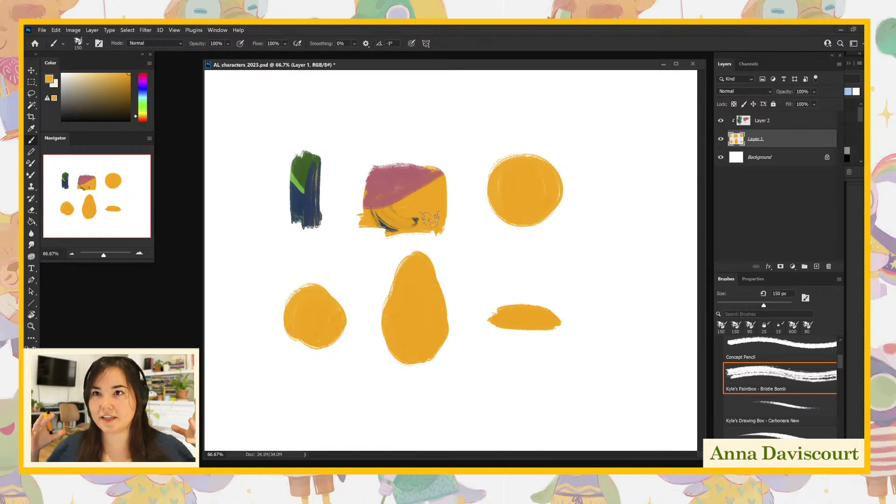
pyautogui.moveTo(299, 210)
pyautogui.mouseDown()
pyautogui.moveTo(297, 148)
pyautogui.moveTo(315, 159)
pyautogui.moveTo(301, 149)
pyautogui.moveTo(316, 149)
pyautogui.moveTo(316, 191)
pyautogui.moveTo(332, 183)
pyautogui.moveTo(300, 220)
pyautogui.mouseUp()
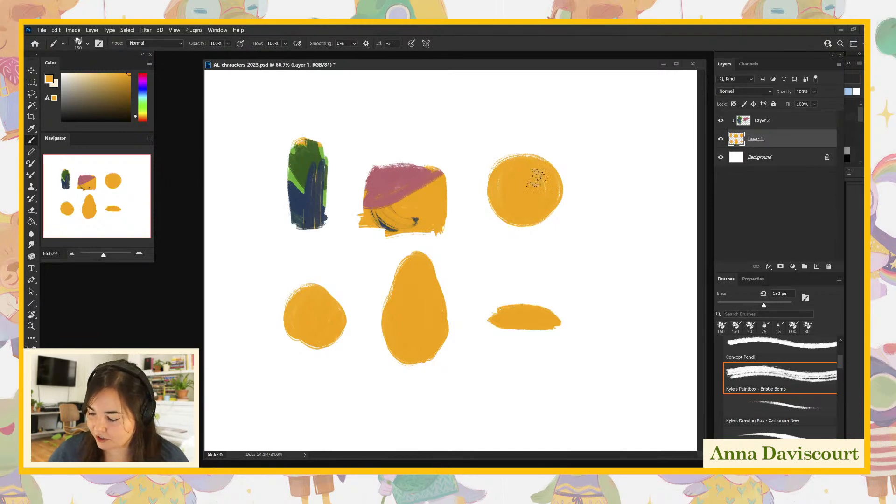
# - Build out the edges of the wide patch, the upright bar and the circle with more orange on Layer 1
pyautogui.moveTo(372, 174)
pyautogui.mouseDown()
pyautogui.moveTo(395, 169)
pyautogui.moveTo(443, 164)
pyautogui.moveTo(446, 228)
pyautogui.mouseUp()
pyautogui.moveTo(371, 227); pyautogui.dragTo(439, 225)
pyautogui.moveTo(298, 158)
pyautogui.mouseDown()
pyautogui.moveTo(293, 138)
pyautogui.moveTo(327, 205)
pyautogui.mouseUp()
pyautogui.moveTo(504, 189)
pyautogui.mouseDown()
pyautogui.moveTo(529, 212)
pyautogui.moveTo(551, 195)
pyautogui.mouseUp()
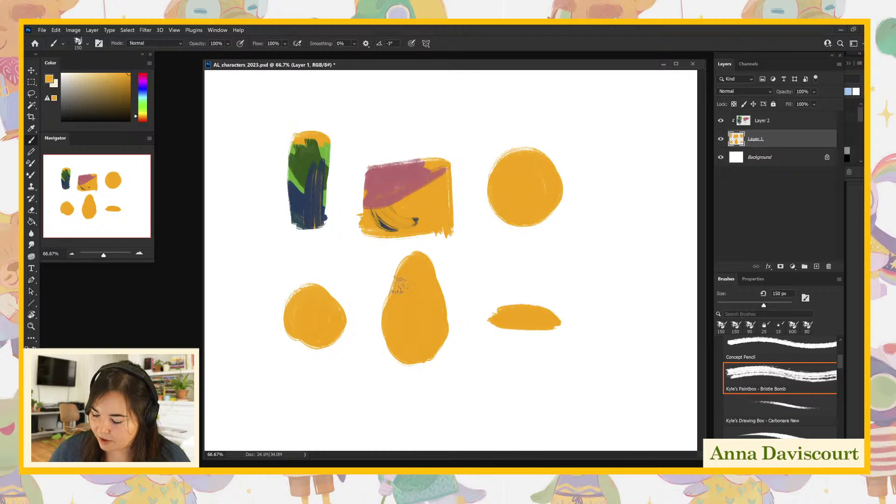
# - Extend the three lower shapes' outlines and paint a large, tall orange oval along the right side of the canvas
pyautogui.moveTo(399, 287); pyautogui.dragTo(416, 367)
pyautogui.moveTo(528, 319)
pyautogui.mouseDown()
pyautogui.moveTo(547, 316)
pyautogui.moveTo(495, 319)
pyautogui.moveTo(564, 315)
pyautogui.moveTo(490, 318)
pyautogui.moveTo(526, 311)
pyautogui.moveTo(562, 312)
pyautogui.mouseUp()
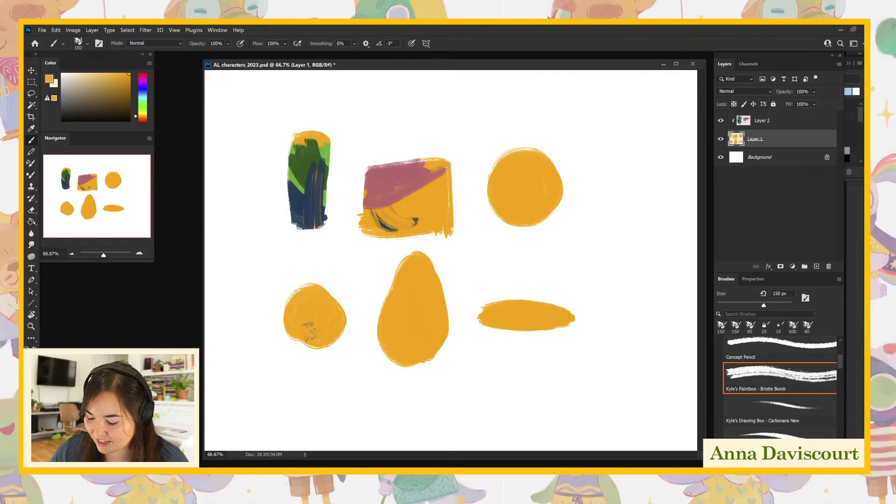
pyautogui.moveTo(305, 359)
pyautogui.mouseDown()
pyautogui.moveTo(301, 327)
pyautogui.moveTo(321, 332)
pyautogui.moveTo(310, 360)
pyautogui.mouseUp()
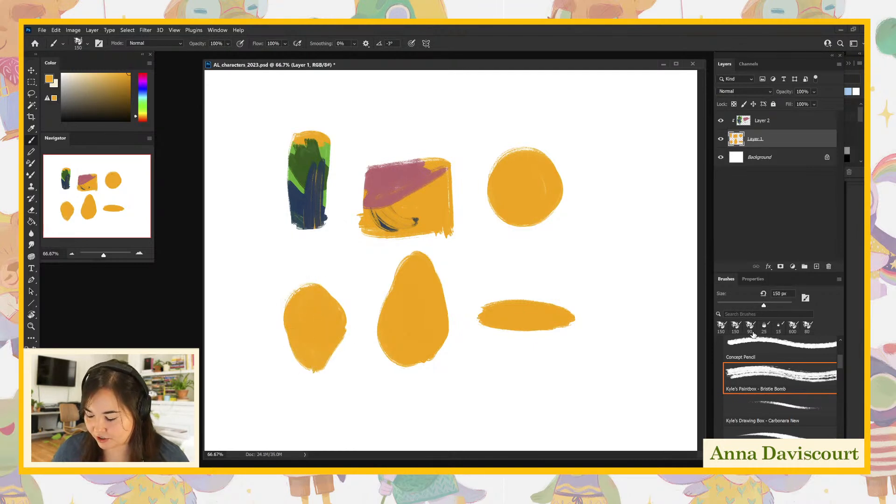
pyautogui.moveTo(646, 114)
pyautogui.mouseDown()
pyautogui.moveTo(606, 134)
pyautogui.moveTo(662, 332)
pyautogui.moveTo(648, 111)
pyautogui.moveTo(621, 232)
pyautogui.moveTo(623, 135)
pyautogui.moveTo(654, 254)
pyautogui.moveTo(663, 215)
pyautogui.moveTo(654, 310)
pyautogui.moveTo(621, 234)
pyautogui.moveTo(644, 327)
pyautogui.moveTo(673, 276)
pyautogui.moveTo(626, 205)
pyautogui.moveTo(630, 261)
pyautogui.moveTo(646, 288)
pyautogui.mouseUp()
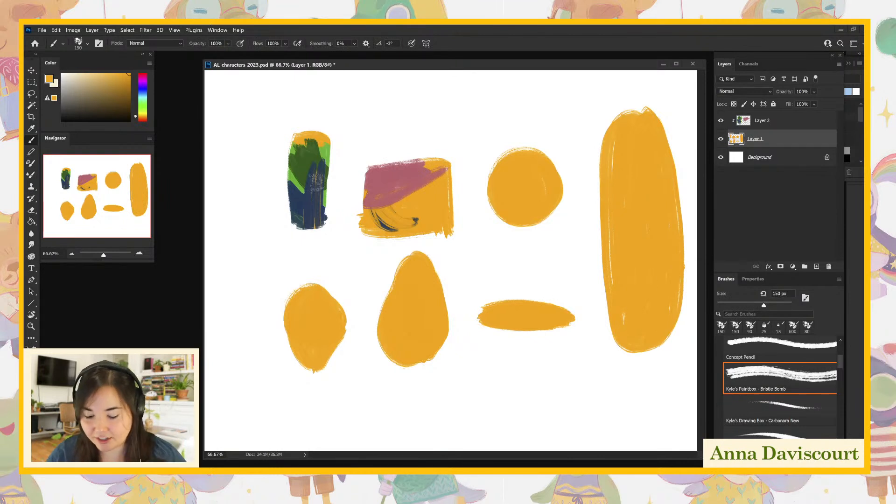
# - With a 100 px brush, add two short legs to the upright bar on Layer 1 and fill out its right edge
pyautogui.press('[')
pyautogui.press('[')
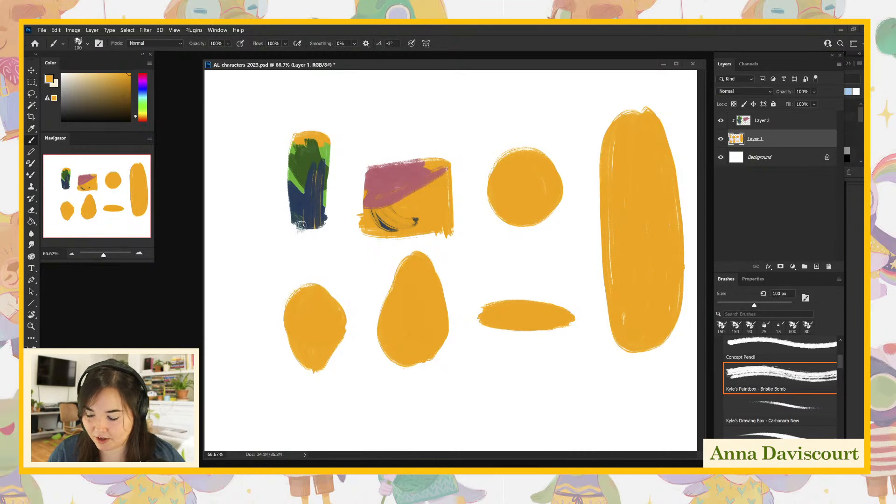
pyautogui.moveTo(301, 219)
pyautogui.mouseDown()
pyautogui.moveTo(304, 244)
pyautogui.moveTo(315, 245)
pyautogui.mouseUp()
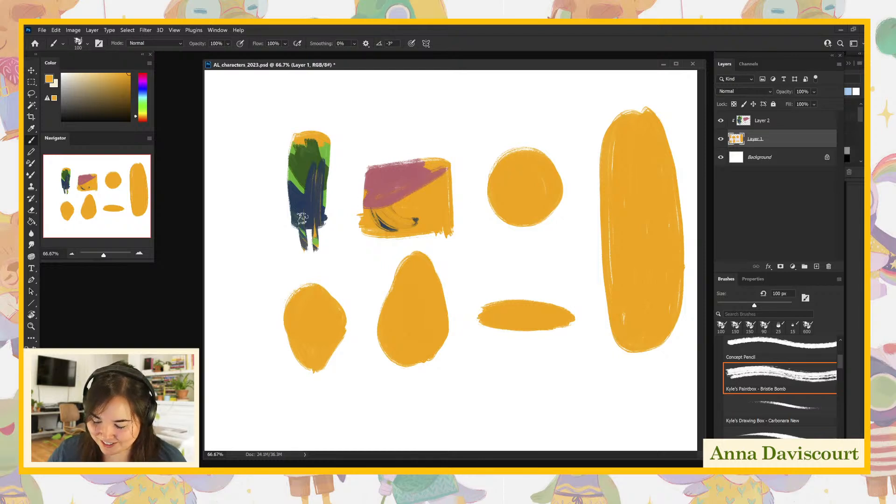
pyautogui.moveTo(324, 224); pyautogui.dragTo(325, 185)
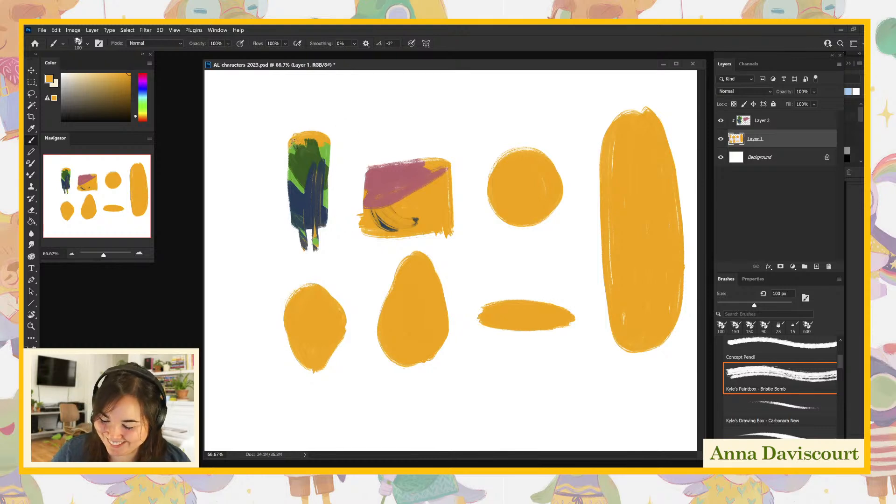
pyautogui.moveTo(324, 145); pyautogui.dragTo(326, 220)
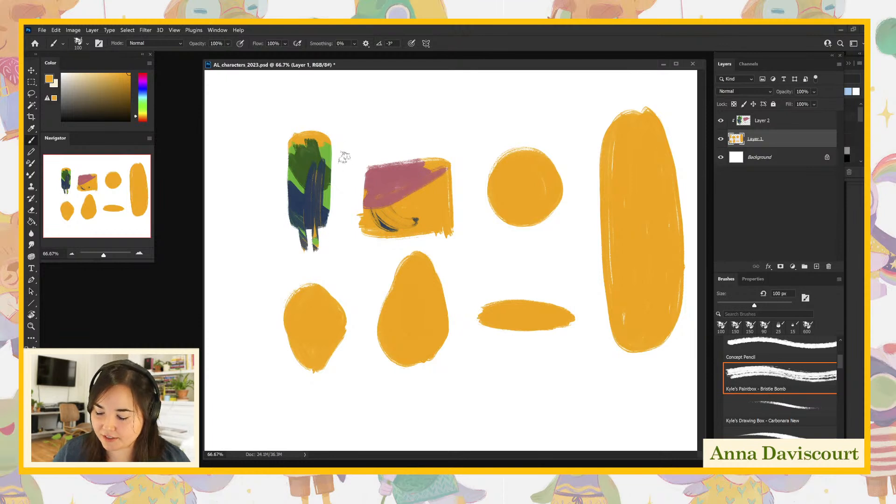
# - Shape the upright bar into a fox on Layer 1 with a pointed snout, two ears and a thick curved tail
pyautogui.moveTo(297, 136)
pyautogui.mouseDown()
pyautogui.moveTo(265, 144)
pyautogui.moveTo(284, 163)
pyautogui.moveTo(320, 128)
pyautogui.moveTo(279, 140)
pyautogui.moveTo(305, 150)
pyautogui.moveTo(275, 146)
pyautogui.moveTo(295, 148)
pyautogui.moveTo(297, 136)
pyautogui.moveTo(281, 139)
pyautogui.moveTo(321, 132)
pyautogui.moveTo(327, 118)
pyautogui.moveTo(319, 124)
pyautogui.moveTo(326, 144)
pyautogui.moveTo(326, 130)
pyautogui.moveTo(314, 135)
pyautogui.moveTo(320, 109)
pyautogui.moveTo(313, 125)
pyautogui.moveTo(326, 99)
pyautogui.moveTo(299, 133)
pyautogui.mouseUp()
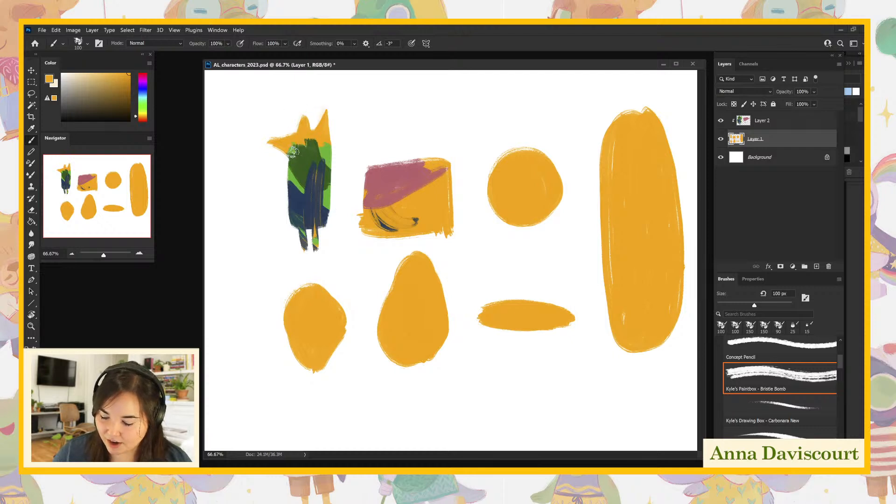
pyautogui.moveTo(333, 216); pyautogui.dragTo(351, 251)
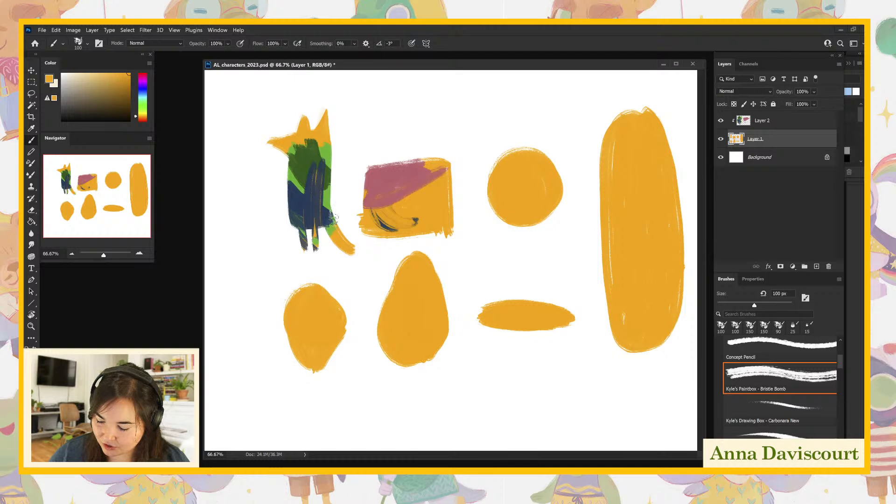
pyautogui.moveTo(334, 221); pyautogui.dragTo(360, 247)
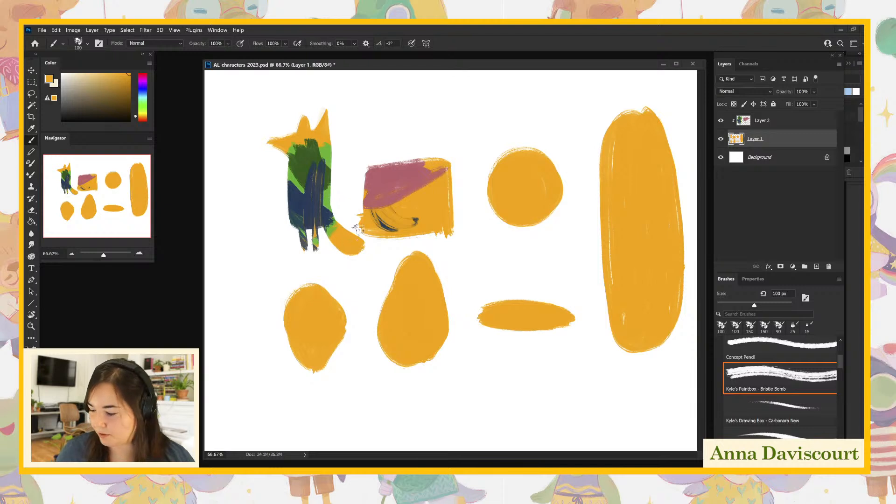
# - Choose a rusty brown-orange and paint the fox's head, ears and snout on Layer 2
pyautogui.click(760, 121)
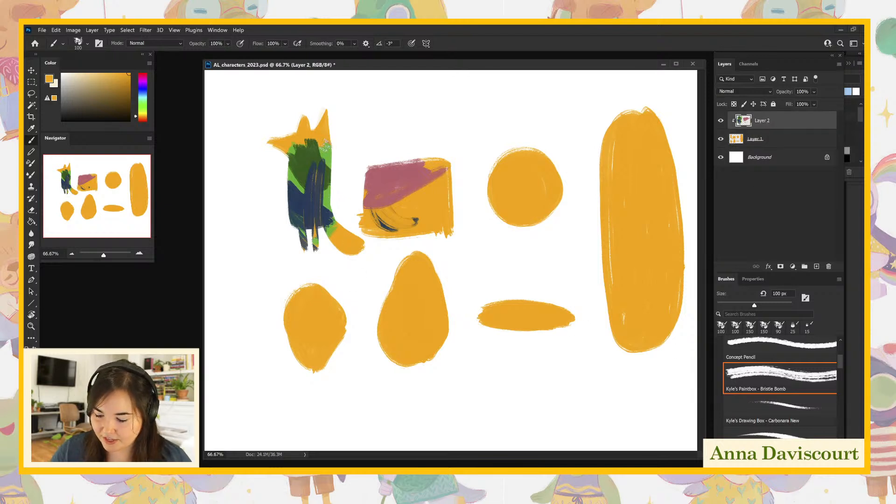
pyautogui.click(720, 121)
pyautogui.click(721, 121)
pyautogui.moveTo(144, 86)
pyautogui.mouseDown()
pyautogui.moveTo(142, 75)
pyautogui.moveTo(109, 77)
pyautogui.moveTo(122, 71)
pyautogui.moveTo(145, 123)
pyautogui.mouseUp()
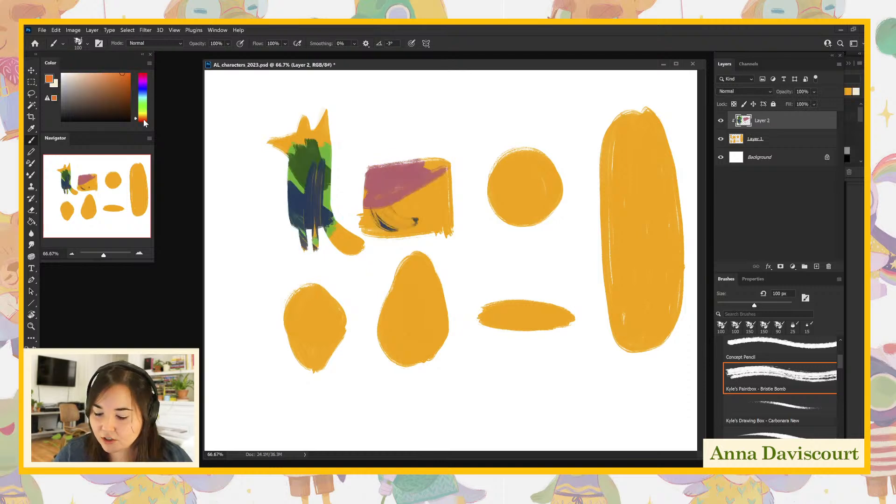
pyautogui.moveTo(120, 76); pyautogui.dragTo(122, 83)
pyautogui.moveTo(279, 153)
pyautogui.mouseDown()
pyautogui.moveTo(284, 125)
pyautogui.moveTo(330, 142)
pyautogui.moveTo(320, 105)
pyautogui.moveTo(313, 124)
pyautogui.moveTo(337, 146)
pyautogui.moveTo(286, 150)
pyautogui.moveTo(315, 152)
pyautogui.mouseUp()
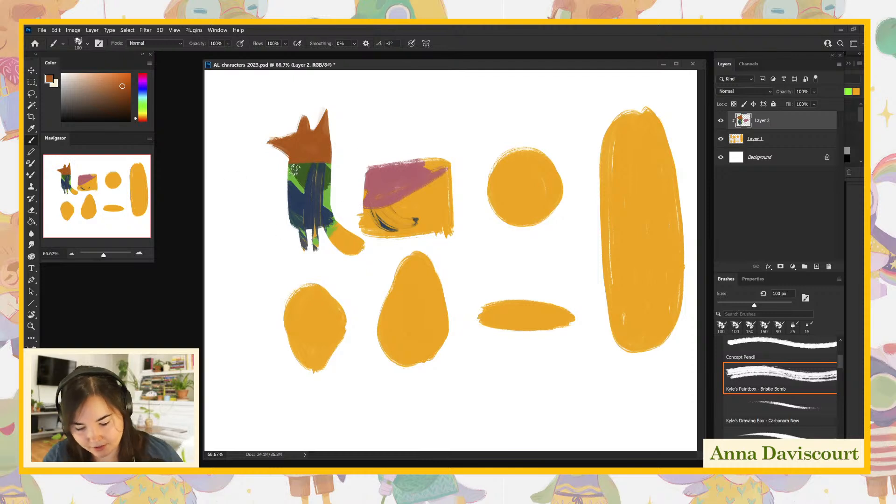
# - Choose a muted green and paint the fox's torso as a shirt on Layer 2
pyautogui.moveTo(128, 91); pyautogui.dragTo(115, 80)
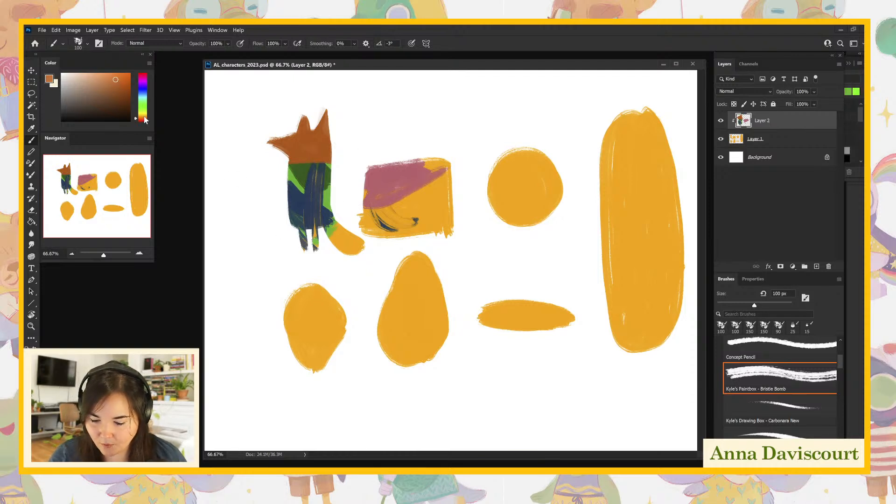
pyautogui.moveTo(144, 118); pyautogui.dragTo(146, 108)
pyautogui.click(95, 99)
pyautogui.moveTo(288, 167)
pyautogui.mouseDown()
pyautogui.moveTo(313, 176)
pyautogui.moveTo(325, 199)
pyautogui.moveTo(317, 175)
pyautogui.moveTo(334, 165)
pyautogui.mouseUp()
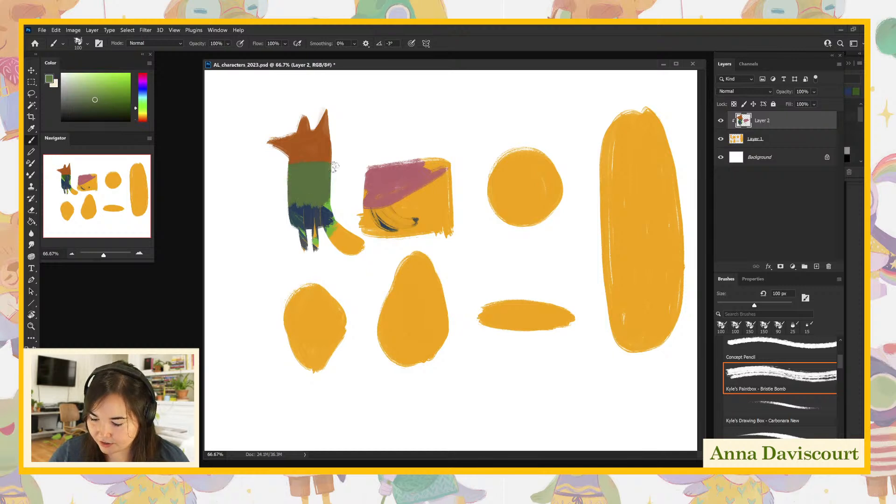
# - Outline the overalls' bib and strap across the fox's green shirt, settling on a dark reddish brown
pyautogui.click(143, 119)
pyautogui.moveTo(103, 100); pyautogui.dragTo(97, 90)
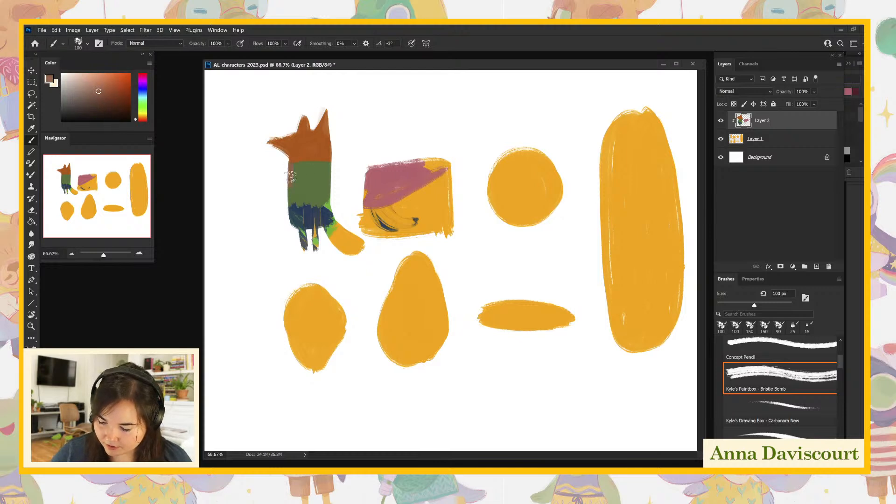
pyautogui.moveTo(290, 187)
pyautogui.mouseDown()
pyautogui.moveTo(314, 186)
pyautogui.moveTo(326, 161)
pyautogui.mouseUp()
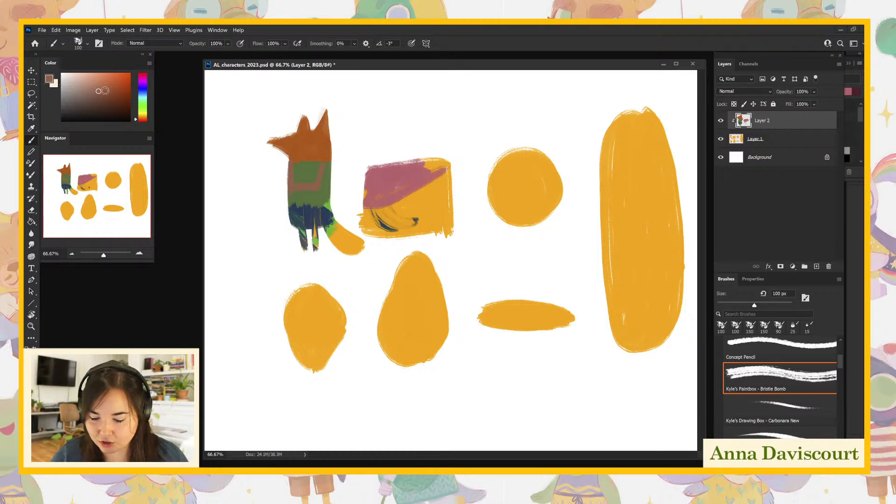
pyautogui.moveTo(99, 93); pyautogui.dragTo(104, 99)
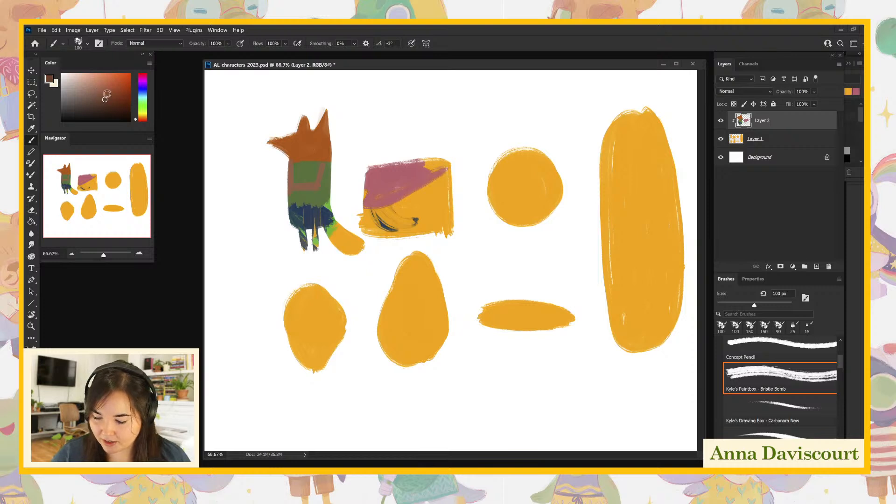
pyautogui.moveTo(289, 185)
pyautogui.mouseDown()
pyautogui.moveTo(317, 187)
pyautogui.moveTo(329, 161)
pyautogui.mouseUp()
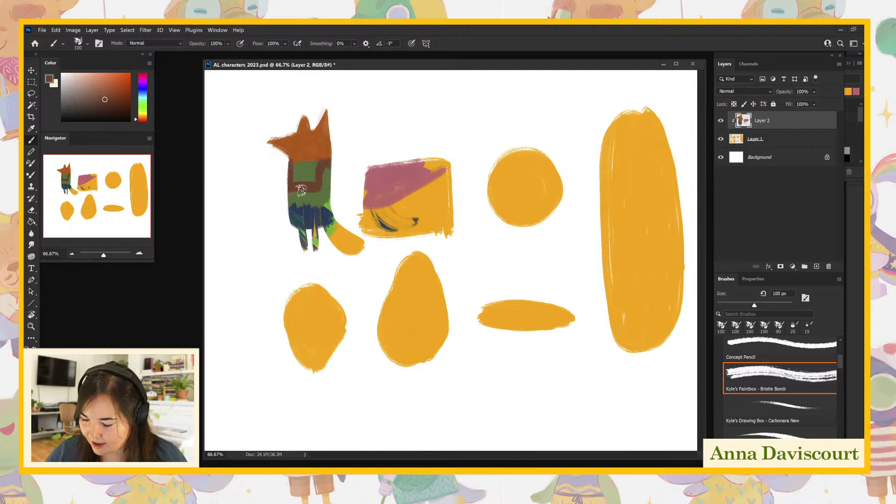
# - Fill the overalls' lower body and legs with dark brown, and paint the tail and feet in the head's rust orange
pyautogui.moveTo(295, 193); pyautogui.dragTo(300, 223)
pyautogui.moveTo(309, 192)
pyautogui.mouseDown()
pyautogui.moveTo(325, 165)
pyautogui.moveTo(302, 210)
pyautogui.moveTo(302, 236)
pyautogui.moveTo(321, 212)
pyautogui.moveTo(318, 257)
pyautogui.moveTo(336, 245)
pyautogui.moveTo(335, 217)
pyautogui.moveTo(362, 240)
pyautogui.mouseUp()
pyautogui.keyDown('alt'); pyautogui.click(312, 147); pyautogui.keyUp('alt')
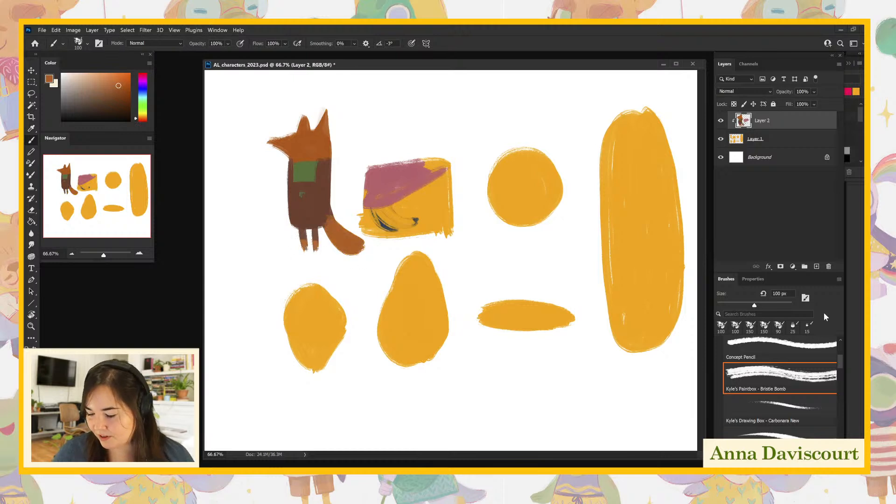
# - Sample the base orange and add two slanted arms at the fox's sides on Layer 1
pyautogui.click(752, 141)
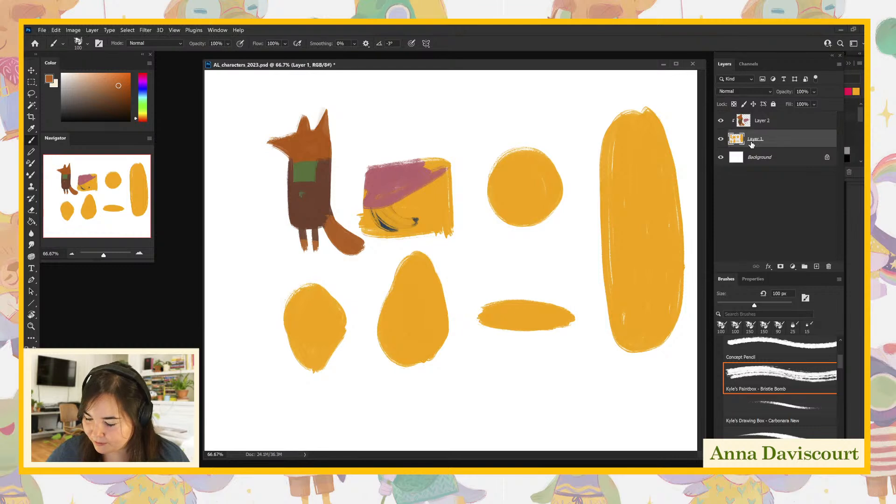
pyautogui.keyDown('alt'); pyautogui.click(517, 183); pyautogui.keyUp('alt')
pyautogui.moveTo(286, 180)
pyautogui.mouseDown()
pyautogui.moveTo(287, 163)
pyautogui.moveTo(286, 189)
pyautogui.mouseUp()
pyautogui.moveTo(327, 168); pyautogui.dragTo(341, 204)
# - Sample the fox's head color and paint both arms rust orange on Layer 2
pyautogui.click(761, 122)
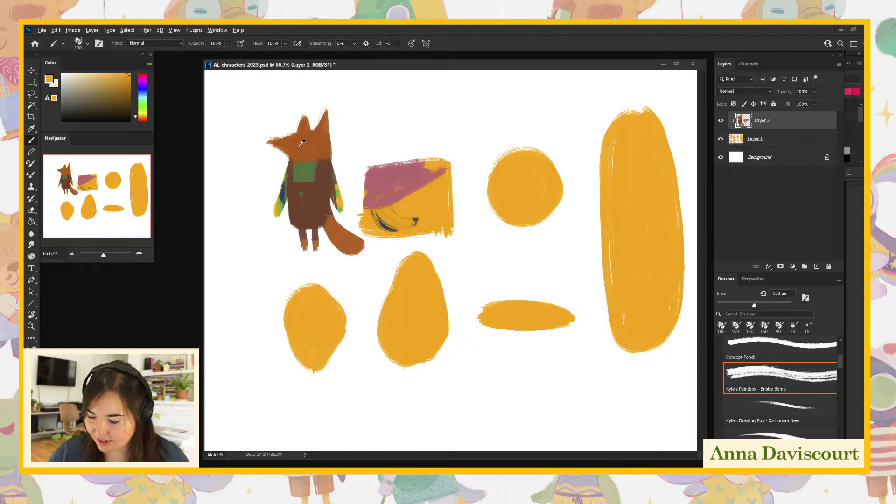
pyautogui.keyDown('alt'); pyautogui.click(301, 142); pyautogui.keyUp('alt')
pyautogui.moveTo(304, 178)
pyautogui.mouseDown()
pyautogui.moveTo(283, 196)
pyautogui.moveTo(279, 171)
pyautogui.moveTo(273, 207)
pyautogui.mouseUp()
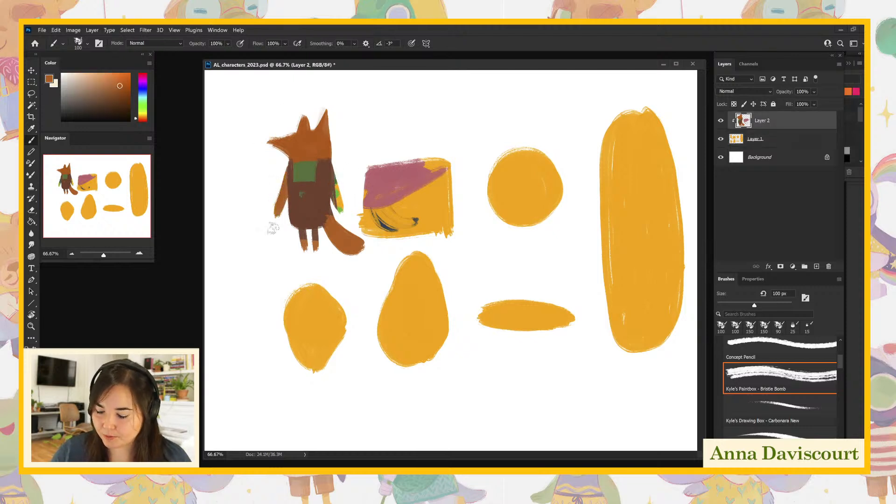
pyautogui.moveTo(337, 160); pyautogui.dragTo(338, 208)
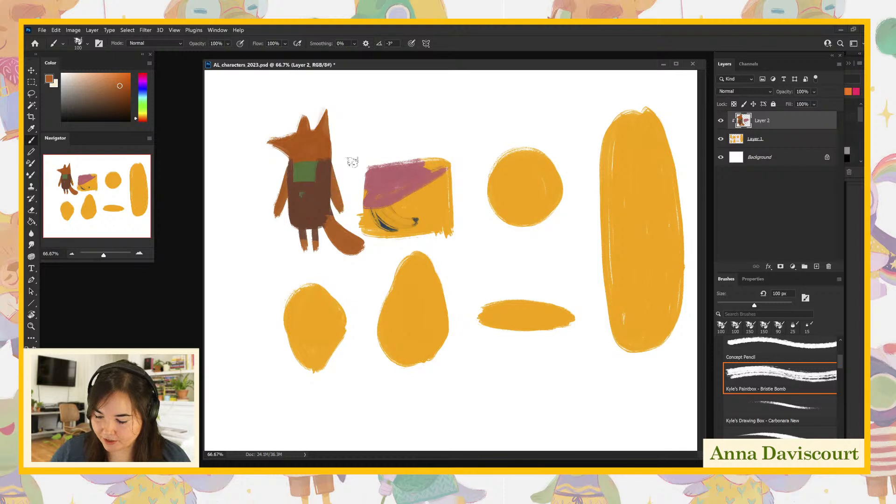
# - Sample the shirt green and paint sleeves over both arms, extending the green at the fox's chest
pyautogui.keyDown('alt'); pyautogui.click(327, 204); pyautogui.keyUp('alt')
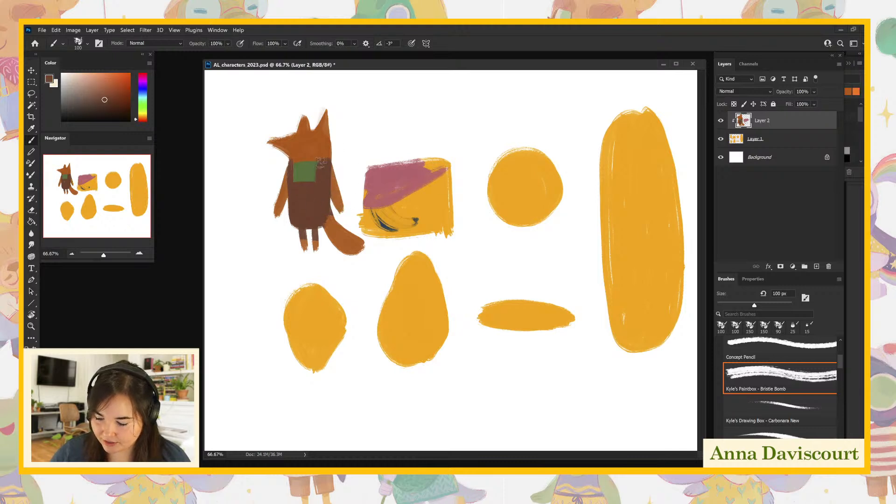
pyautogui.keyDown('alt'); pyautogui.click(309, 170); pyautogui.keyUp('alt')
pyautogui.moveTo(283, 170); pyautogui.dragTo(287, 199)
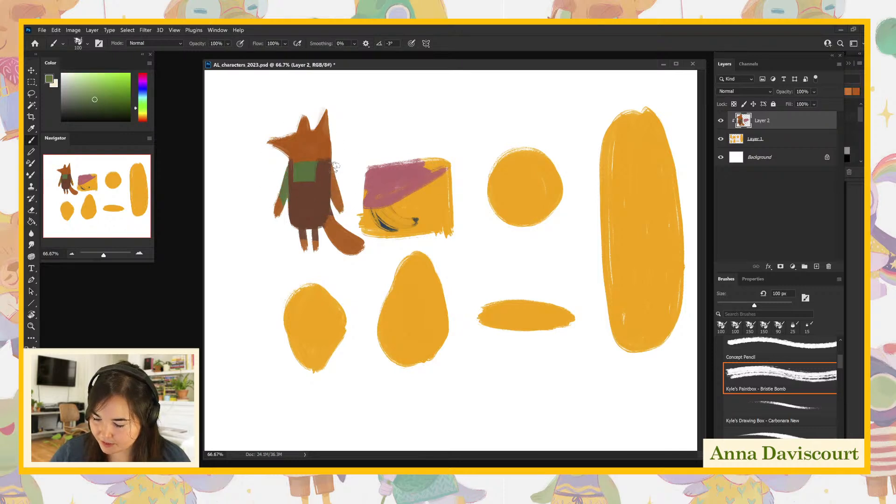
pyautogui.keyDown('alt'); pyautogui.click(311, 171); pyautogui.keyUp('alt')
pyautogui.moveTo(311, 171)
pyautogui.mouseDown()
pyautogui.moveTo(315, 178)
pyautogui.moveTo(320, 164)
pyautogui.mouseUp()
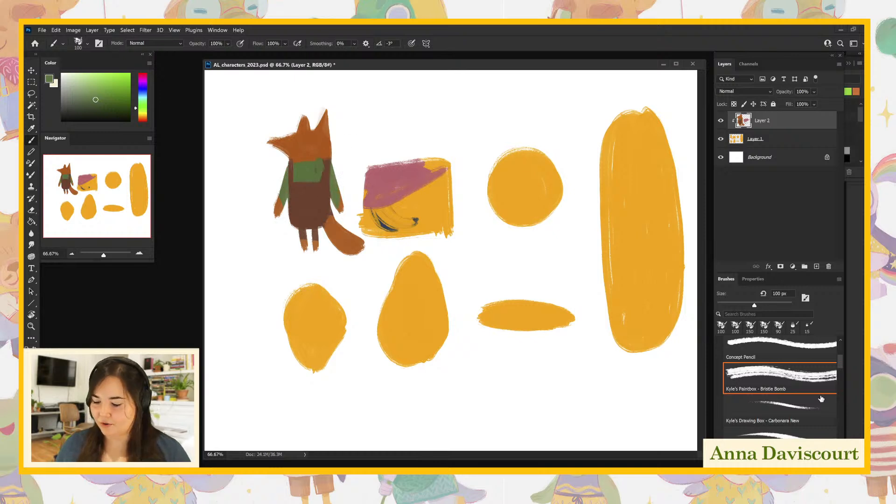
# - Sample the base orange, add two stubby legs below the wide patch on Layer 1 and clean up its lower corners and sides
pyautogui.click(749, 141)
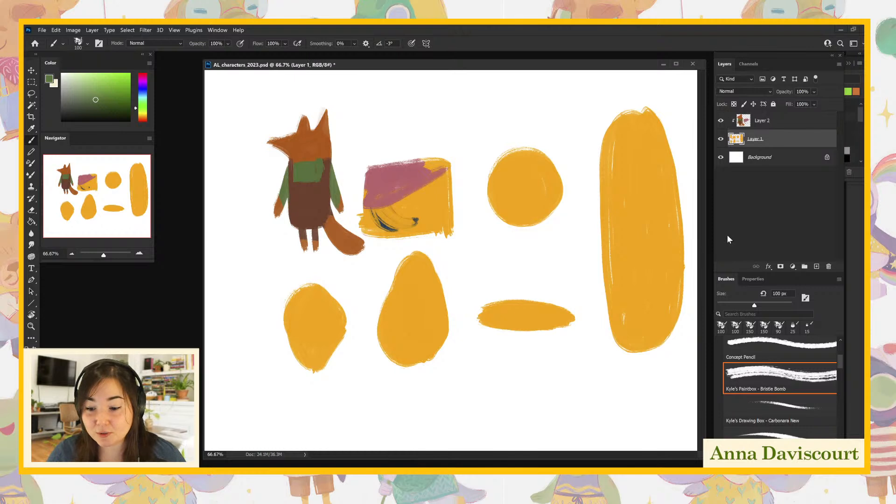
pyautogui.keyDown('alt'); pyautogui.click(436, 210); pyautogui.keyUp('alt')
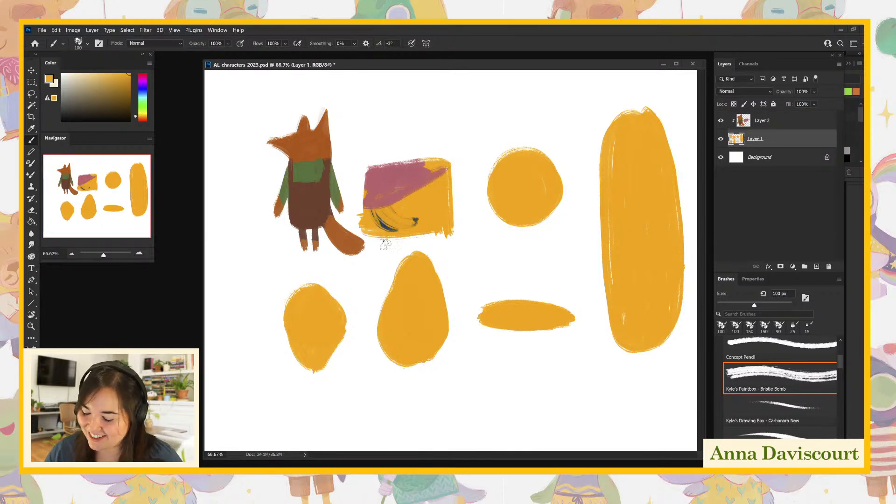
pyautogui.moveTo(391, 234)
pyautogui.mouseDown()
pyautogui.moveTo(411, 224)
pyautogui.moveTo(421, 245)
pyautogui.moveTo(425, 210)
pyautogui.moveTo(427, 252)
pyautogui.moveTo(396, 256)
pyautogui.moveTo(434, 264)
pyautogui.mouseUp()
pyautogui.moveTo(359, 207); pyautogui.dragTo(365, 235)
pyautogui.moveTo(446, 216)
pyautogui.mouseDown()
pyautogui.moveTo(442, 236)
pyautogui.moveTo(431, 237)
pyautogui.moveTo(455, 229)
pyautogui.moveTo(448, 235)
pyautogui.moveTo(453, 183)
pyautogui.mouseUp()
pyautogui.moveTo(425, 235); pyautogui.dragTo(426, 246)
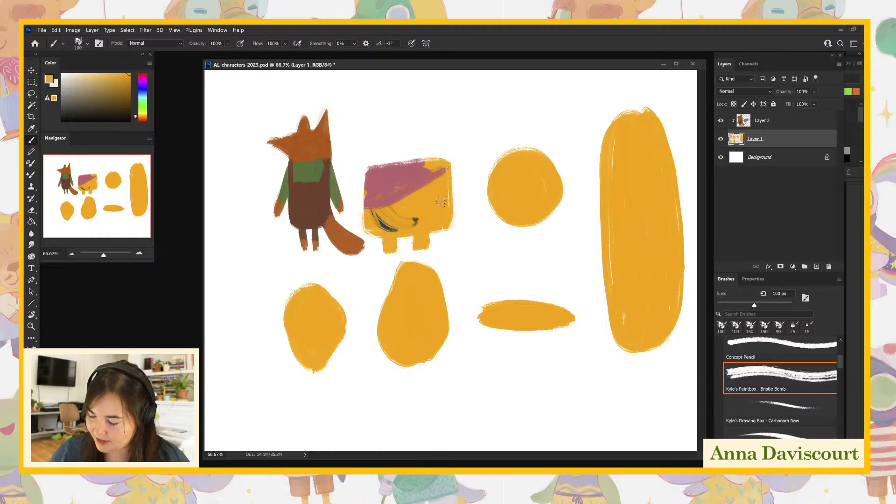
# - Round off the wide patch's top on Layer 1, add two eye bumps like a frog's and smooth its right side
pyautogui.moveTo(372, 163)
pyautogui.mouseDown()
pyautogui.moveTo(436, 175)
pyautogui.moveTo(400, 158)
pyautogui.moveTo(397, 169)
pyautogui.moveTo(443, 168)
pyautogui.moveTo(383, 164)
pyautogui.moveTo(439, 168)
pyautogui.moveTo(374, 184)
pyautogui.moveTo(376, 161)
pyautogui.moveTo(387, 180)
pyautogui.moveTo(387, 161)
pyautogui.moveTo(408, 171)
pyautogui.moveTo(431, 155)
pyautogui.moveTo(392, 163)
pyautogui.moveTo(445, 167)
pyautogui.moveTo(410, 155)
pyautogui.moveTo(438, 164)
pyautogui.moveTo(447, 184)
pyautogui.moveTo(447, 157)
pyautogui.moveTo(453, 177)
pyautogui.mouseUp()
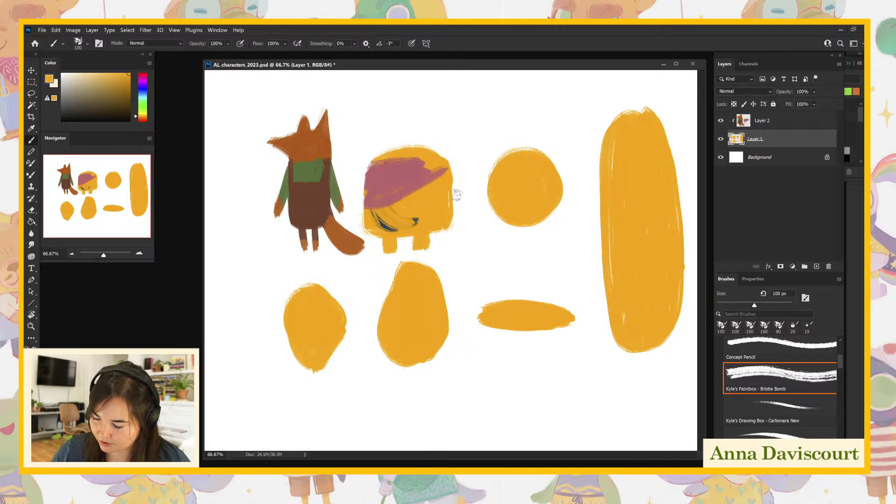
pyautogui.moveTo(384, 152)
pyautogui.mouseDown()
pyautogui.moveTo(395, 140)
pyautogui.moveTo(399, 149)
pyautogui.moveTo(425, 140)
pyautogui.moveTo(432, 159)
pyautogui.mouseUp()
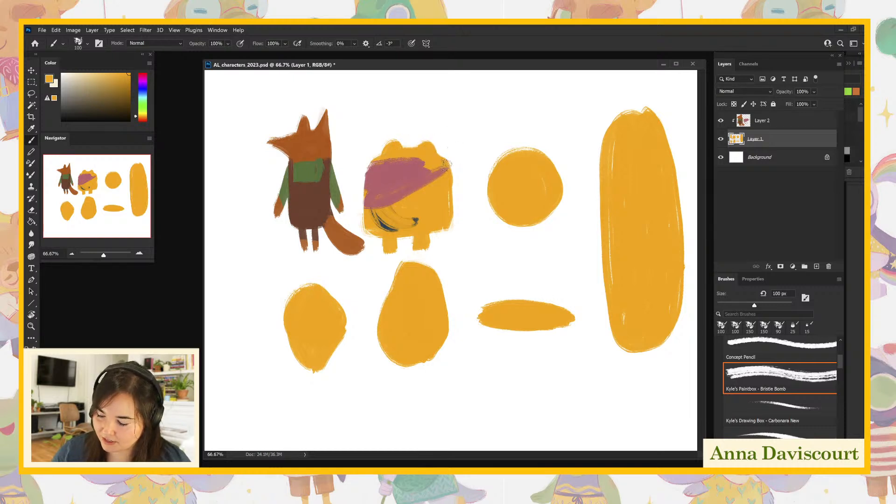
pyautogui.moveTo(451, 172); pyautogui.dragTo(448, 225)
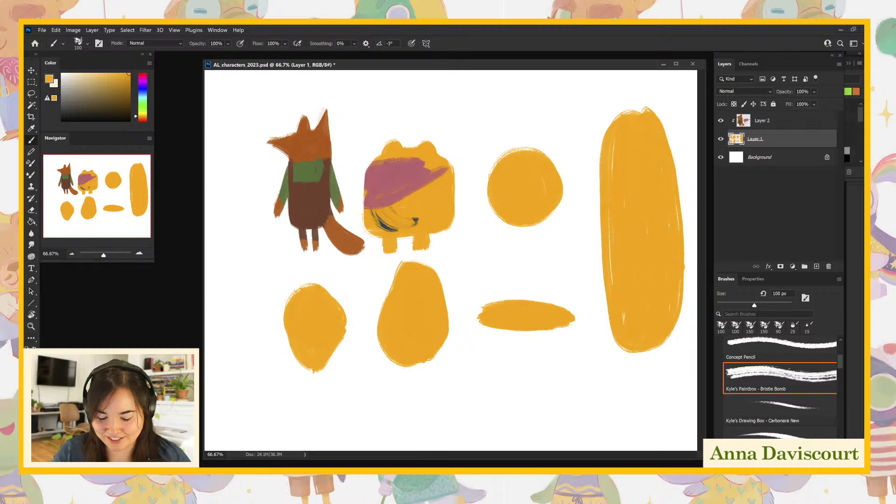
# - Dismiss the foreground Color Picker and choose a soft, light yellow-green as the painting color
pyautogui.click(30, 359)
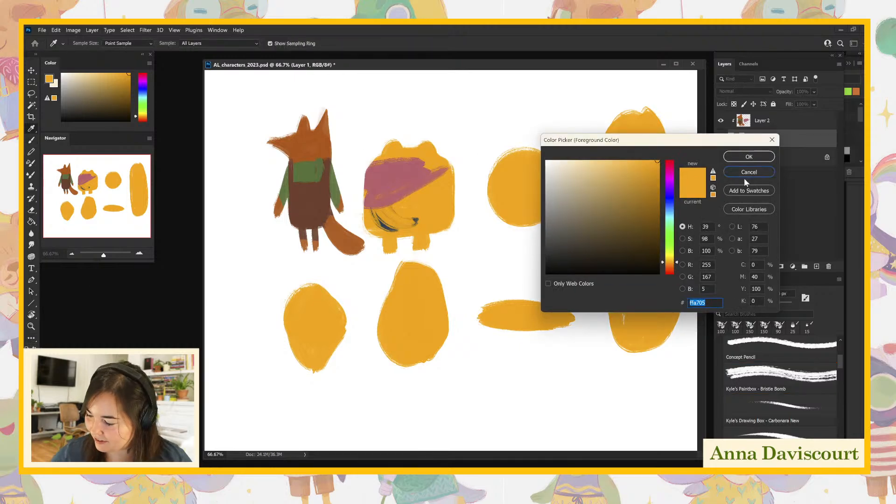
pyautogui.click(749, 173)
pyautogui.click(145, 104)
pyautogui.click(90, 95)
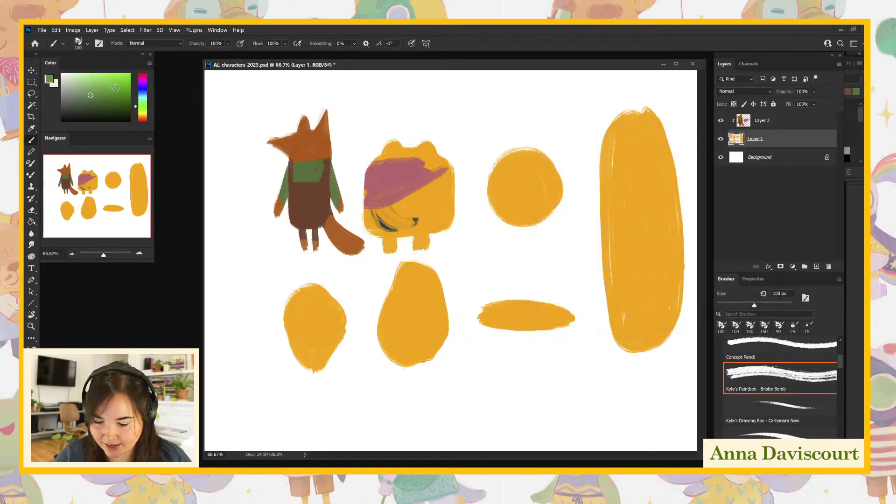
pyautogui.moveTo(136, 109); pyautogui.dragTo(137, 116)
pyautogui.click(94, 89)
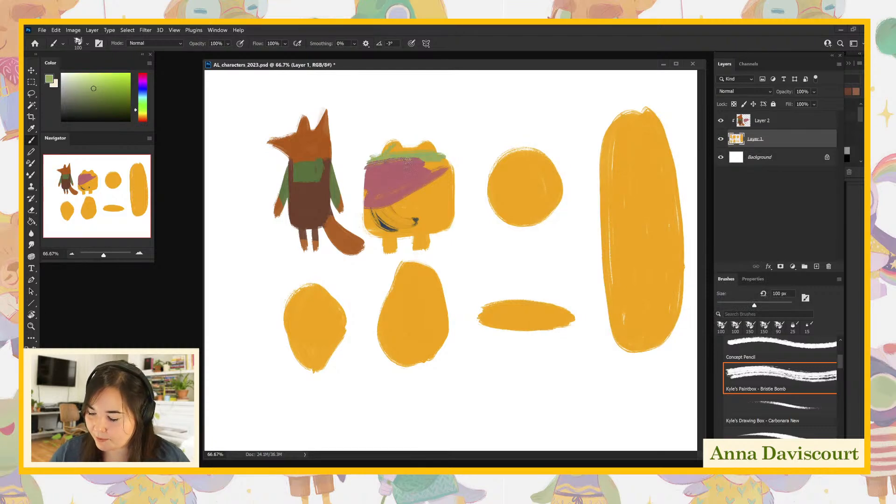
# - Undo the green on Layer 1, paint it over the frog's domed head and eye bumps on Layer 2 instead, and pick a slightly darker green
pyautogui.hotkey('ctrl', 'z')
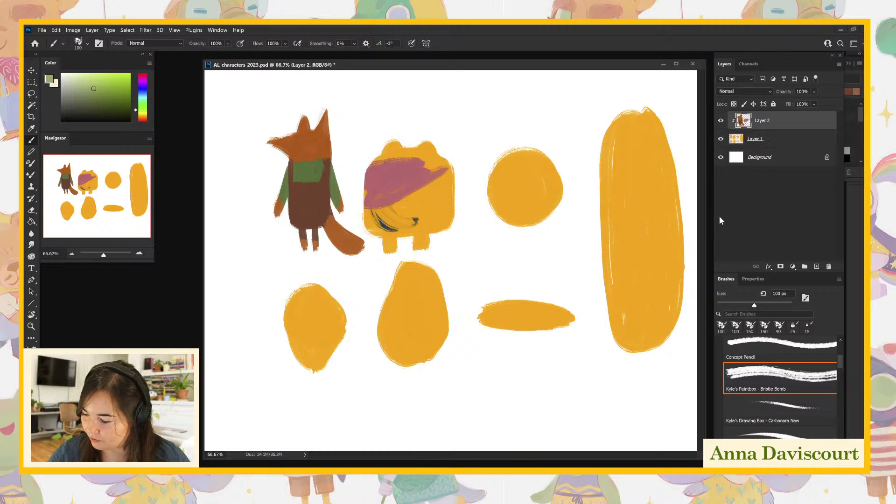
pyautogui.moveTo(375, 161)
pyautogui.mouseDown()
pyautogui.moveTo(402, 153)
pyautogui.moveTo(398, 161)
pyautogui.moveTo(366, 161)
pyautogui.moveTo(435, 161)
pyautogui.moveTo(381, 148)
pyautogui.moveTo(431, 136)
pyautogui.mouseUp()
pyautogui.hotkey('ctrl', 'z')
pyautogui.click(759, 121)
pyautogui.moveTo(96, 88); pyautogui.dragTo(103, 95)
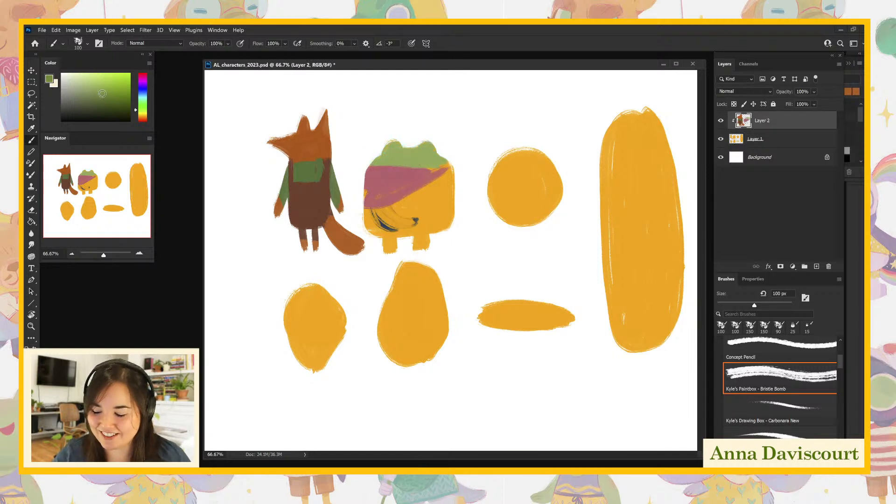
# - Finish covering the frog's head in darker green on Layer 2 and fill its whole body with the sampled dusty pink
pyautogui.moveTo(425, 153)
pyautogui.mouseDown()
pyautogui.moveTo(373, 158)
pyautogui.moveTo(449, 165)
pyautogui.mouseUp()
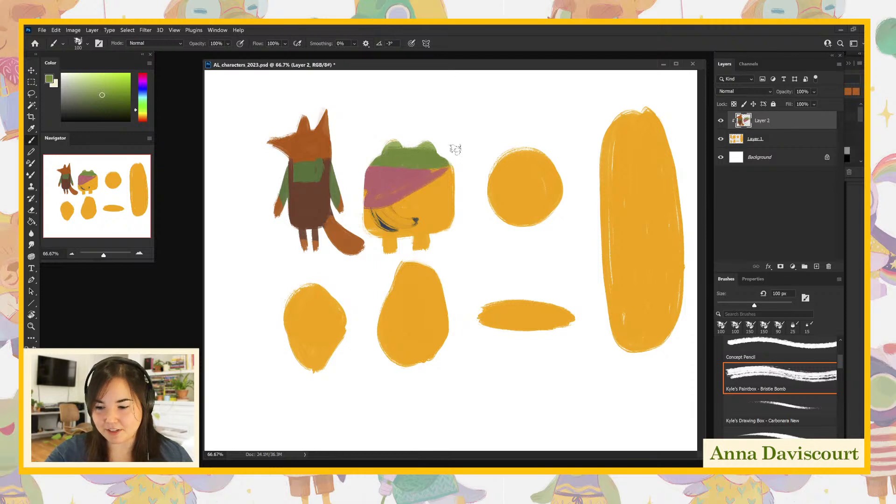
pyautogui.moveTo(432, 148)
pyautogui.mouseDown()
pyautogui.moveTo(397, 145)
pyautogui.moveTo(454, 160)
pyautogui.moveTo(452, 167)
pyautogui.mouseUp()
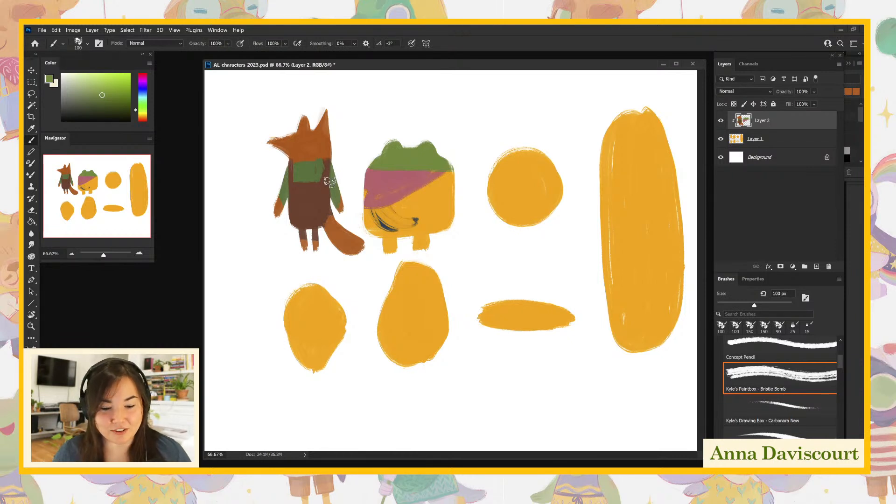
pyautogui.keyDown('alt'); pyautogui.click(415, 176); pyautogui.keyUp('alt')
pyautogui.moveTo(423, 185)
pyautogui.mouseDown()
pyautogui.moveTo(369, 223)
pyautogui.moveTo(397, 213)
pyautogui.moveTo(437, 228)
pyautogui.moveTo(392, 230)
pyautogui.moveTo(417, 226)
pyautogui.moveTo(392, 212)
pyautogui.moveTo(452, 226)
pyautogui.moveTo(446, 171)
pyautogui.moveTo(452, 195)
pyautogui.mouseUp()
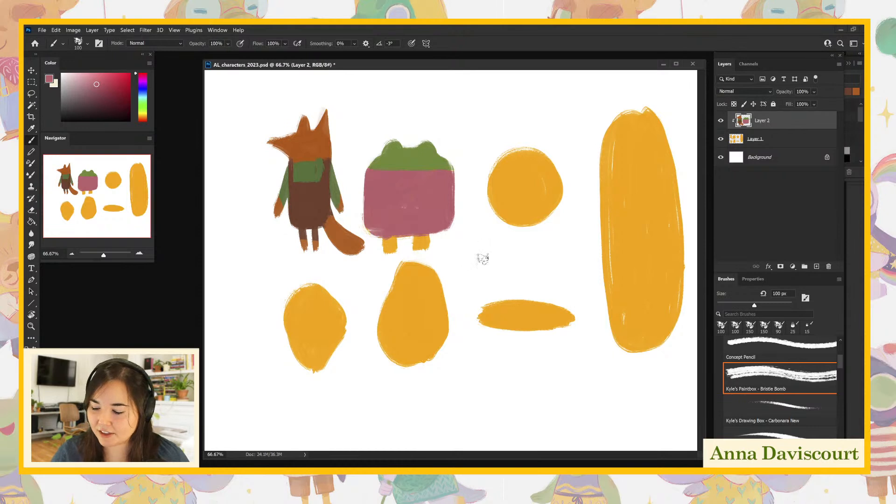
# - Sample the base orange on Layer 1 and flare out both lower corners of the frog's body into a dress hem
pyautogui.click(734, 142)
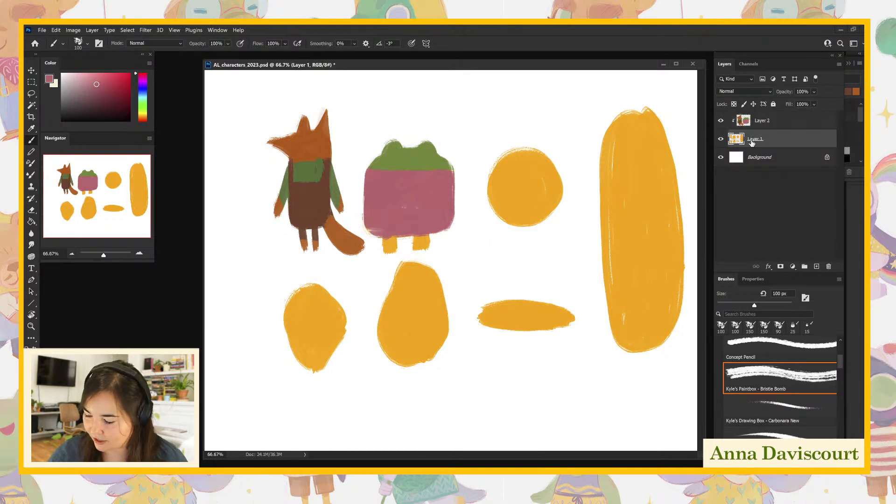
pyautogui.keyDown('alt'); pyautogui.click(534, 189); pyautogui.keyUp('alt')
pyautogui.moveTo(363, 220); pyautogui.dragTo(376, 229)
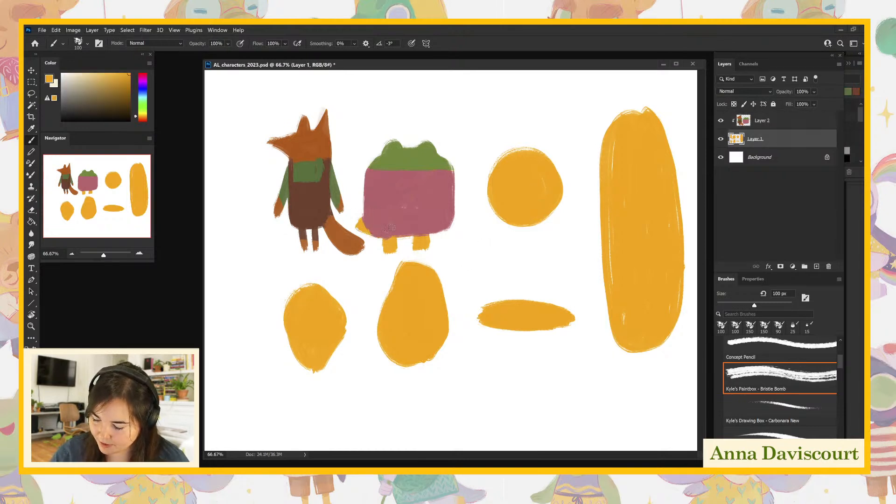
pyautogui.moveTo(441, 216)
pyautogui.mouseDown()
pyautogui.moveTo(458, 222)
pyautogui.moveTo(391, 230)
pyautogui.moveTo(458, 227)
pyautogui.moveTo(443, 233)
pyautogui.moveTo(460, 225)
pyautogui.mouseUp()
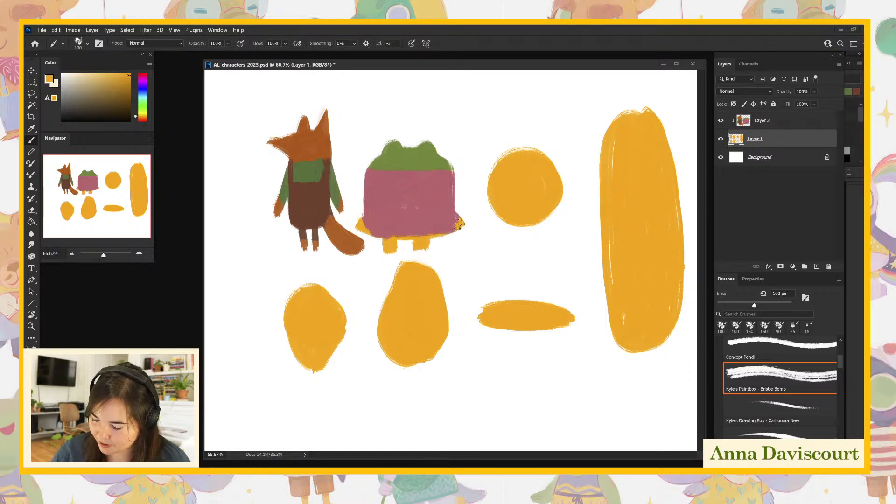
# - On Layer 2, cover the frog's flared hem in the sampled dusty pink and its two legs in the head's green
pyautogui.click(760, 124)
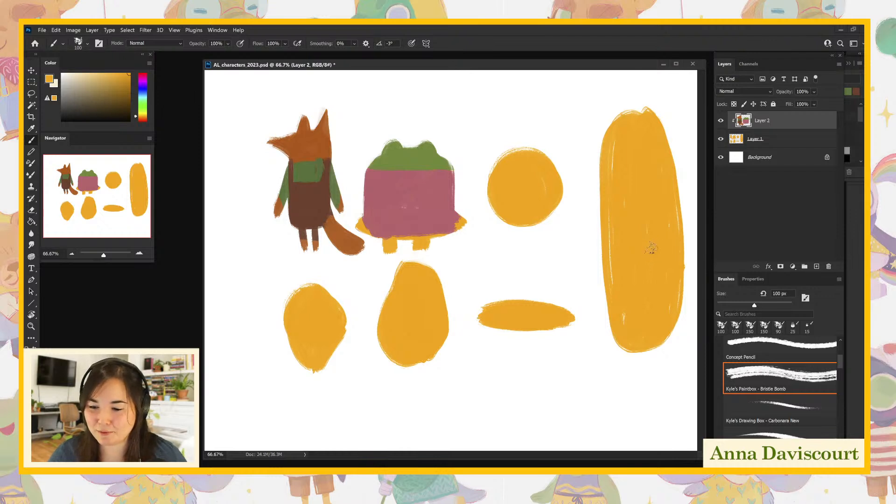
pyautogui.keyDown('alt'); pyautogui.click(420, 190); pyautogui.keyUp('alt')
pyautogui.moveTo(366, 216)
pyautogui.mouseDown()
pyautogui.moveTo(409, 236)
pyautogui.moveTo(387, 226)
pyautogui.moveTo(451, 228)
pyautogui.moveTo(423, 231)
pyautogui.moveTo(466, 216)
pyautogui.mouseUp()
pyautogui.keyDown('alt'); pyautogui.click(428, 155); pyautogui.keyUp('alt')
pyautogui.moveTo(385, 248); pyautogui.dragTo(421, 244)
pyautogui.keyDown('alt'); pyautogui.click(428, 222); pyautogui.keyUp('alt')
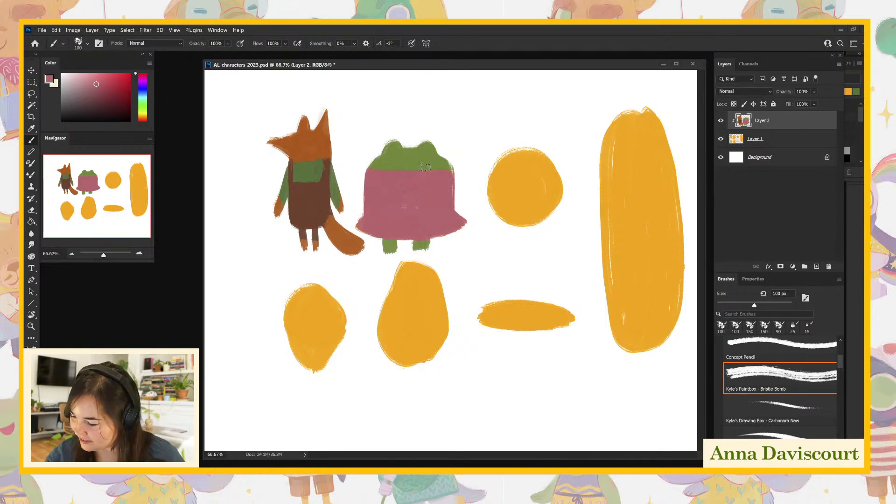
# - Paint two small green hands on the frog's body and recolor the dress around them a lighter pink
pyautogui.keyDown('alt'); pyautogui.click(411, 157); pyautogui.keyUp('alt')
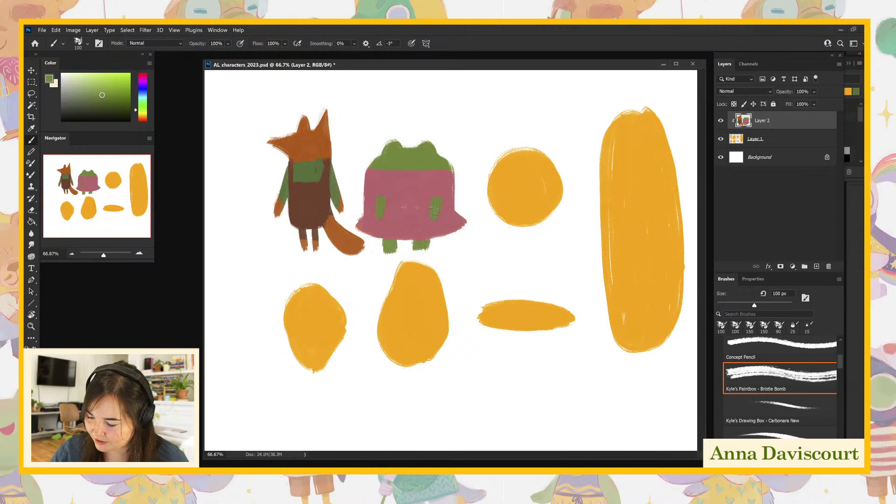
pyautogui.keyDown('alt'); pyautogui.click(415, 191); pyautogui.keyUp('alt')
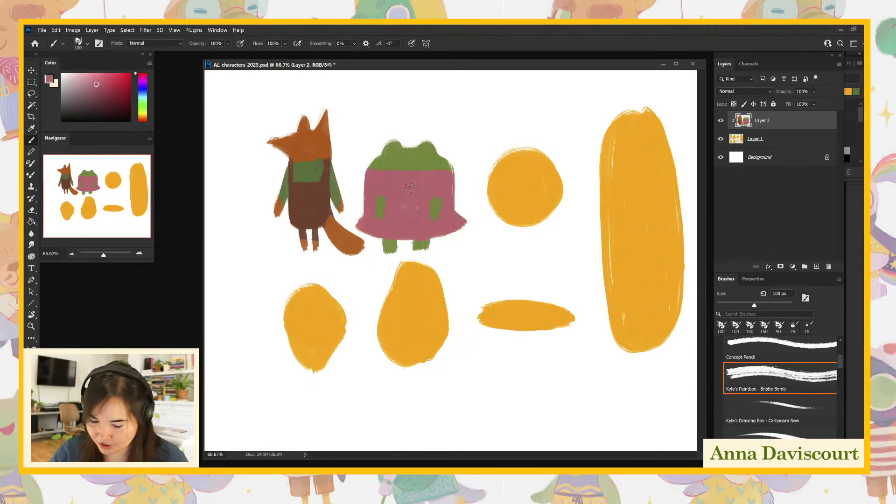
pyautogui.moveTo(416, 190)
pyautogui.mouseDown()
pyautogui.moveTo(369, 185)
pyautogui.moveTo(446, 180)
pyautogui.moveTo(381, 175)
pyautogui.moveTo(467, 173)
pyautogui.moveTo(407, 196)
pyautogui.moveTo(385, 225)
pyautogui.moveTo(411, 196)
pyautogui.moveTo(425, 224)
pyautogui.moveTo(427, 191)
pyautogui.moveTo(458, 194)
pyautogui.moveTo(439, 223)
pyautogui.mouseUp()
pyautogui.moveTo(461, 216)
pyautogui.mouseDown()
pyautogui.moveTo(440, 229)
pyautogui.moveTo(374, 230)
pyautogui.moveTo(366, 184)
pyautogui.moveTo(373, 213)
pyautogui.moveTo(391, 176)
pyautogui.moveTo(372, 189)
pyautogui.moveTo(390, 195)
pyautogui.mouseUp()
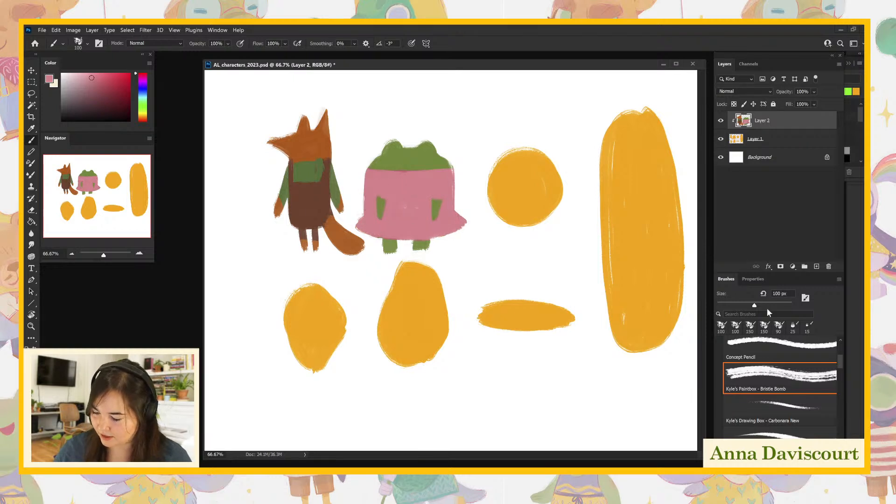
# - Sample the frog's green and extend its head downward over the top of the pink dress
pyautogui.keyDown('alt'); pyautogui.click(420, 160); pyautogui.keyUp('alt')
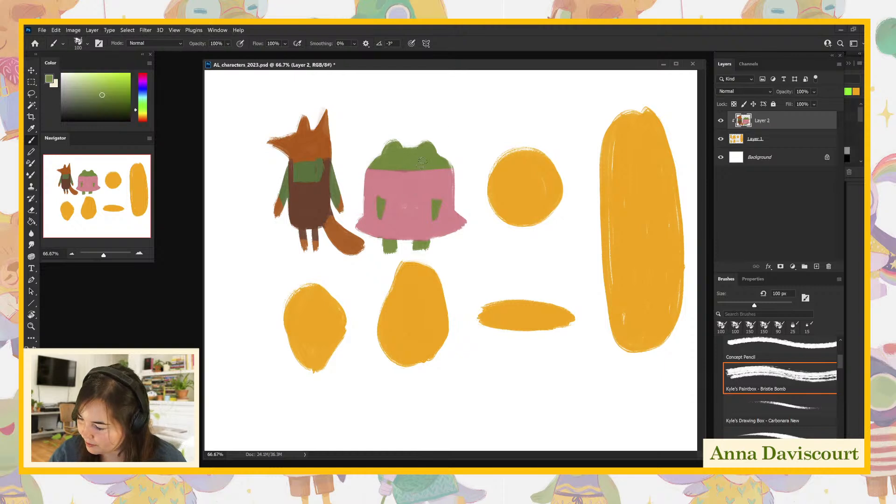
pyautogui.moveTo(367, 168); pyautogui.dragTo(451, 173)
pyautogui.moveTo(368, 176); pyautogui.dragTo(440, 179)
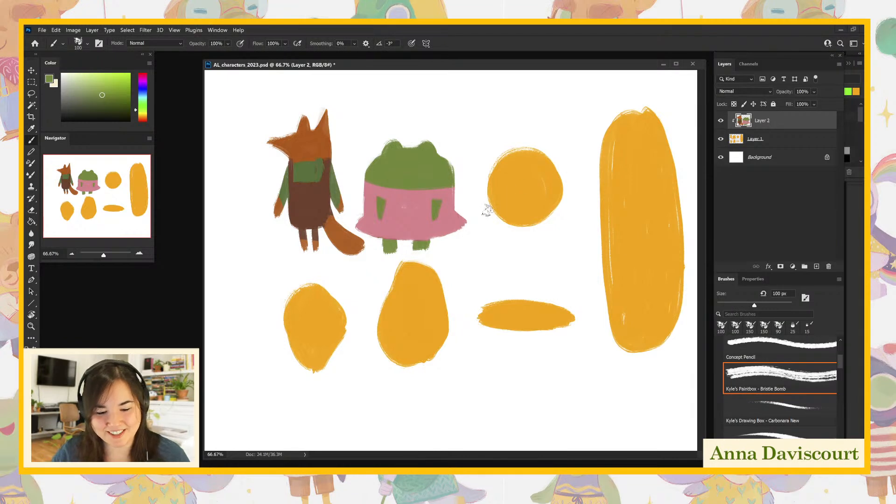
# - Sample the base orange on Layer 1, paint two thin, tapered legs below the circle and add a small pointed beak at its upper left
pyautogui.click(749, 152)
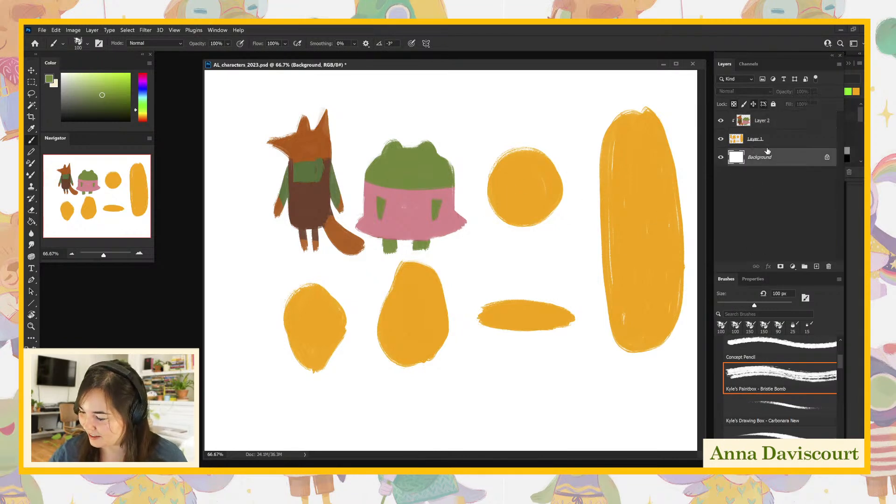
pyautogui.click(767, 143)
pyautogui.keyDown('alt'); pyautogui.click(631, 293); pyautogui.keyUp('alt')
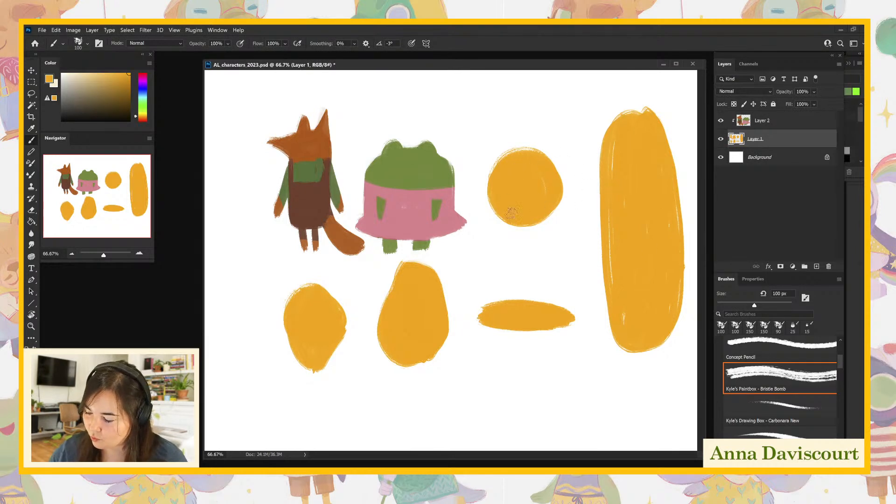
pyautogui.moveTo(518, 226); pyautogui.dragTo(518, 259)
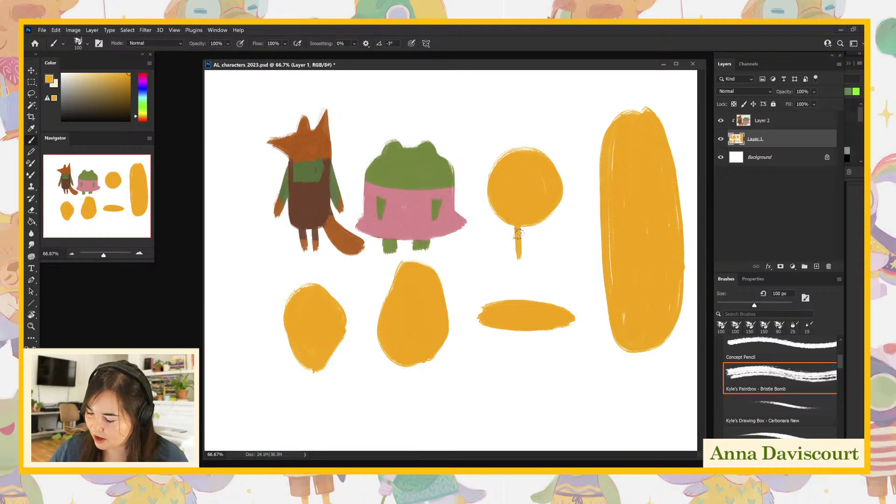
pyautogui.moveTo(532, 225); pyautogui.dragTo(532, 263)
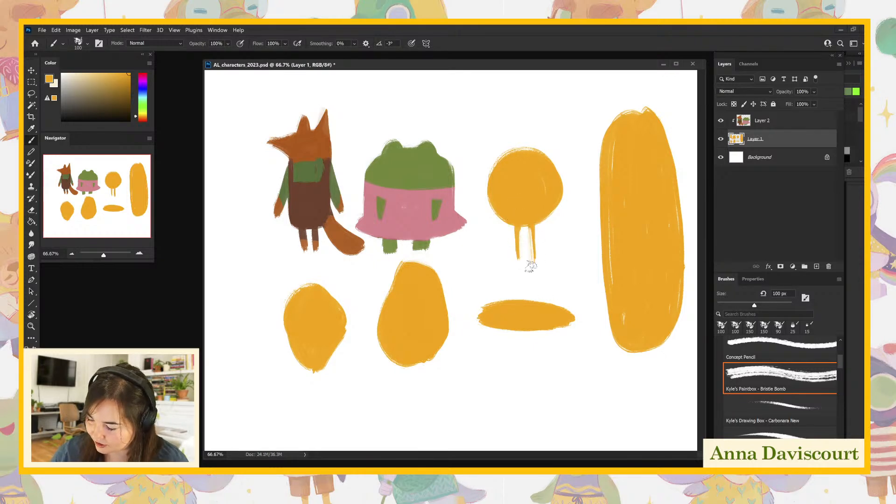
pyautogui.moveTo(520, 227)
pyautogui.mouseDown()
pyautogui.moveTo(518, 270)
pyautogui.moveTo(518, 261)
pyautogui.mouseUp()
pyautogui.moveTo(529, 226); pyautogui.dragTo(532, 259)
pyautogui.moveTo(535, 228); pyautogui.dragTo(536, 264)
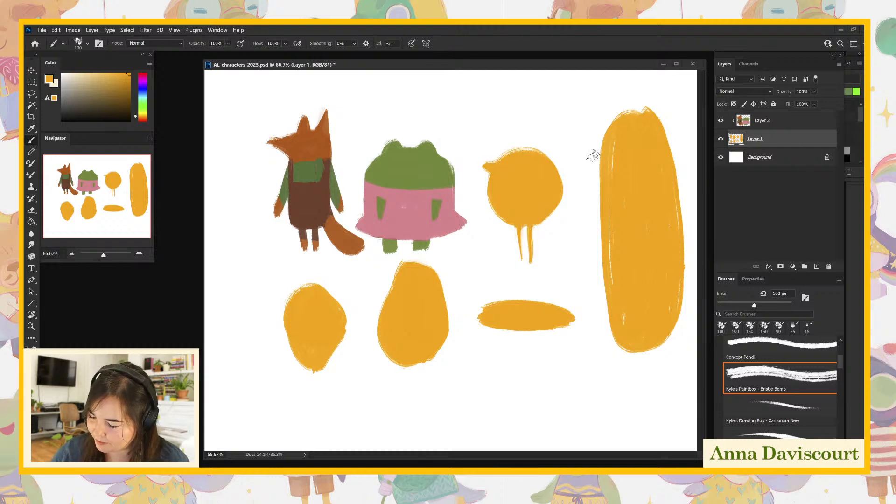
# - Add a pointed tail at the bird's lower right and a small brimmed cap on its head on Layer 1
pyautogui.moveTo(561, 212)
pyautogui.mouseDown()
pyautogui.moveTo(536, 217)
pyautogui.moveTo(565, 214)
pyautogui.moveTo(557, 183)
pyautogui.moveTo(549, 203)
pyautogui.mouseUp()
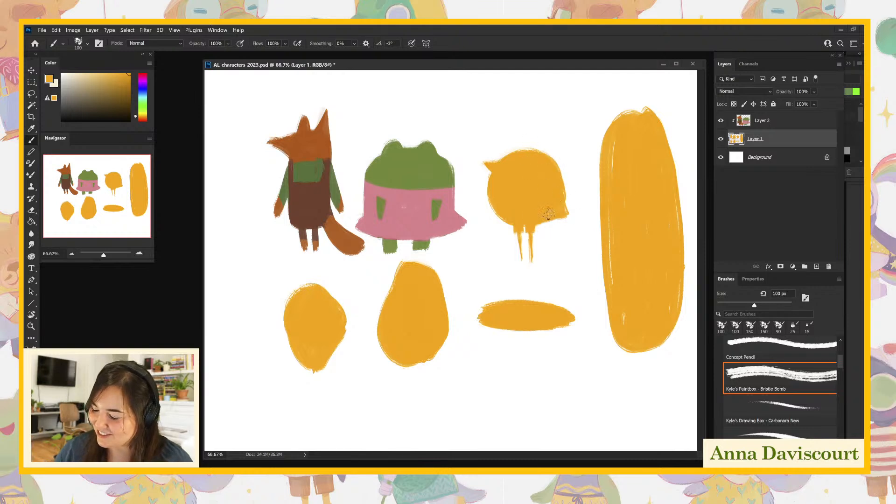
pyautogui.moveTo(515, 135)
pyautogui.mouseDown()
pyautogui.moveTo(545, 152)
pyautogui.moveTo(515, 135)
pyautogui.moveTo(540, 149)
pyautogui.moveTo(529, 135)
pyautogui.moveTo(532, 147)
pyautogui.moveTo(550, 156)
pyautogui.moveTo(542, 147)
pyautogui.moveTo(542, 158)
pyautogui.moveTo(552, 151)
pyautogui.moveTo(547, 160)
pyautogui.moveTo(543, 139)
pyautogui.mouseUp()
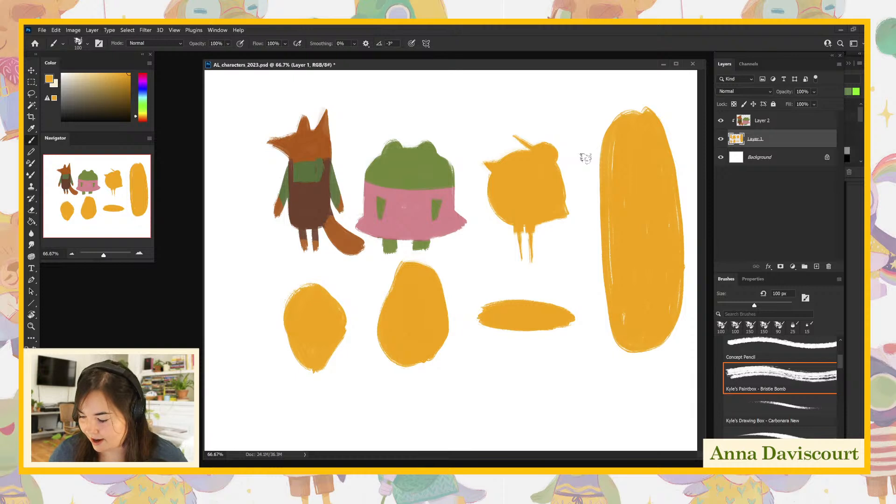
# - Set the painting color to a vivid orange (#ff6905) and paint a rounded breast on the bird's front on Layer 2
pyautogui.click(765, 128)
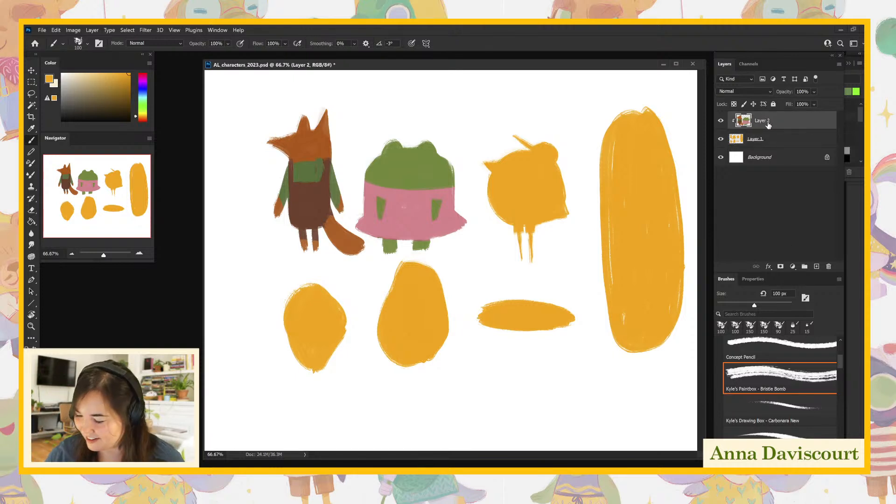
pyautogui.click(49, 78)
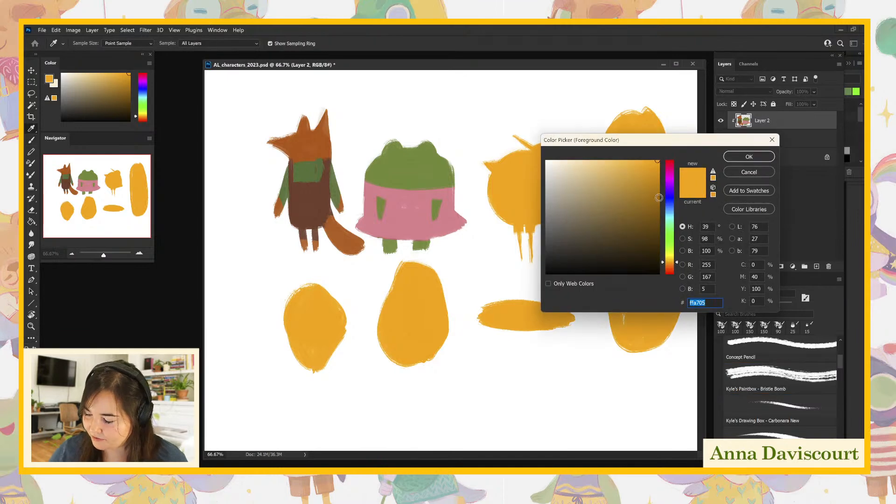
pyautogui.moveTo(671, 262); pyautogui.dragTo(674, 270)
pyautogui.click(748, 159)
pyautogui.moveTo(493, 180)
pyautogui.mouseDown()
pyautogui.moveTo(513, 196)
pyautogui.moveTo(494, 191)
pyautogui.moveTo(499, 206)
pyautogui.moveTo(527, 207)
pyautogui.mouseUp()
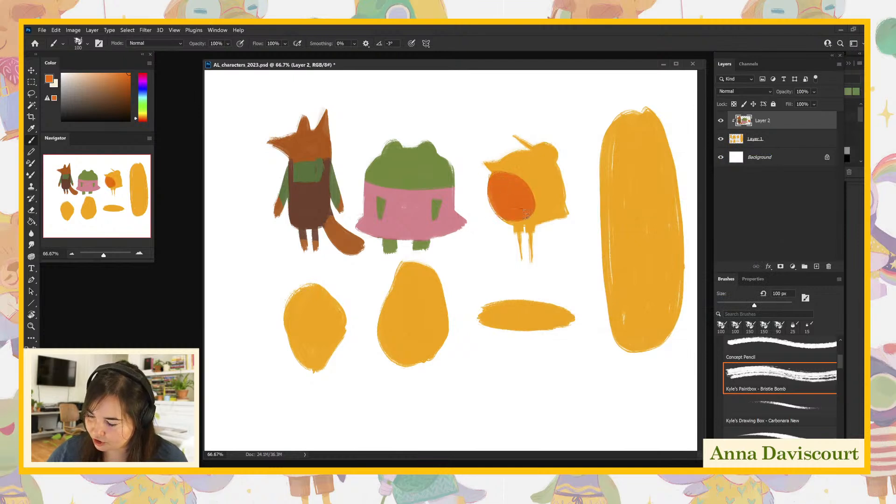
# - Choose a muted brown (#be794b) as the painting color and cover the bird's head and back around the orange breast
pyautogui.click(37, 349)
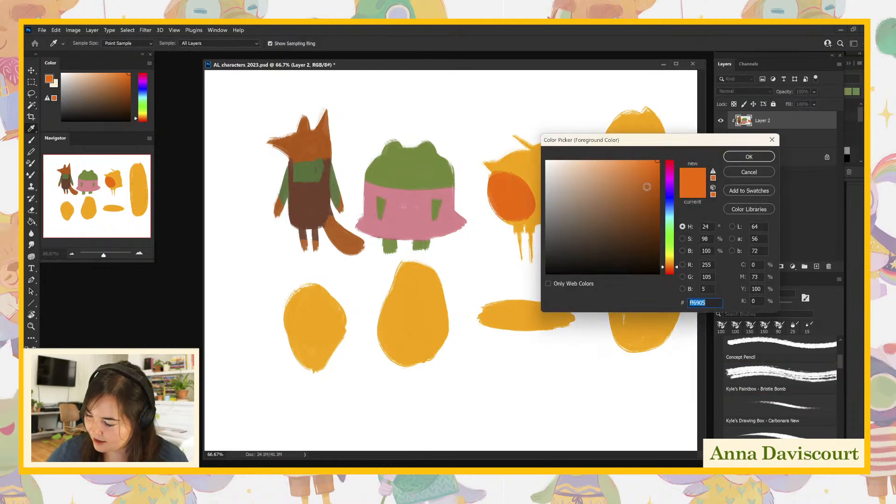
pyautogui.moveTo(643, 212); pyautogui.dragTo(618, 187)
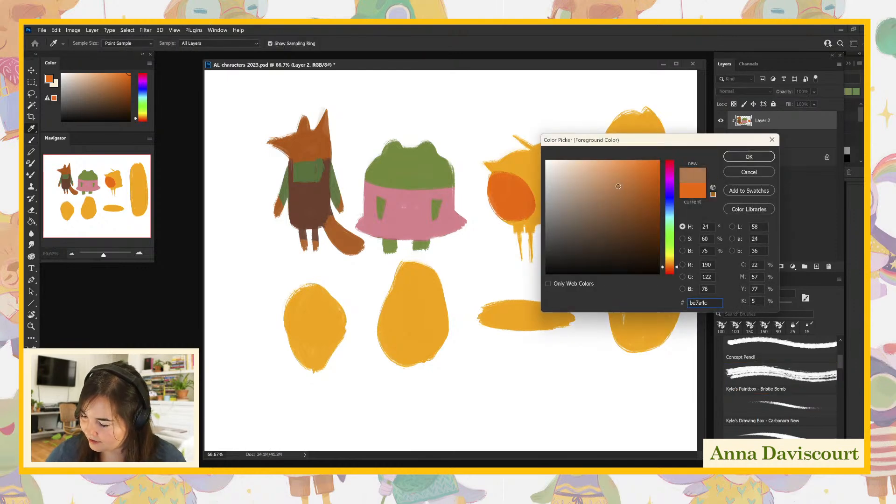
pyautogui.click(735, 156)
pyautogui.moveTo(508, 160)
pyautogui.mouseDown()
pyautogui.moveTo(545, 179)
pyautogui.moveTo(501, 164)
pyautogui.moveTo(514, 165)
pyautogui.moveTo(499, 157)
pyautogui.moveTo(543, 166)
pyautogui.moveTo(526, 153)
pyautogui.moveTo(563, 173)
pyautogui.moveTo(551, 191)
pyautogui.moveTo(505, 166)
pyautogui.moveTo(531, 178)
pyautogui.moveTo(504, 170)
pyautogui.moveTo(517, 168)
pyautogui.moveTo(540, 203)
pyautogui.moveTo(538, 185)
pyautogui.moveTo(541, 206)
pyautogui.moveTo(566, 180)
pyautogui.mouseUp()
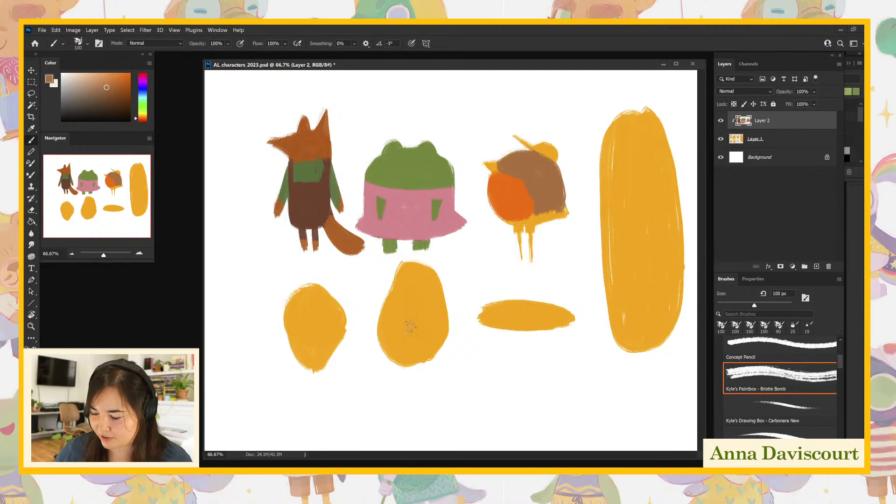
# - Choose a muted blue to paint short pants at the top of the bird's legs, and color the legs with the sampled breast orange
pyautogui.click(29, 358)
pyautogui.moveTo(669, 215); pyautogui.dragTo(670, 202)
pyautogui.click(609, 189)
pyautogui.click(742, 155)
pyautogui.moveTo(516, 228)
pyautogui.mouseDown()
pyautogui.moveTo(543, 227)
pyautogui.moveTo(522, 232)
pyautogui.mouseUp()
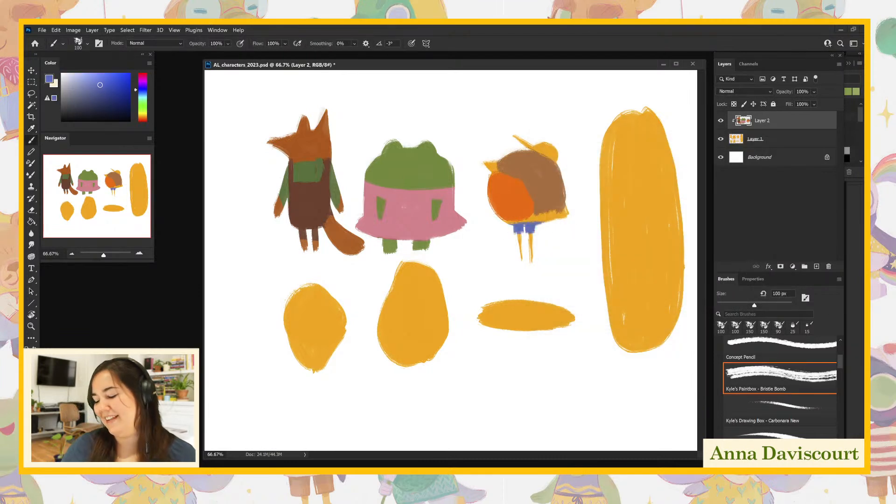
pyautogui.keyDown('alt'); pyautogui.click(523, 196); pyautogui.keyUp('alt')
pyautogui.moveTo(529, 236)
pyautogui.mouseDown()
pyautogui.moveTo(532, 256)
pyautogui.moveTo(520, 260)
pyautogui.moveTo(533, 241)
pyautogui.mouseUp()
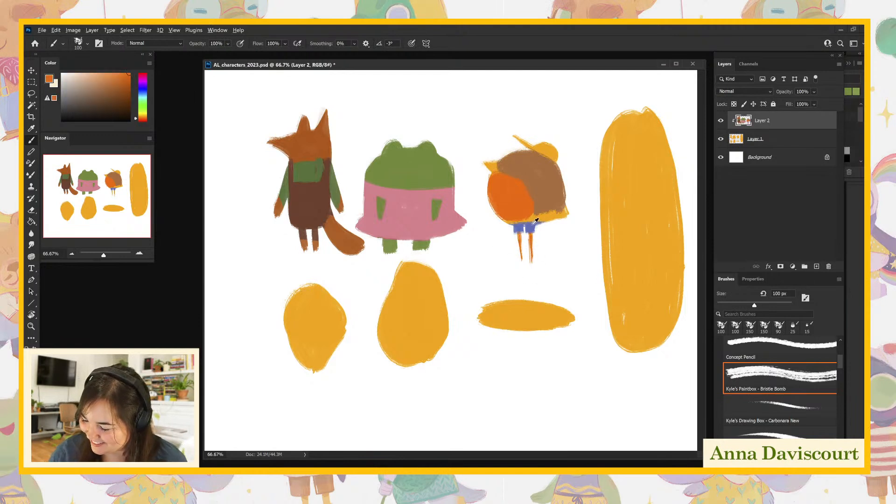
# - Sample the pants' blue and extend the pants across the bird's lower body on Layer 2, undoing the blue over the tail
pyautogui.keyDown('alt'); pyautogui.click(525, 228); pyautogui.keyUp('alt')
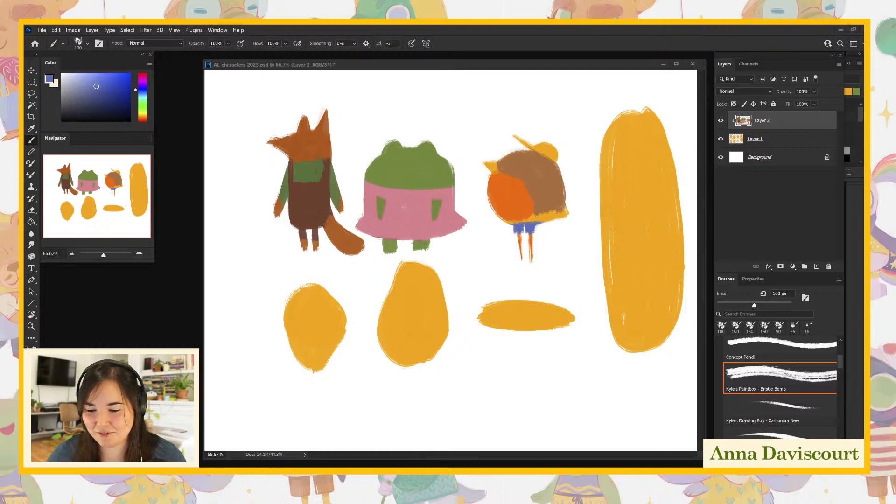
pyautogui.click(486, 228)
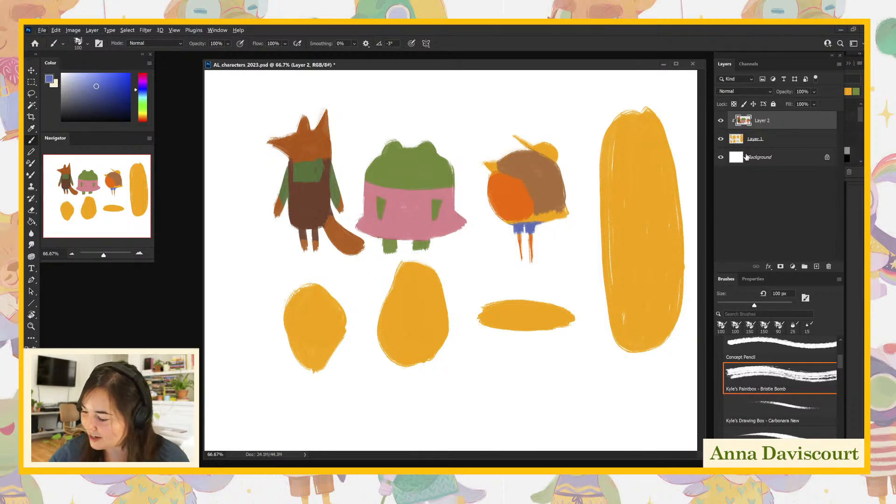
pyautogui.click(755, 144)
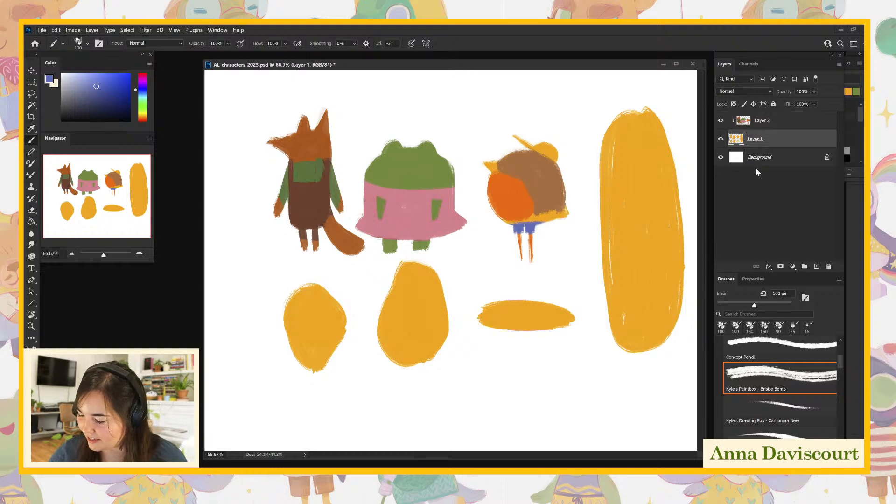
pyautogui.click(759, 122)
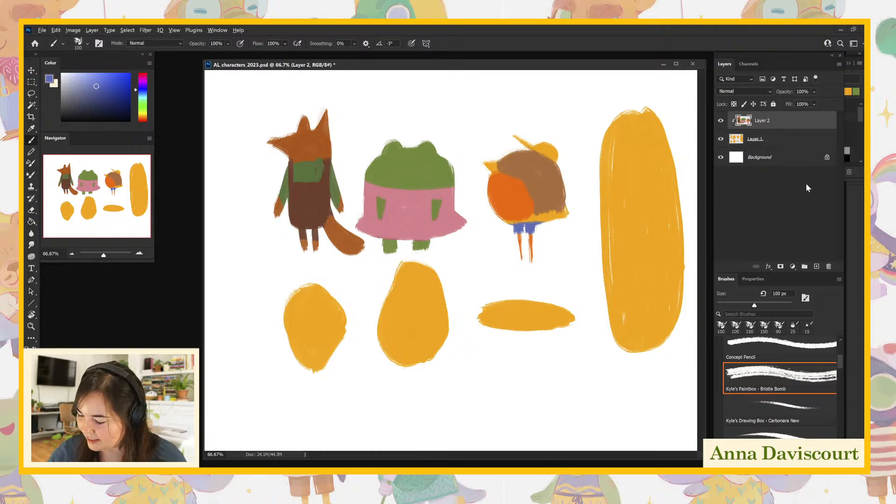
pyautogui.moveTo(517, 220); pyautogui.dragTo(574, 215)
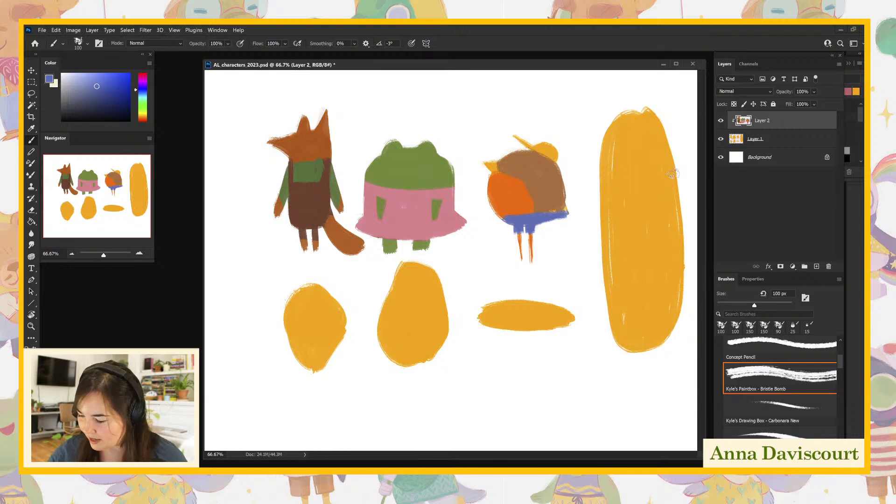
pyautogui.hotkey('ctrl', 'z')
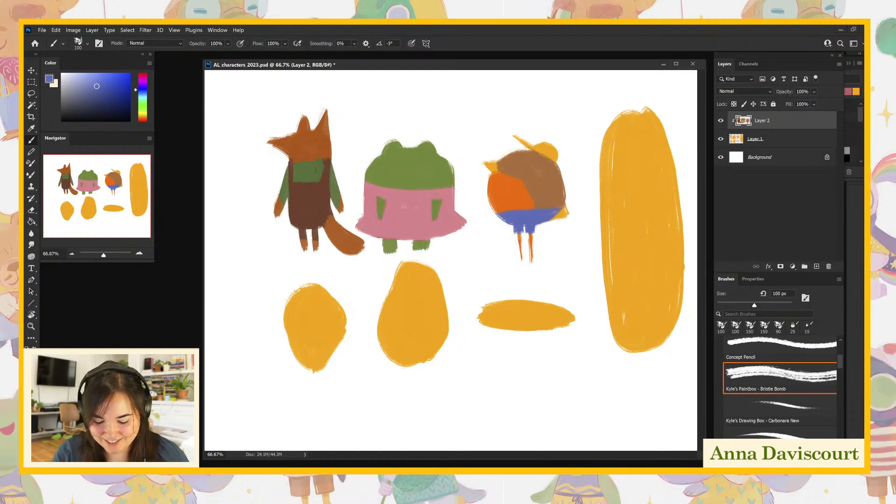
# - Set the painting color to a muted green (#92a563) and paint a shirt band between the bird's breast and pants on Layer 2
pyautogui.click(30, 359)
pyautogui.moveTo(677, 198); pyautogui.dragTo(678, 243)
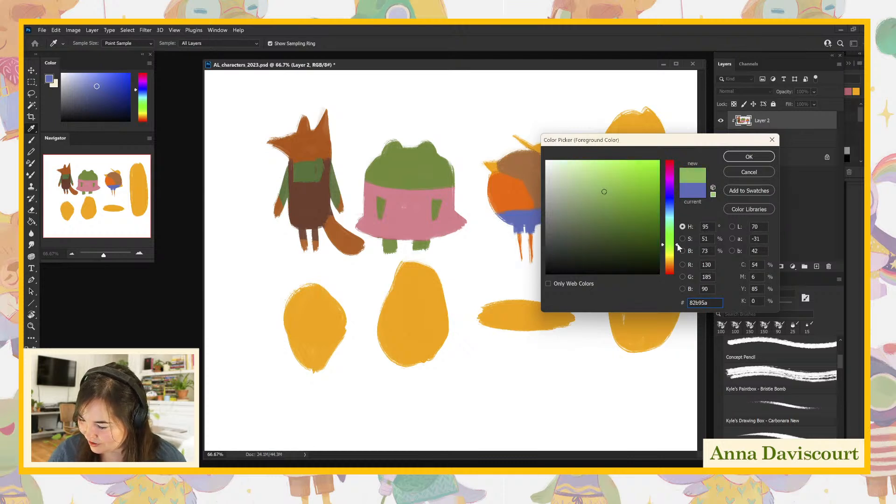
pyautogui.moveTo(602, 193); pyautogui.dragTo(606, 191)
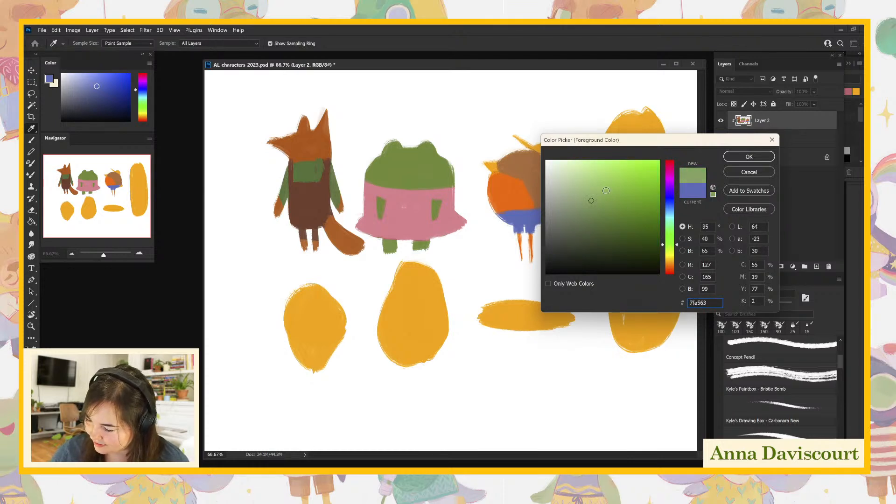
pyautogui.click(740, 156)
pyautogui.moveTo(515, 202)
pyautogui.mouseDown()
pyautogui.moveTo(490, 214)
pyautogui.moveTo(542, 193)
pyautogui.moveTo(533, 201)
pyautogui.moveTo(556, 203)
pyautogui.moveTo(527, 204)
pyautogui.moveTo(565, 201)
pyautogui.moveTo(554, 194)
pyautogui.moveTo(565, 200)
pyautogui.moveTo(545, 204)
pyautogui.mouseUp()
# - Paint a small rounded wing over the bird's shirt in the sampled brown, and touch up the shirt with the sampled green
pyautogui.keyDown('alt'); pyautogui.click(548, 201); pyautogui.keyUp('alt')
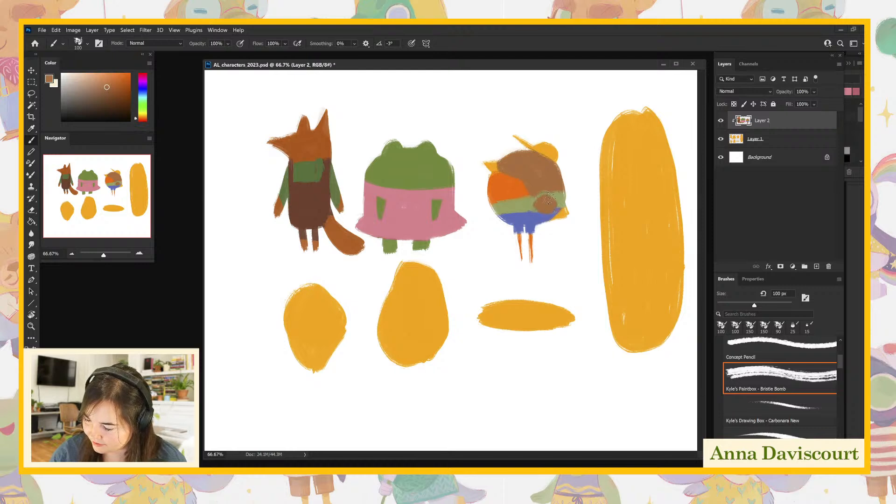
pyautogui.keyDown('alt'); pyautogui.click(544, 195); pyautogui.keyUp('alt')
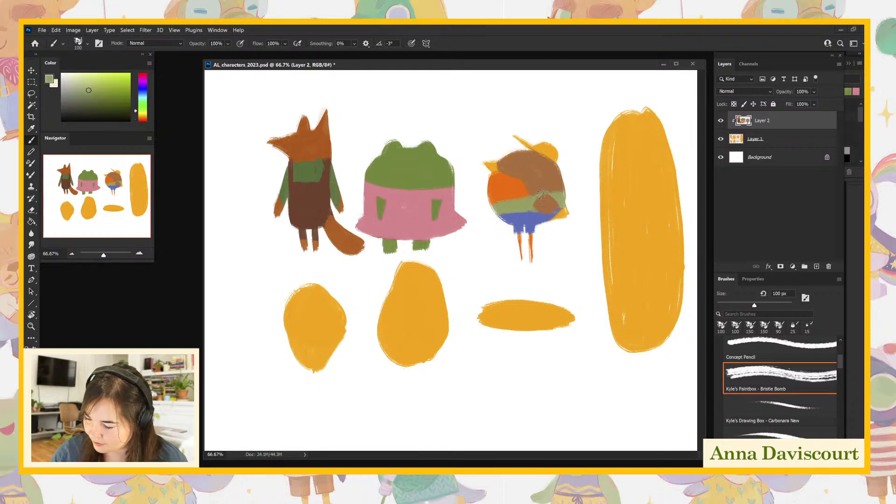
pyautogui.moveTo(519, 199)
pyautogui.mouseDown()
pyautogui.moveTo(486, 202)
pyautogui.moveTo(495, 206)
pyautogui.mouseUp()
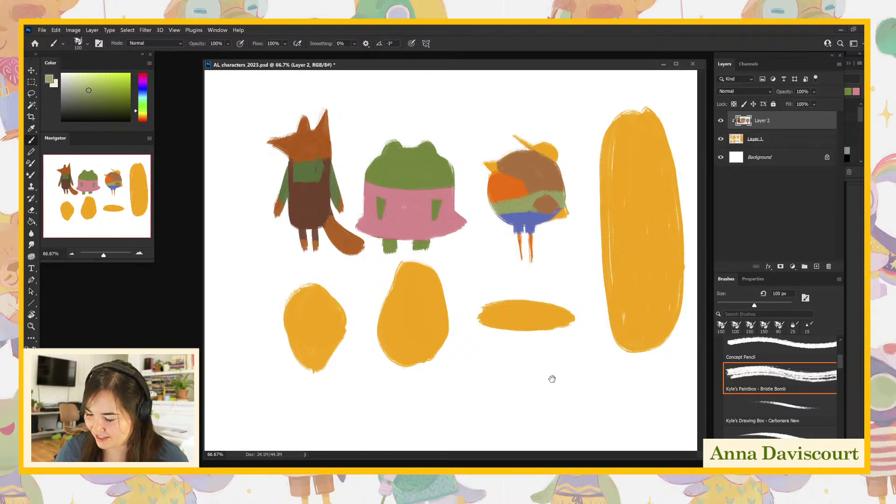
# - On Layer 1, sample the base yellow and paint two short legs under the large pear-shaped body
pyautogui.click(758, 138)
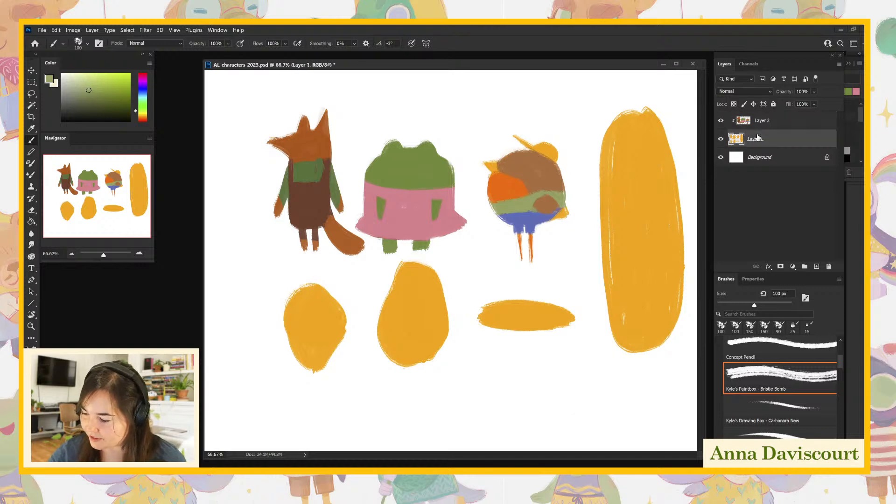
pyautogui.keyDown('alt'); pyautogui.click(433, 321); pyautogui.keyUp('alt')
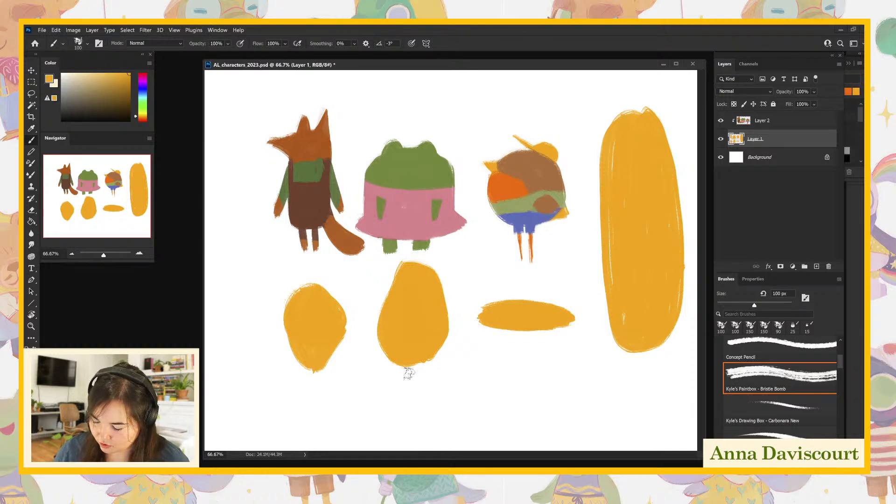
pyautogui.moveTo(394, 360)
pyautogui.mouseDown()
pyautogui.moveTo(406, 376)
pyautogui.moveTo(384, 361)
pyautogui.moveTo(391, 372)
pyautogui.moveTo(435, 370)
pyautogui.moveTo(415, 361)
pyautogui.moveTo(417, 371)
pyautogui.moveTo(423, 353)
pyautogui.moveTo(432, 376)
pyautogui.moveTo(406, 372)
pyautogui.mouseUp()
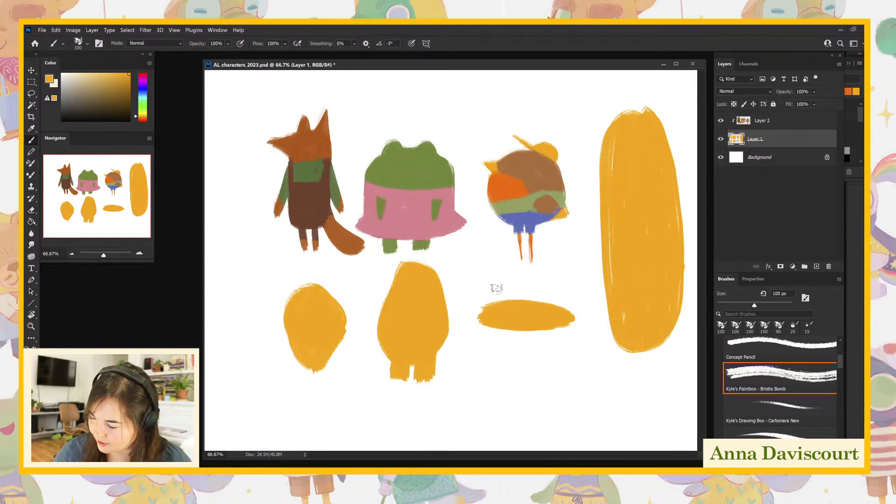
# - Lasso and delete the unused base shapes on Layer 1: the tall oval, the flat oval and the small rounded diamond
pyautogui.press('l')
pyautogui.moveTo(646, 88)
pyautogui.mouseDown()
pyautogui.moveTo(577, 234)
pyautogui.moveTo(517, 280)
pyautogui.moveTo(472, 295)
pyautogui.moveTo(477, 359)
pyautogui.moveTo(627, 393)
pyautogui.moveTo(700, 314)
pyautogui.moveTo(691, 142)
pyautogui.moveTo(654, 84)
pyautogui.mouseUp()
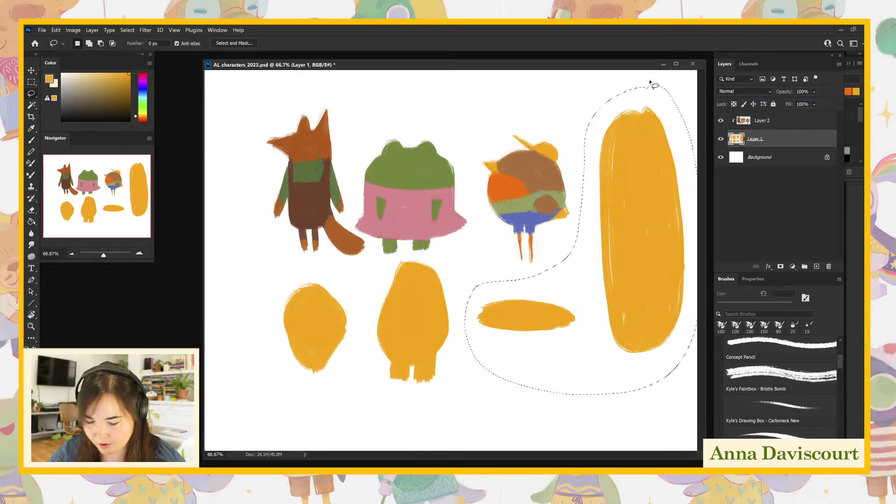
pyautogui.press('Delete')
pyautogui.hotkey('ctrl', 'd')
pyautogui.moveTo(337, 278)
pyautogui.mouseDown()
pyautogui.moveTo(260, 314)
pyautogui.moveTo(343, 293)
pyautogui.mouseUp()
pyautogui.press('Delete')
pyautogui.hotkey('ctrl', 'd')
# - Lasso the remaining yellow body with legs and enlarge it slightly with Free Transform
pyautogui.moveTo(439, 262)
pyautogui.mouseDown()
pyautogui.moveTo(404, 260)
pyautogui.moveTo(346, 350)
pyautogui.moveTo(488, 377)
pyautogui.mouseUp()
pyautogui.hotkey('ctrl', 't')
pyautogui.moveTo(488, 428); pyautogui.dragTo(514, 459)
pyautogui.press('Return')
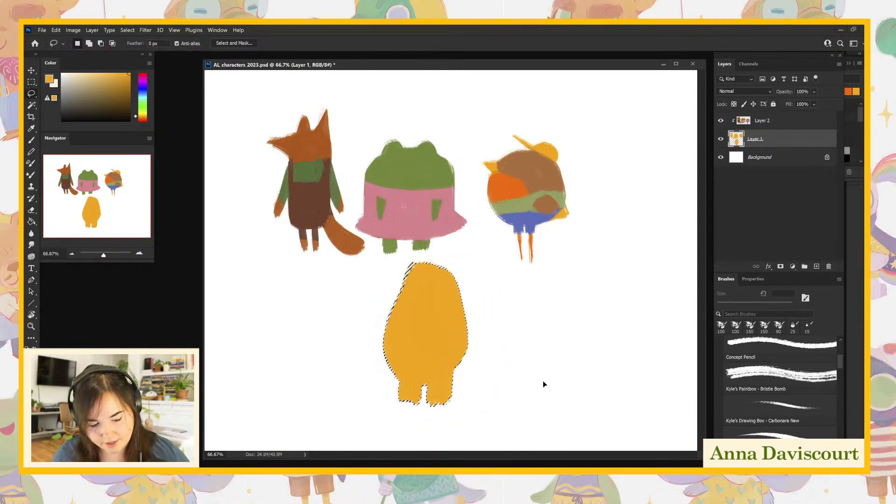
pyautogui.hotkey('ctrl', 'd')
# - Brush a large rounded snout, two small ears and wider feet onto the yellow body to form a hippo
pyautogui.press('b')
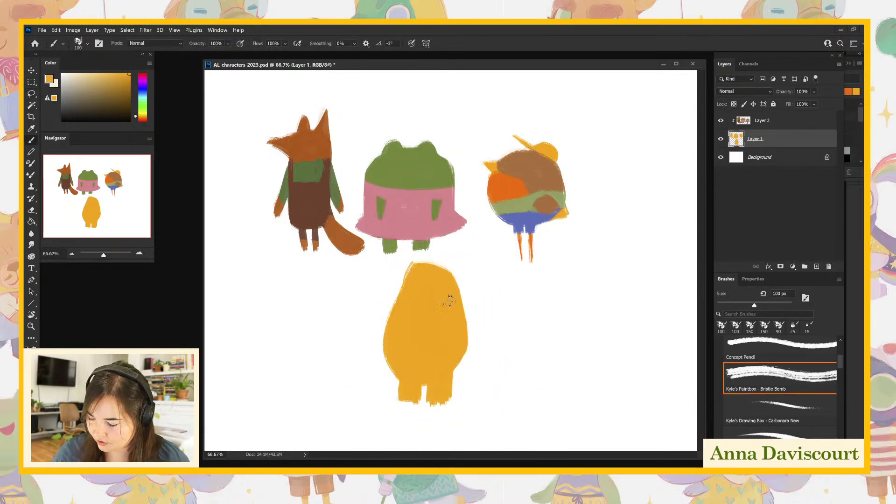
pyautogui.moveTo(410, 265)
pyautogui.mouseDown()
pyautogui.moveTo(377, 321)
pyautogui.moveTo(389, 294)
pyautogui.moveTo(400, 296)
pyautogui.moveTo(386, 318)
pyautogui.mouseUp()
pyautogui.moveTo(438, 259)
pyautogui.mouseDown()
pyautogui.moveTo(419, 259)
pyautogui.moveTo(448, 265)
pyautogui.moveTo(455, 256)
pyautogui.mouseUp()
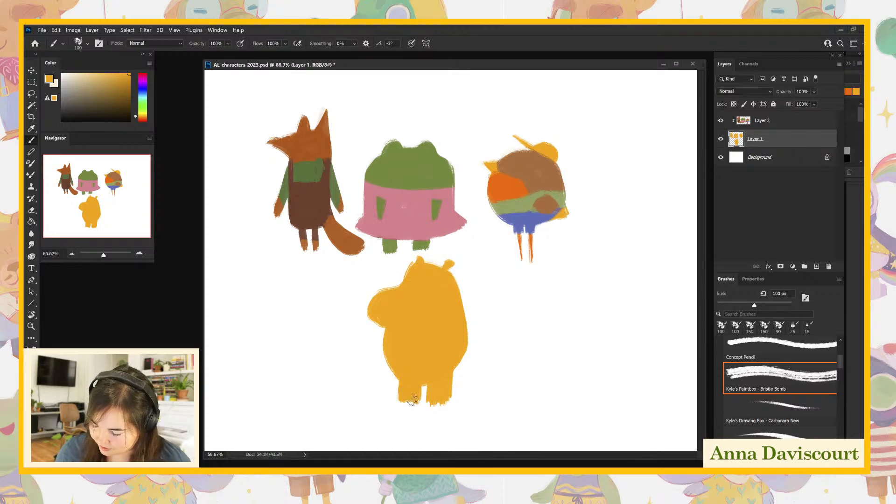
pyautogui.moveTo(395, 403)
pyautogui.mouseDown()
pyautogui.moveTo(449, 391)
pyautogui.moveTo(444, 405)
pyautogui.moveTo(430, 401)
pyautogui.moveTo(451, 404)
pyautogui.moveTo(431, 401)
pyautogui.moveTo(453, 396)
pyautogui.mouseUp()
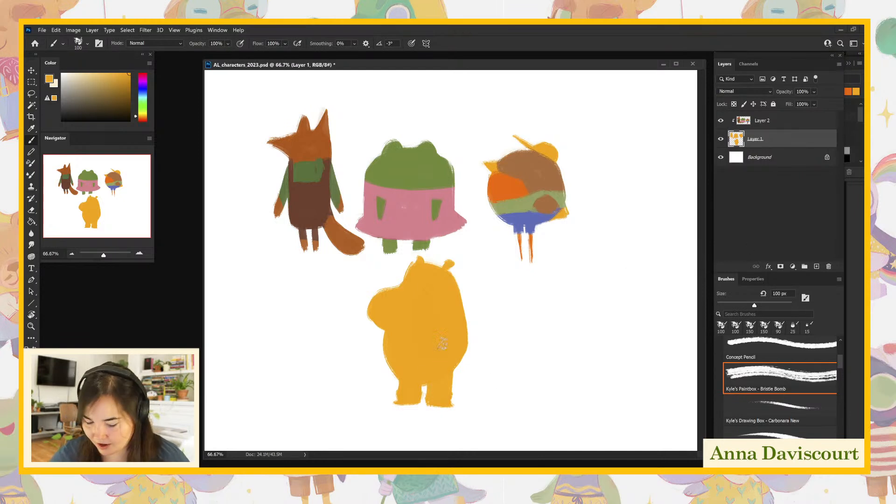
# - Lasso the hippo silhouette and move it up into the character row, beside the bird
pyautogui.press('l')
pyautogui.moveTo(444, 252)
pyautogui.mouseDown()
pyautogui.moveTo(410, 257)
pyautogui.moveTo(379, 277)
pyautogui.moveTo(336, 372)
pyautogui.moveTo(436, 443)
pyautogui.moveTo(510, 297)
pyautogui.moveTo(452, 251)
pyautogui.moveTo(426, 257)
pyautogui.mouseUp()
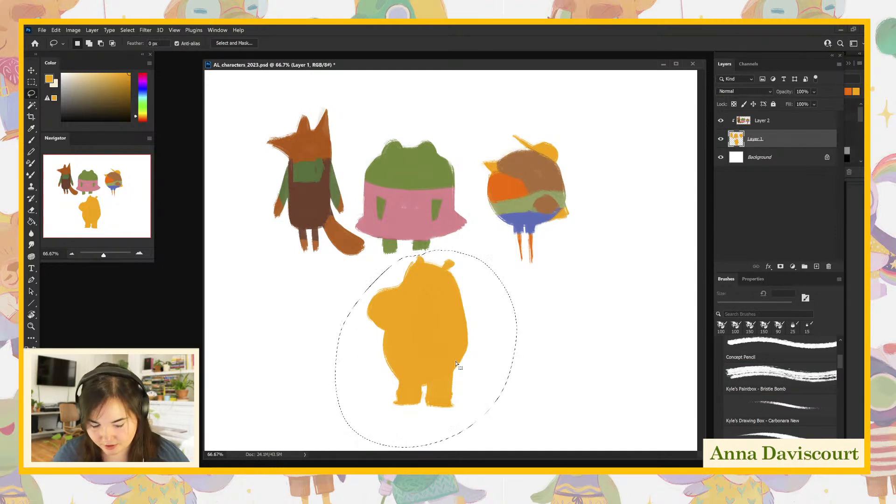
pyautogui.press('v')
pyautogui.moveTo(442, 354)
pyautogui.mouseDown()
pyautogui.moveTo(612, 307)
pyautogui.moveTo(661, 206)
pyautogui.mouseUp()
# - Cycle through the screen modes, settle on full screen with the menu bar, and reposition the canvas
pyautogui.press('f')
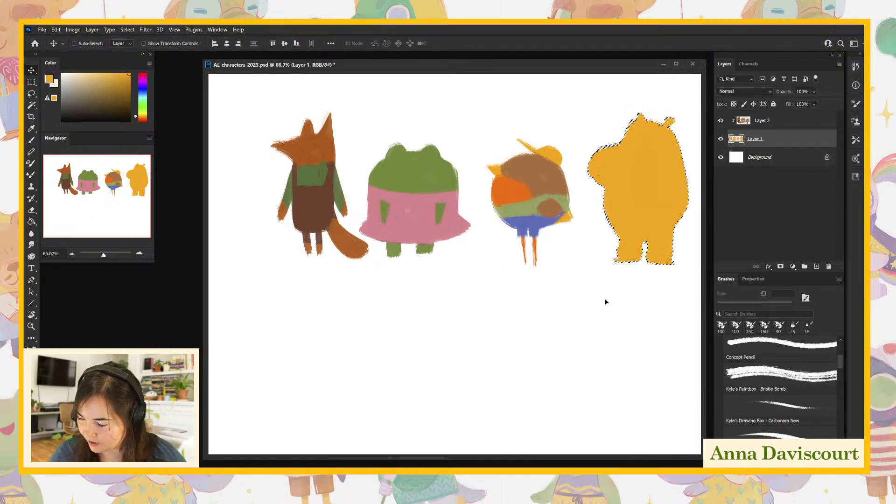
pyautogui.moveTo(485, 374); pyautogui.dragTo(580, 327)
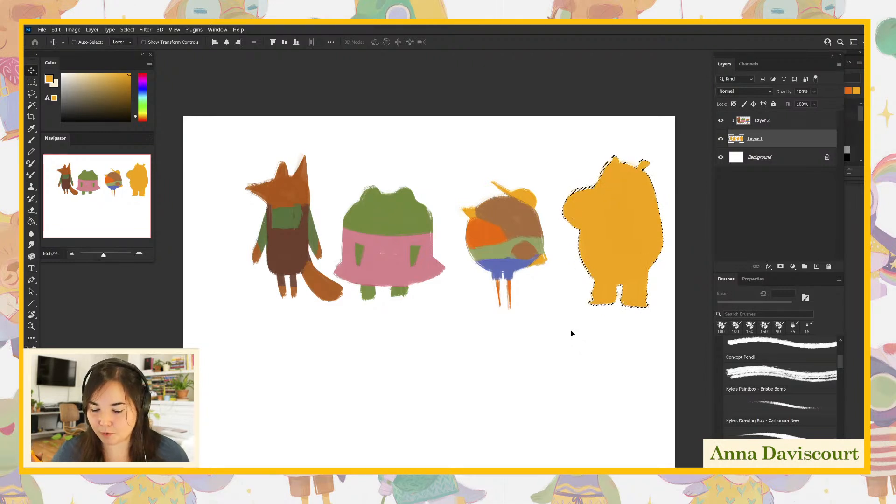
pyautogui.moveTo(571, 329); pyautogui.dragTo(532, 344)
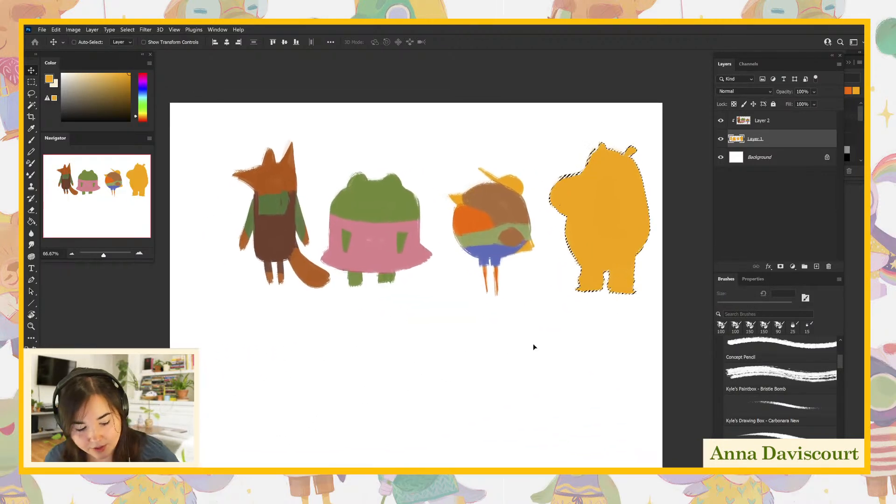
pyautogui.press('f')
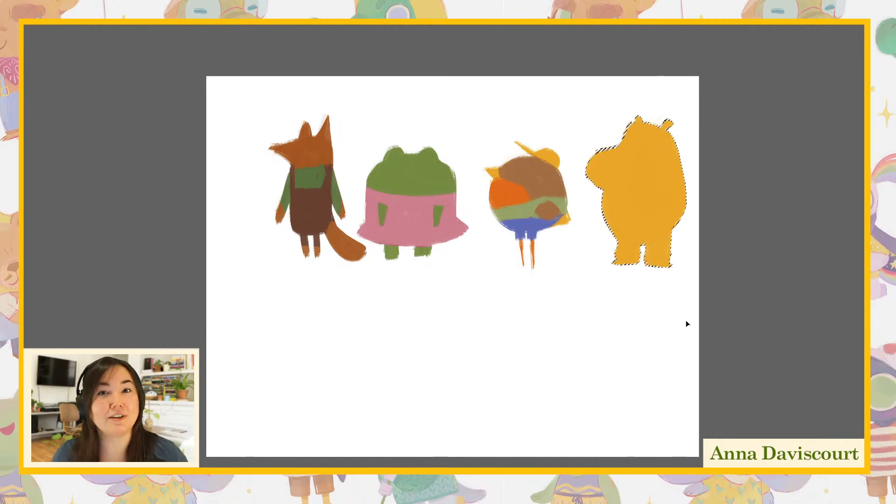
pyautogui.press('f')
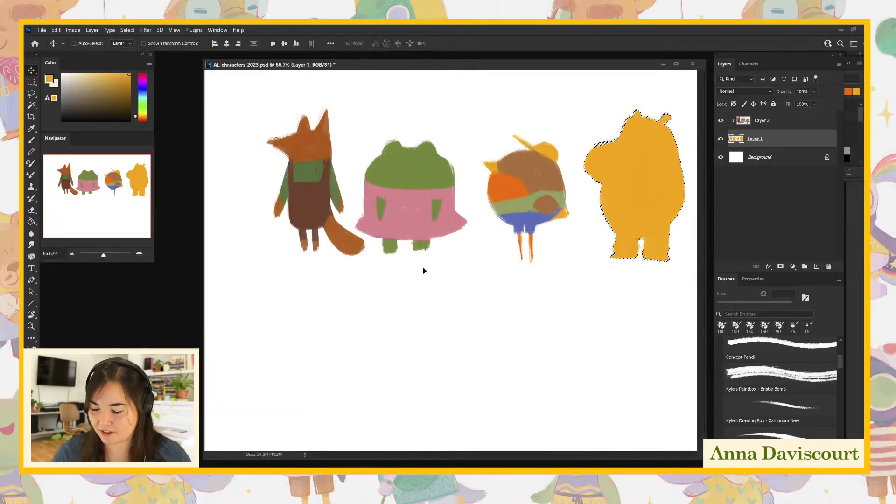
pyautogui.press('f')
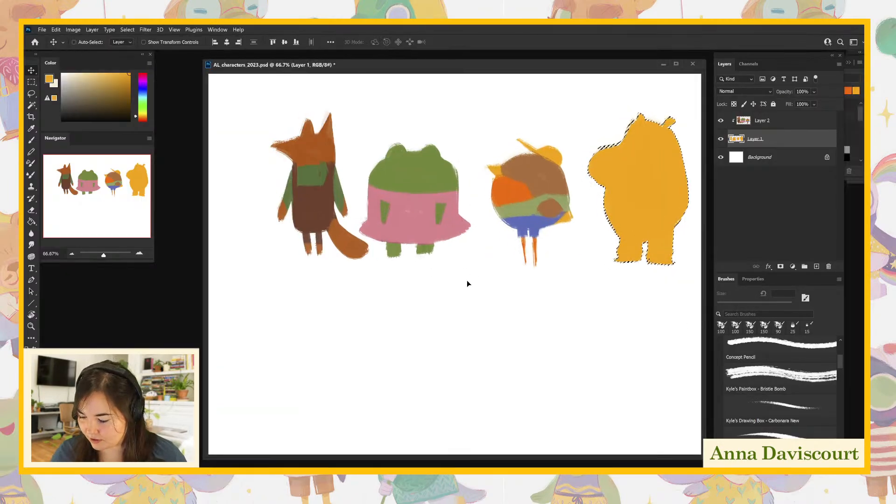
pyautogui.press('f')
pyautogui.press('f')
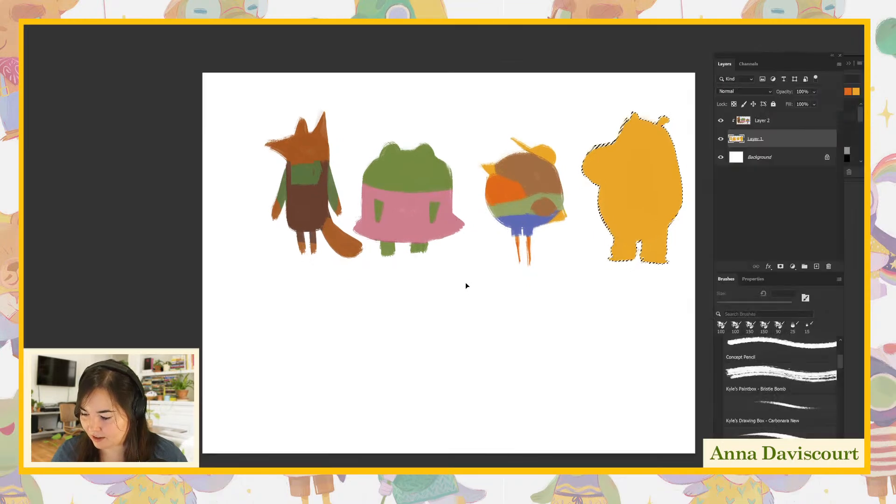
pyautogui.press('f')
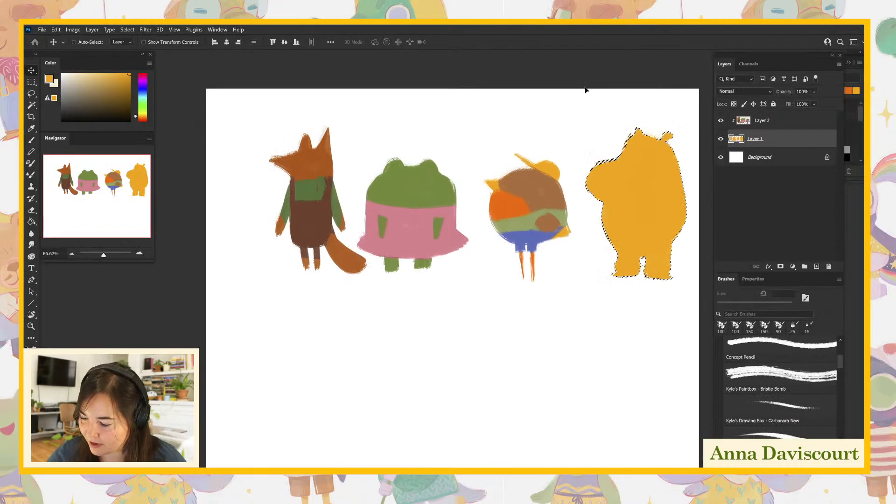
pyautogui.moveTo(623, 273); pyautogui.dragTo(578, 296)
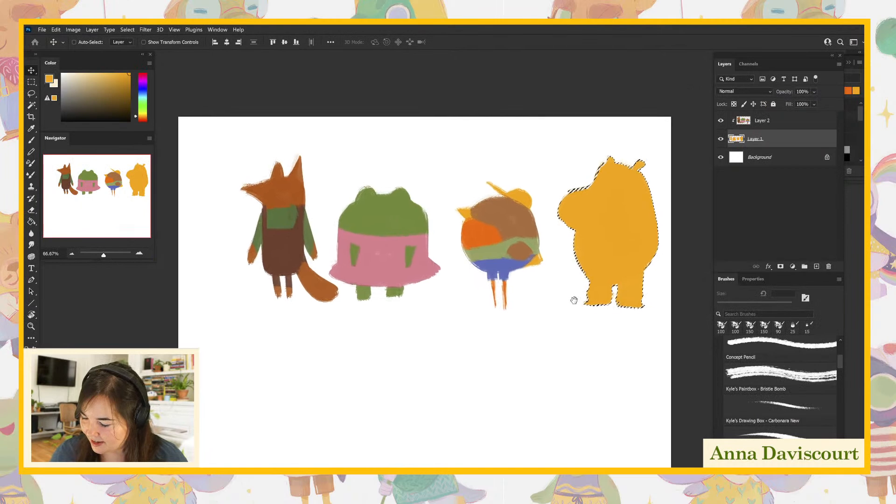
# - Select Layer 1 and Layer 2 together and move all four characters down the canvas
pyautogui.keyDown('shift'); pyautogui.click(762, 122); pyautogui.keyUp('shift')
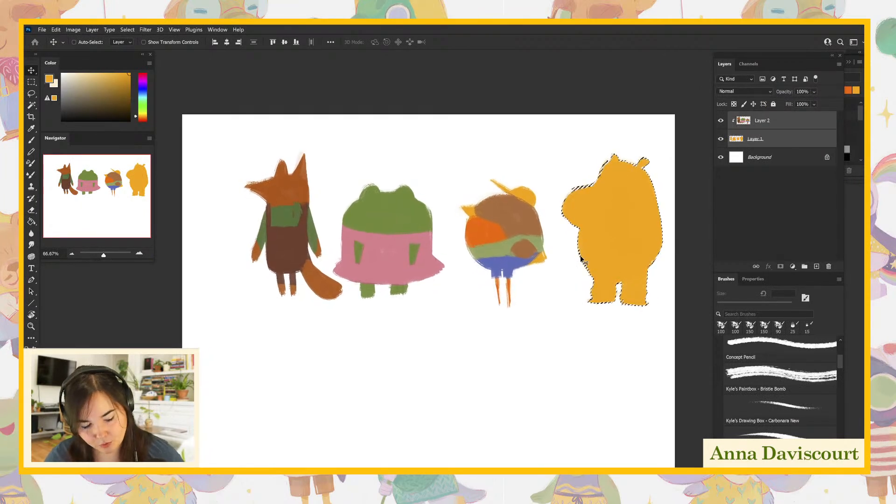
pyautogui.moveTo(580, 257); pyautogui.dragTo(556, 332)
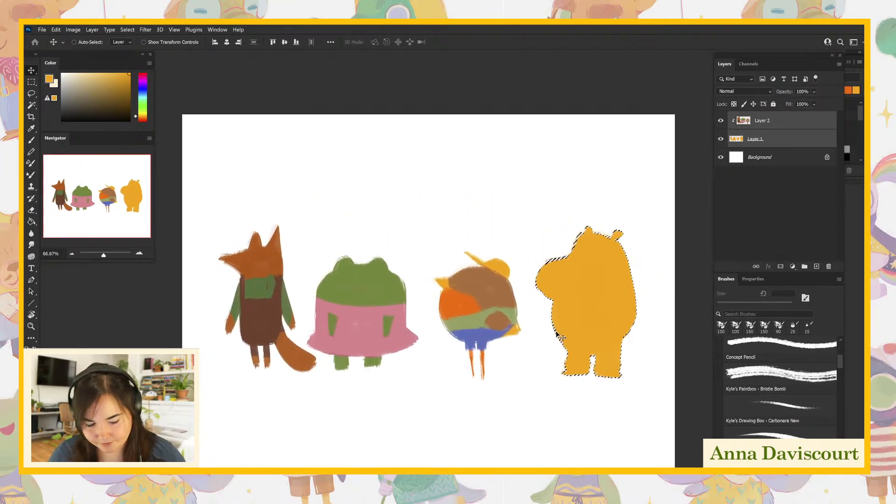
# - Choose a muted gray-blue and paint the hippo's snout, head and ears on Layer 2
pyautogui.click(762, 126)
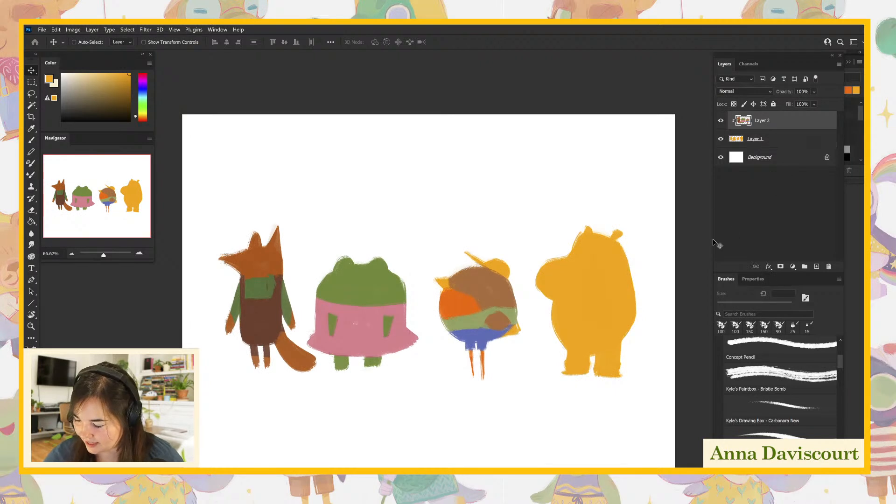
pyautogui.click(145, 100)
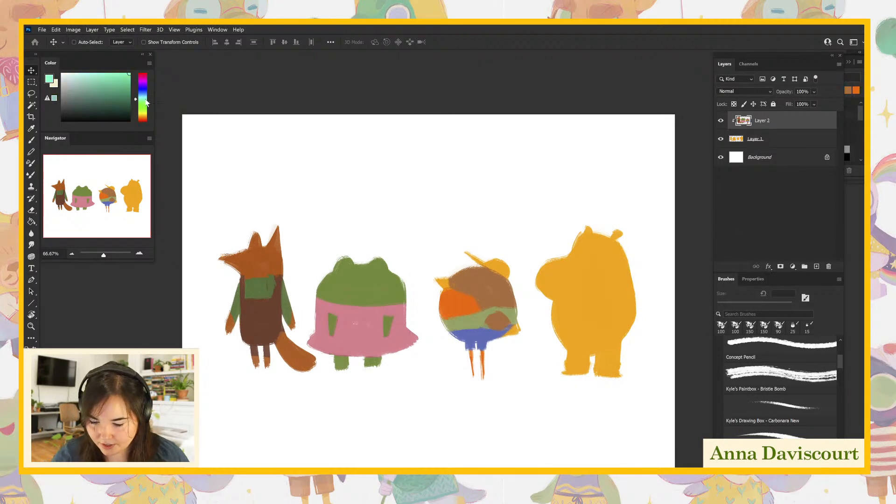
pyautogui.click(82, 102)
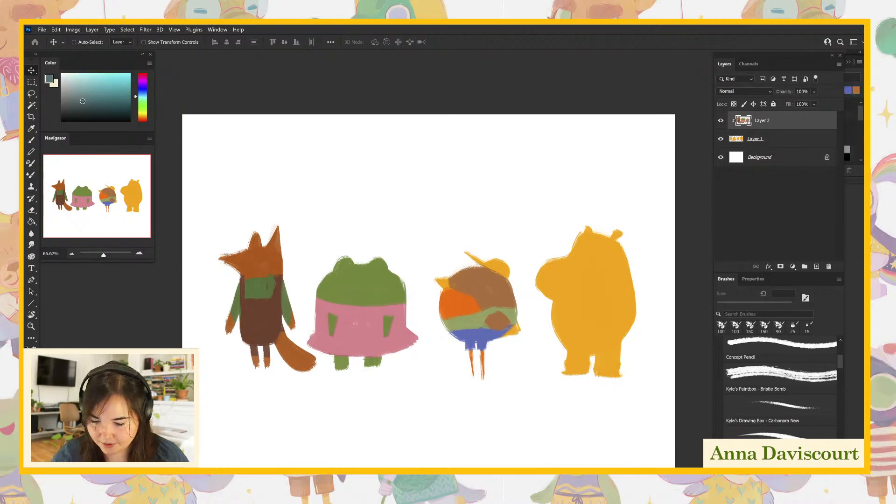
pyautogui.moveTo(137, 98); pyautogui.dragTo(138, 96)
pyautogui.click(80, 94)
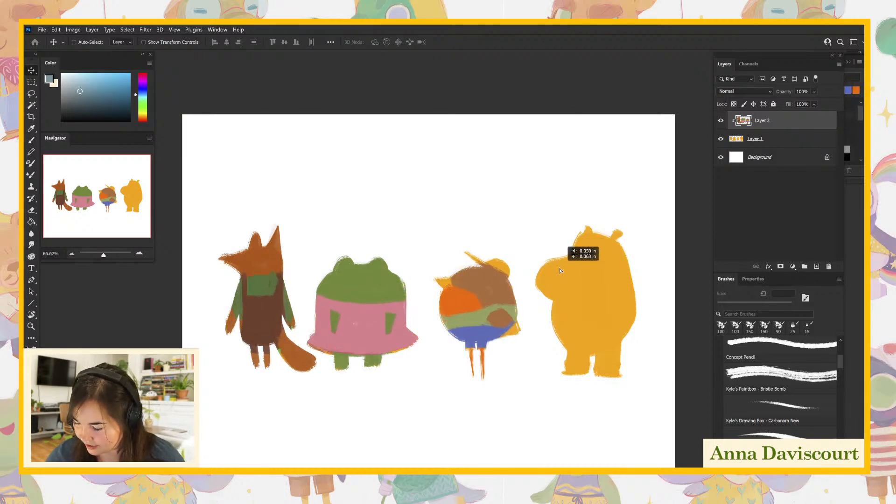
pyautogui.press('b')
pyautogui.moveTo(557, 267)
pyautogui.mouseDown()
pyautogui.moveTo(574, 281)
pyautogui.moveTo(562, 302)
pyautogui.moveTo(557, 285)
pyautogui.moveTo(586, 295)
pyautogui.moveTo(577, 286)
pyautogui.moveTo(588, 259)
pyautogui.moveTo(590, 294)
pyautogui.moveTo(620, 254)
pyautogui.moveTo(584, 265)
pyautogui.moveTo(613, 232)
pyautogui.moveTo(596, 226)
pyautogui.moveTo(578, 238)
pyautogui.moveTo(563, 265)
pyautogui.mouseUp()
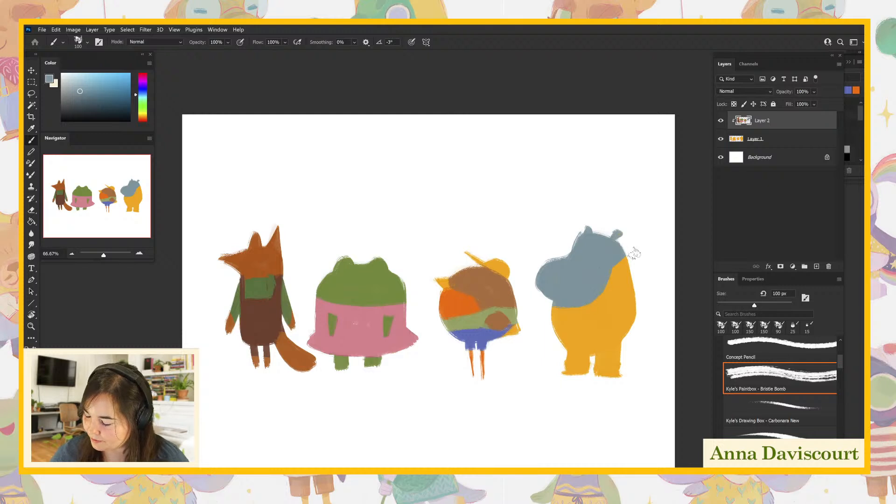
pyautogui.moveTo(620, 266); pyautogui.dragTo(639, 267)
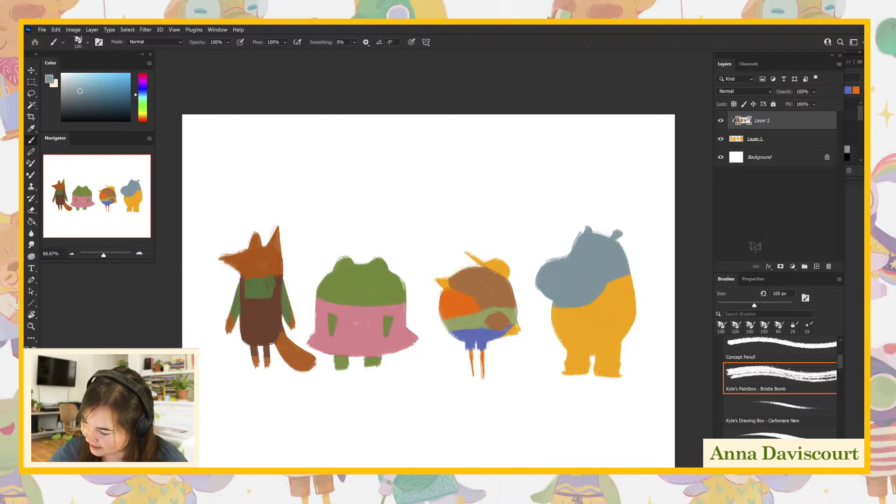
# - On Layer 1, sample the base yellow and paint an arm along each side of the hippo's body
pyautogui.click(752, 140)
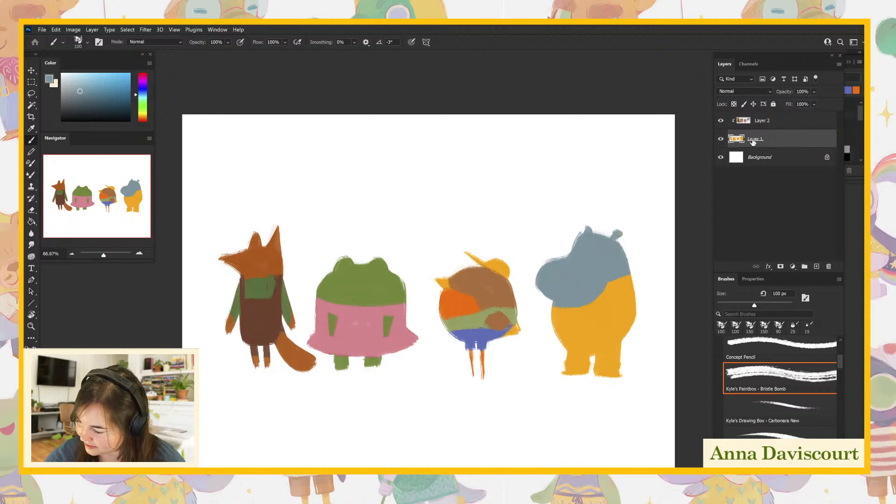
pyautogui.keyDown('alt'); pyautogui.click(603, 326); pyautogui.keyUp('alt')
pyautogui.moveTo(552, 310); pyautogui.dragTo(558, 349)
pyautogui.moveTo(634, 294); pyautogui.dragTo(635, 354)
pyautogui.moveTo(633, 279)
pyautogui.mouseDown()
pyautogui.moveTo(630, 337)
pyautogui.moveTo(632, 321)
pyautogui.mouseUp()
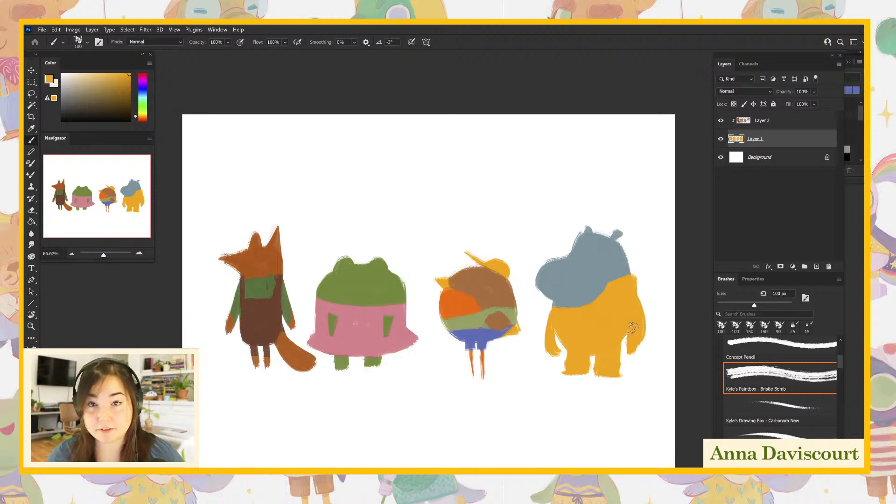
pyautogui.moveTo(638, 281)
pyautogui.mouseDown()
pyautogui.moveTo(640, 301)
pyautogui.moveTo(635, 269)
pyautogui.moveTo(650, 341)
pyautogui.moveTo(627, 303)
pyautogui.moveTo(629, 350)
pyautogui.moveTo(630, 293)
pyautogui.moveTo(640, 300)
pyautogui.moveTo(630, 291)
pyautogui.moveTo(639, 341)
pyautogui.moveTo(643, 295)
pyautogui.moveTo(640, 351)
pyautogui.mouseUp()
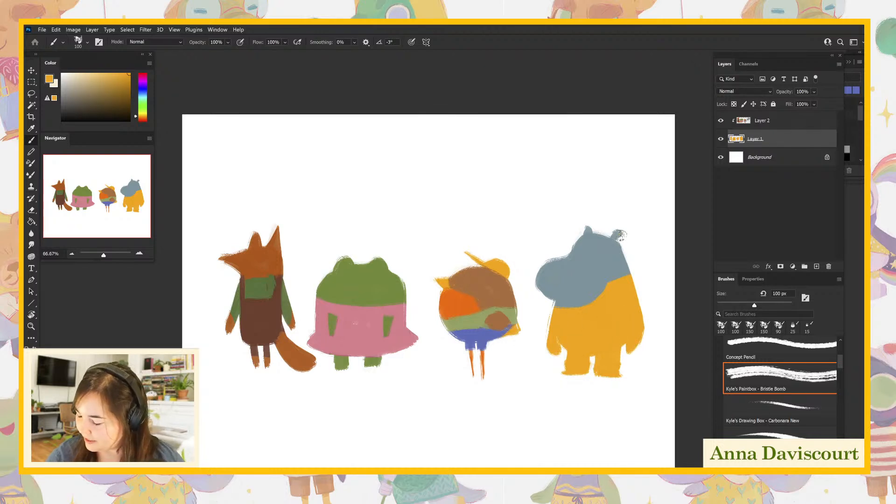
pyautogui.click(770, 122)
pyautogui.click(753, 141)
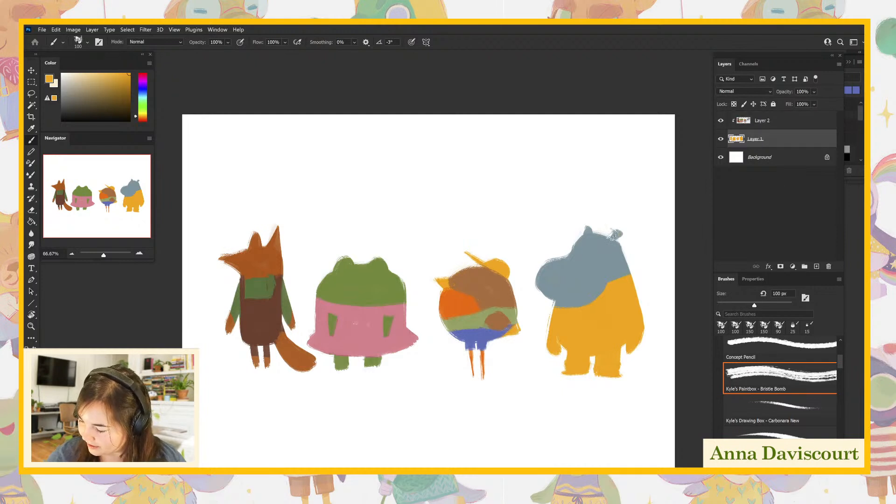
# - On Layer 2, choose a deep green and paint boots on both of the hippo's feet
pyautogui.moveTo(536, 284); pyautogui.dragTo(568, 300)
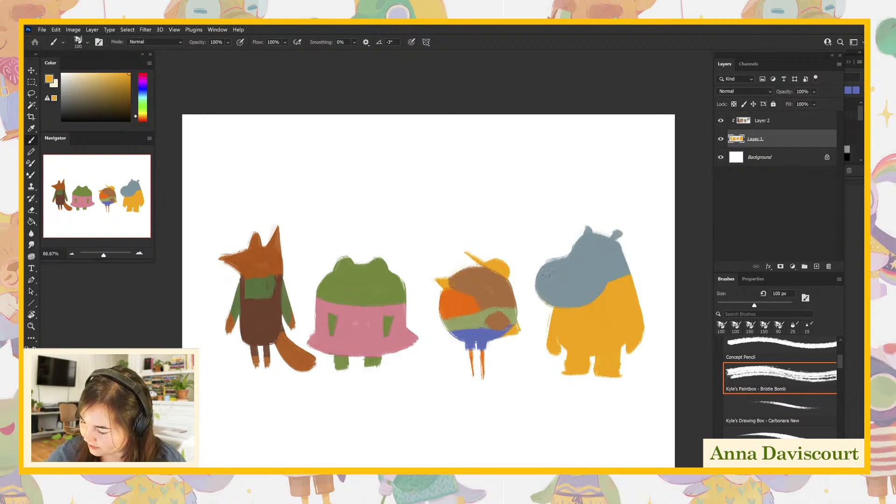
pyautogui.click(777, 125)
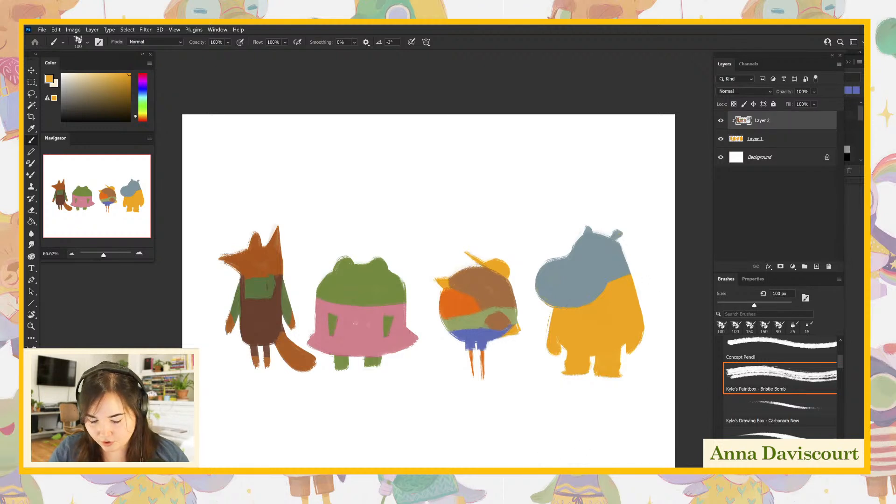
pyautogui.click(143, 107)
pyautogui.moveTo(105, 91); pyautogui.dragTo(116, 97)
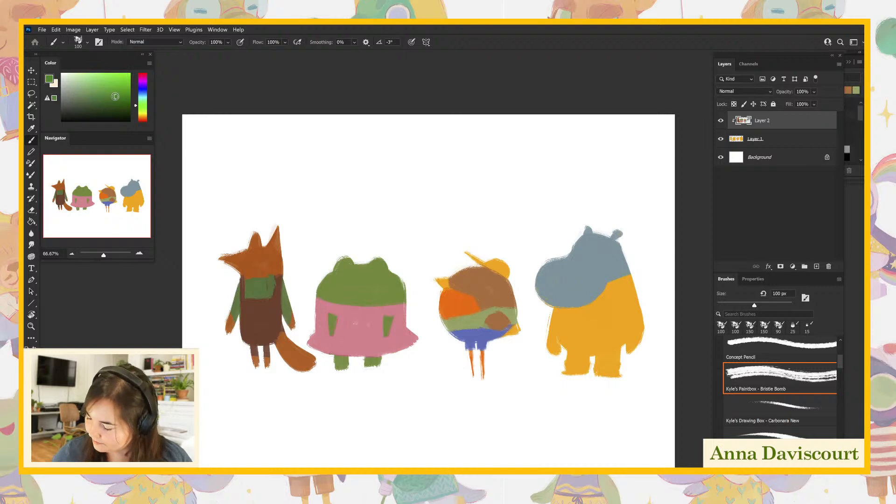
pyautogui.moveTo(570, 366)
pyautogui.mouseDown()
pyautogui.moveTo(581, 365)
pyautogui.moveTo(576, 373)
pyautogui.moveTo(622, 363)
pyautogui.moveTo(607, 380)
pyautogui.mouseUp()
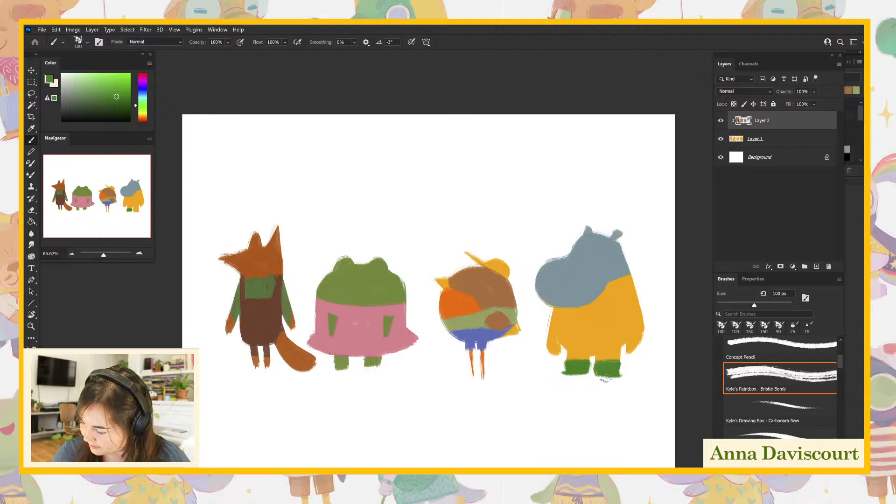
pyautogui.click(756, 436)
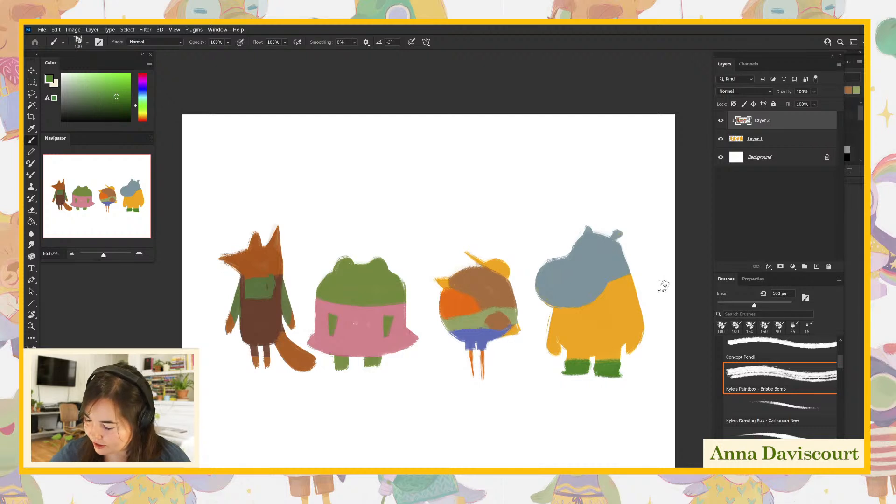
# - Choose a deep rust red and paint a sweater over the hippo's torso and upper arms on Layer 2
pyautogui.moveTo(143, 114); pyautogui.dragTo(144, 121)
pyautogui.click(98, 92)
pyautogui.moveTo(98, 92); pyautogui.dragTo(104, 83)
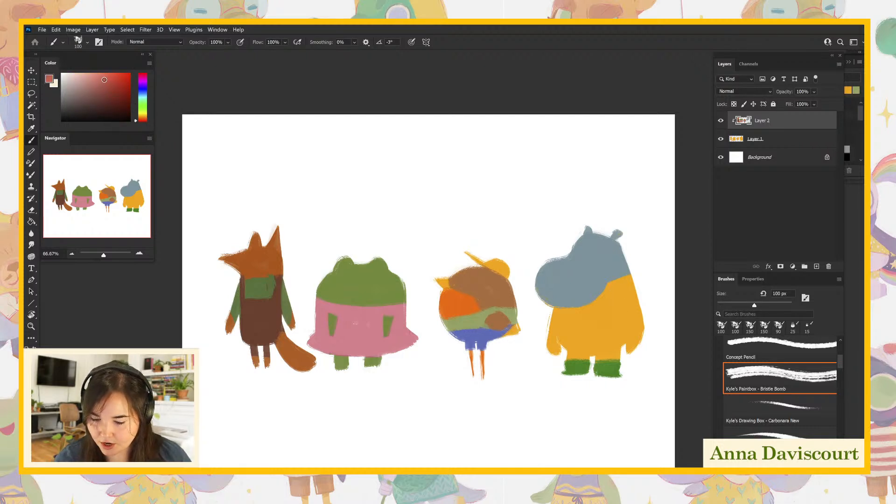
pyautogui.moveTo(133, 118); pyautogui.dragTo(136, 121)
pyautogui.click(113, 83)
pyautogui.moveTo(556, 314); pyautogui.dragTo(550, 330)
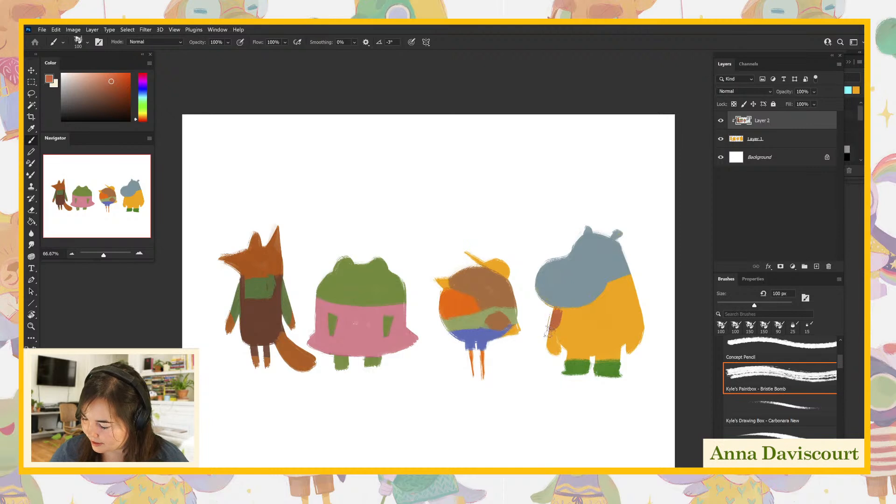
pyautogui.moveTo(118, 91); pyautogui.dragTo(128, 85)
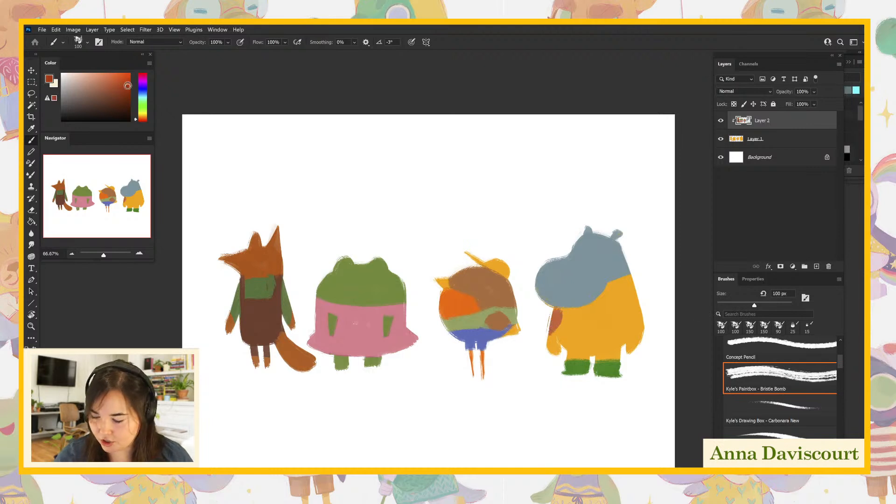
pyautogui.moveTo(561, 315)
pyautogui.mouseDown()
pyautogui.moveTo(588, 324)
pyautogui.moveTo(568, 319)
pyautogui.moveTo(588, 329)
pyautogui.moveTo(561, 327)
pyautogui.moveTo(621, 317)
pyautogui.mouseUp()
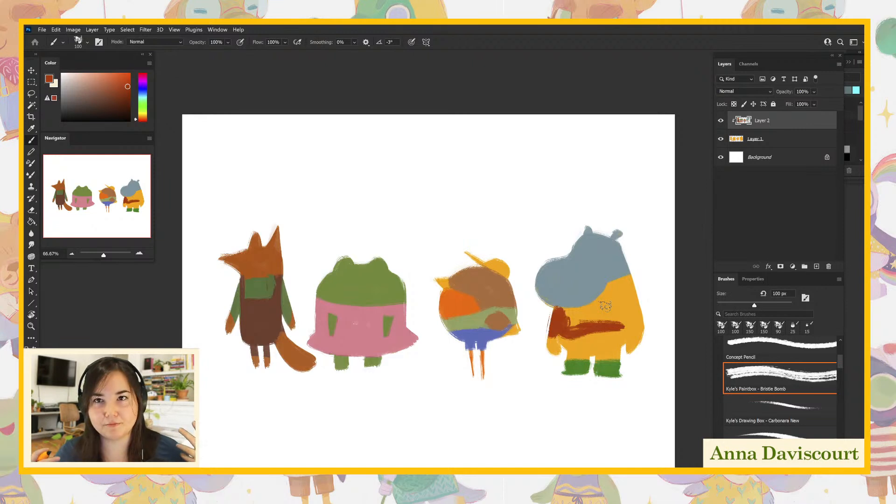
pyautogui.moveTo(570, 327)
pyautogui.mouseDown()
pyautogui.moveTo(619, 323)
pyautogui.moveTo(570, 312)
pyautogui.moveTo(601, 306)
pyautogui.moveTo(578, 312)
pyautogui.moveTo(630, 279)
pyautogui.moveTo(602, 313)
pyautogui.moveTo(614, 332)
pyautogui.moveTo(634, 309)
pyautogui.moveTo(649, 320)
pyautogui.moveTo(642, 317)
pyautogui.moveTo(628, 338)
pyautogui.moveTo(636, 318)
pyautogui.moveTo(565, 327)
pyautogui.moveTo(617, 325)
pyautogui.moveTo(570, 330)
pyautogui.moveTo(581, 316)
pyautogui.mouseUp()
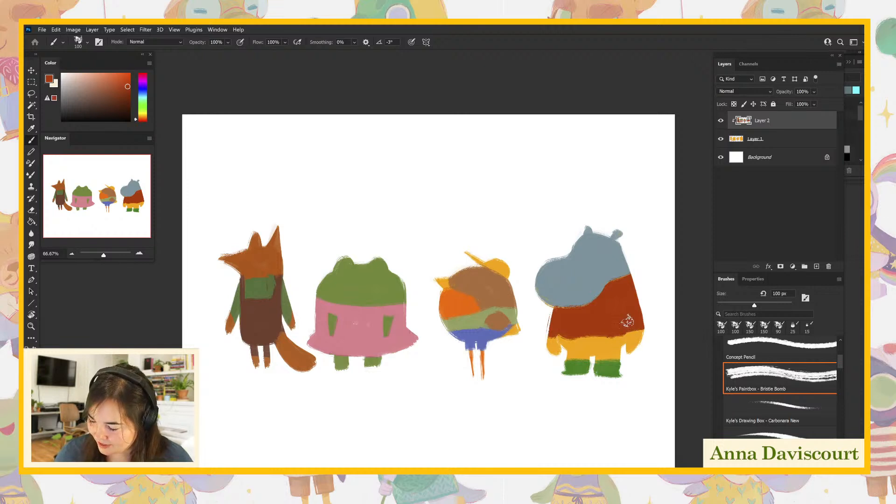
# - Set the foreground color to the dark brown #7c3115 and paint trousers between the hippo's sweater and boots
pyautogui.press('n')
pyautogui.click(651, 210)
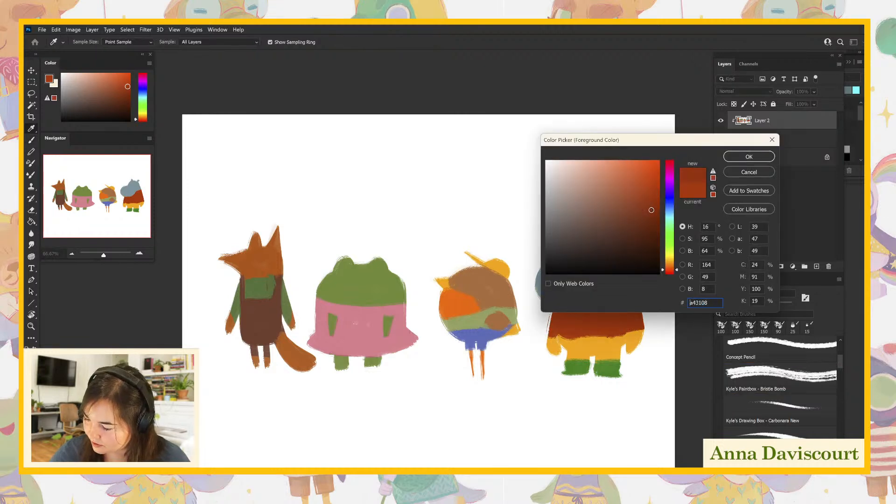
pyautogui.moveTo(650, 212); pyautogui.dragTo(640, 219)
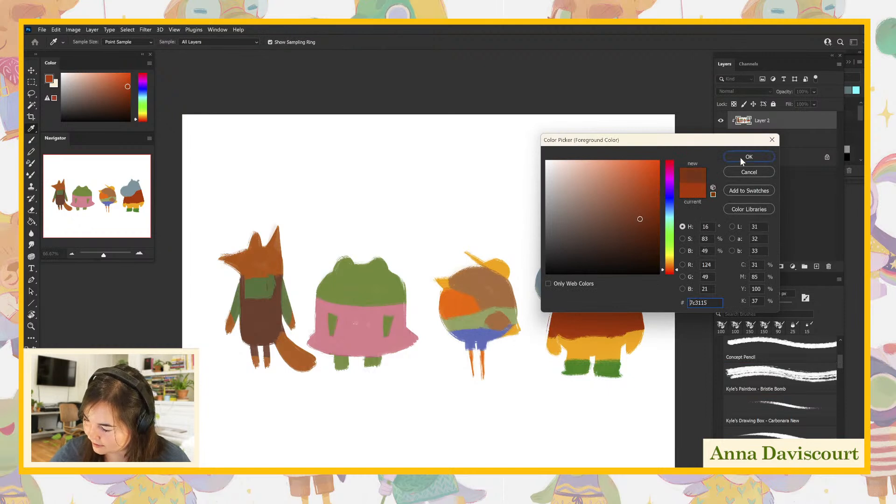
pyautogui.click(742, 158)
pyautogui.moveTo(584, 332)
pyautogui.mouseDown()
pyautogui.moveTo(623, 323)
pyautogui.moveTo(587, 321)
pyautogui.moveTo(561, 337)
pyautogui.moveTo(584, 324)
pyautogui.moveTo(607, 343)
pyautogui.moveTo(624, 343)
pyautogui.moveTo(570, 354)
pyautogui.moveTo(606, 347)
pyautogui.moveTo(589, 346)
pyautogui.moveTo(599, 337)
pyautogui.moveTo(557, 351)
pyautogui.mouseUp()
# - Paint the hippo's hands with its sampled gray-blue and touch up the sweater with the sampled rust red
pyautogui.keyDown('alt'); pyautogui.click(594, 271); pyautogui.keyUp('alt')
pyautogui.moveTo(641, 337)
pyautogui.mouseDown()
pyautogui.moveTo(627, 346)
pyautogui.moveTo(644, 332)
pyautogui.mouseUp()
pyautogui.keyDown('alt'); pyautogui.click(625, 302); pyautogui.keyUp('alt')
pyautogui.moveTo(559, 315)
pyautogui.mouseDown()
pyautogui.moveTo(613, 326)
pyautogui.moveTo(566, 333)
pyautogui.moveTo(614, 314)
pyautogui.moveTo(572, 331)
pyautogui.mouseUp()
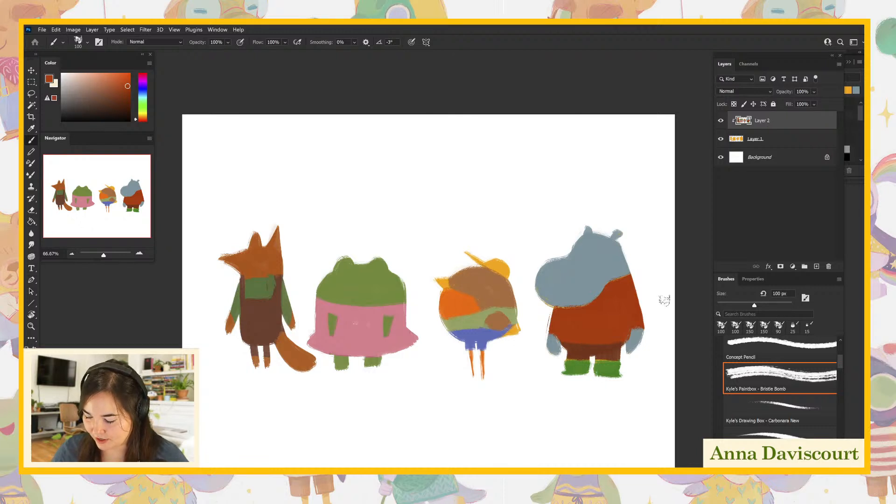
# - On Layer 1, sample the base yellow, lengthen the frog's legs and refine the fox's feet, ears and cheek
pyautogui.moveTo(632, 385)
pyautogui.mouseDown()
pyautogui.moveTo(611, 385)
pyautogui.moveTo(636, 379)
pyautogui.mouseUp()
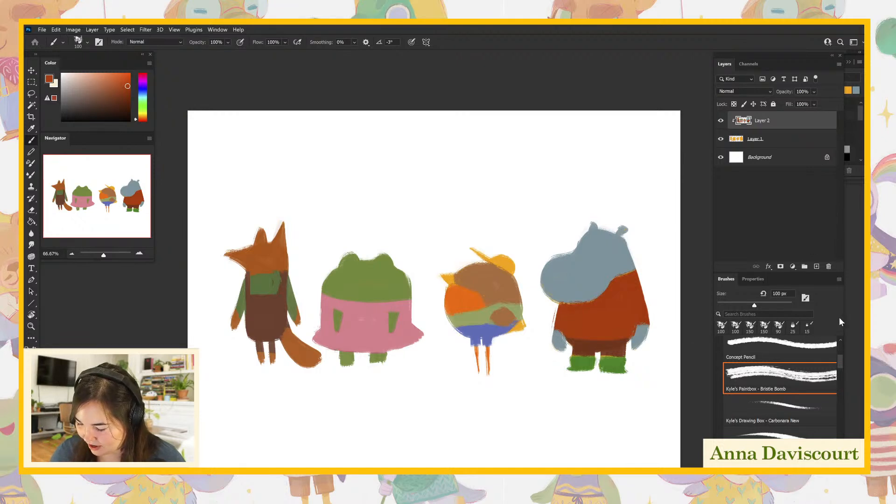
pyautogui.click(752, 136)
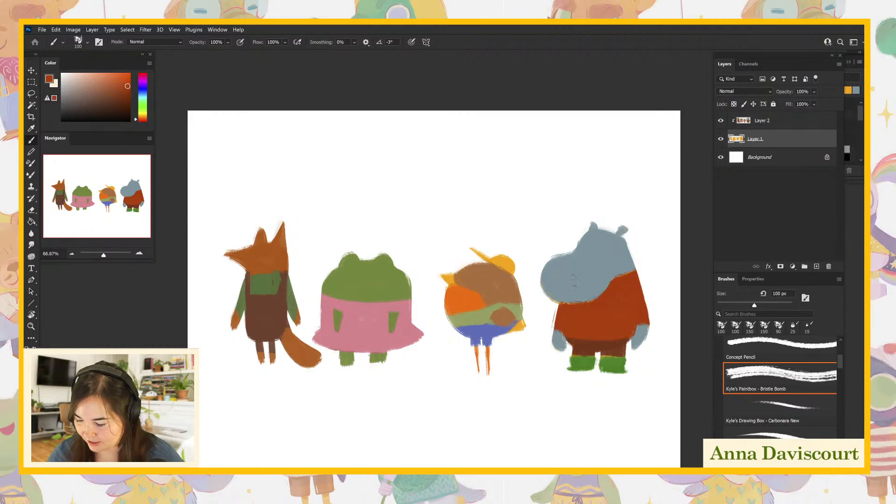
pyautogui.keyDown('alt'); pyautogui.click(510, 259); pyautogui.keyUp('alt')
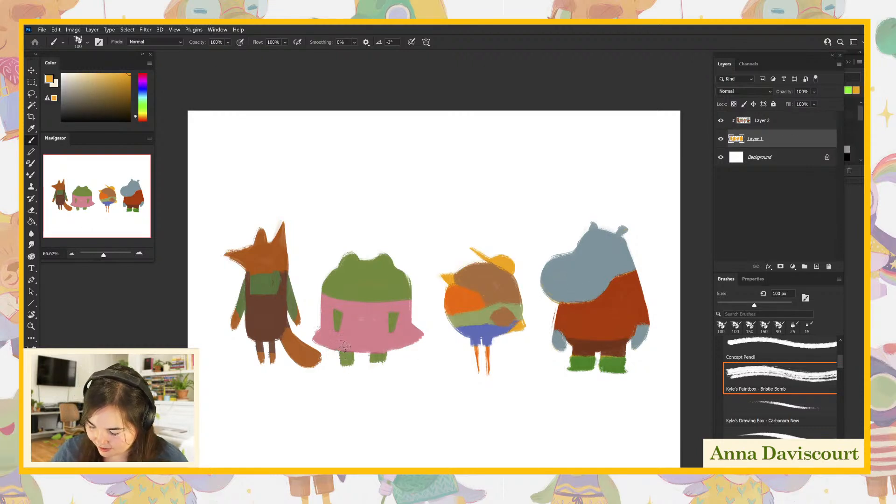
pyautogui.moveTo(343, 367)
pyautogui.mouseDown()
pyautogui.moveTo(351, 339)
pyautogui.moveTo(386, 361)
pyautogui.mouseUp()
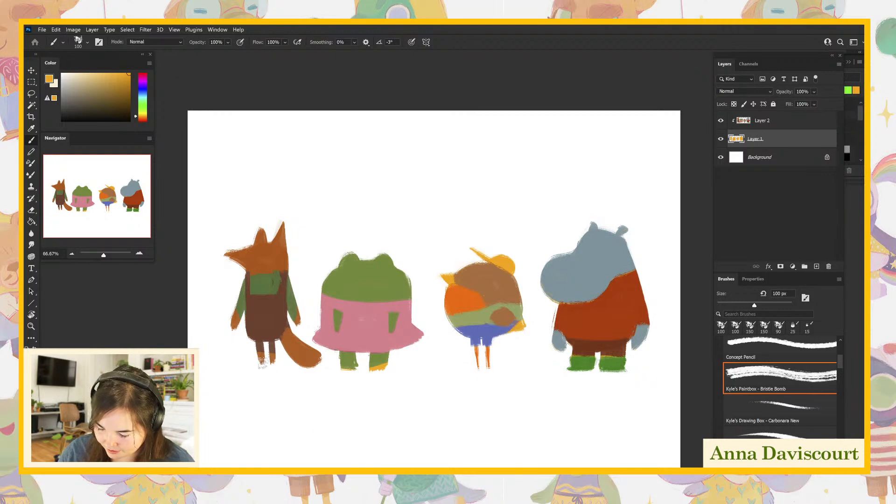
pyautogui.moveTo(262, 363); pyautogui.dragTo(275, 366)
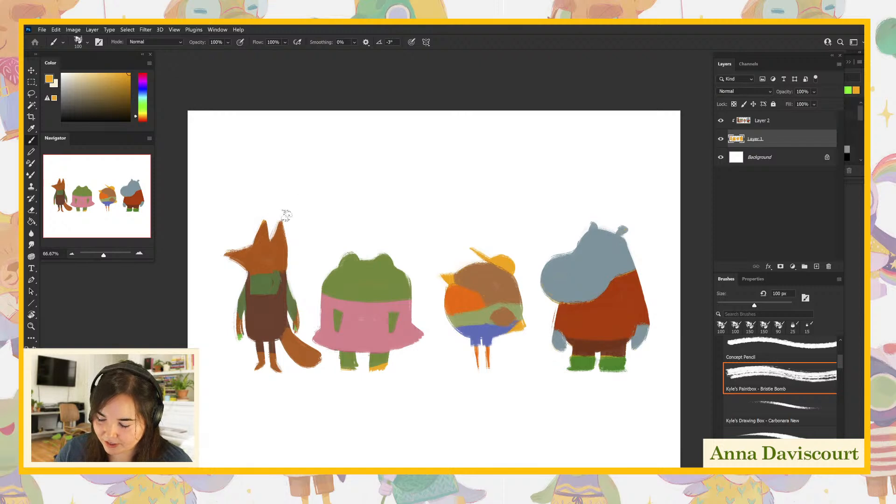
pyautogui.moveTo(286, 252)
pyautogui.mouseDown()
pyautogui.moveTo(258, 242)
pyautogui.moveTo(231, 251)
pyautogui.moveTo(241, 243)
pyautogui.moveTo(244, 252)
pyautogui.moveTo(231, 253)
pyautogui.moveTo(258, 256)
pyautogui.mouseUp()
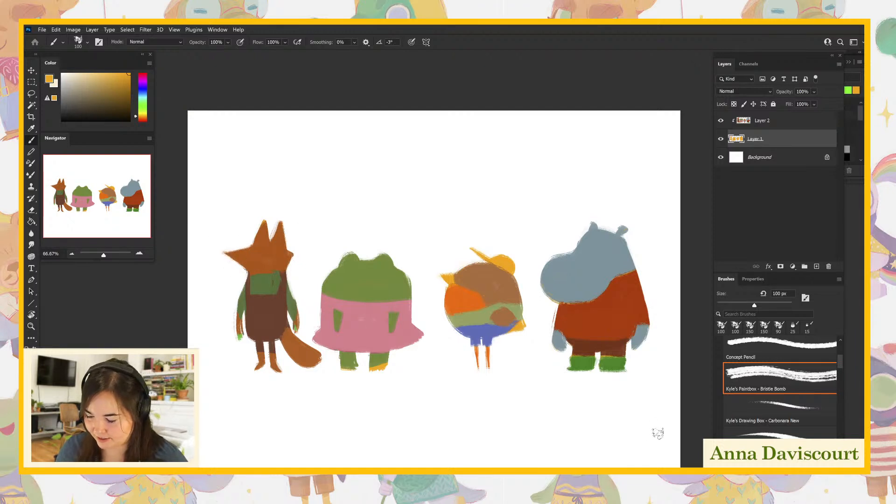
# - Hide and show Layer 2 to check the plain base silhouettes of the four characters
pyautogui.click(773, 127)
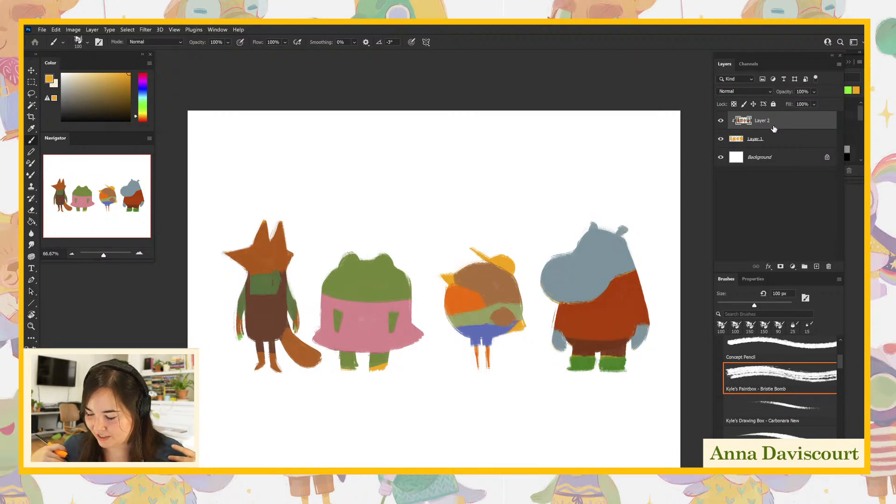
pyautogui.click(721, 120)
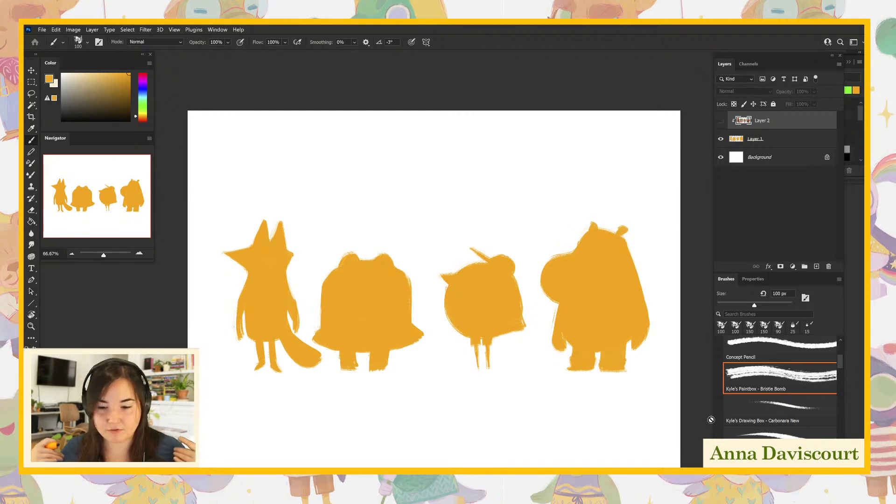
pyautogui.click(721, 120)
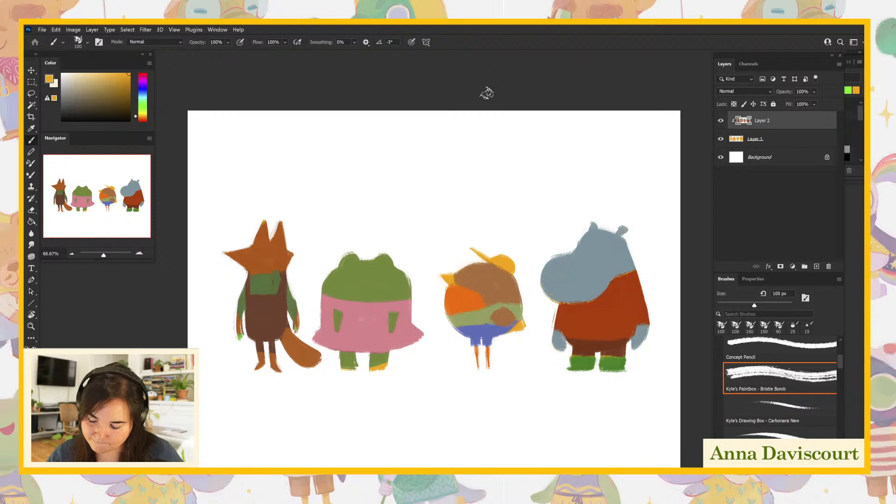
# - Choose a dark slate blue and paint over both of the frog's legs on Layer 2
pyautogui.moveTo(145, 101)
pyautogui.mouseDown()
pyautogui.moveTo(146, 80)
pyautogui.moveTo(148, 96)
pyautogui.moveTo(115, 78)
pyautogui.moveTo(98, 84)
pyautogui.mouseUp()
pyautogui.moveTo(345, 355); pyautogui.dragTo(353, 357)
pyautogui.hotkey('ctrl', 'z')
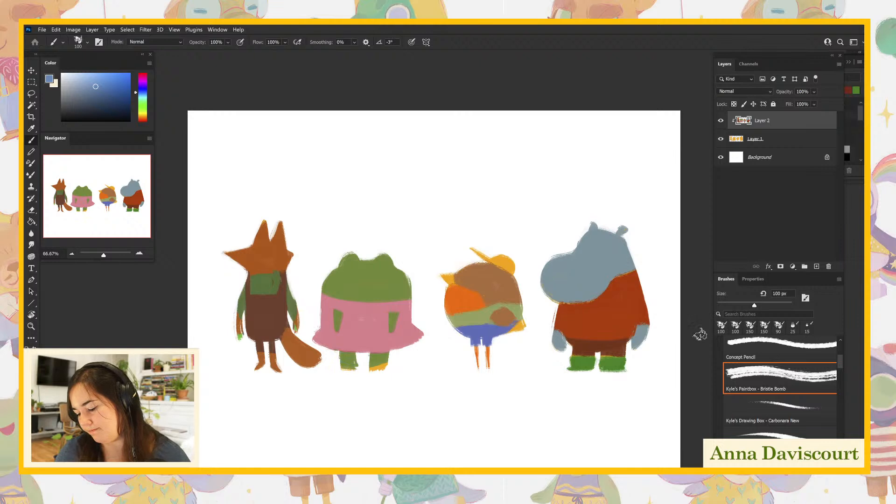
pyautogui.moveTo(100, 100); pyautogui.dragTo(89, 104)
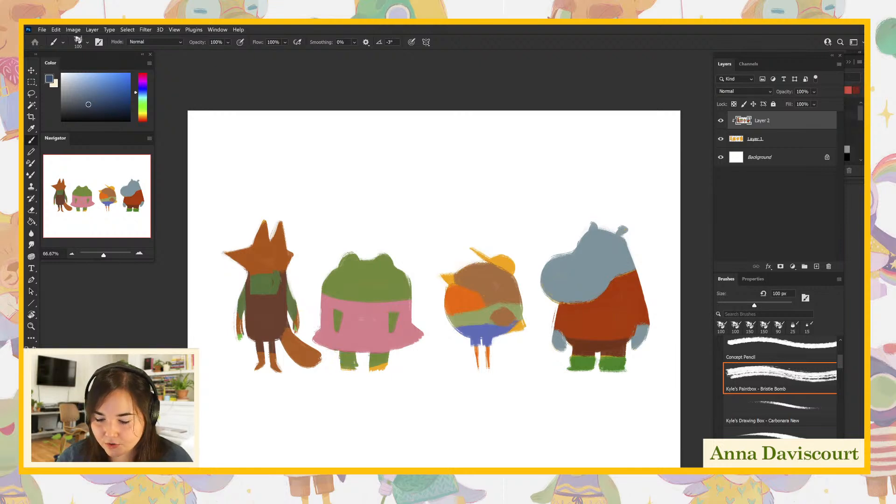
pyautogui.moveTo(333, 359)
pyautogui.mouseDown()
pyautogui.moveTo(350, 359)
pyautogui.moveTo(345, 368)
pyautogui.moveTo(388, 359)
pyautogui.moveTo(376, 366)
pyautogui.moveTo(384, 369)
pyautogui.mouseUp()
# - On Layer 2, choose a deep crimson and paint shoes on both of the frog's feet
pyautogui.click(746, 139)
pyautogui.click(757, 125)
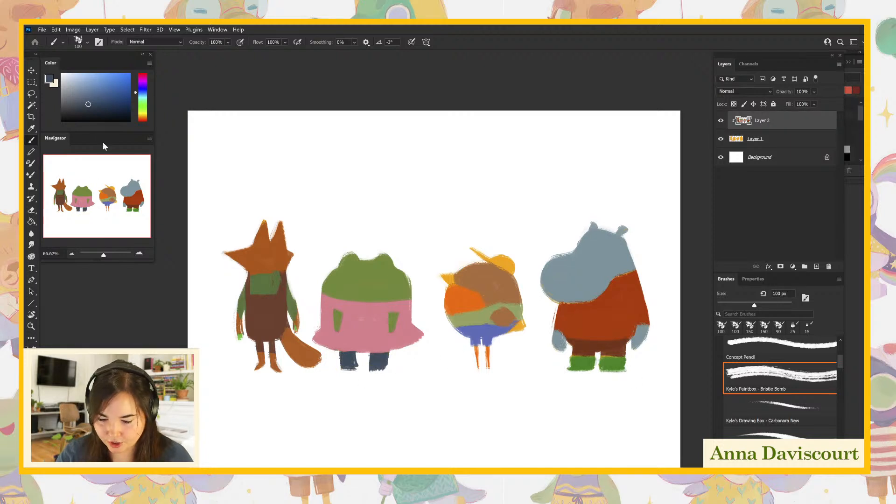
pyautogui.click(144, 75)
pyautogui.click(111, 90)
pyautogui.moveTo(111, 90); pyautogui.dragTo(125, 85)
pyautogui.moveTo(335, 370); pyautogui.dragTo(387, 368)
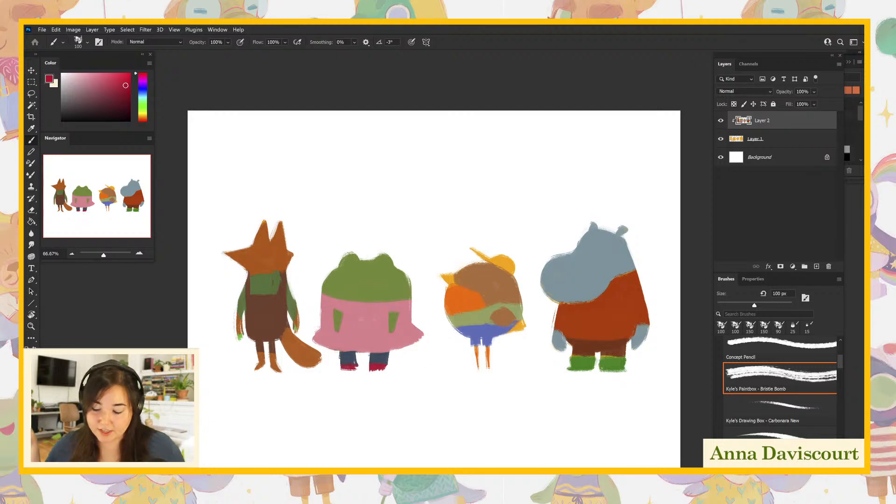
# - On Layer 1, sample the base yellow and extend the toes of the frog's two shoes
pyautogui.click(754, 140)
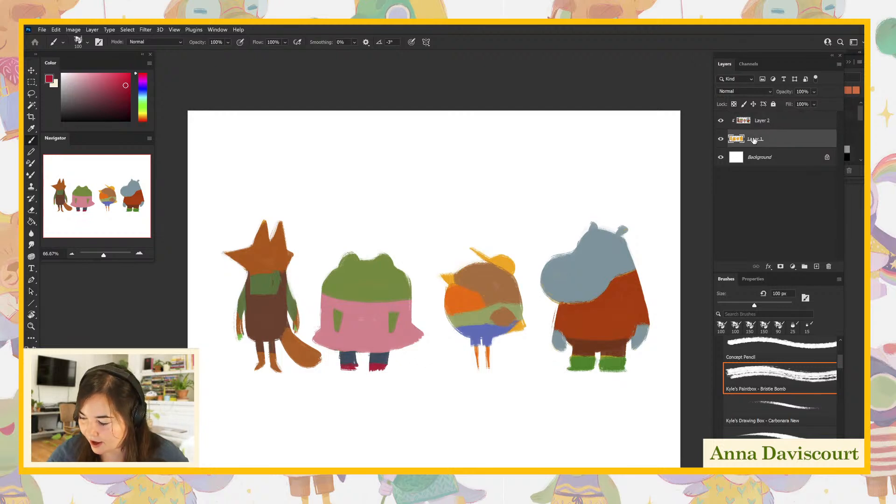
pyautogui.keyDown('alt'); pyautogui.click(510, 260); pyautogui.keyUp('alt')
pyautogui.moveTo(339, 369); pyautogui.dragTo(391, 368)
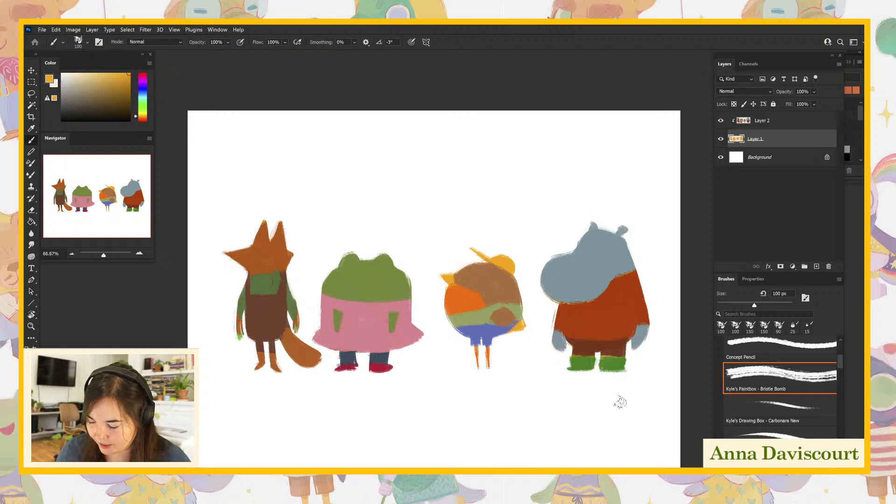
pyautogui.hotkey('ctrl', 'z')
pyautogui.hotkey('ctrl', 'z')
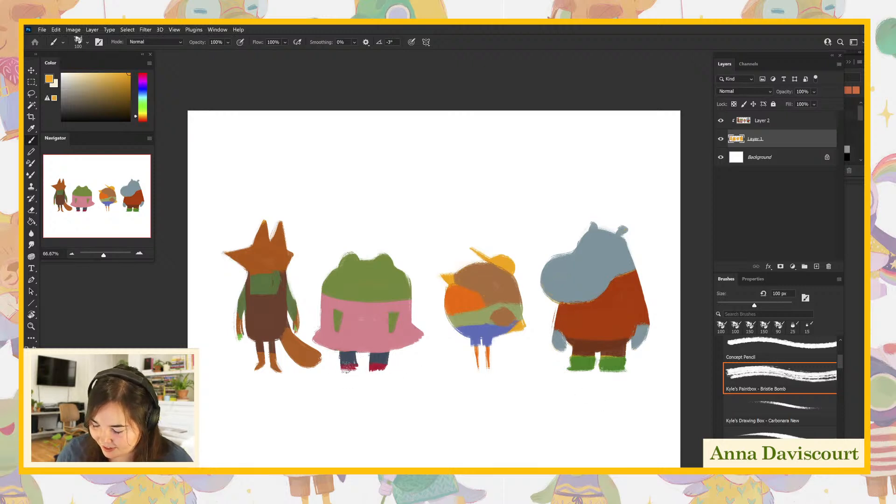
pyautogui.moveTo(344, 368)
pyautogui.mouseDown()
pyautogui.moveTo(356, 349)
pyautogui.moveTo(390, 368)
pyautogui.mouseUp()
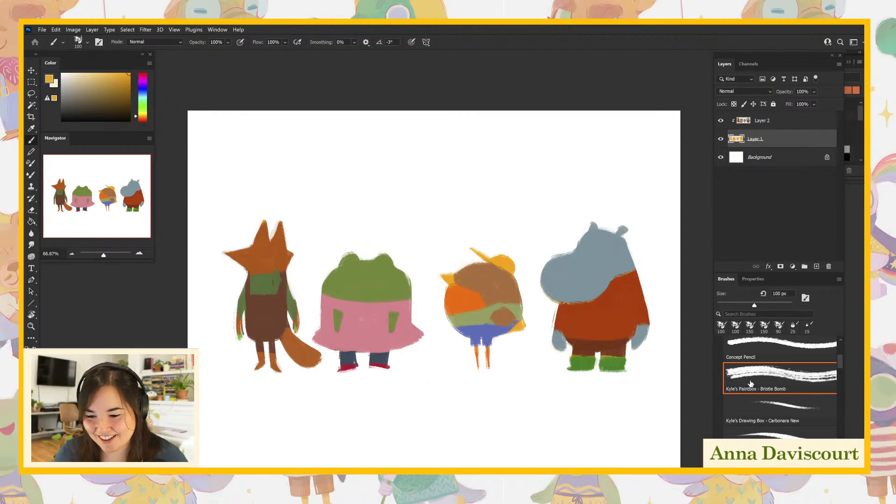
pyautogui.press('[')
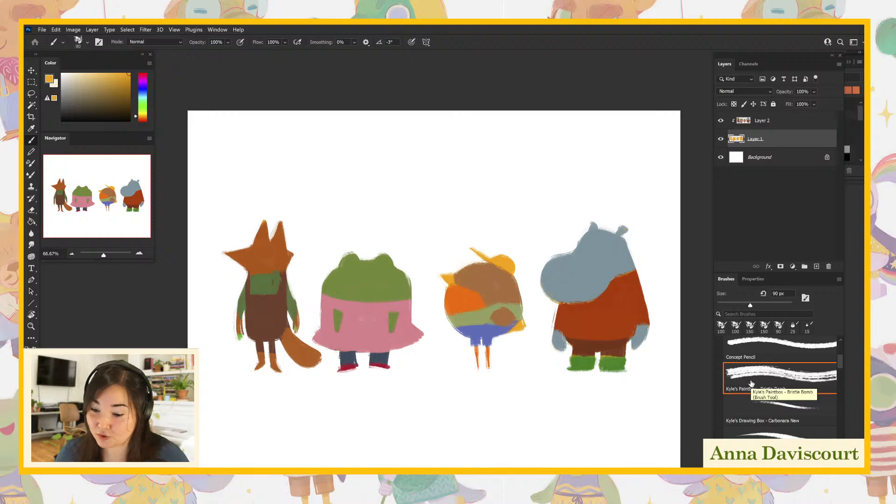
pyautogui.press(']')
# - On Layer 2, paint a more saturated pink stripe across the frog's dress and repaint its legs with its sampled green
pyautogui.click(771, 124)
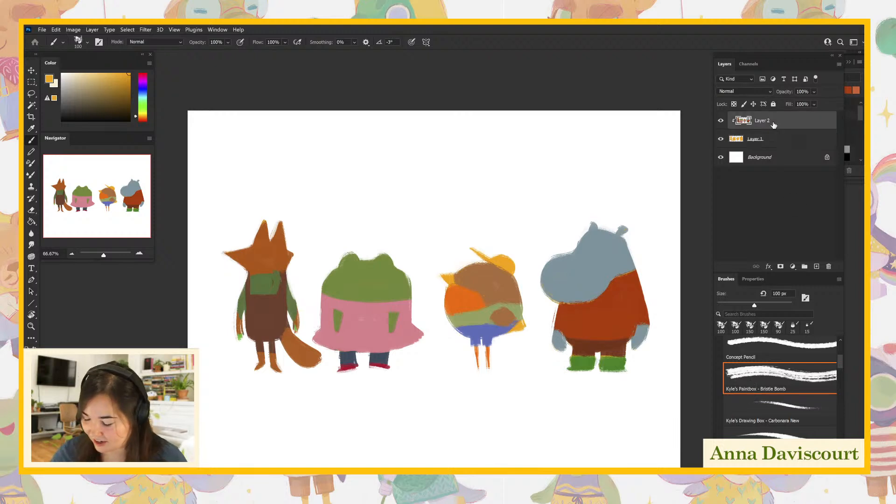
pyautogui.click(30, 359)
pyautogui.click(375, 332)
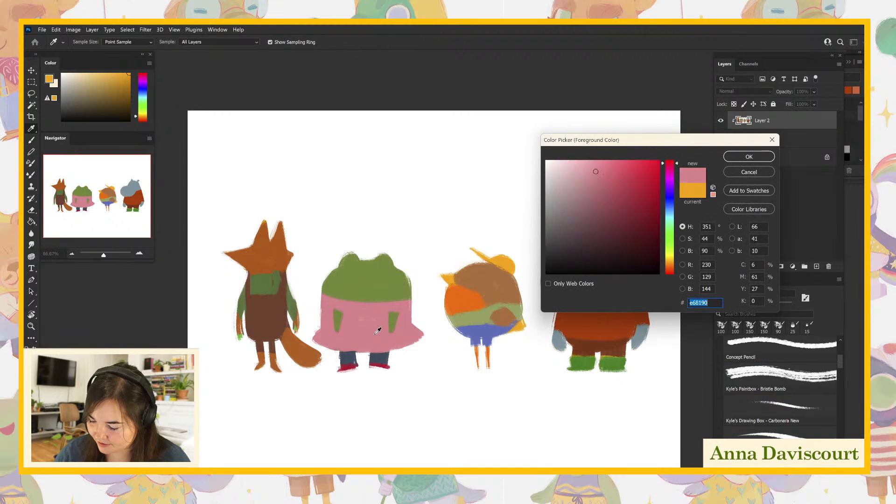
pyautogui.click(619, 166)
pyautogui.click(771, 156)
pyautogui.press('b')
pyautogui.moveTo(321, 322); pyautogui.dragTo(413, 325)
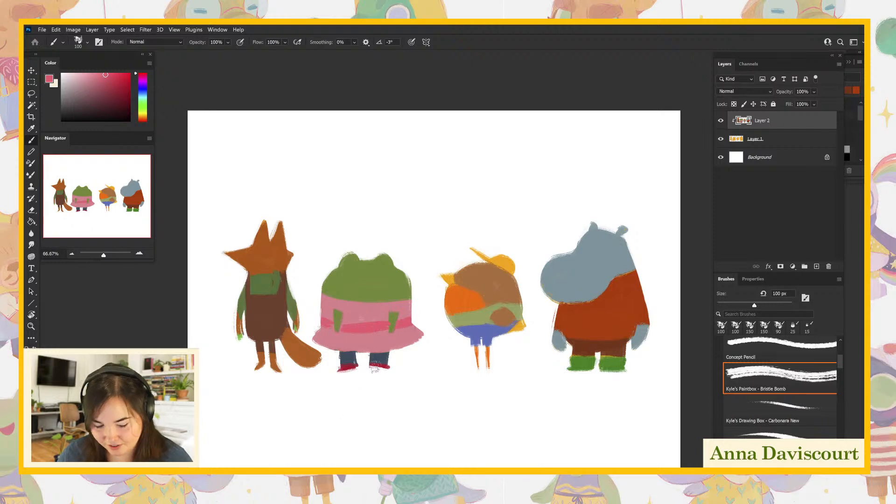
pyautogui.keyDown('alt'); pyautogui.click(384, 283); pyautogui.keyUp('alt')
pyautogui.moveTo(356, 360)
pyautogui.mouseDown()
pyautogui.moveTo(335, 362)
pyautogui.moveTo(370, 357)
pyautogui.moveTo(354, 358)
pyautogui.moveTo(378, 356)
pyautogui.mouseUp()
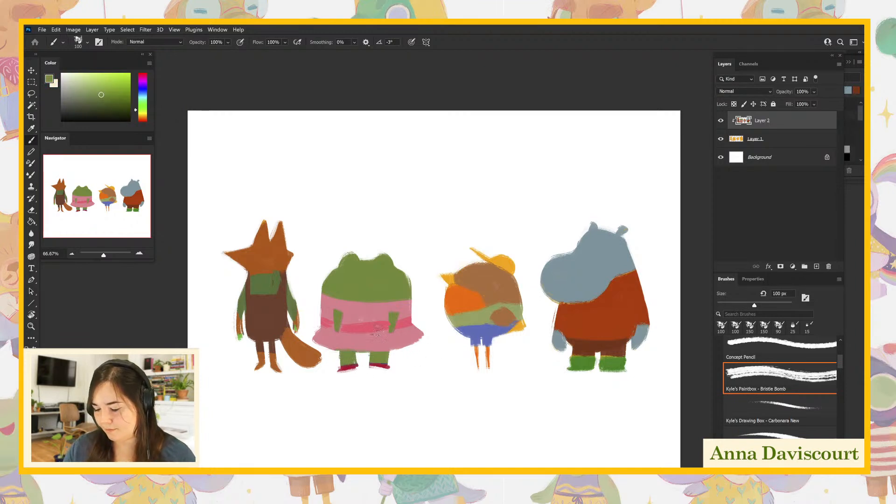
# - Sample the dress's pink and touch up the hem above the frog's legs on Layer 2
pyautogui.moveTo(369, 344); pyautogui.dragTo(369, 343)
pyautogui.keyDown('alt'); pyautogui.click(362, 345); pyautogui.keyUp('alt')
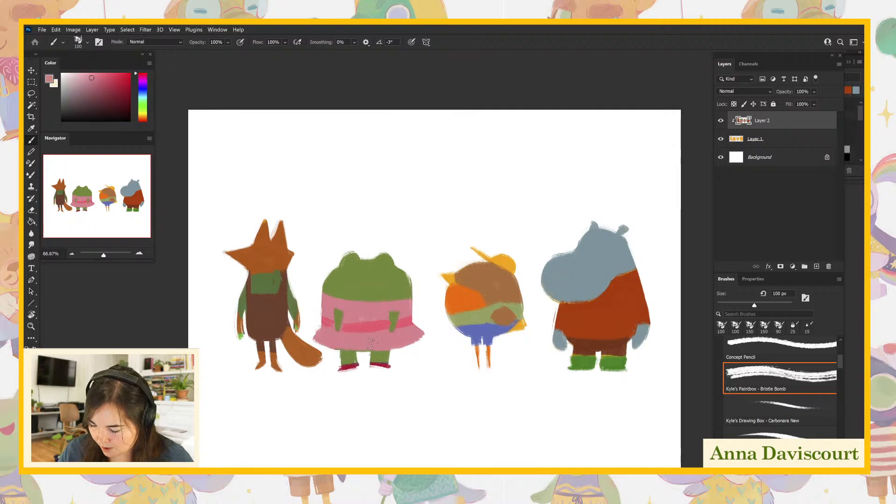
pyautogui.moveTo(568, 424); pyautogui.dragTo(550, 430)
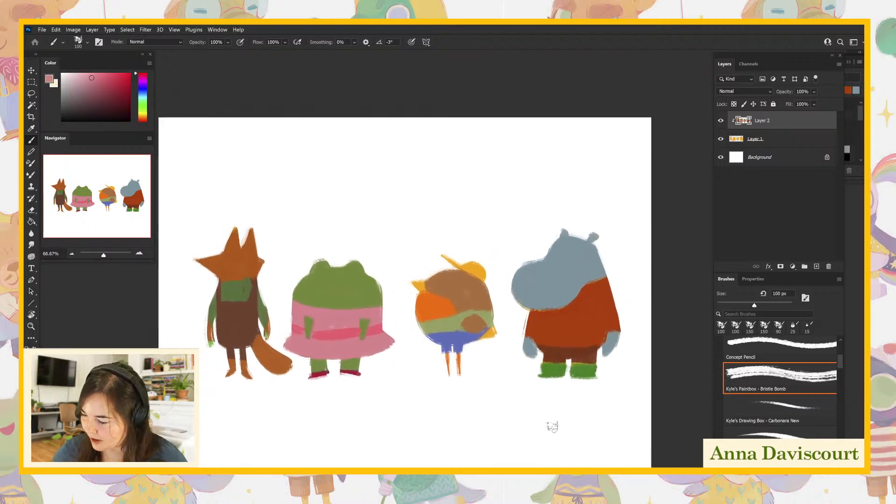
# - Lasso the fox and the hippo, copy their base shapes from Layer 1 to a new layer, and put it on top of the stack
pyautogui.click(768, 139)
pyautogui.click(776, 125)
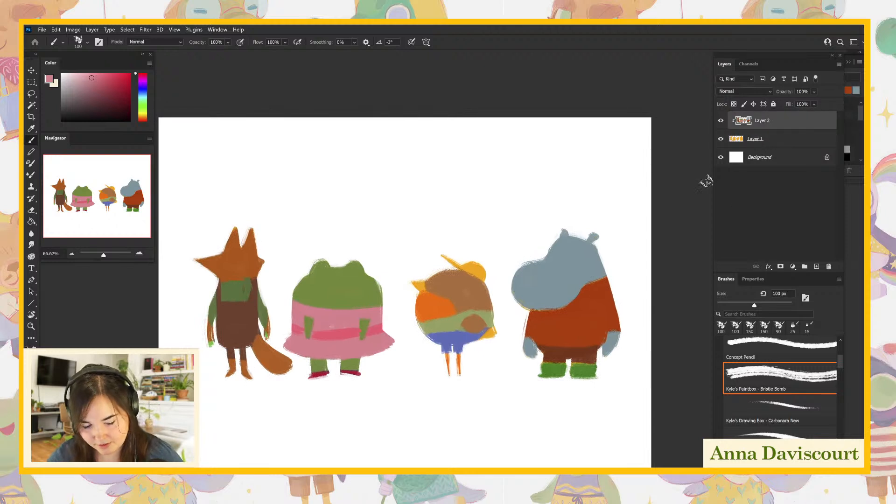
pyautogui.press('l')
pyautogui.moveTo(290, 265)
pyautogui.mouseDown()
pyautogui.moveTo(277, 334)
pyautogui.moveTo(300, 376)
pyautogui.moveTo(226, 410)
pyautogui.moveTo(173, 250)
pyautogui.moveTo(278, 246)
pyautogui.mouseUp()
pyautogui.moveTo(555, 210)
pyautogui.mouseDown()
pyautogui.moveTo(503, 303)
pyautogui.moveTo(572, 426)
pyautogui.moveTo(575, 184)
pyautogui.mouseUp()
pyautogui.moveTo(251, 199)
pyautogui.mouseDown()
pyautogui.moveTo(162, 293)
pyautogui.moveTo(269, 426)
pyautogui.moveTo(297, 357)
pyautogui.moveTo(278, 336)
pyautogui.moveTo(251, 192)
pyautogui.mouseUp()
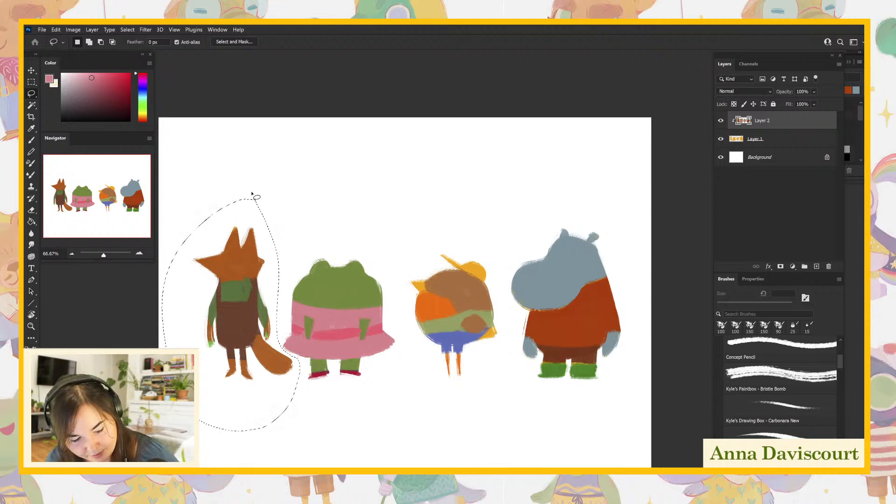
pyautogui.press('shift')
pyautogui.moveTo(545, 212)
pyautogui.mouseDown()
pyautogui.moveTo(515, 351)
pyautogui.moveTo(649, 358)
pyautogui.moveTo(544, 214)
pyautogui.mouseUp()
pyautogui.click(769, 143)
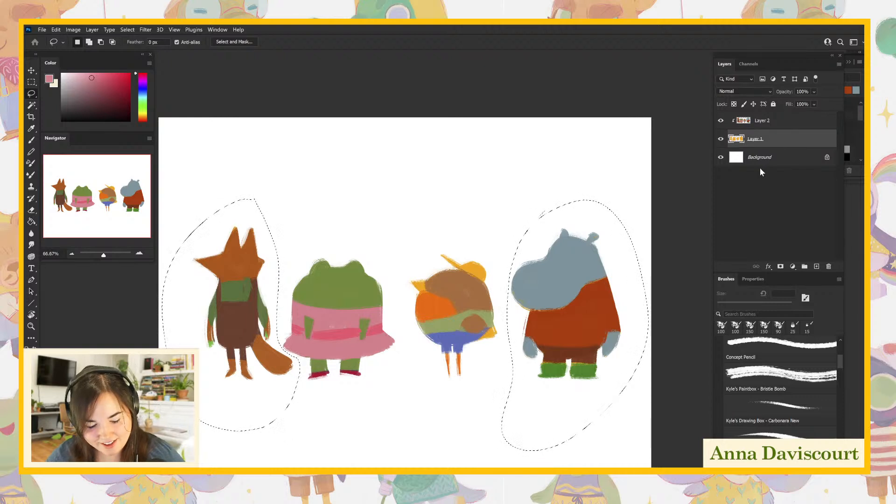
pyautogui.hotkey('ctrl', 'j')
pyautogui.moveTo(756, 140); pyautogui.dragTo(755, 116)
# - Hide the layer with the copied fox and hippo shapes and clip Layer 2 to Layer 1 again
pyautogui.click(758, 142)
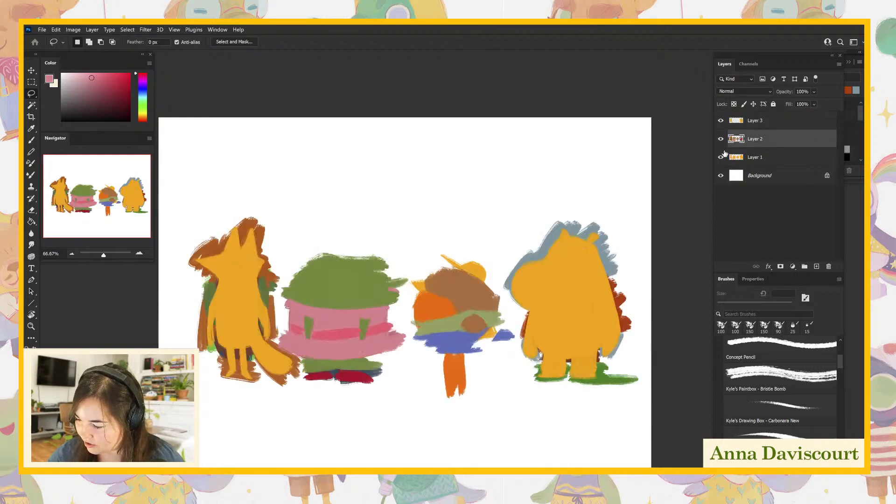
pyautogui.click(720, 121)
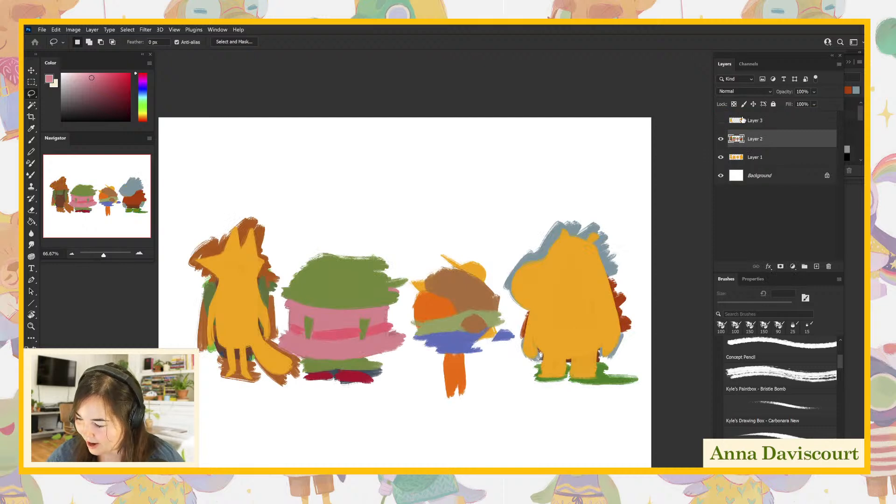
pyautogui.keyDown('alt'); pyautogui.click(757, 145); pyautogui.keyUp('alt')
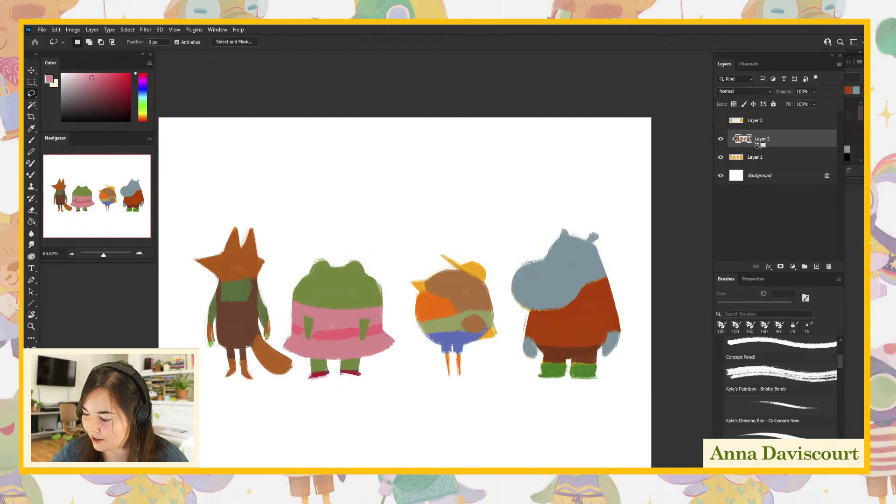
# - Compare the characters with Layer 2's clipping mask off and on, and with the copied base shapes shown and hidden
pyautogui.keyDown('alt'); pyautogui.click(758, 145); pyautogui.keyUp('alt')
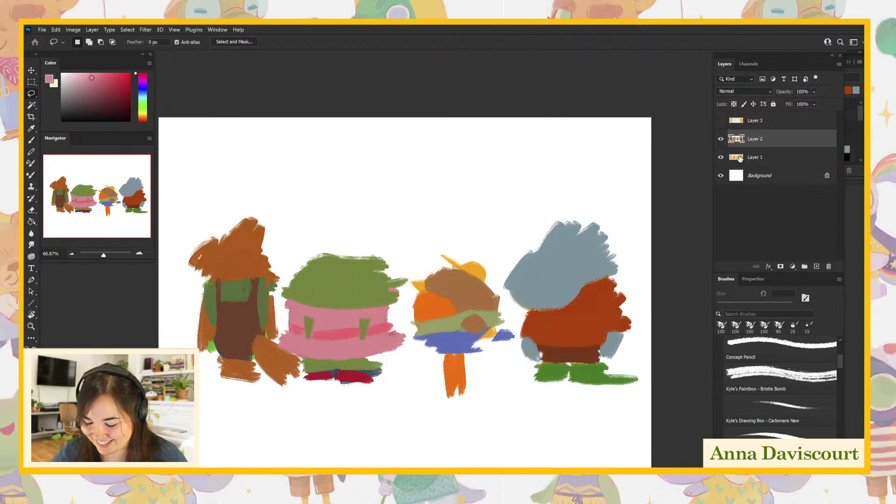
pyautogui.keyDown('alt'); pyautogui.click(757, 148); pyautogui.keyUp('alt')
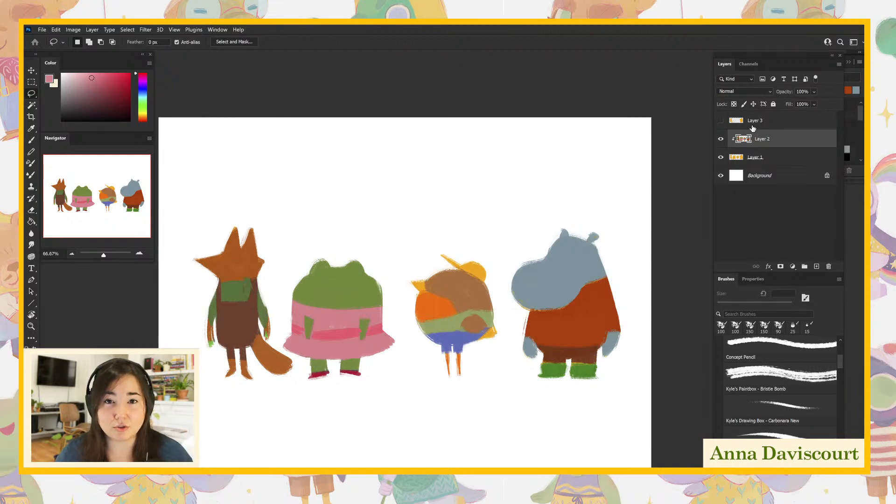
pyautogui.click(721, 120)
pyautogui.click(720, 120)
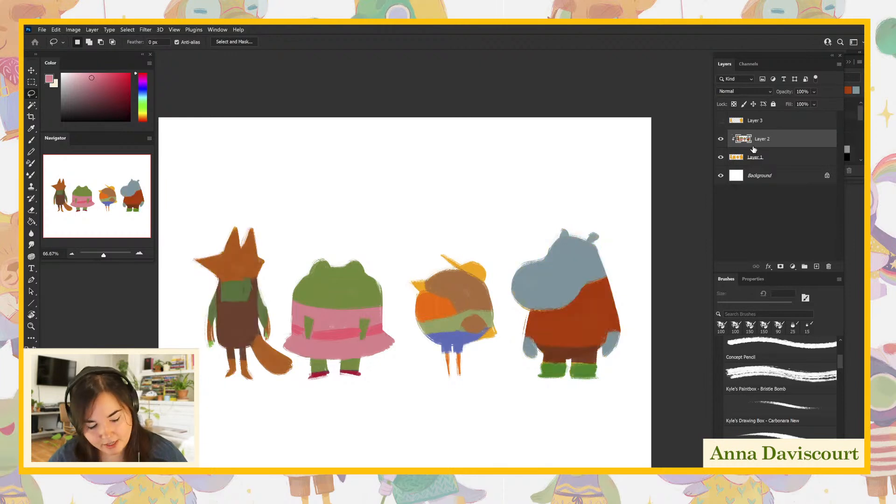
# - Duplicate Layer 2 above Layer 3, clip the copy to Layer 3, and make only this pair visible by hiding Layers 1 and 2
pyautogui.moveTo(756, 145); pyautogui.dragTo(755, 125)
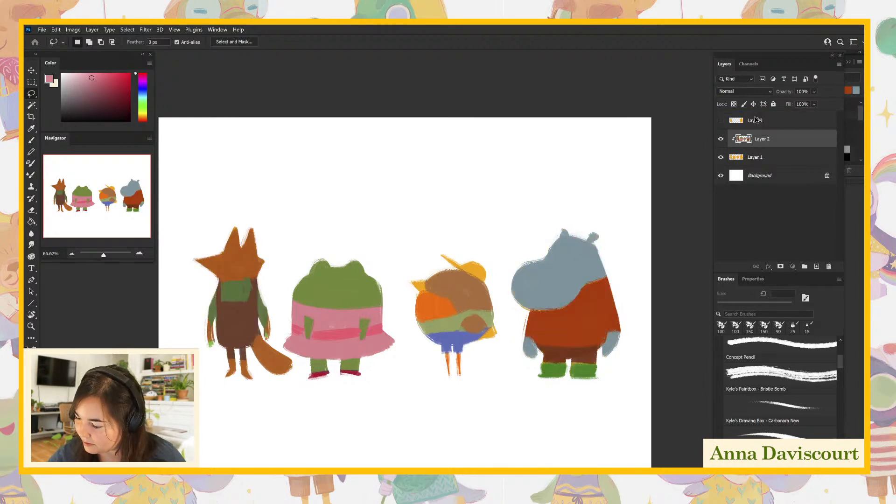
pyautogui.keyDown('alt'); pyautogui.click(755, 128); pyautogui.keyUp('alt')
pyautogui.click(721, 157)
pyautogui.click(721, 176)
pyautogui.click(721, 139)
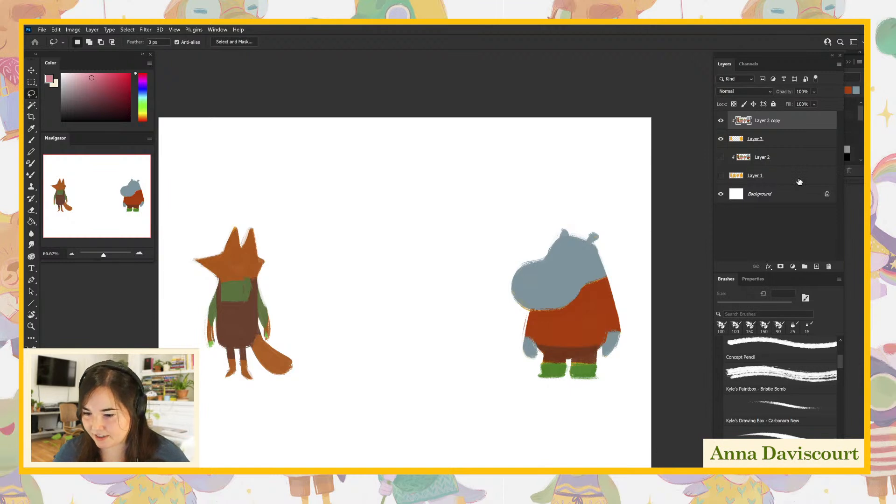
# - Add a new layer on top, clip it to the fox and hippo shapes, and set its blend mode to Soft Light
pyautogui.click(817, 266)
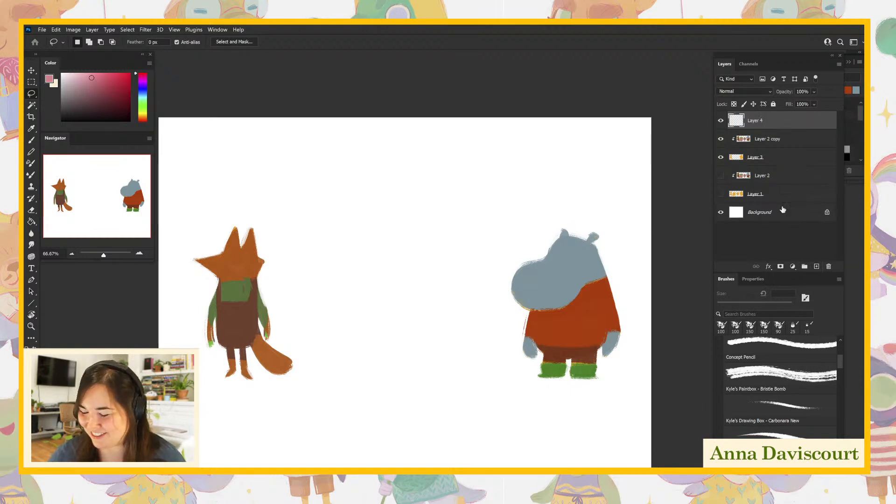
pyautogui.keyDown('alt'); pyautogui.click(756, 128); pyautogui.keyUp('alt')
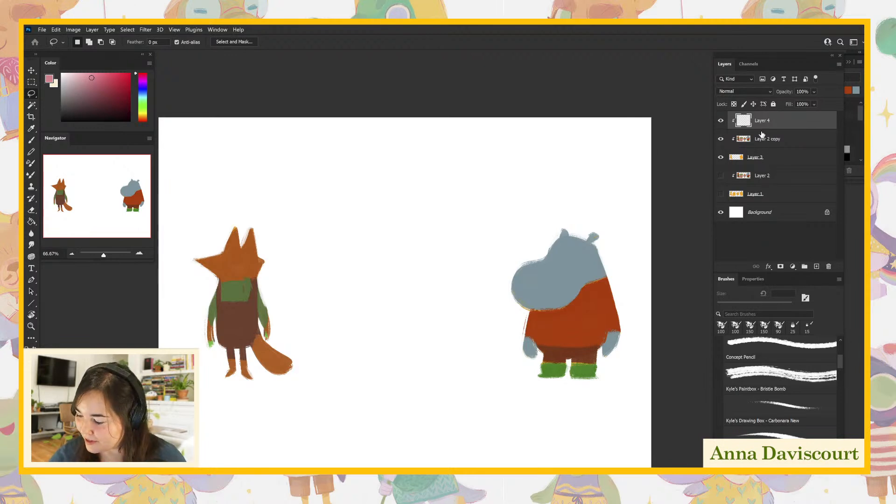
pyautogui.click(754, 93)
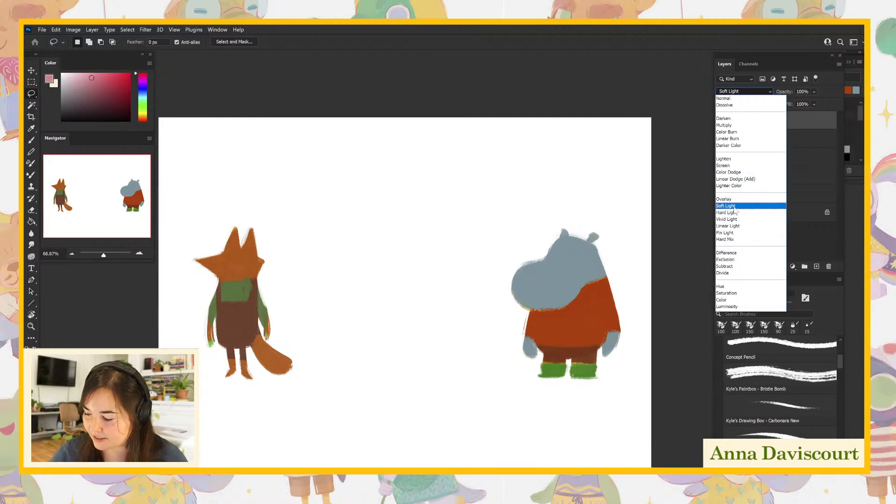
pyautogui.click(736, 206)
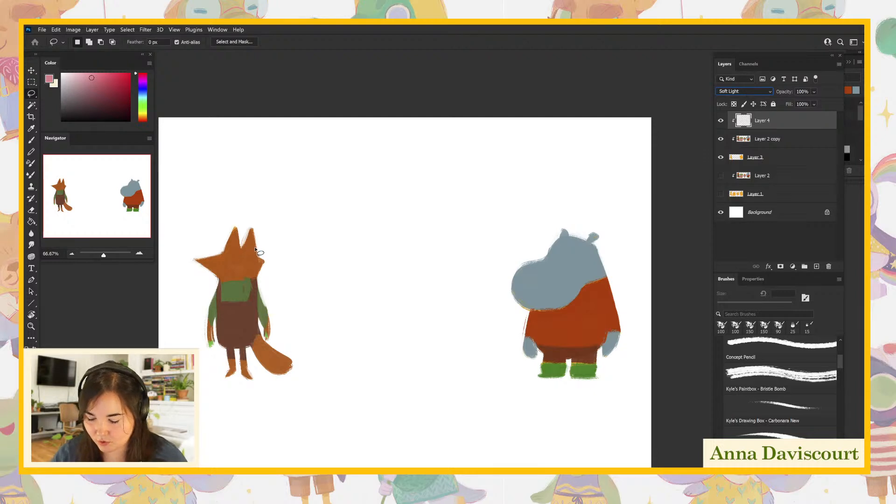
# - Enlarge the Bristle Bomb brush to 250 px and glaze muted pink strokes over the fox and the hippo on the Soft Light layer
pyautogui.press('b')
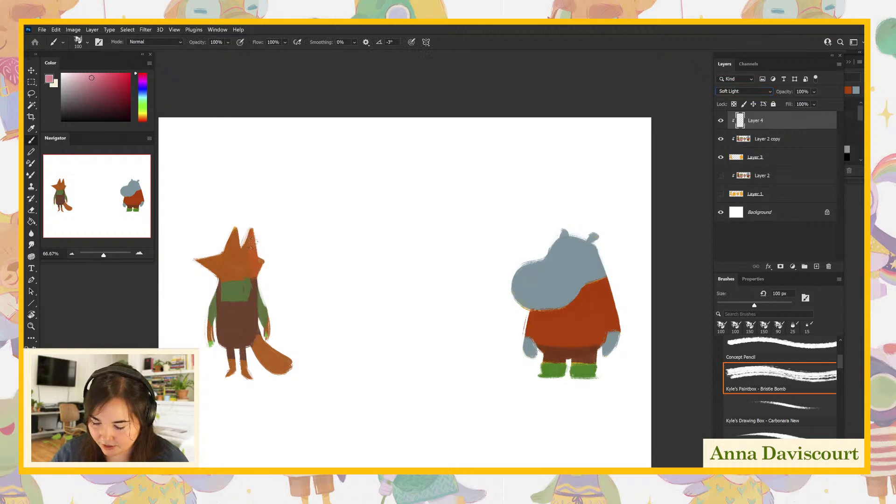
pyautogui.moveTo(269, 247); pyautogui.dragTo(254, 232)
pyautogui.press(']')
pyautogui.press(']')
pyautogui.press(']')
pyautogui.press(']')
pyautogui.press(']')
pyautogui.moveTo(228, 327); pyautogui.dragTo(227, 333)
pyautogui.moveTo(521, 259)
pyautogui.mouseDown()
pyautogui.moveTo(516, 276)
pyautogui.moveTo(542, 323)
pyautogui.mouseUp()
pyautogui.moveTo(596, 250)
pyautogui.mouseDown()
pyautogui.moveTo(617, 313)
pyautogui.moveTo(548, 350)
pyautogui.moveTo(583, 360)
pyautogui.moveTo(565, 388)
pyautogui.moveTo(558, 385)
pyautogui.moveTo(600, 315)
pyautogui.moveTo(564, 247)
pyautogui.moveTo(581, 283)
pyautogui.mouseUp()
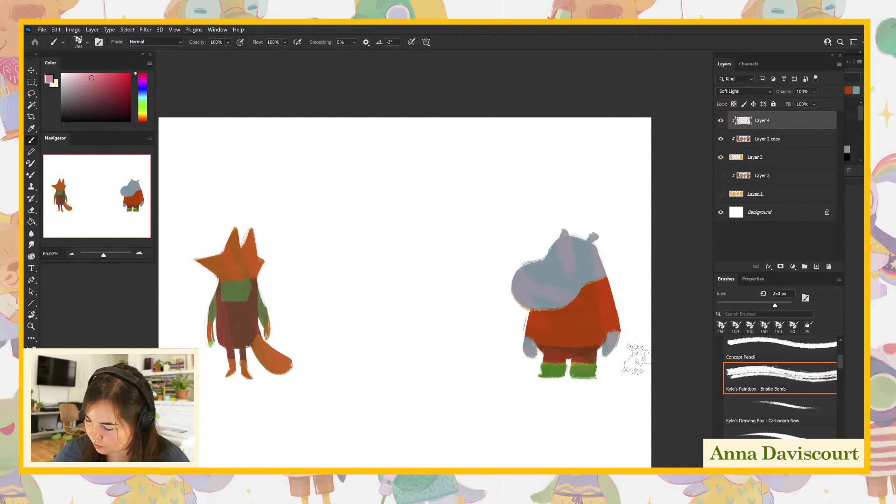
# - Choose a light turquoise and glaze it over the fox's shoulder, arms, one leg, and the upper edge of its snout and ear
pyautogui.hotkey('ctrl', '+')
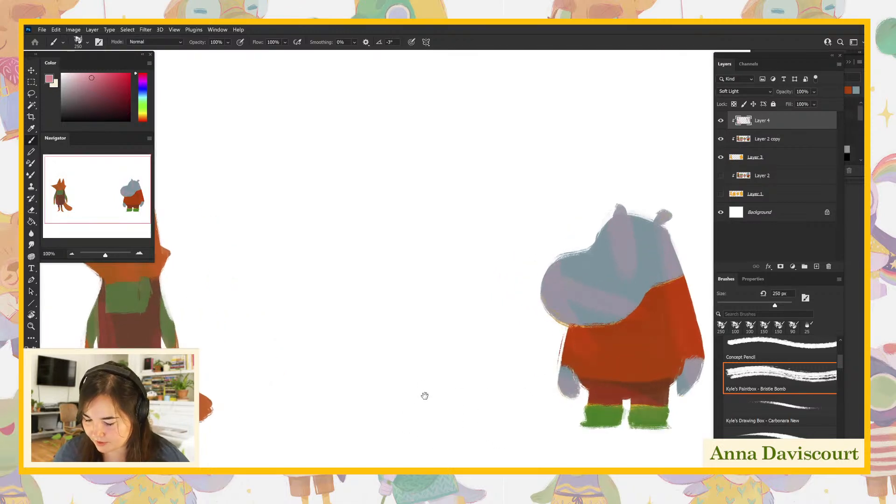
pyautogui.moveTo(430, 396); pyautogui.dragTo(676, 390)
pyautogui.hotkey('ctrl', '+')
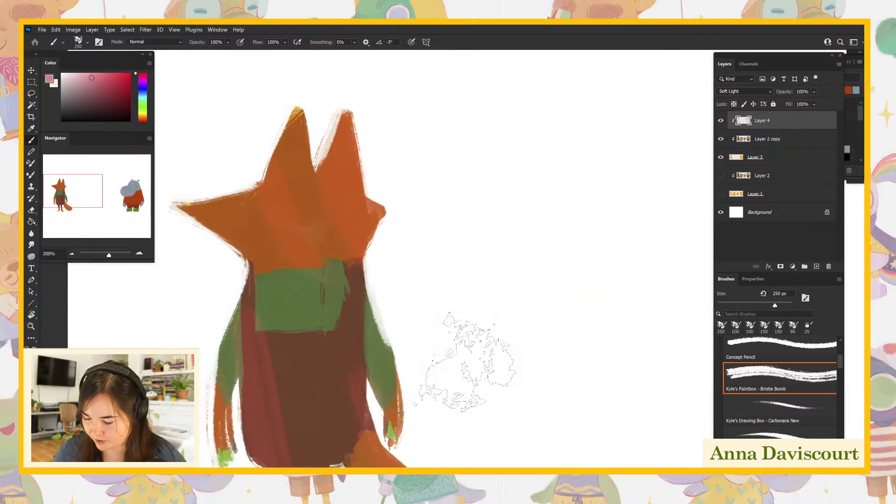
pyautogui.moveTo(480, 330); pyautogui.dragTo(586, 311)
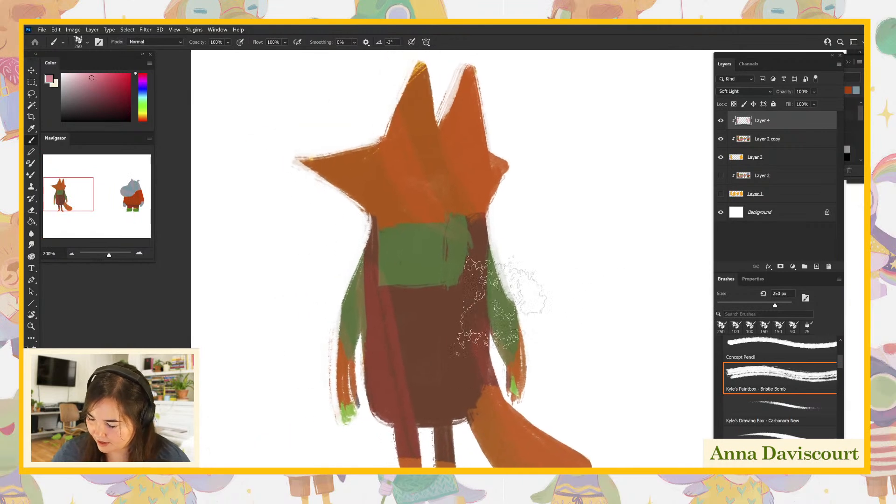
pyautogui.click(143, 94)
pyautogui.click(144, 97)
pyautogui.click(105, 80)
pyautogui.moveTo(376, 216); pyautogui.dragTo(337, 347)
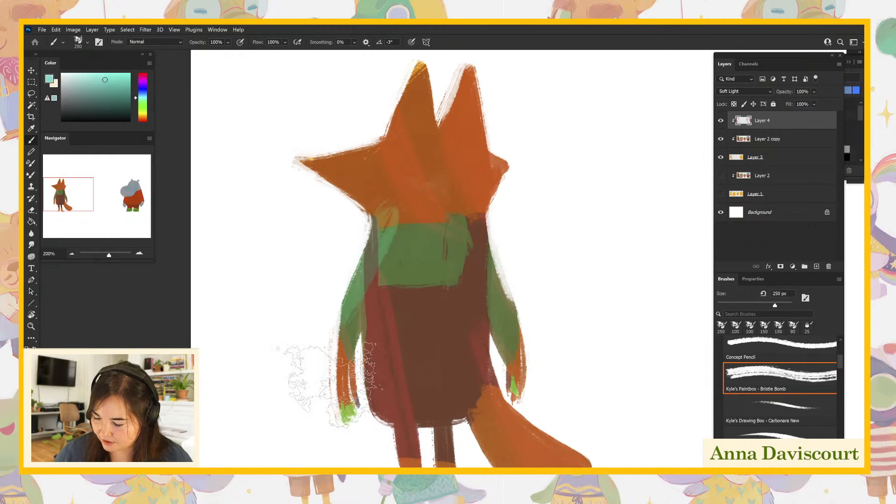
pyautogui.moveTo(493, 278); pyautogui.dragTo(519, 365)
pyautogui.click(436, 364)
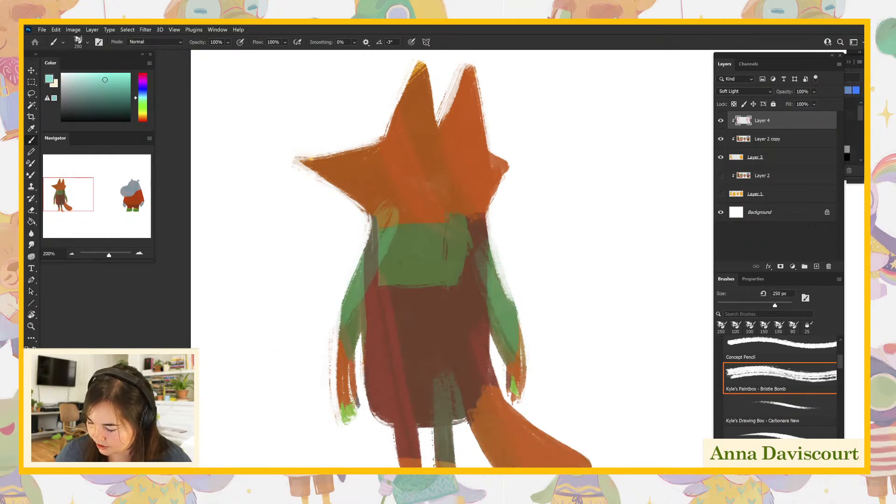
pyautogui.moveTo(304, 157)
pyautogui.mouseDown()
pyautogui.moveTo(420, 110)
pyautogui.moveTo(420, 70)
pyautogui.mouseUp()
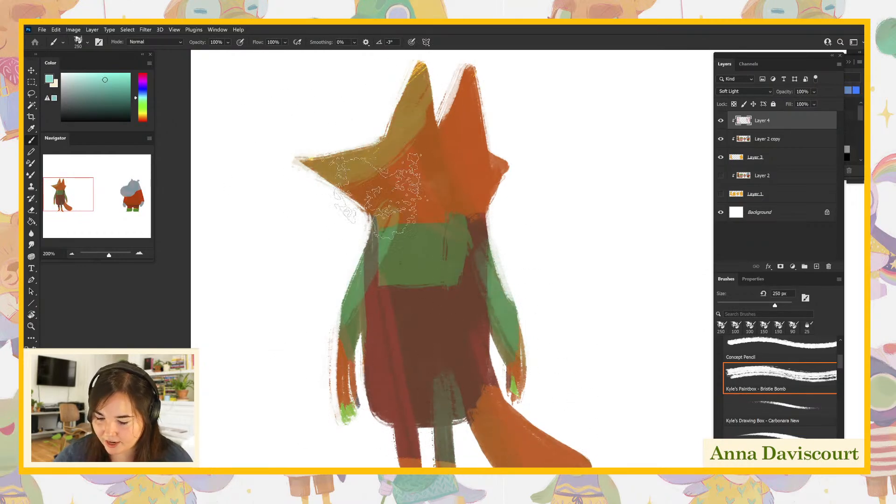
# - Choose a bright yellow and glaze it over the fox's ear, cheek, arms, leg and the edge of its tail
pyautogui.click(143, 114)
pyautogui.click(113, 74)
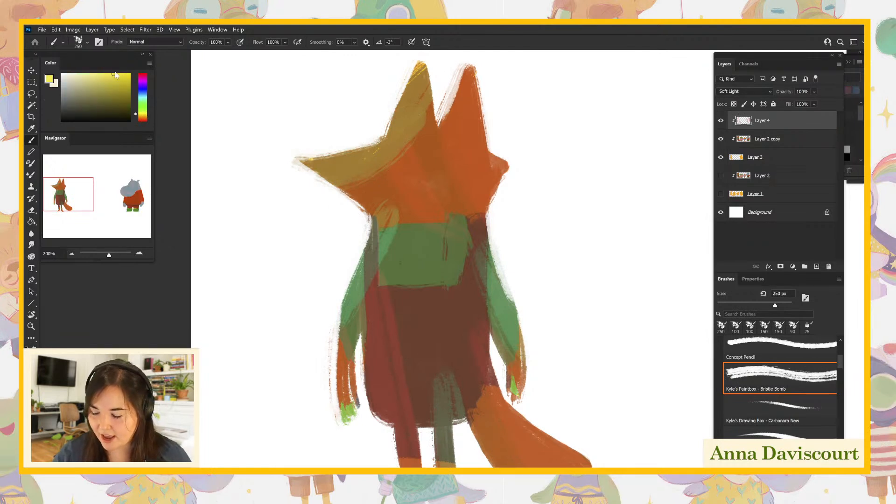
pyautogui.moveTo(426, 78); pyautogui.dragTo(427, 116)
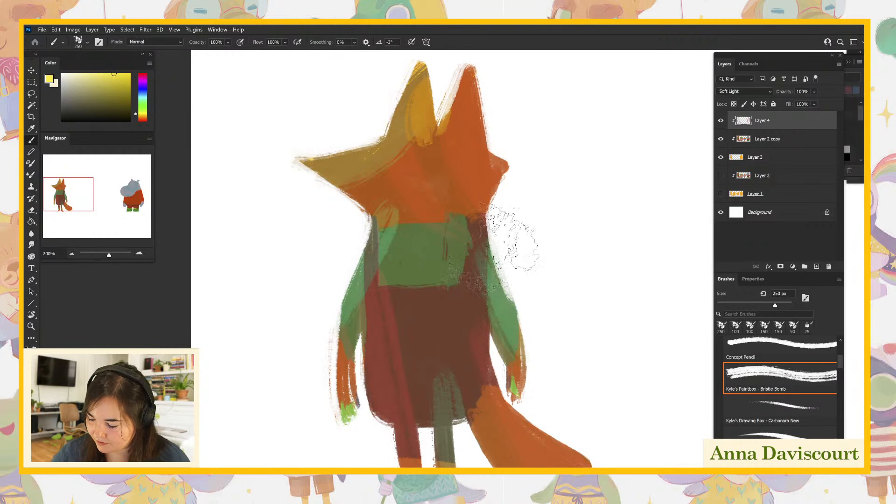
pyautogui.moveTo(450, 310)
pyautogui.mouseDown()
pyautogui.moveTo(474, 432)
pyautogui.moveTo(500, 466)
pyautogui.mouseUp()
pyautogui.hotkey('ctrl', 'z')
pyautogui.moveTo(392, 441); pyautogui.dragTo(398, 466)
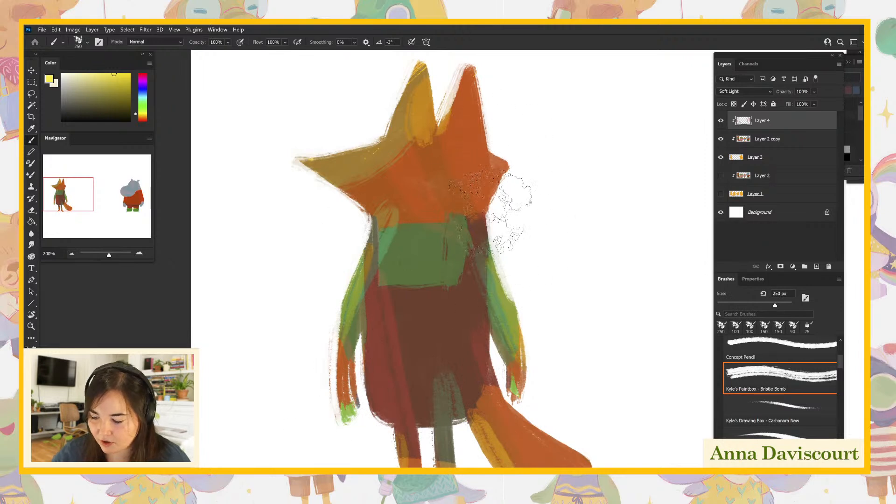
pyautogui.moveTo(464, 197); pyautogui.dragTo(537, 194)
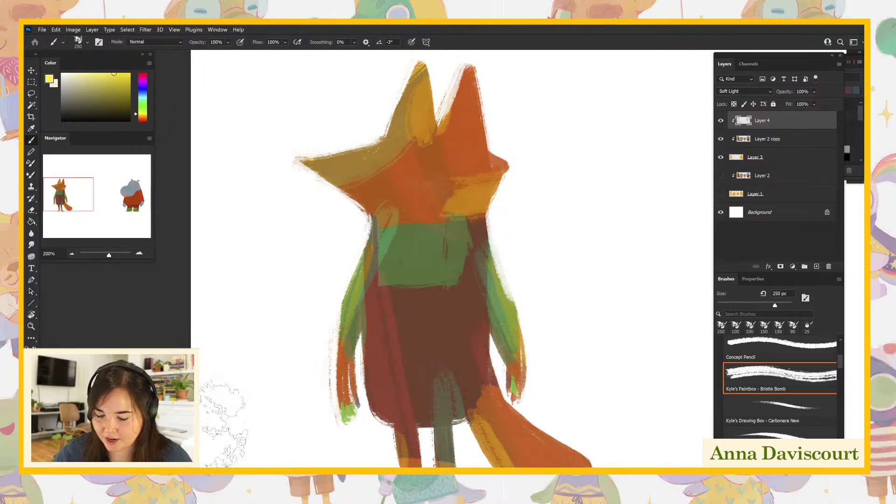
# - Choose a medium purple and glaze it over the fox's cheek, down its overalls and along their lower edge
pyautogui.click(143, 82)
pyautogui.click(111, 75)
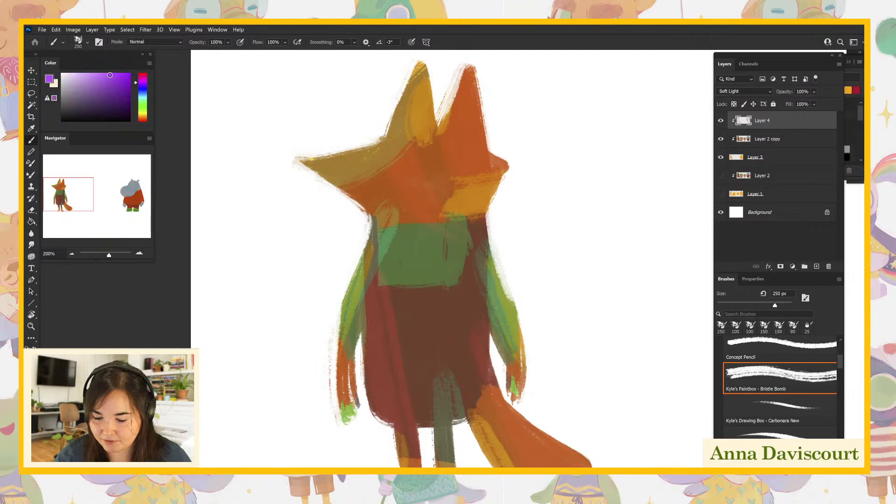
pyautogui.moveTo(101, 79); pyautogui.dragTo(103, 78)
pyautogui.moveTo(446, 179); pyautogui.dragTo(523, 201)
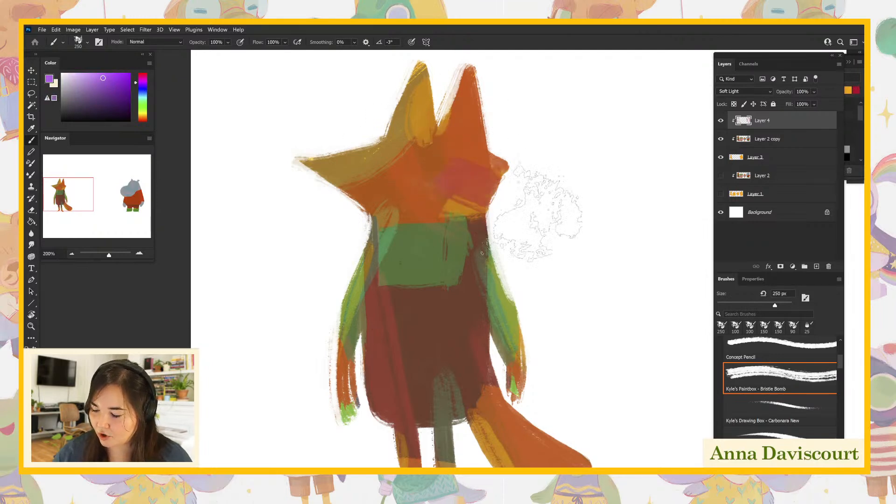
pyautogui.moveTo(420, 289); pyautogui.dragTo(413, 410)
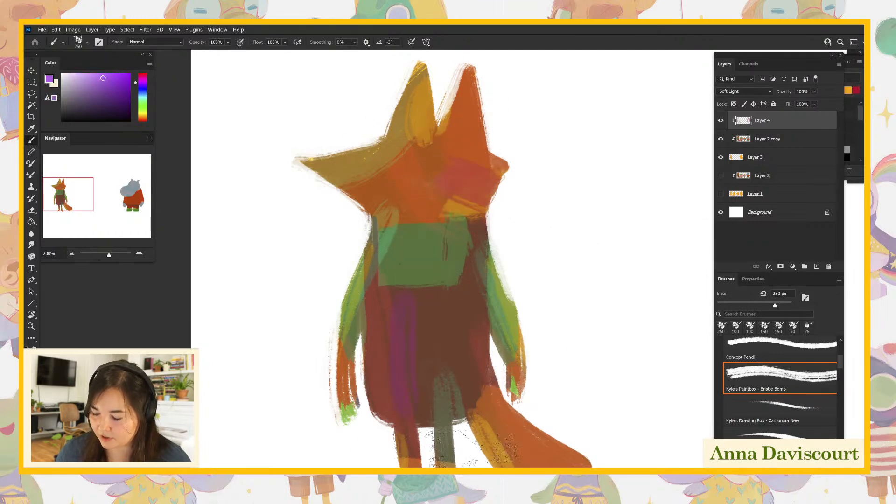
pyautogui.moveTo(533, 369); pyautogui.dragTo(542, 295)
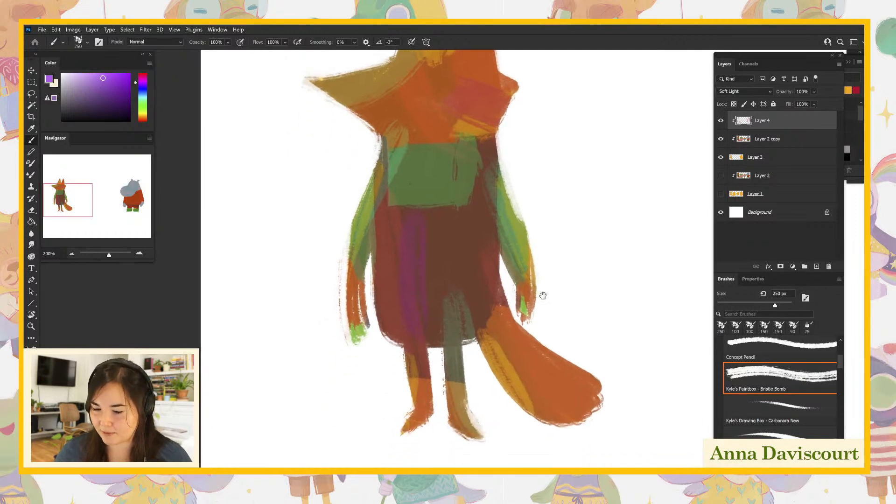
pyautogui.moveTo(438, 327); pyautogui.dragTo(502, 302)
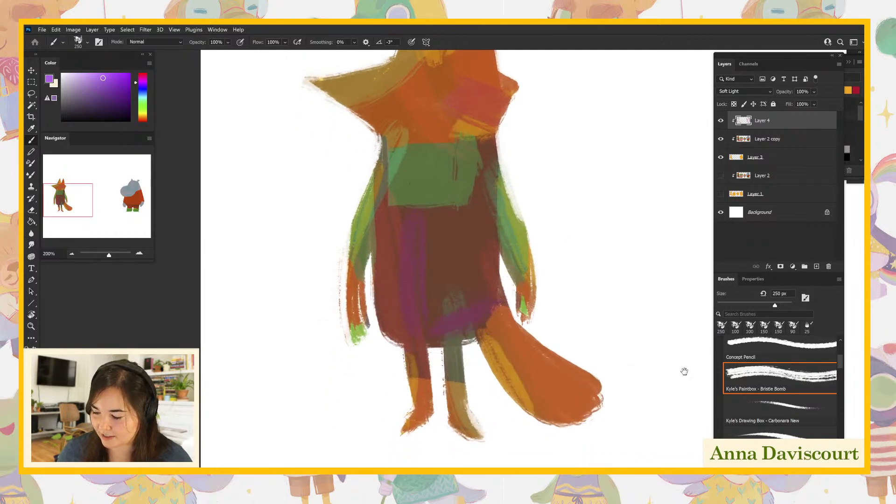
pyautogui.moveTo(605, 325); pyautogui.dragTo(606, 385)
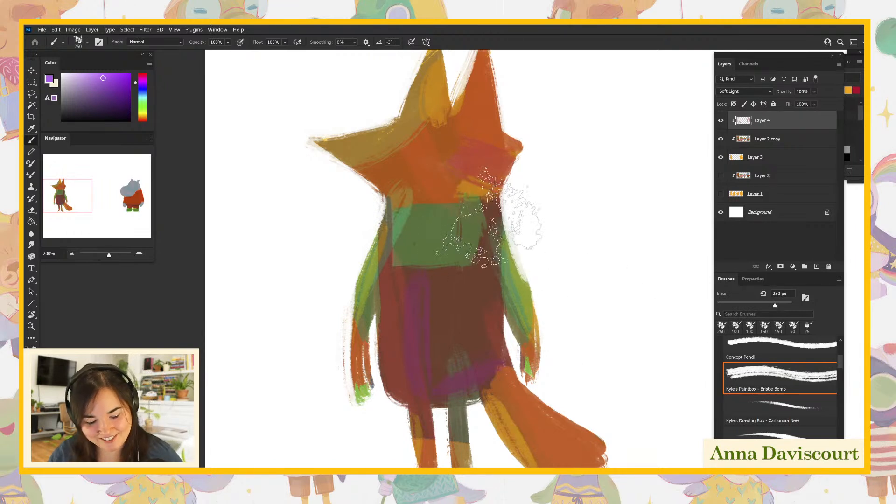
# - Reduce the brush to 50 px and, on Layer 3, erase the ragged paint between the fox's ears and notch the edge of its cheek
pyautogui.press('[')
pyautogui.press('[')
pyautogui.press('[')
pyautogui.press('[')
pyautogui.press('[')
pyautogui.press('[')
pyautogui.press('[')
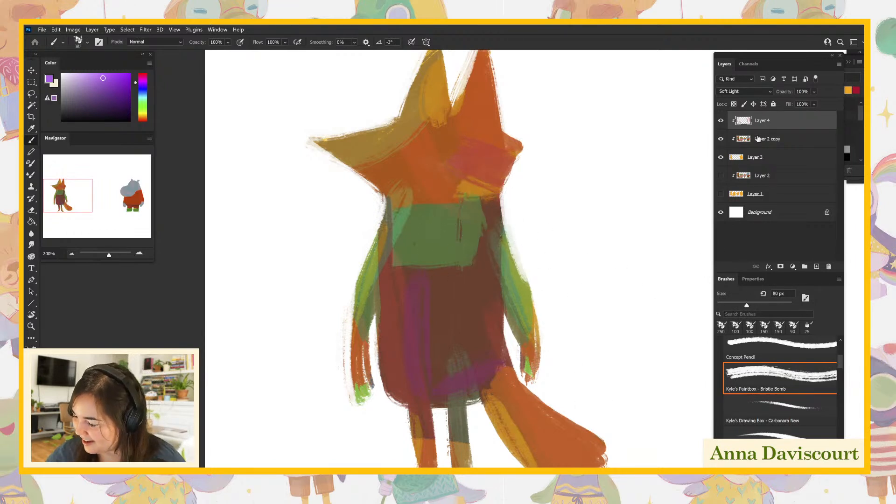
pyautogui.scroll(2, 618, 406)
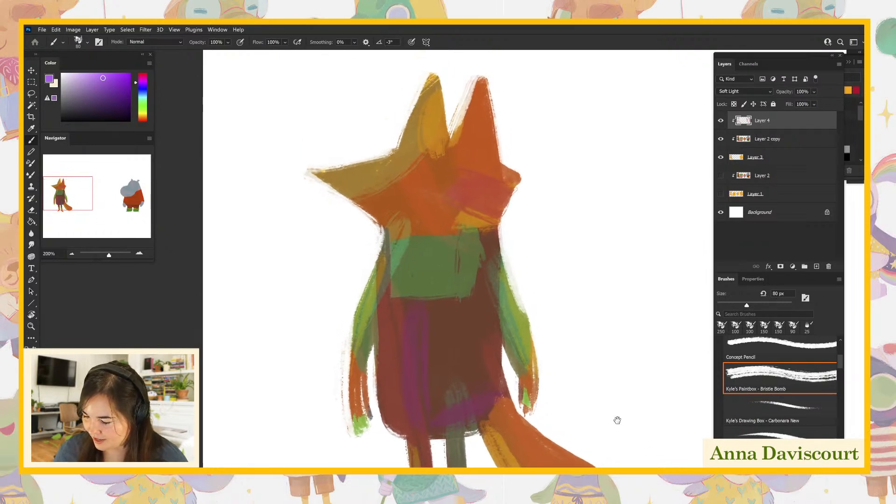
pyautogui.click(740, 158)
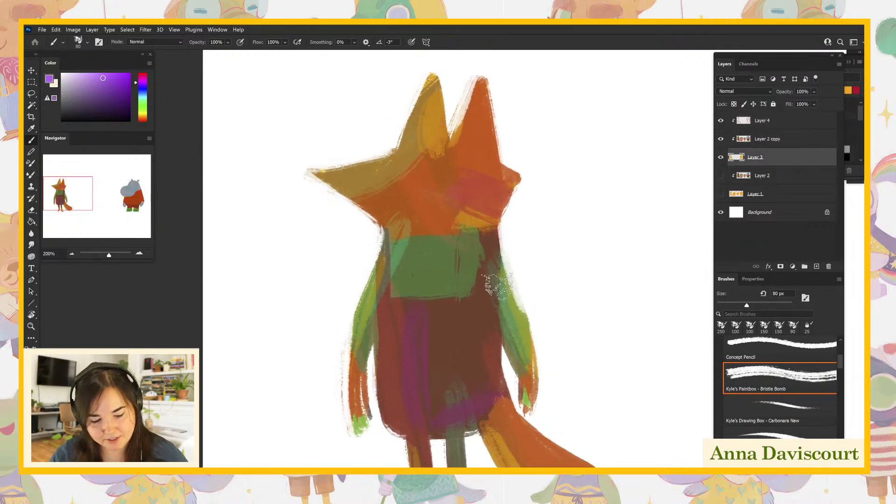
pyautogui.press('[')
pyautogui.press('[')
pyautogui.press('[')
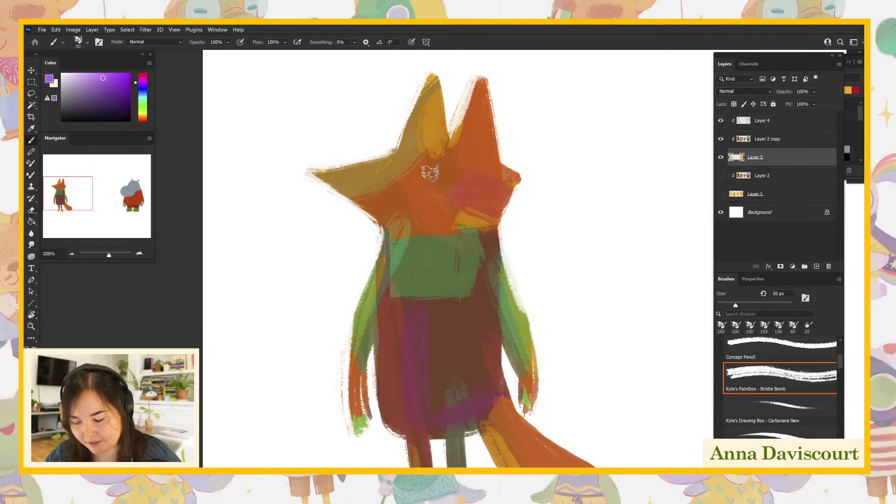
pyautogui.moveTo(445, 84)
pyautogui.mouseDown()
pyautogui.moveTo(439, 70)
pyautogui.moveTo(449, 131)
pyautogui.moveTo(458, 121)
pyautogui.mouseUp()
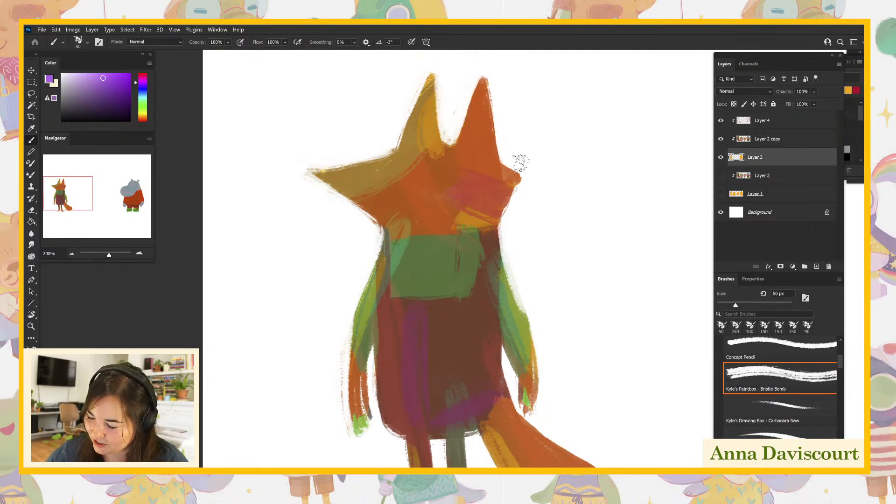
pyautogui.moveTo(526, 187); pyautogui.dragTo(516, 190)
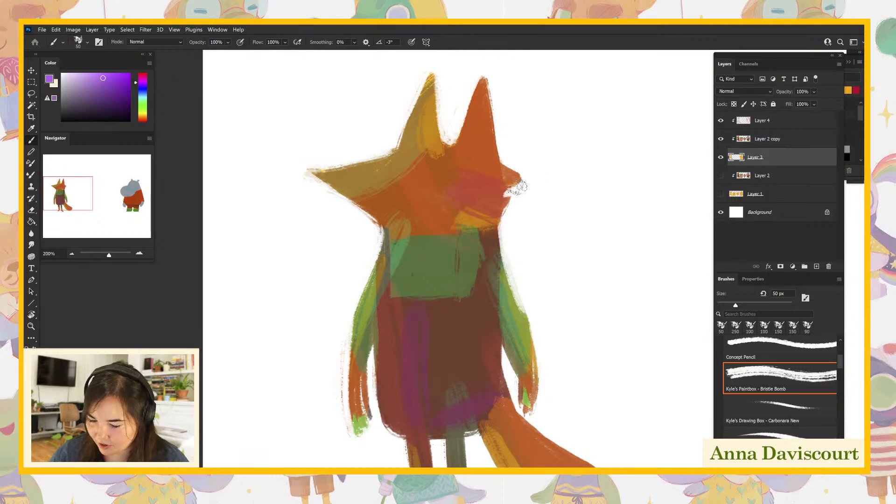
# - Sample the base orange with Layer 2 copy temporarily hidden, and reshape the fox's cheek into a tufted edge on Layer 3
pyautogui.click(722, 138)
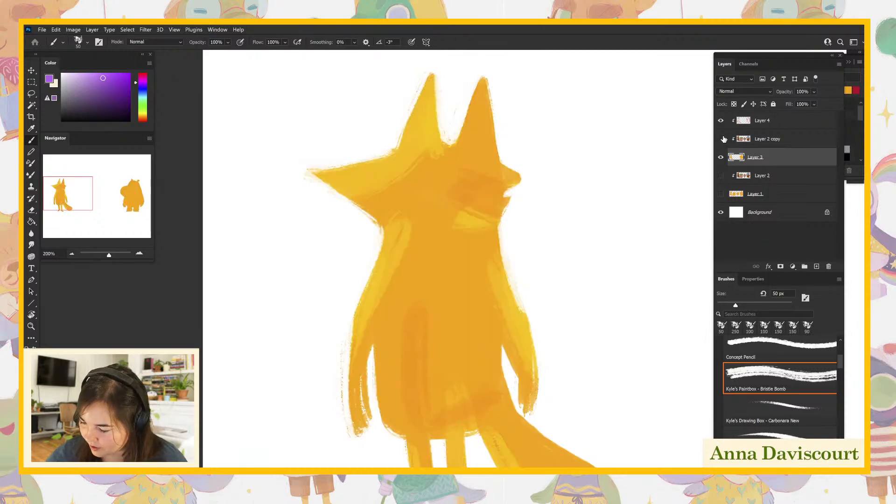
pyautogui.keyDown('alt'); pyautogui.click(463, 267); pyautogui.keyUp('alt')
pyautogui.click(720, 139)
pyautogui.click(794, 139)
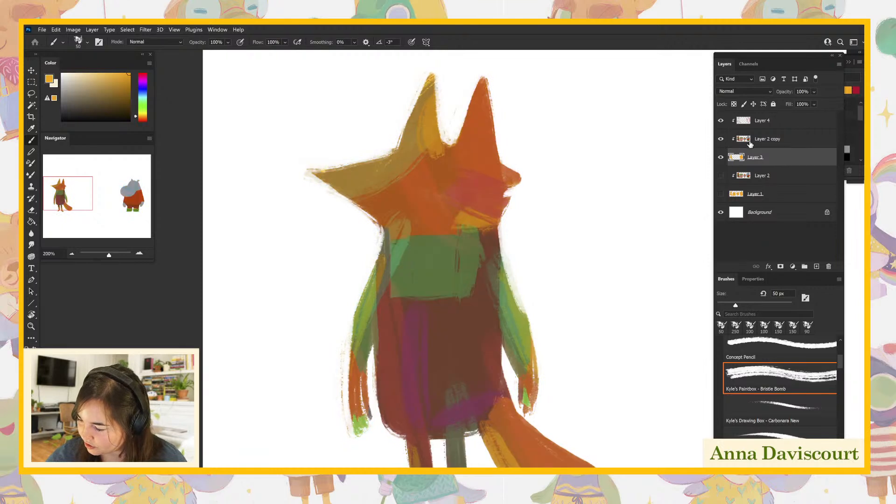
pyautogui.moveTo(509, 196); pyautogui.dragTo(514, 180)
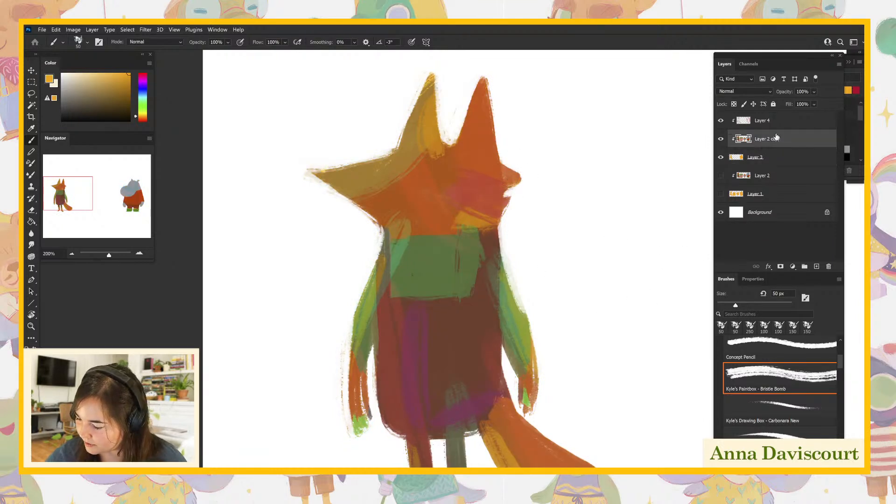
pyautogui.click(762, 153)
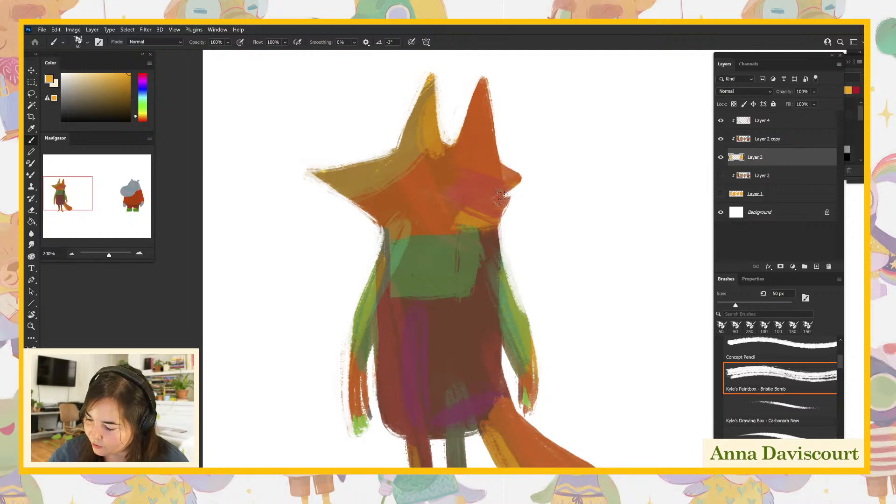
pyautogui.moveTo(512, 197); pyautogui.dragTo(502, 218)
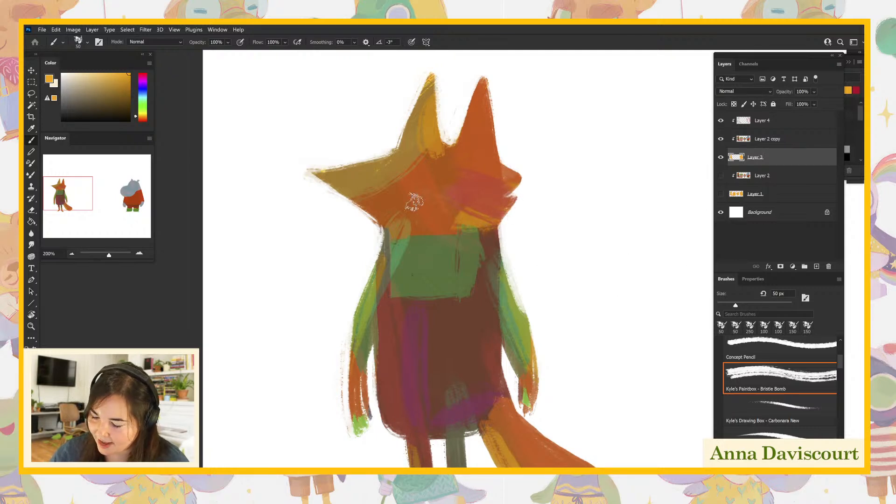
# - Refine the fox's silhouette on Layer 3, sharpening the snout tip and smoothing the ragged edges of its arms, hands and tail
pyautogui.moveTo(310, 169)
pyautogui.mouseDown()
pyautogui.moveTo(328, 169)
pyautogui.moveTo(310, 174)
pyautogui.mouseUp()
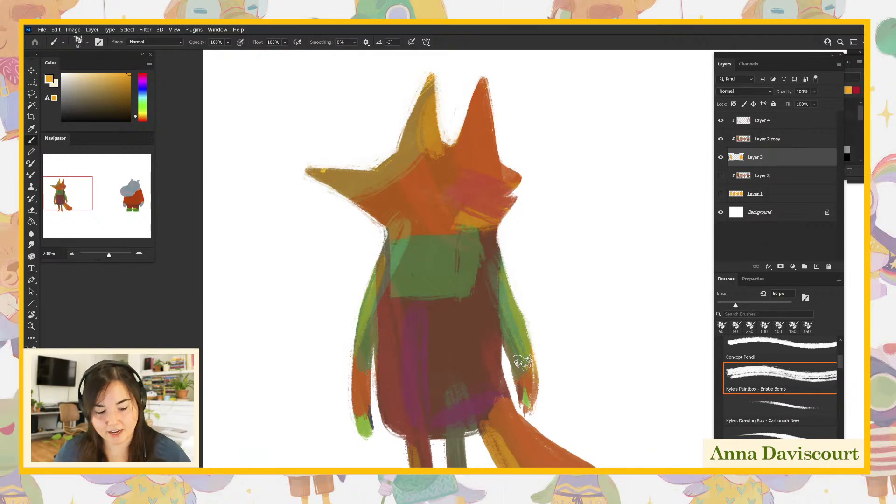
pyautogui.moveTo(524, 376); pyautogui.dragTo(528, 396)
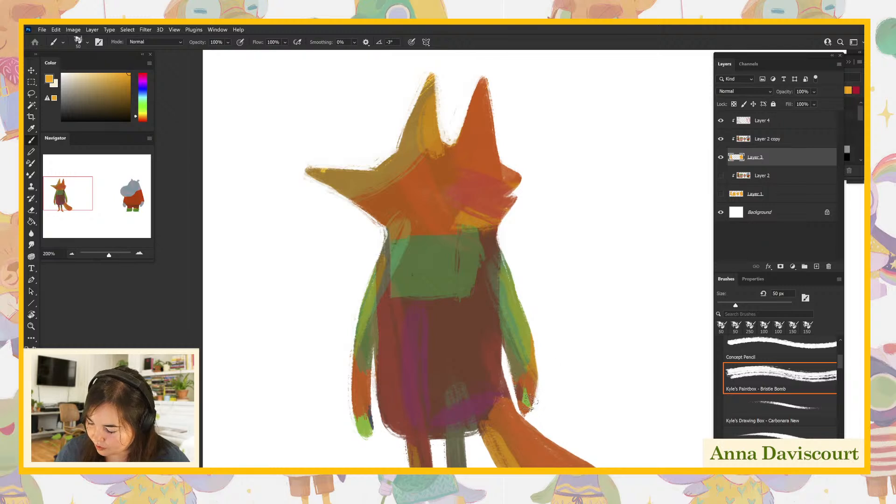
pyautogui.moveTo(537, 422); pyautogui.dragTo(530, 324)
pyautogui.moveTo(571, 390)
pyautogui.mouseDown()
pyautogui.moveTo(575, 401)
pyautogui.moveTo(552, 420)
pyautogui.moveTo(560, 427)
pyautogui.moveTo(565, 413)
pyautogui.mouseUp()
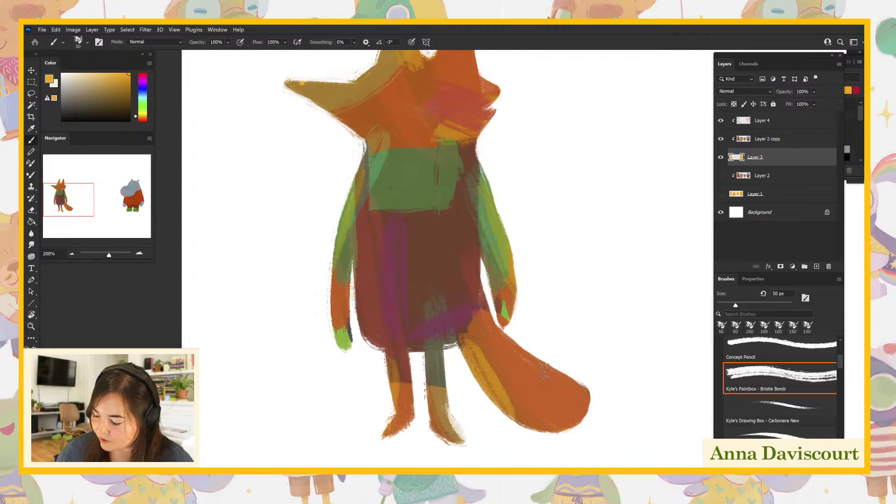
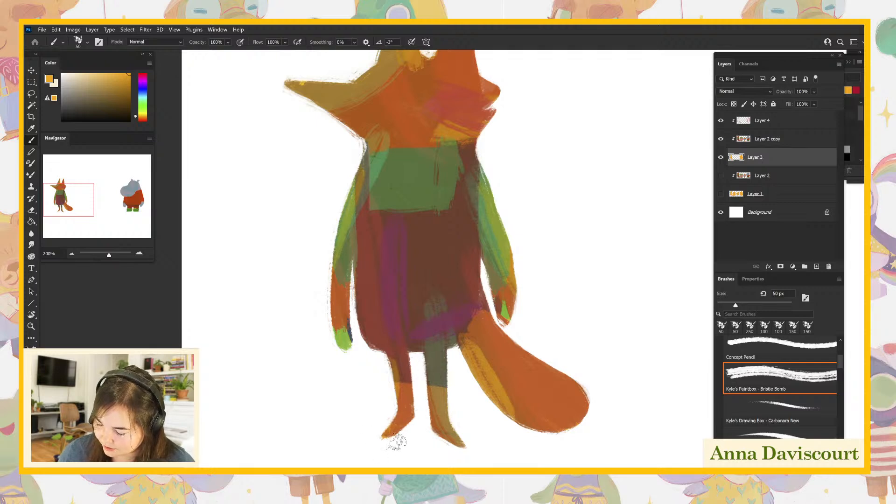
# - On Layer 2 copy, choose a dark red and paint over both of the fox's ears
pyautogui.moveTo(568, 426); pyautogui.dragTo(562, 452)
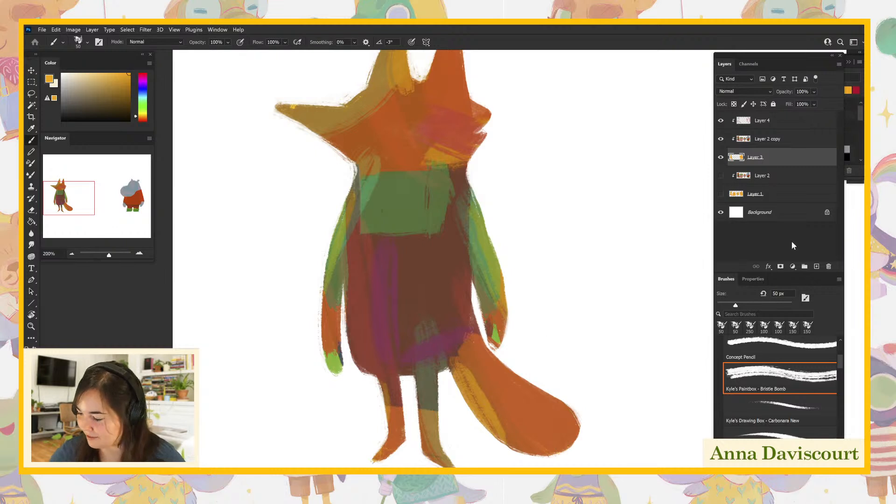
pyautogui.click(762, 145)
pyautogui.moveTo(569, 358); pyautogui.dragTo(579, 419)
pyautogui.click(720, 122)
pyautogui.click(722, 122)
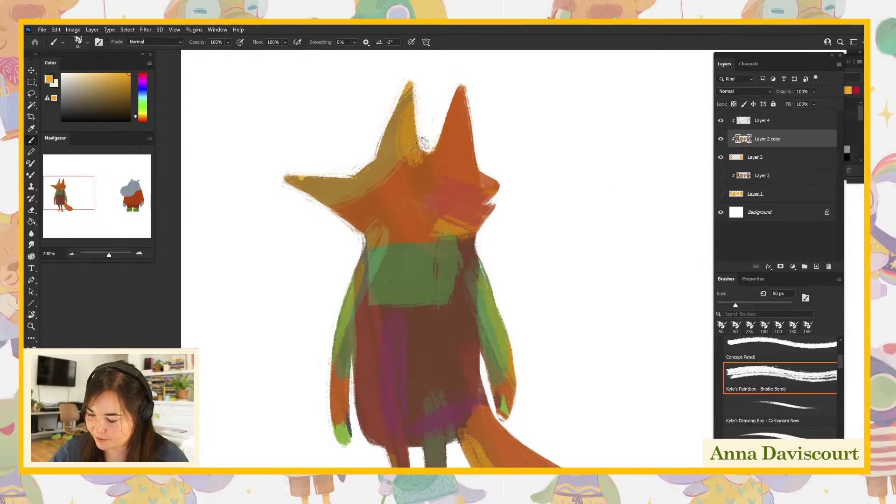
pyautogui.moveTo(142, 112); pyautogui.dragTo(149, 124)
pyautogui.click(118, 103)
pyautogui.moveTo(382, 144)
pyautogui.mouseDown()
pyautogui.moveTo(420, 138)
pyautogui.moveTo(389, 150)
pyautogui.moveTo(385, 139)
pyautogui.moveTo(402, 116)
pyautogui.moveTo(409, 149)
pyautogui.mouseUp()
pyautogui.moveTo(459, 96)
pyautogui.mouseDown()
pyautogui.moveTo(441, 149)
pyautogui.moveTo(458, 156)
pyautogui.moveTo(443, 150)
pyautogui.moveTo(456, 142)
pyautogui.moveTo(458, 111)
pyautogui.moveTo(463, 128)
pyautogui.moveTo(480, 116)
pyautogui.mouseUp()
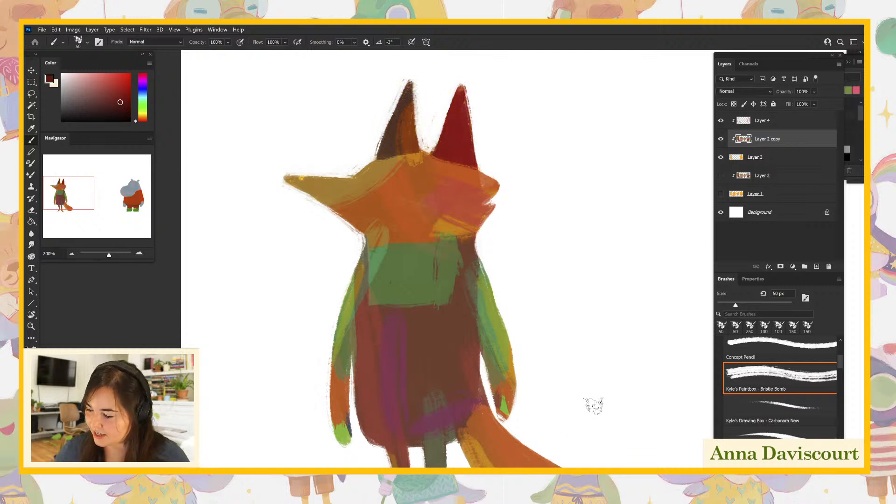
# - Compare the fox with and without the Layer 4 color glazes
pyautogui.click(720, 121)
pyautogui.click(721, 121)
pyautogui.click(721, 122)
pyautogui.click(721, 121)
pyautogui.moveTo(588, 273); pyautogui.dragTo(593, 300)
pyautogui.click(720, 124)
pyautogui.click(720, 122)
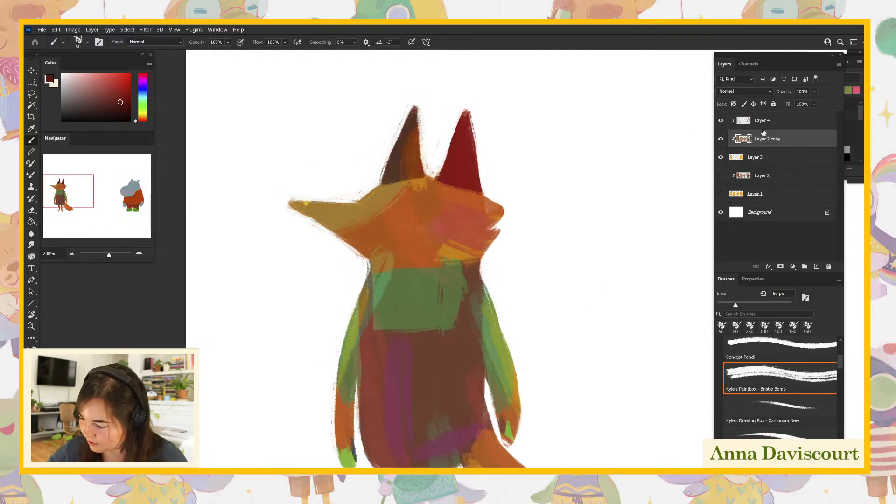
# - Paint the fox's nose tip, feet and both hands dark red on Layer 2 copy
pyautogui.moveTo(288, 202); pyautogui.dragTo(302, 206)
pyautogui.moveTo(554, 352)
pyautogui.mouseDown()
pyautogui.moveTo(556, 279)
pyautogui.moveTo(550, 304)
pyautogui.mouseUp()
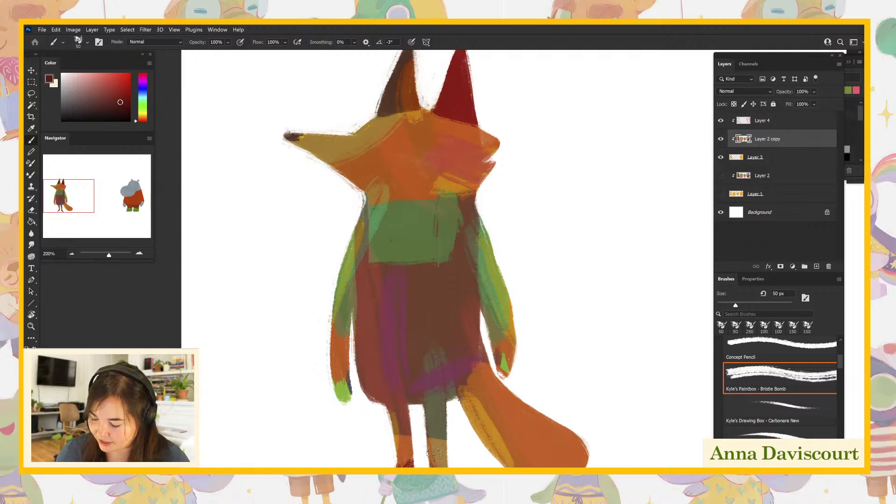
pyautogui.moveTo(345, 376)
pyautogui.mouseDown()
pyautogui.moveTo(335, 376)
pyautogui.moveTo(347, 404)
pyautogui.mouseUp()
pyautogui.moveTo(505, 372)
pyautogui.mouseDown()
pyautogui.moveTo(500, 362)
pyautogui.moveTo(507, 373)
pyautogui.moveTo(512, 356)
pyautogui.moveTo(504, 378)
pyautogui.mouseUp()
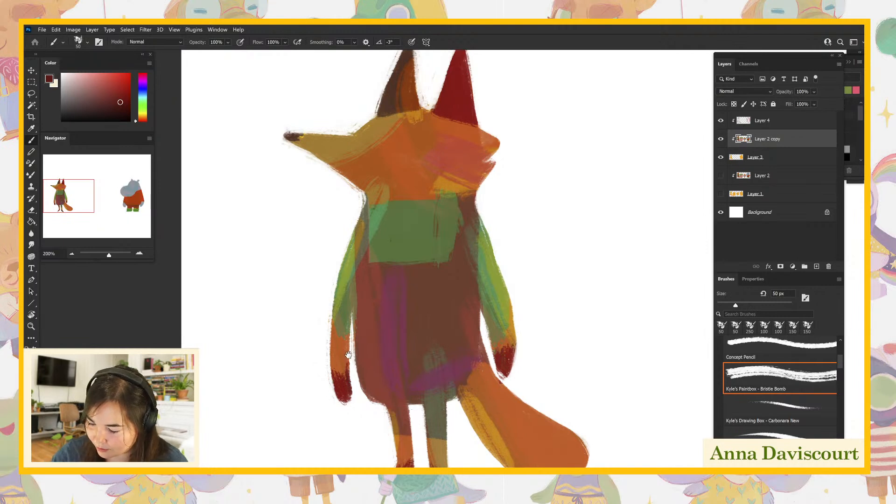
# - Refine the hands' color transition with sampled orange and dark red, check it without Layer 4, and repaint the nose tip in sampled red
pyautogui.keyDown('alt'); pyautogui.click(426, 143); pyautogui.keyUp('alt')
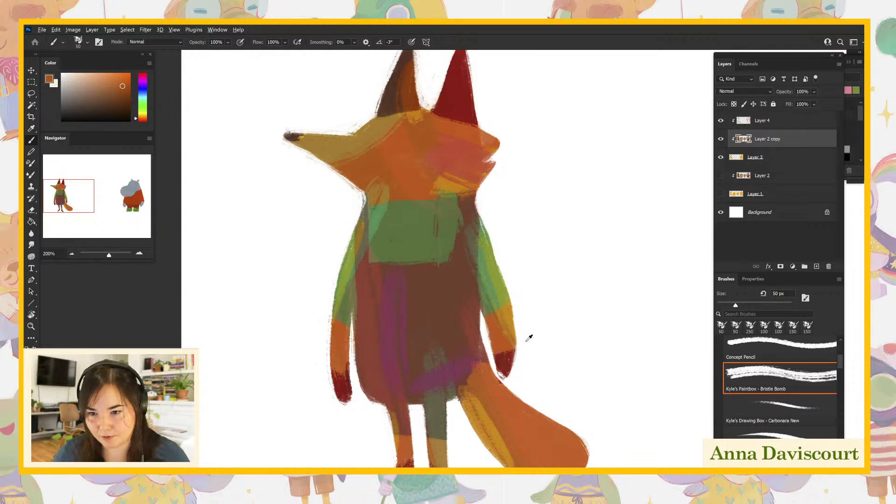
pyautogui.keyDown('alt'); pyautogui.click(514, 357); pyautogui.keyUp('alt')
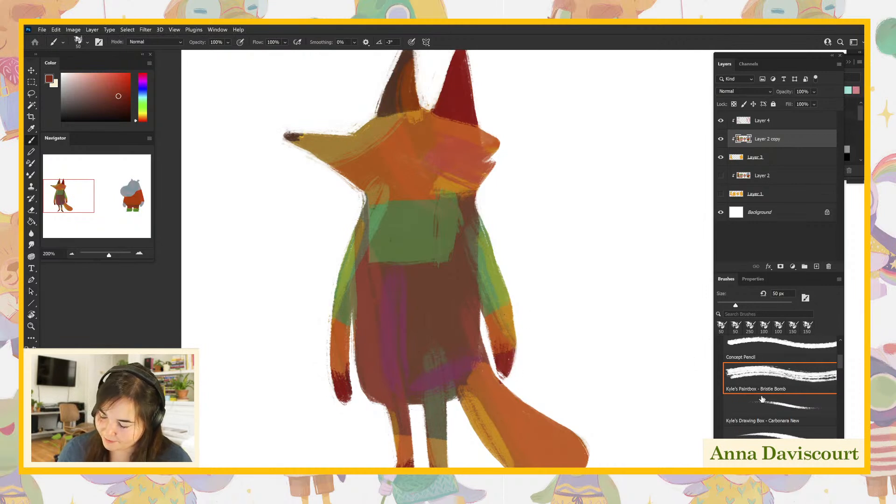
pyautogui.click(721, 121)
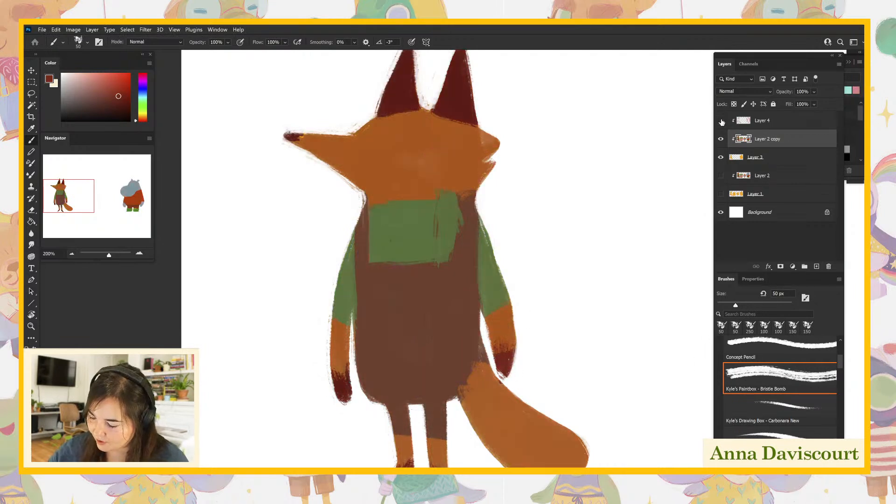
pyautogui.click(721, 121)
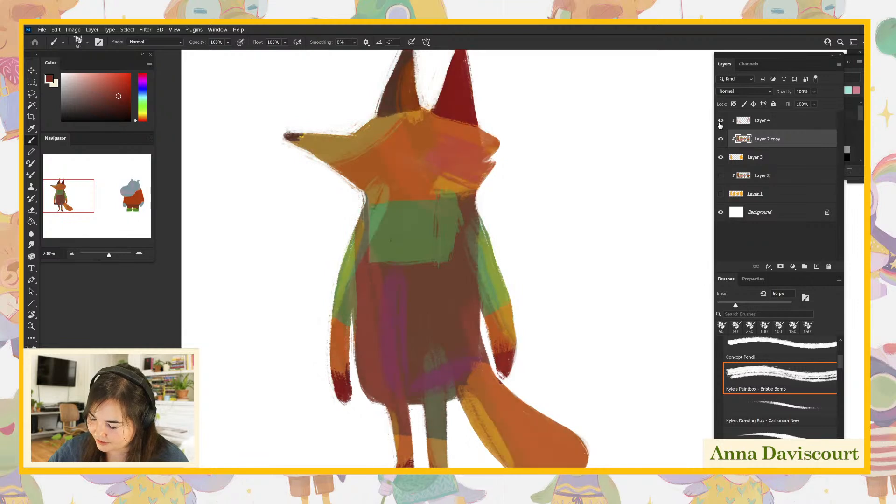
pyautogui.keyDown('alt'); pyautogui.click(348, 385); pyautogui.keyUp('alt')
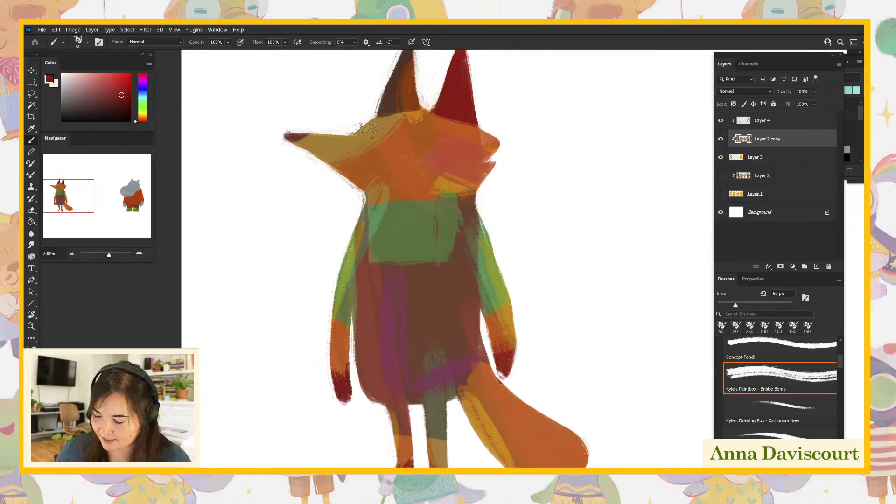
# - Draw a slim slanted closed eye in dark red on the fox's face and trim its edges with sampled orange
pyautogui.moveTo(647, 381); pyautogui.dragTo(676, 406)
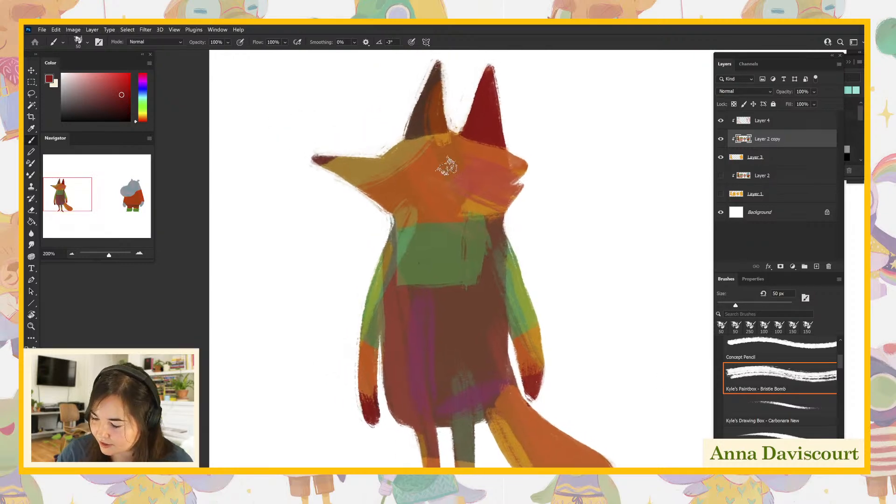
pyautogui.moveTo(448, 164)
pyautogui.mouseDown()
pyautogui.moveTo(438, 166)
pyautogui.moveTo(463, 163)
pyautogui.mouseUp()
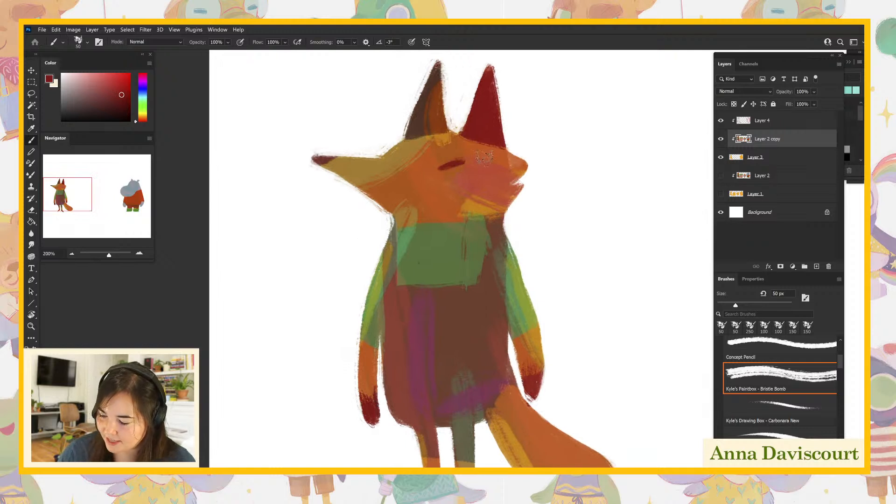
pyautogui.moveTo(395, 159)
pyautogui.mouseDown()
pyautogui.moveTo(396, 148)
pyautogui.moveTo(450, 158)
pyautogui.mouseUp()
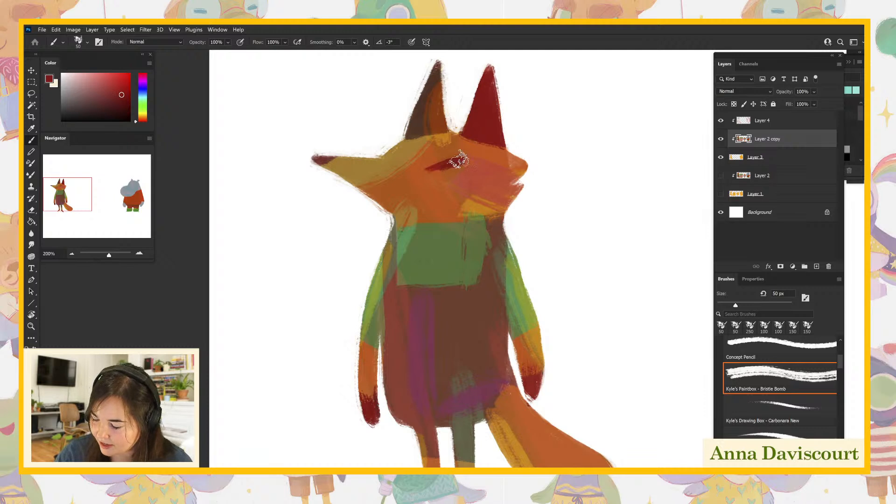
pyautogui.keyDown('alt'); pyautogui.click(451, 173); pyautogui.keyUp('alt')
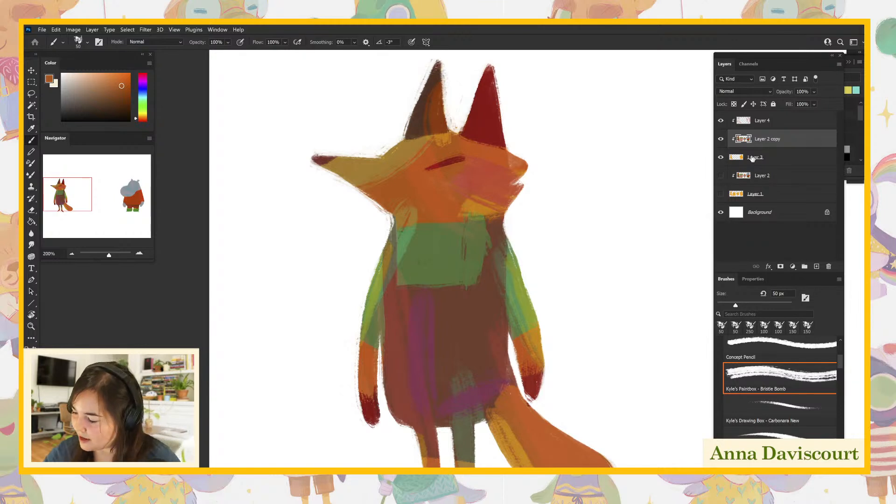
# - Choose a light peach, paint the fox's lower muzzle and throat down over the collar, and tidy the ear base with sampled orange
pyautogui.click(49, 79)
pyautogui.moveTo(603, 171); pyautogui.dragTo(602, 160)
pyautogui.click(748, 158)
pyautogui.moveTo(359, 186)
pyautogui.mouseDown()
pyautogui.moveTo(431, 221)
pyautogui.moveTo(405, 218)
pyautogui.moveTo(465, 215)
pyautogui.moveTo(435, 214)
pyautogui.moveTo(402, 190)
pyautogui.moveTo(454, 211)
pyautogui.moveTo(394, 201)
pyautogui.mouseUp()
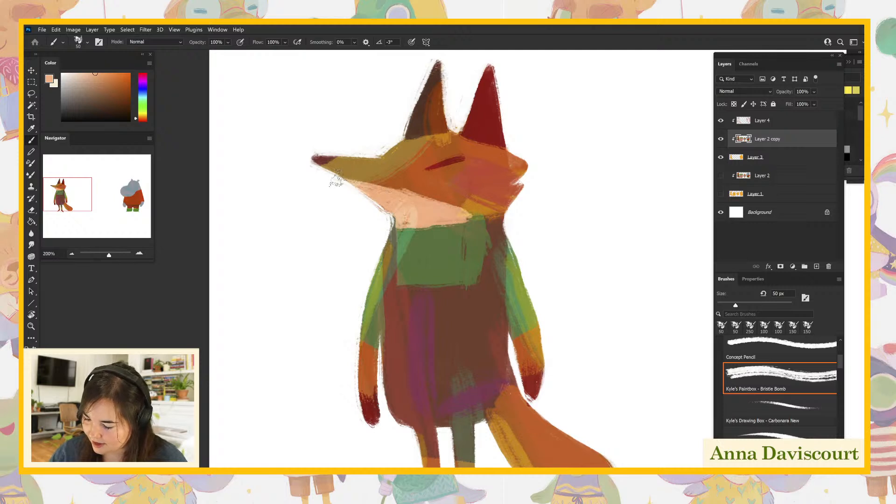
pyautogui.moveTo(349, 177)
pyautogui.mouseDown()
pyautogui.moveTo(436, 203)
pyautogui.moveTo(421, 188)
pyautogui.moveTo(474, 213)
pyautogui.moveTo(409, 216)
pyautogui.mouseUp()
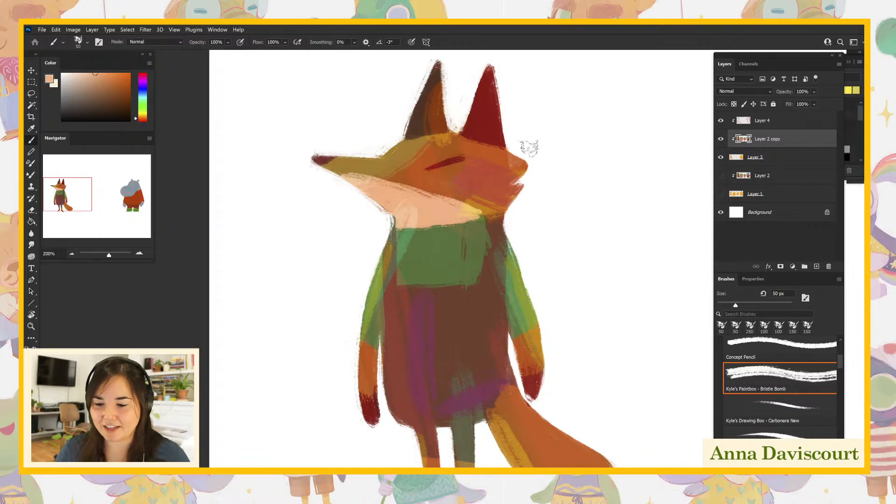
pyautogui.moveTo(584, 316)
pyautogui.mouseDown()
pyautogui.moveTo(566, 278)
pyautogui.moveTo(580, 328)
pyautogui.mouseUp()
pyautogui.moveTo(401, 227)
pyautogui.mouseDown()
pyautogui.moveTo(410, 225)
pyautogui.moveTo(406, 236)
pyautogui.moveTo(463, 228)
pyautogui.moveTo(451, 229)
pyautogui.mouseUp()
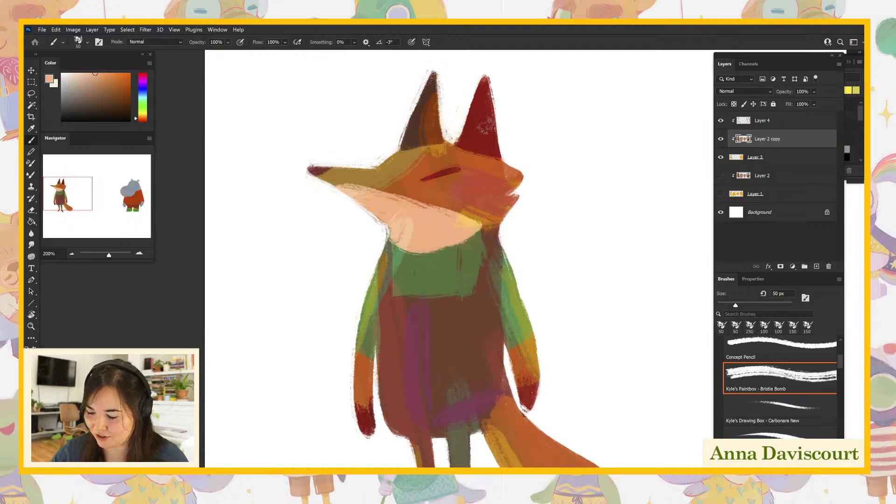
pyautogui.keyDown('alt'); pyautogui.click(449, 158); pyautogui.keyUp('alt')
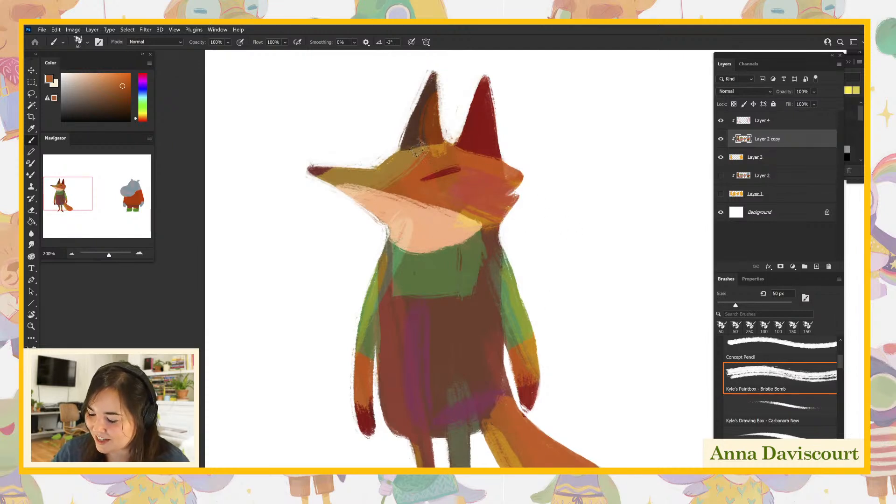
# - Try painting inner ear patches in sampled peach on both ears, and undo them
pyautogui.keyDown('alt'); pyautogui.click(453, 244); pyautogui.keyUp('alt')
pyautogui.moveTo(476, 138); pyautogui.dragTo(481, 119)
pyautogui.moveTo(421, 143); pyautogui.dragTo(431, 77)
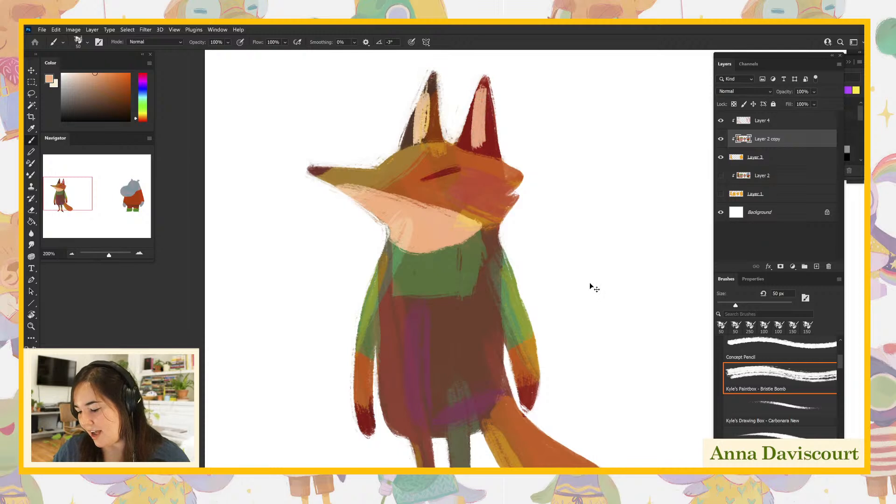
pyautogui.hotkey('ctrl', 'z')
pyautogui.hotkey('ctrl', 'z')
pyautogui.hotkey('ctrl', 'z')
pyautogui.hotkey('ctrl', 'z')
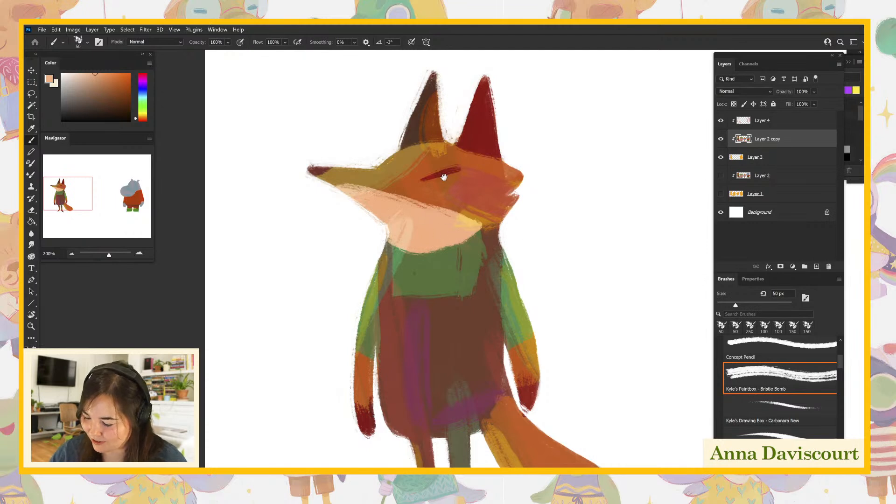
# - Touch up the face in sampled orange, then paint the tip of the fox's tail in sampled peach
pyautogui.keyDown('alt'); pyautogui.click(423, 181); pyautogui.keyUp('alt')
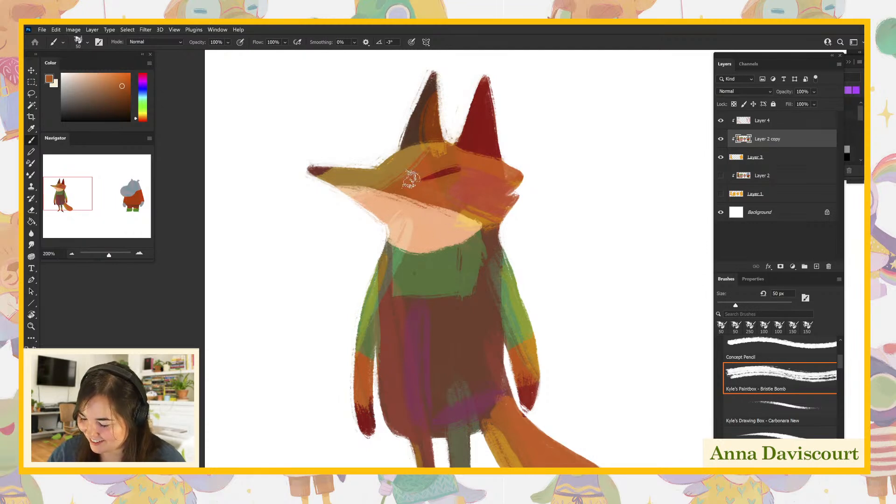
pyautogui.moveTo(600, 416); pyautogui.dragTo(575, 410)
pyautogui.keyDown('alt'); pyautogui.click(414, 228); pyautogui.keyUp('alt')
pyautogui.moveTo(550, 373); pyautogui.dragTo(534, 290)
pyautogui.moveTo(554, 379)
pyautogui.mouseDown()
pyautogui.moveTo(559, 398)
pyautogui.moveTo(545, 430)
pyautogui.moveTo(557, 437)
pyautogui.moveTo(527, 434)
pyautogui.moveTo(557, 381)
pyautogui.moveTo(544, 439)
pyautogui.moveTo(549, 368)
pyautogui.moveTo(512, 439)
pyautogui.moveTo(541, 370)
pyautogui.moveTo(530, 380)
pyautogui.moveTo(518, 429)
pyautogui.mouseUp()
pyautogui.moveTo(595, 431); pyautogui.dragTo(628, 492)
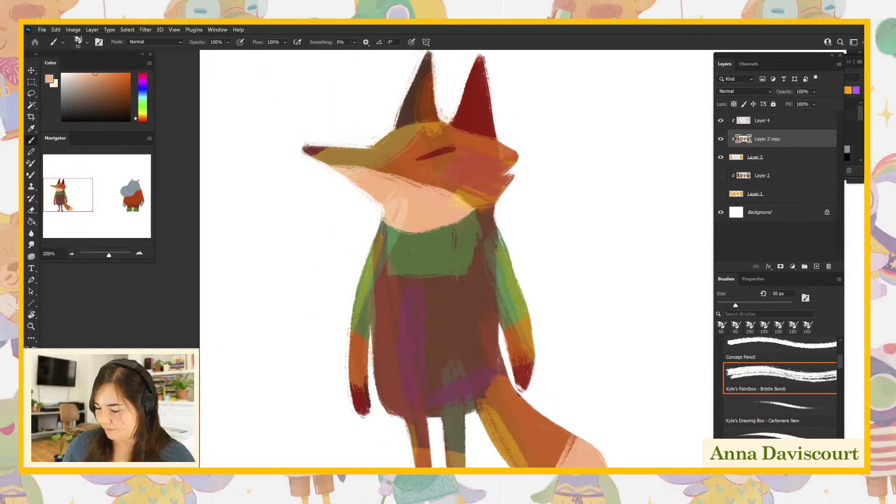
pyautogui.moveTo(598, 386)
pyautogui.mouseDown()
pyautogui.moveTo(612, 358)
pyautogui.moveTo(602, 390)
pyautogui.moveTo(606, 380)
pyautogui.mouseUp()
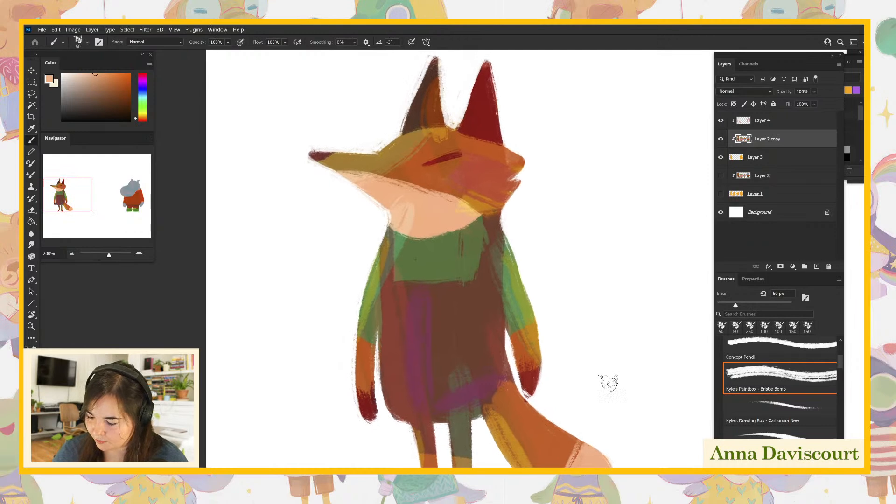
# - Reshape the green chest panel beside the overalls, extend the green collar under the cheek, and clean the throat edge with sampled peach
pyautogui.keyDown('alt'); pyautogui.click(449, 257); pyautogui.keyUp('alt')
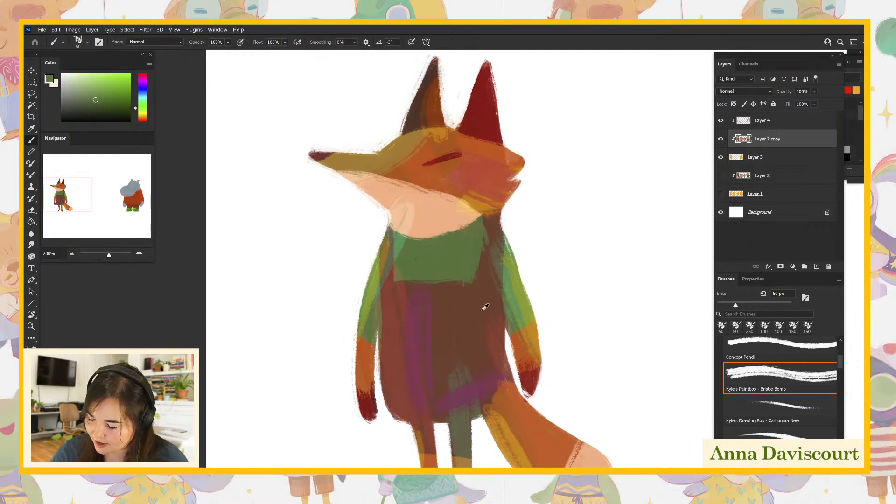
pyautogui.keyDown('alt'); pyautogui.click(462, 308); pyautogui.keyUp('alt')
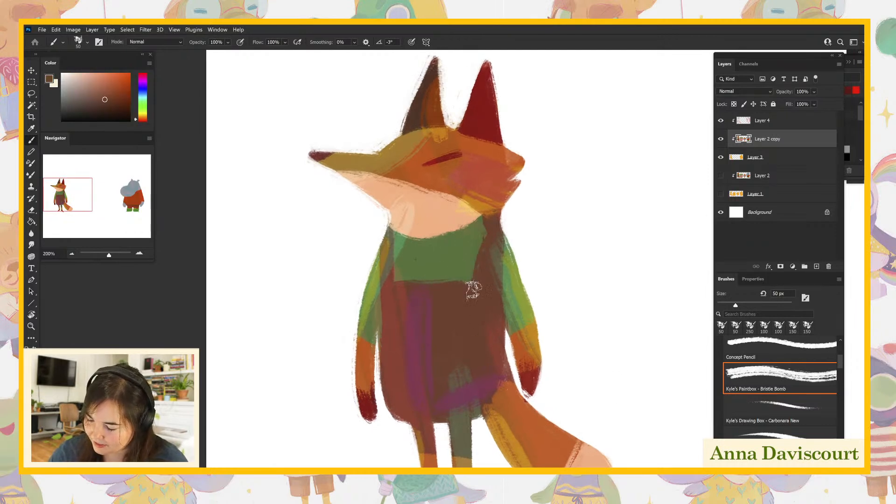
pyautogui.keyDown('alt'); pyautogui.click(450, 250); pyautogui.keyUp('alt')
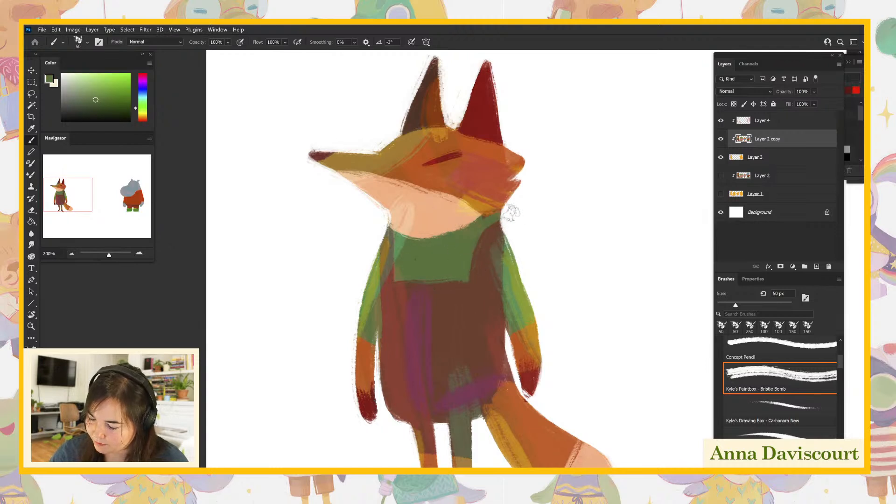
pyautogui.keyDown('alt'); pyautogui.click(434, 222); pyautogui.keyUp('alt')
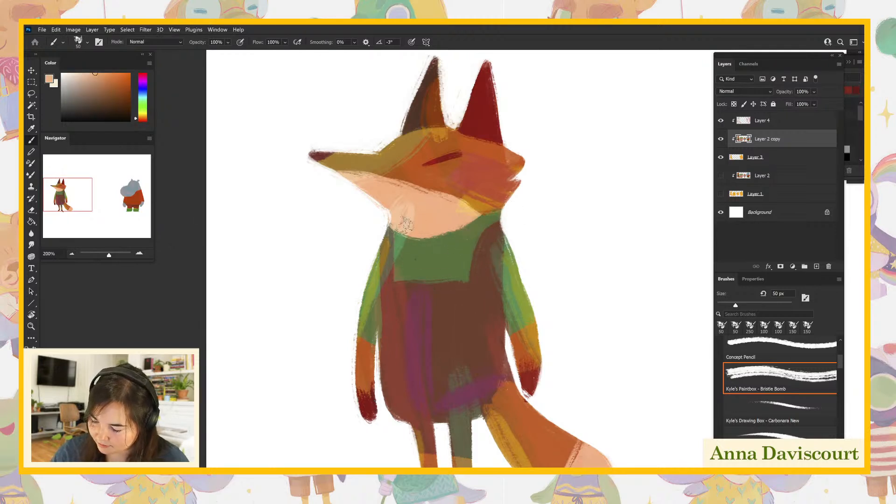
pyautogui.moveTo(435, 228); pyautogui.dragTo(473, 222)
pyautogui.keyDown('alt'); pyautogui.click(450, 174); pyautogui.keyUp('alt')
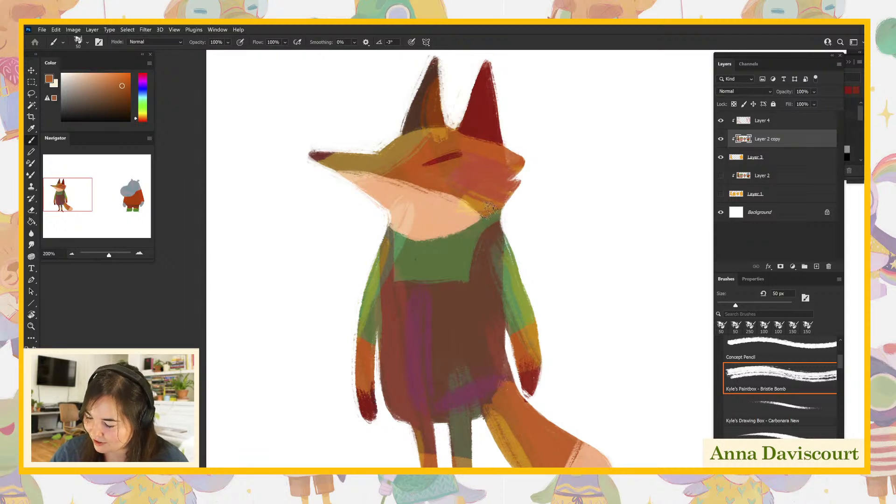
# - On Layer 3, sample the base orange with Layer 2 copy temporarily hidden, and smooth the outline of the fox's rear shoulder and sleeve
pyautogui.click(749, 159)
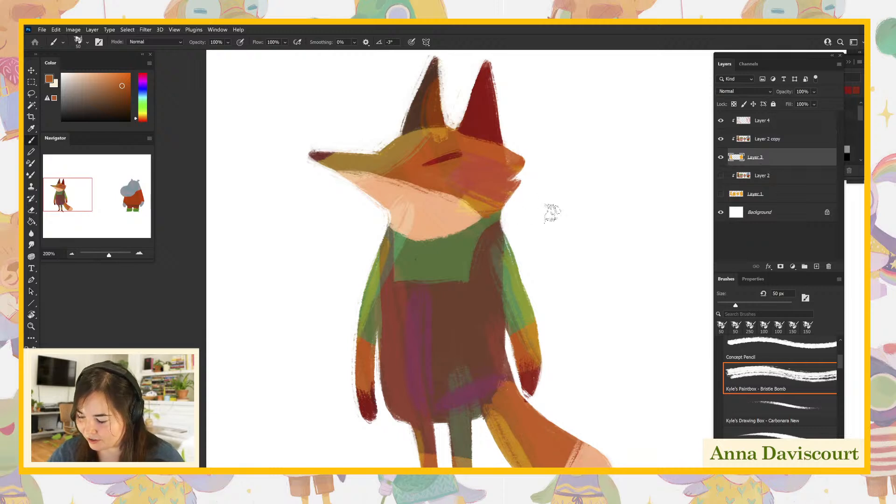
pyautogui.click(720, 139)
pyautogui.keyDown('alt'); pyautogui.click(477, 254); pyautogui.keyUp('alt')
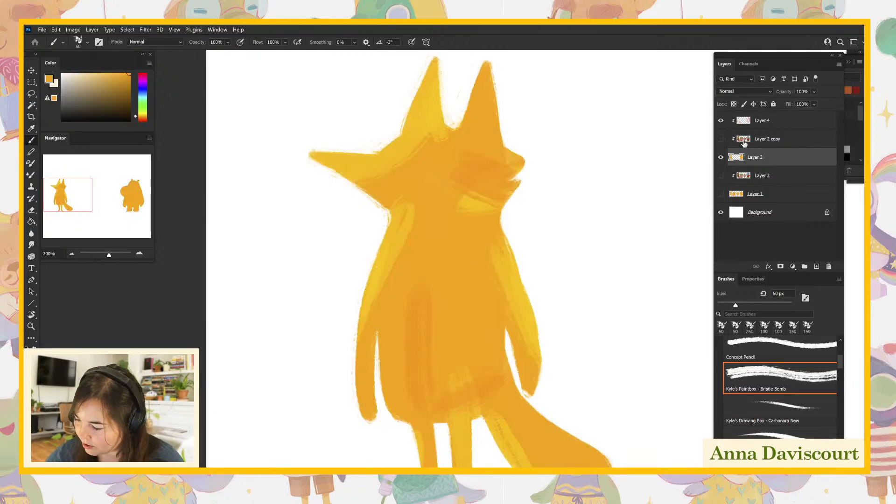
pyautogui.click(720, 139)
pyautogui.moveTo(497, 217); pyautogui.dragTo(520, 280)
pyautogui.moveTo(508, 236); pyautogui.dragTo(525, 304)
pyautogui.moveTo(502, 234); pyautogui.dragTo(529, 325)
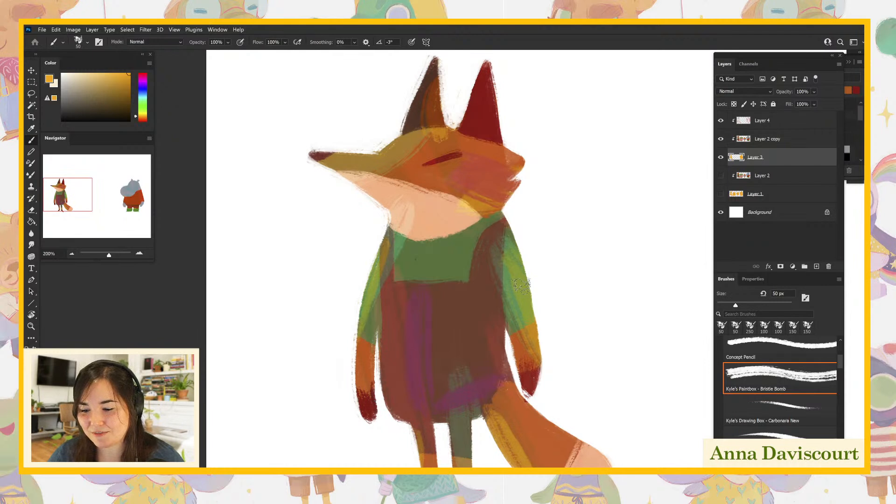
# - On Layer 2 copy, extend the tail's base up to the overalls in sampled orange and sample the overalls' brown for edge touch-ups
pyautogui.moveTo(587, 290); pyautogui.dragTo(573, 270)
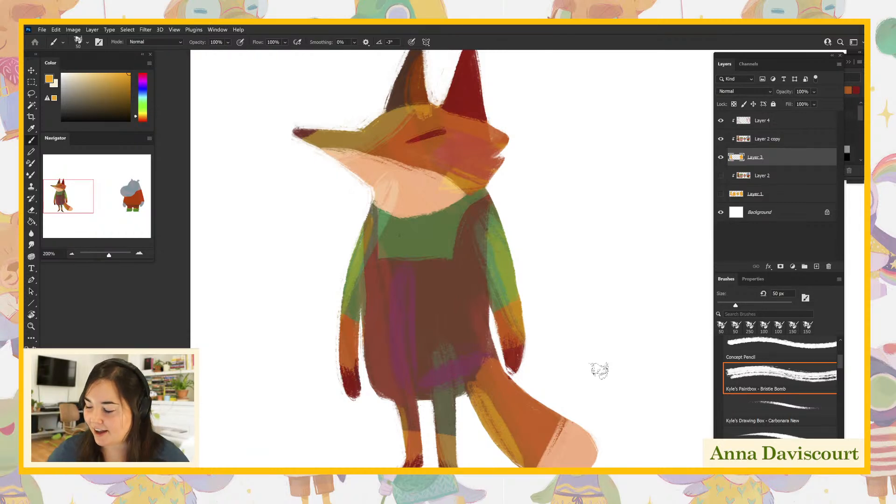
pyautogui.click(770, 146)
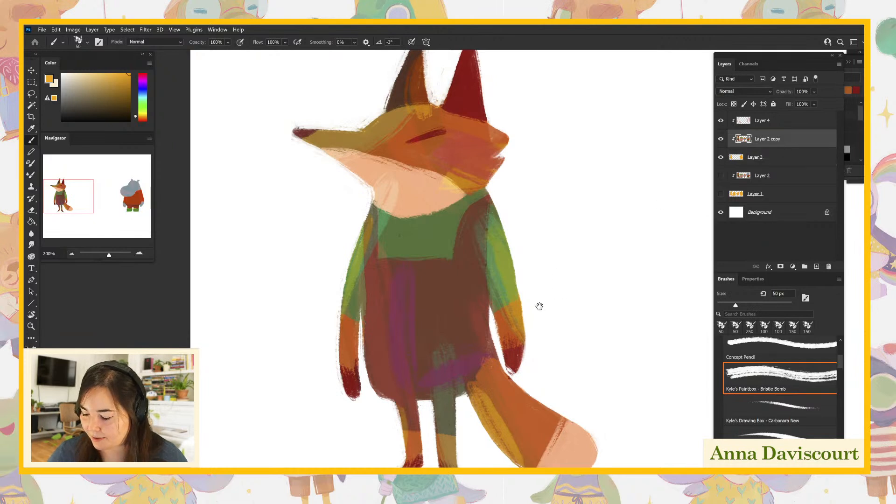
pyautogui.moveTo(535, 306); pyautogui.dragTo(566, 322)
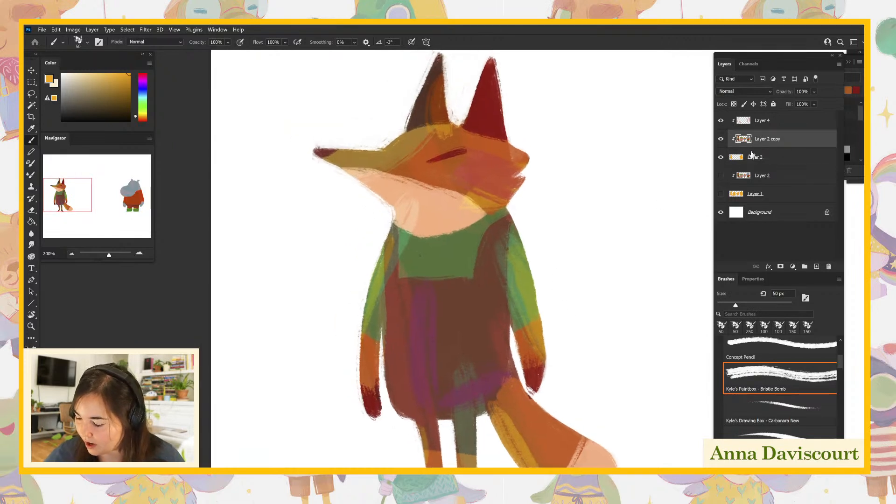
pyautogui.keyDown('alt'); pyautogui.click(538, 423); pyautogui.keyUp('alt')
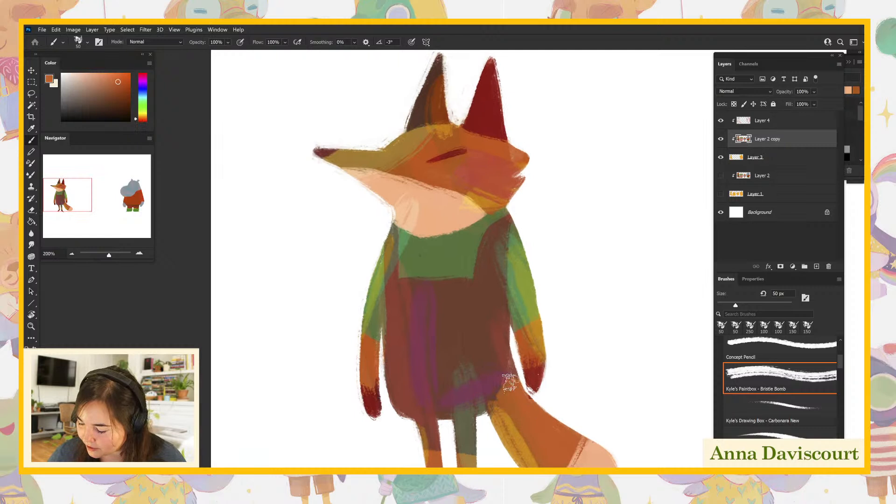
pyautogui.moveTo(513, 381)
pyautogui.mouseDown()
pyautogui.moveTo(521, 403)
pyautogui.moveTo(511, 382)
pyautogui.mouseUp()
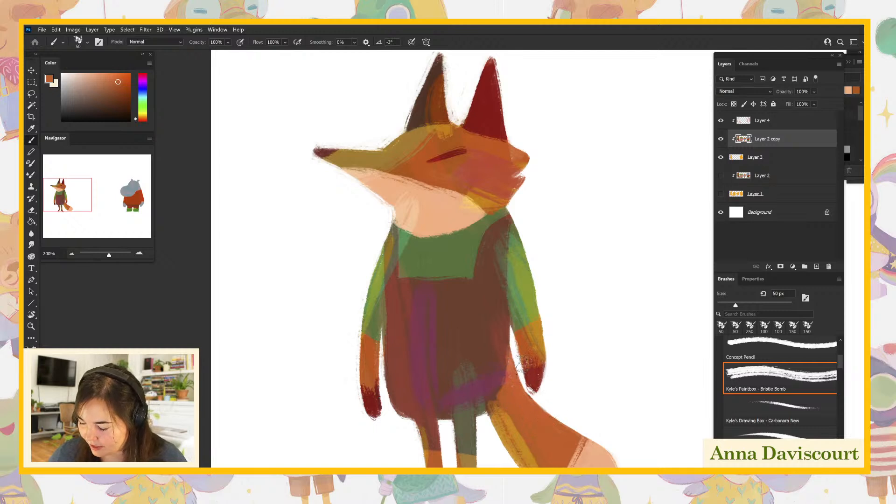
pyautogui.keyDown('alt'); pyautogui.click(470, 328); pyautogui.keyUp('alt')
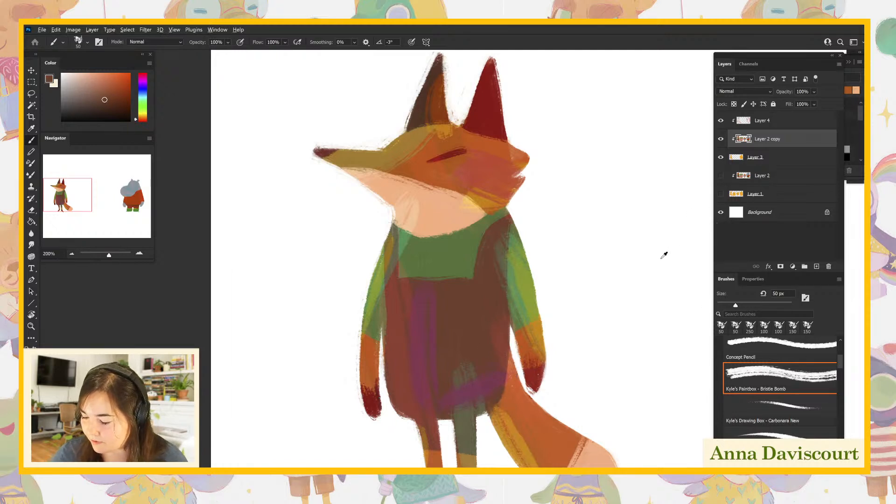
pyautogui.keyDown('alt'); pyautogui.click(465, 142); pyautogui.keyUp('alt')
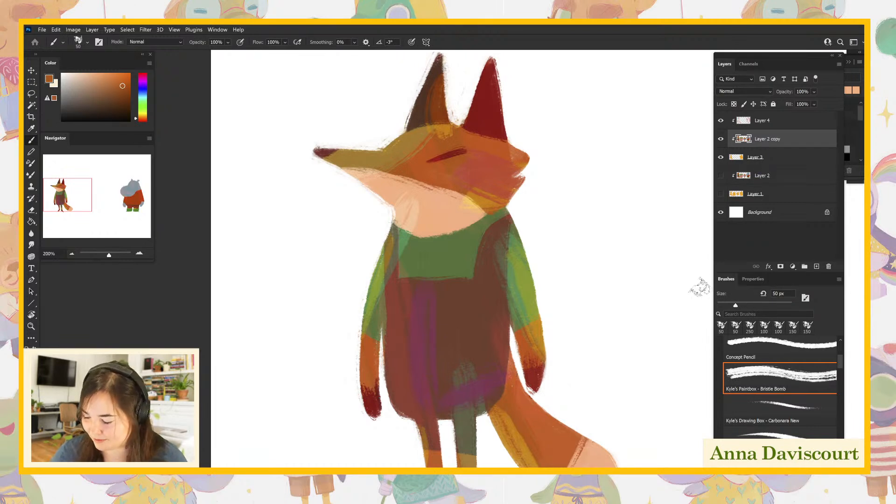
# - On Layer 3, sample the base orange with Layer 2 copy temporarily hidden, and slim the outline of the fox's rear forearm and hand
pyautogui.click(748, 160)
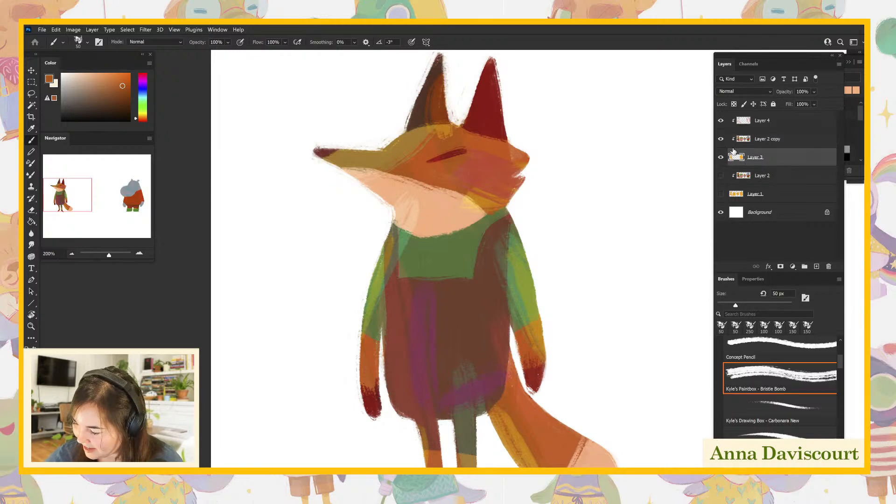
pyautogui.click(721, 140)
pyautogui.keyDown('alt'); pyautogui.click(510, 373); pyautogui.keyUp('alt')
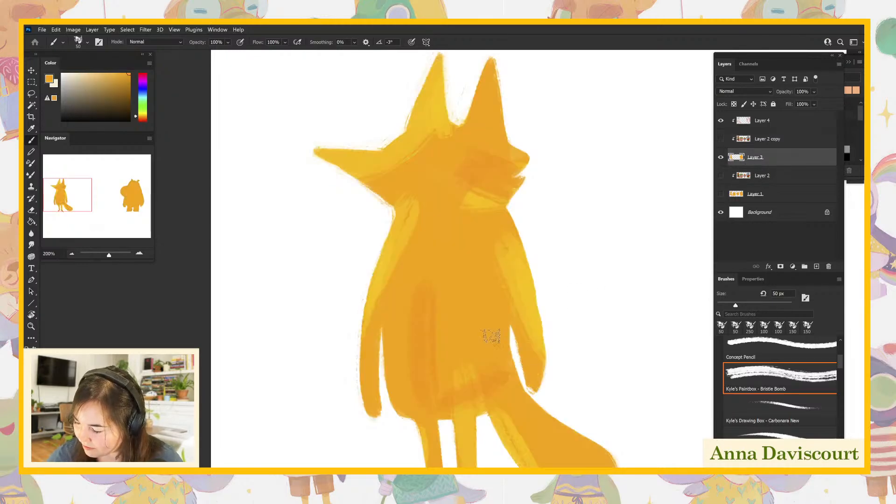
pyautogui.click(722, 139)
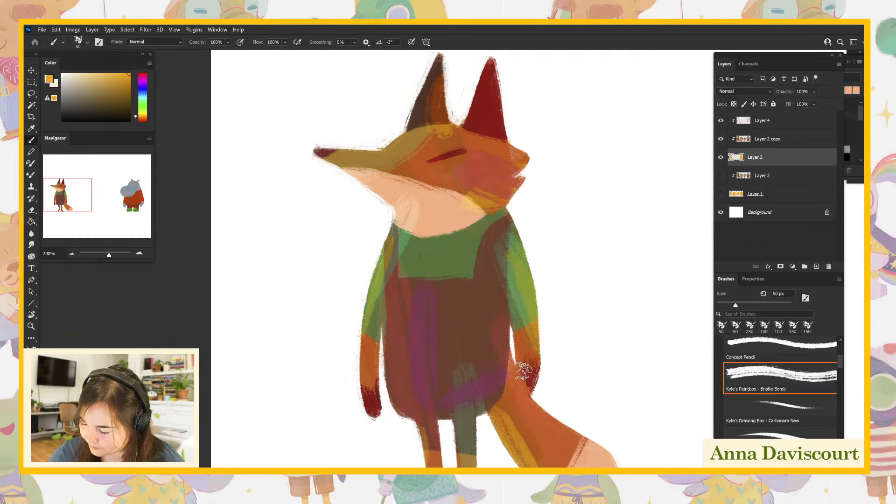
# - Repaint the fox's rear hand on Layer 2 copy in dark red sampled from the front hand
pyautogui.click(759, 140)
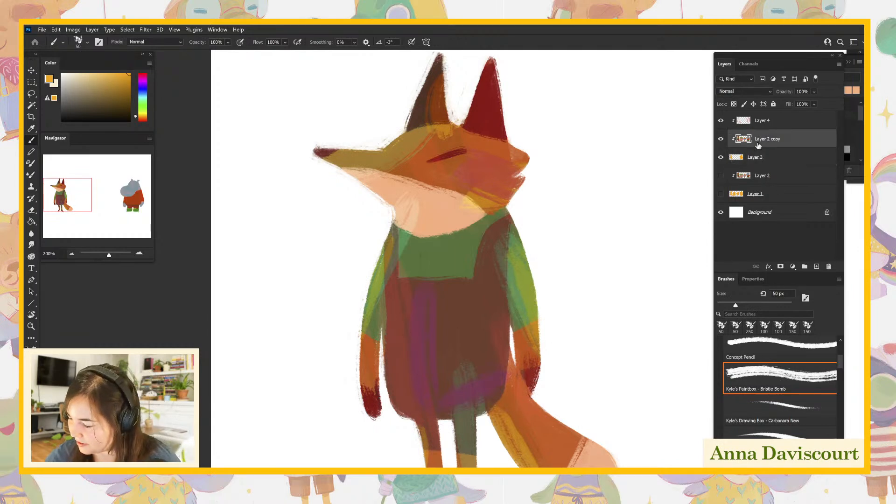
pyautogui.keyDown('alt'); pyautogui.click(378, 397); pyautogui.keyUp('alt')
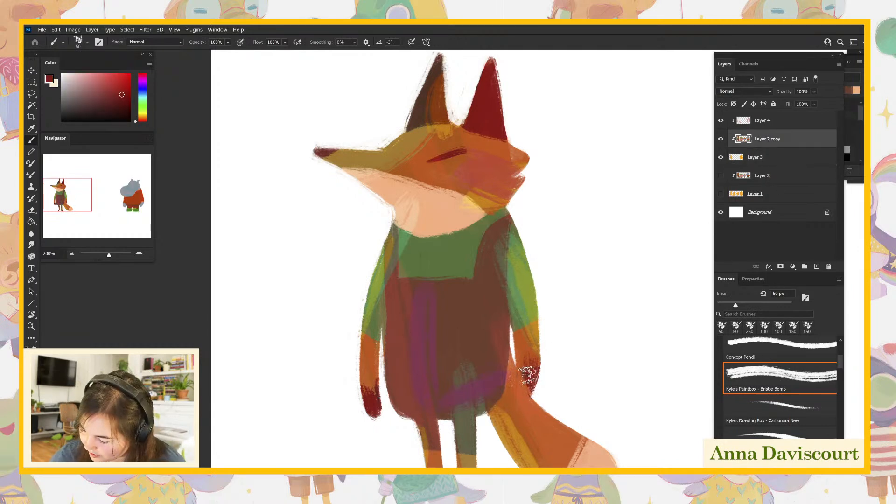
pyautogui.moveTo(518, 387); pyautogui.dragTo(521, 395)
pyautogui.moveTo(584, 372)
pyautogui.mouseDown()
pyautogui.moveTo(615, 363)
pyautogui.moveTo(610, 372)
pyautogui.moveTo(596, 323)
pyautogui.moveTo(586, 373)
pyautogui.moveTo(582, 362)
pyautogui.moveTo(567, 378)
pyautogui.moveTo(569, 394)
pyautogui.moveTo(578, 354)
pyautogui.moveTo(590, 366)
pyautogui.mouseUp()
# - Sample the base orange again for Layer 3, undo a test scribble beside the rear arm, and fill out the outer edge of the rear sleeve
pyautogui.hotkey('alt', '[')
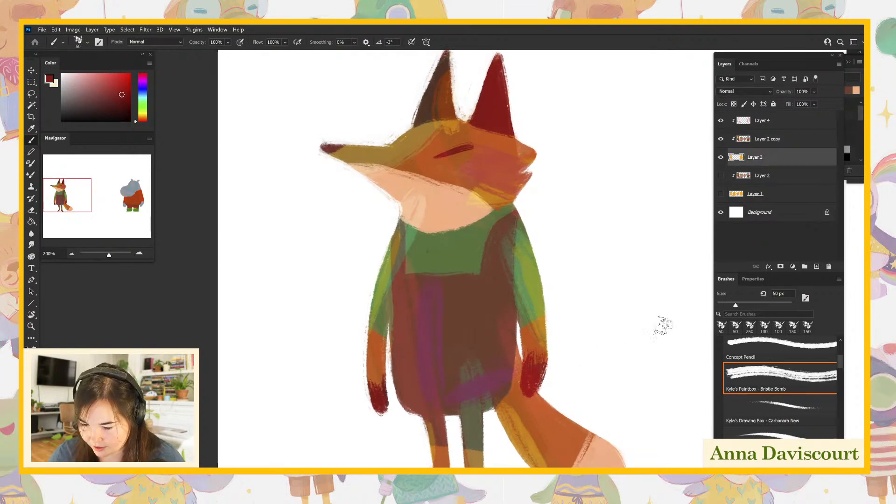
pyautogui.click(721, 138)
pyautogui.moveTo(487, 306); pyautogui.dragTo(509, 296)
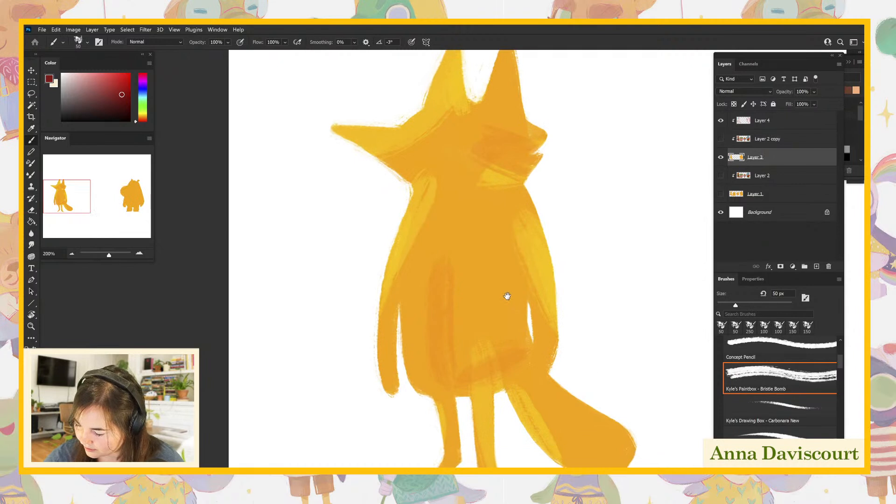
pyautogui.keyDown('alt'); pyautogui.click(509, 296); pyautogui.keyUp('alt')
pyautogui.click(721, 139)
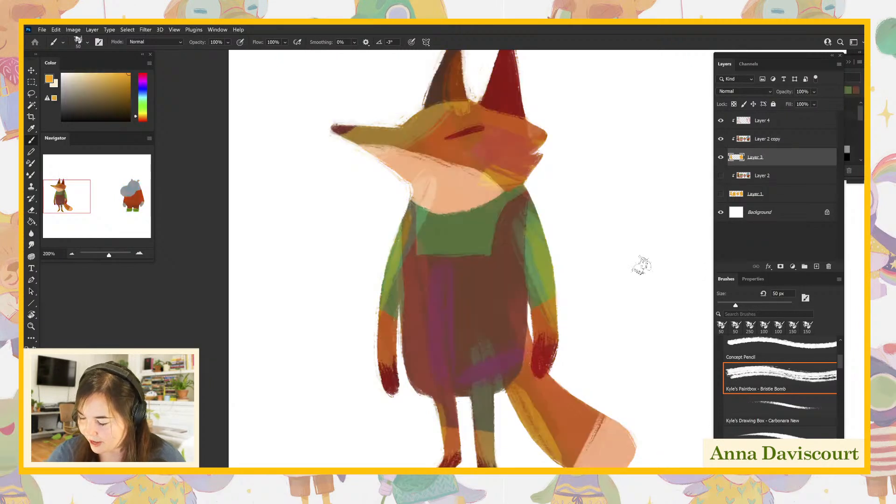
pyautogui.moveTo(547, 233)
pyautogui.mouseDown()
pyautogui.moveTo(566, 306)
pyautogui.moveTo(592, 259)
pyautogui.mouseUp()
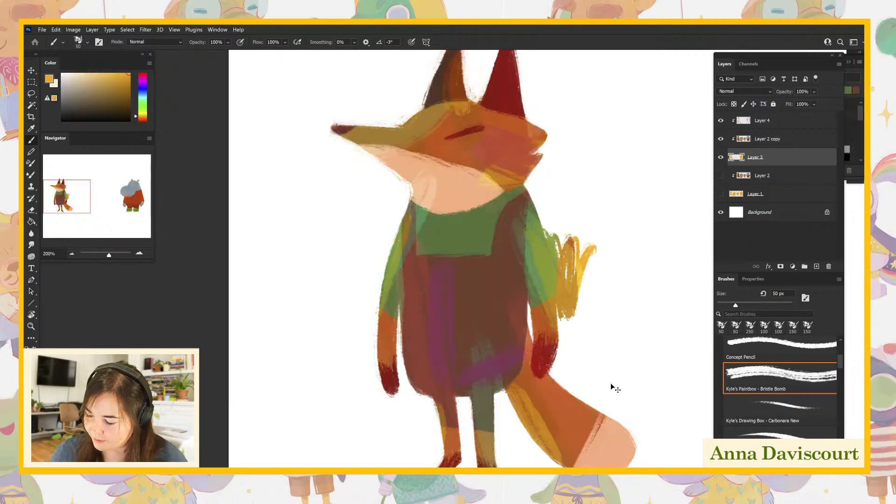
pyautogui.hotkey('ctrl', 'z')
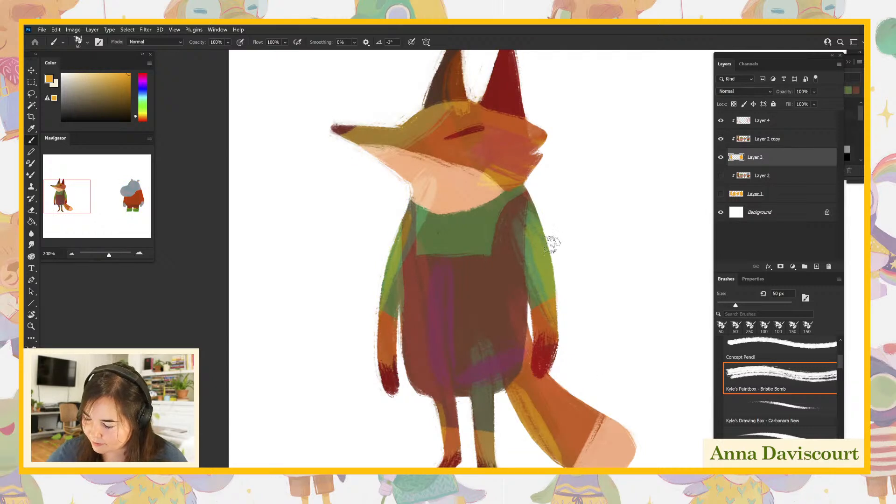
pyautogui.moveTo(561, 275); pyautogui.dragTo(556, 321)
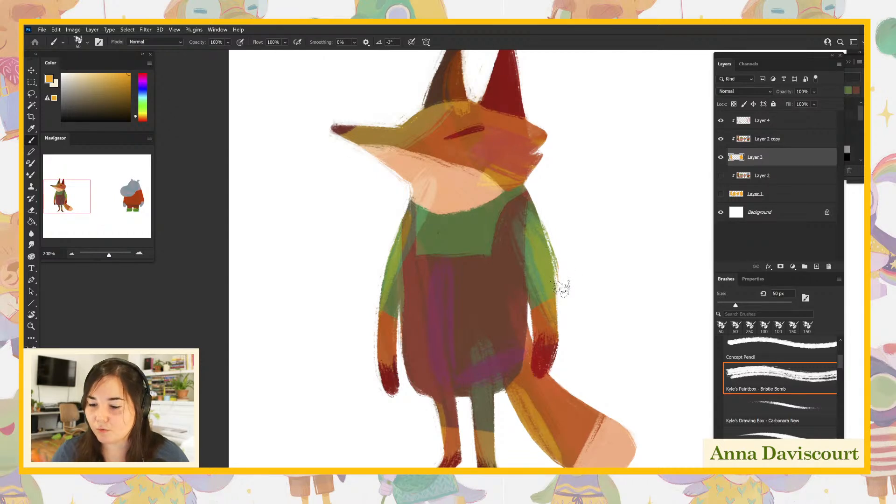
# - Try reshaping the fox's front arm on Layer 3 with a fuller sleeve and altered forearm, and undo the strokes
pyautogui.moveTo(601, 357); pyautogui.dragTo(565, 369)
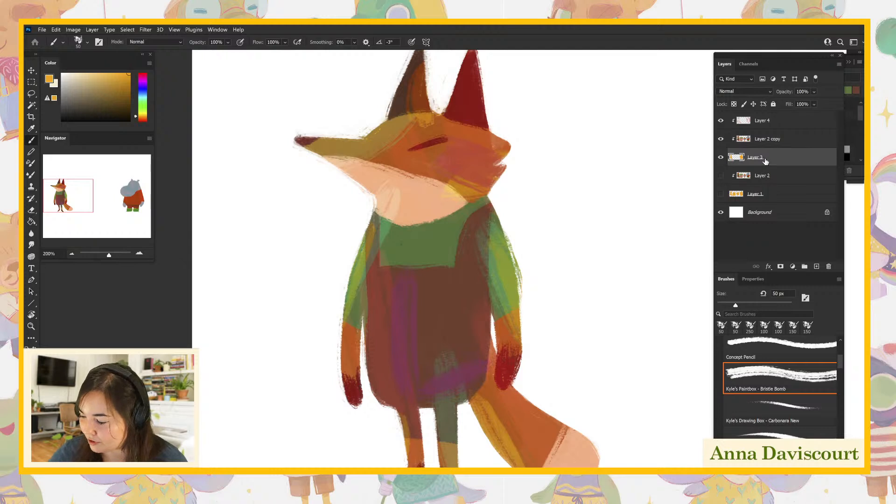
pyautogui.moveTo(536, 296)
pyautogui.mouseDown()
pyautogui.moveTo(537, 314)
pyautogui.moveTo(538, 296)
pyautogui.moveTo(540, 304)
pyautogui.mouseUp()
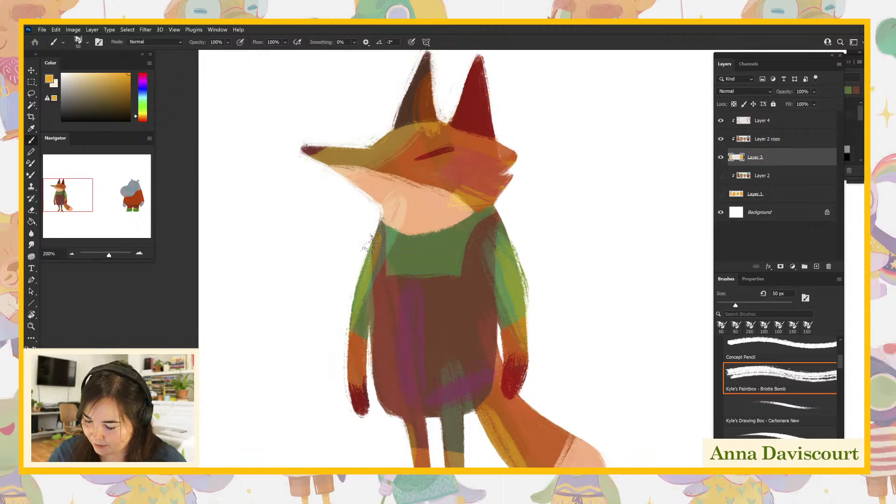
pyautogui.moveTo(375, 233)
pyautogui.mouseDown()
pyautogui.moveTo(347, 285)
pyautogui.moveTo(372, 242)
pyautogui.moveTo(351, 301)
pyautogui.moveTo(377, 228)
pyautogui.moveTo(359, 273)
pyautogui.mouseUp()
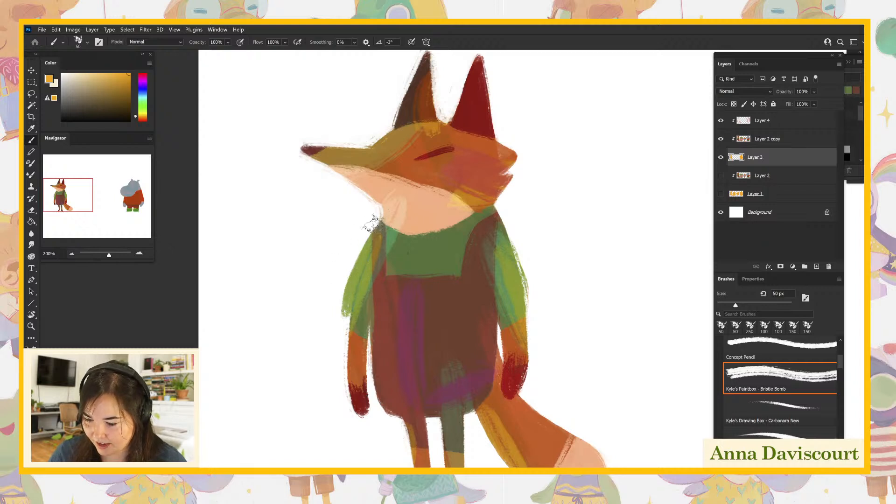
pyautogui.moveTo(345, 327)
pyautogui.mouseDown()
pyautogui.moveTo(344, 289)
pyautogui.moveTo(365, 403)
pyautogui.moveTo(354, 395)
pyautogui.moveTo(357, 422)
pyautogui.moveTo(363, 373)
pyautogui.mouseUp()
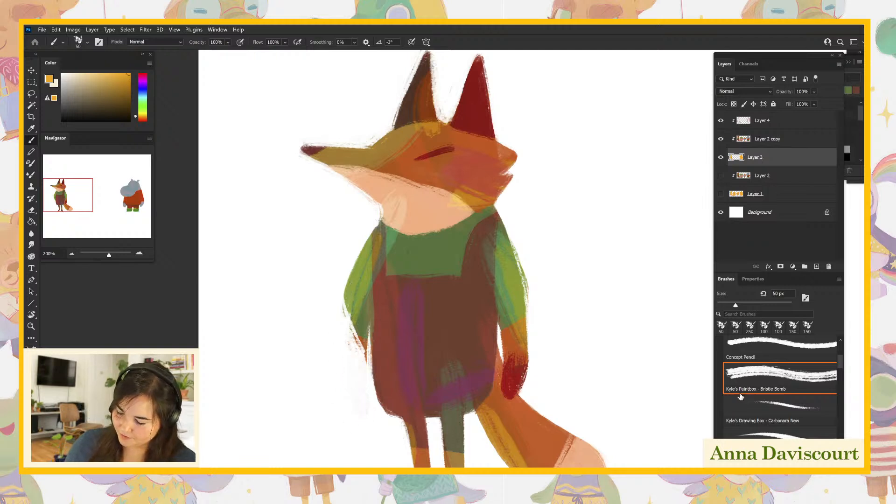
pyautogui.hotkey('ctrl', 'z')
pyautogui.hotkey('ctrl', 'z')
pyautogui.hotkey('ctrl', 'z')
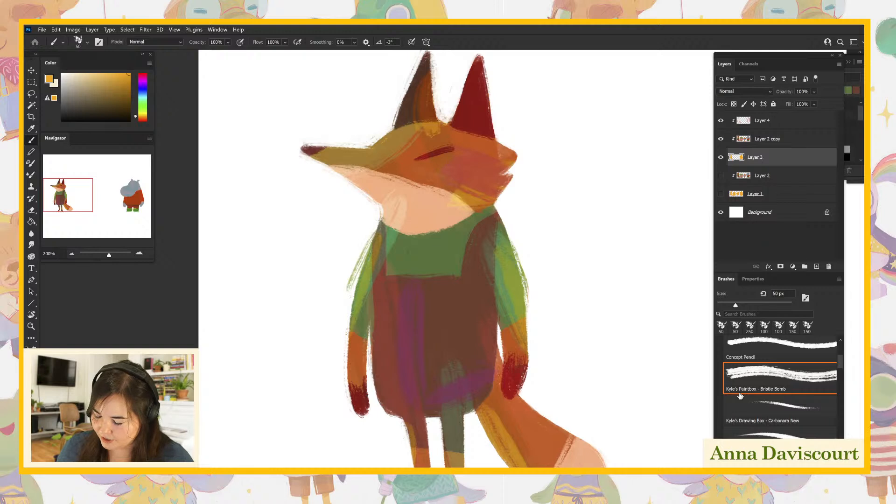
pyautogui.hotkey('ctrl', 'z')
# - Paint a watering can in base orange below the fox's front hand, with a looped handle, rounded body and straight spout
pyautogui.moveTo(605, 427); pyautogui.dragTo(613, 411)
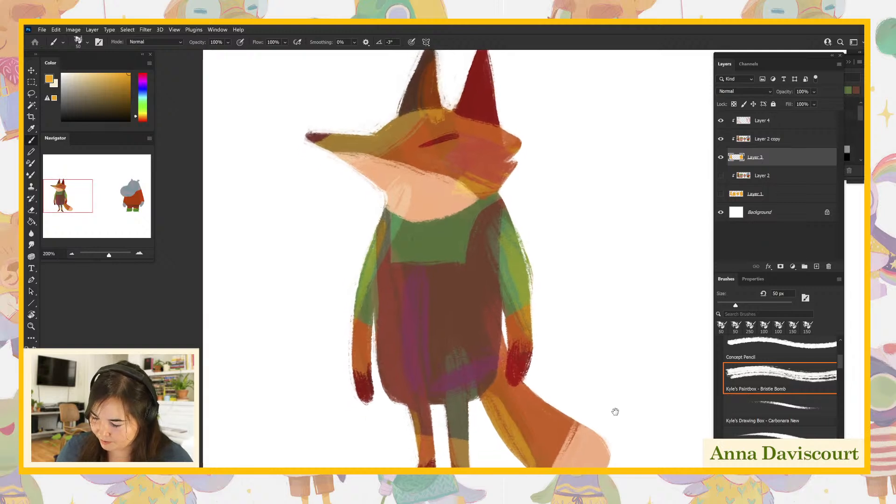
pyautogui.moveTo(351, 397)
pyautogui.mouseDown()
pyautogui.moveTo(366, 443)
pyautogui.moveTo(376, 435)
pyautogui.moveTo(356, 452)
pyautogui.moveTo(380, 411)
pyautogui.moveTo(376, 395)
pyautogui.moveTo(382, 437)
pyautogui.moveTo(383, 413)
pyautogui.mouseUp()
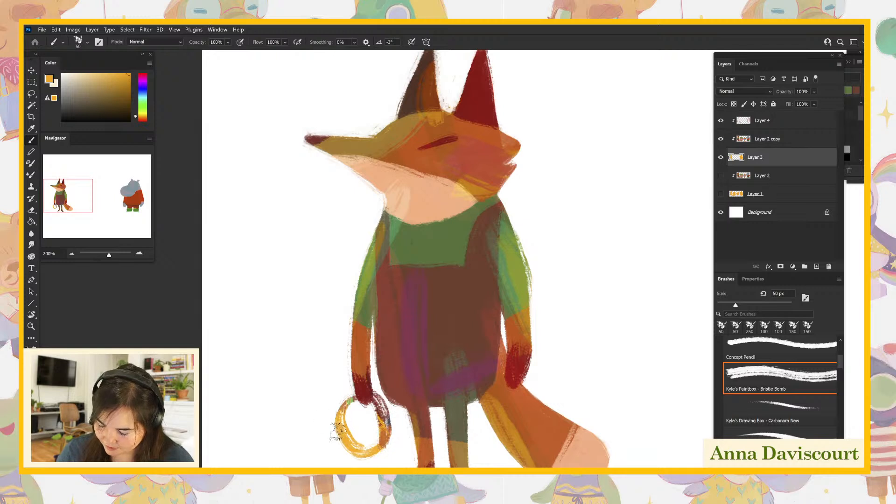
pyautogui.moveTo(337, 433); pyautogui.dragTo(290, 449)
pyautogui.moveTo(340, 430)
pyautogui.mouseDown()
pyautogui.moveTo(373, 425)
pyautogui.moveTo(364, 446)
pyautogui.moveTo(387, 432)
pyautogui.moveTo(340, 431)
pyautogui.moveTo(371, 456)
pyautogui.moveTo(378, 441)
pyautogui.moveTo(393, 439)
pyautogui.moveTo(390, 417)
pyautogui.moveTo(397, 422)
pyautogui.moveTo(334, 435)
pyautogui.mouseUp()
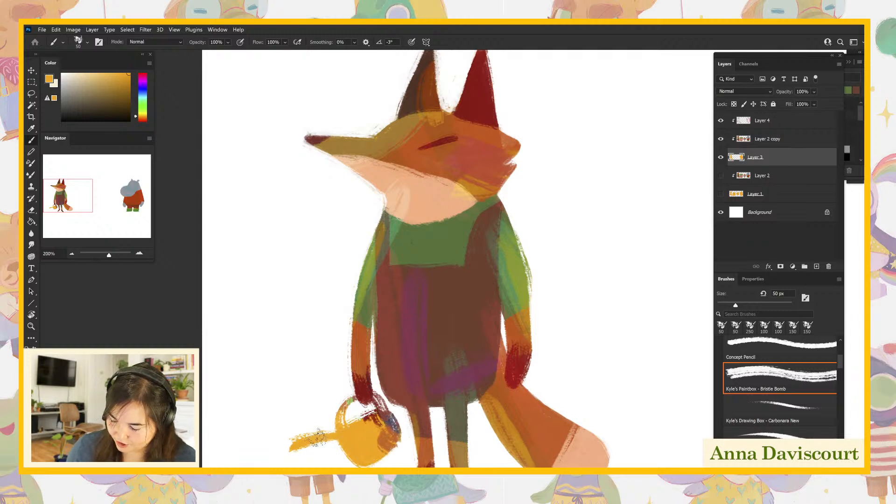
# - Reshape the watering can's spout into a curve and refine the body's outline by erasing and repainting
pyautogui.press('e')
pyautogui.moveTo(305, 430)
pyautogui.mouseDown()
pyautogui.moveTo(325, 437)
pyautogui.moveTo(332, 417)
pyautogui.mouseUp()
pyautogui.press('b')
pyautogui.moveTo(291, 444)
pyautogui.mouseDown()
pyautogui.moveTo(367, 457)
pyautogui.moveTo(348, 458)
pyautogui.moveTo(330, 440)
pyautogui.moveTo(306, 445)
pyautogui.moveTo(367, 456)
pyautogui.moveTo(350, 458)
pyautogui.moveTo(396, 443)
pyautogui.moveTo(369, 460)
pyautogui.moveTo(393, 420)
pyautogui.moveTo(372, 427)
pyautogui.moveTo(392, 442)
pyautogui.moveTo(392, 396)
pyautogui.moveTo(389, 418)
pyautogui.moveTo(381, 416)
pyautogui.moveTo(394, 442)
pyautogui.mouseUp()
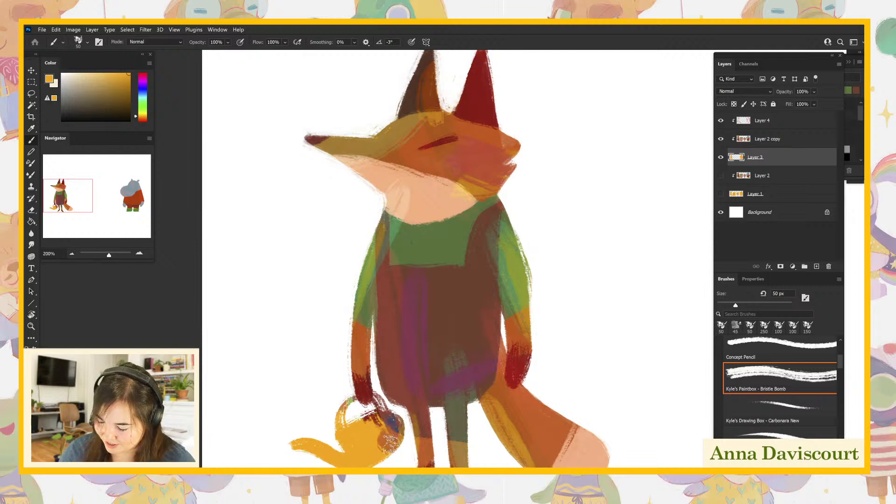
pyautogui.moveTo(339, 438)
pyautogui.mouseDown()
pyautogui.moveTo(347, 400)
pyautogui.moveTo(342, 412)
pyautogui.moveTo(383, 399)
pyautogui.moveTo(371, 394)
pyautogui.moveTo(394, 436)
pyautogui.moveTo(405, 422)
pyautogui.moveTo(394, 418)
pyautogui.moveTo(411, 423)
pyautogui.moveTo(385, 411)
pyautogui.moveTo(408, 401)
pyautogui.moveTo(410, 413)
pyautogui.moveTo(396, 409)
pyautogui.moveTo(403, 452)
pyautogui.mouseUp()
pyautogui.press('e')
pyautogui.press('b')
pyautogui.moveTo(401, 413); pyautogui.dragTo(408, 446)
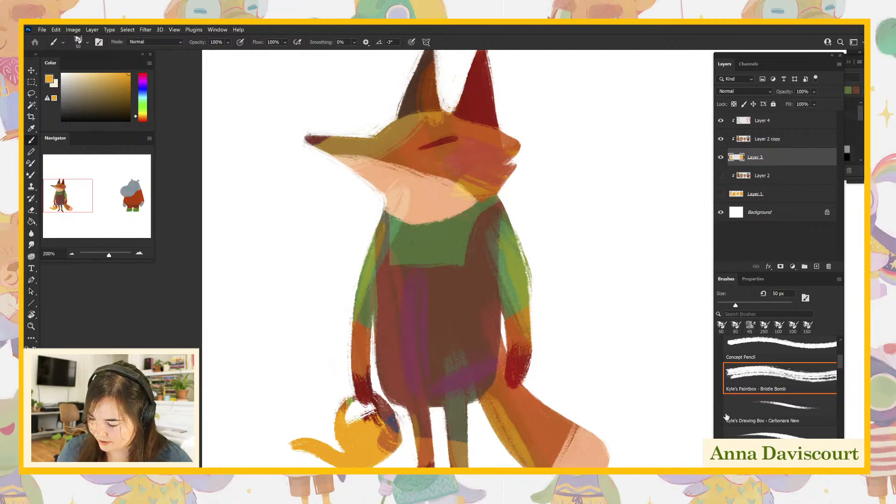
# - Replace the straight rear arm with a bent arm resting on the fox's hip, and repair the overalls and tail edges on Layer 3
pyautogui.moveTo(521, 357)
pyautogui.mouseDown()
pyautogui.moveTo(506, 387)
pyautogui.moveTo(523, 377)
pyautogui.moveTo(510, 246)
pyautogui.moveTo(522, 246)
pyautogui.moveTo(509, 223)
pyautogui.moveTo(544, 291)
pyautogui.moveTo(509, 329)
pyautogui.moveTo(530, 258)
pyautogui.moveTo(509, 229)
pyautogui.moveTo(529, 272)
pyautogui.mouseUp()
pyautogui.moveTo(498, 204)
pyautogui.mouseDown()
pyautogui.moveTo(541, 290)
pyautogui.moveTo(500, 323)
pyautogui.moveTo(537, 282)
pyautogui.moveTo(513, 321)
pyautogui.moveTo(538, 281)
pyautogui.moveTo(530, 245)
pyautogui.moveTo(547, 288)
pyautogui.moveTo(525, 317)
pyautogui.moveTo(551, 274)
pyautogui.moveTo(528, 254)
pyautogui.moveTo(505, 212)
pyautogui.moveTo(546, 258)
pyautogui.mouseUp()
pyautogui.moveTo(509, 213); pyautogui.dragTo(557, 280)
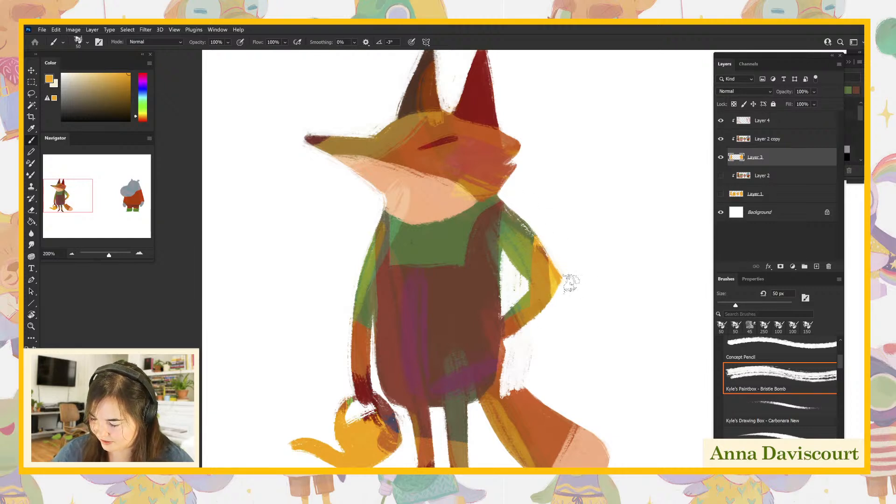
pyautogui.moveTo(515, 298); pyautogui.dragTo(516, 308)
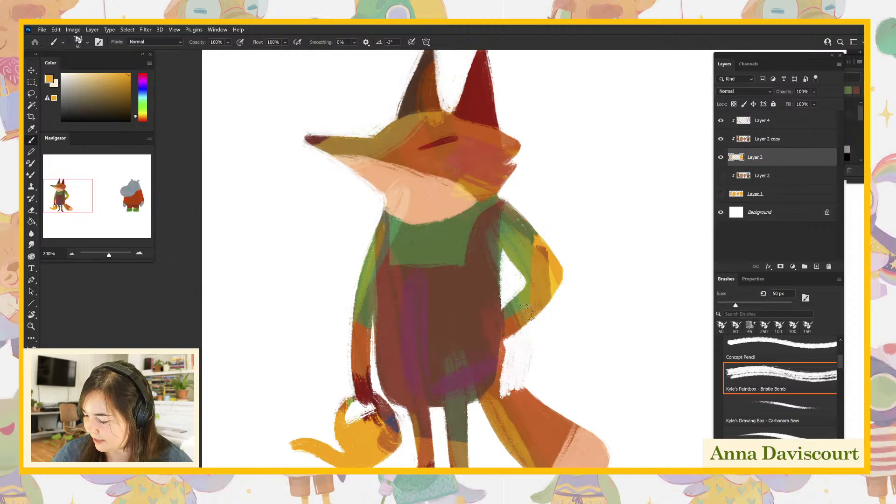
pyautogui.moveTo(498, 363)
pyautogui.mouseDown()
pyautogui.moveTo(509, 379)
pyautogui.moveTo(504, 357)
pyautogui.moveTo(502, 394)
pyautogui.mouseUp()
pyautogui.moveTo(503, 345)
pyautogui.mouseDown()
pyautogui.moveTo(544, 396)
pyautogui.moveTo(533, 387)
pyautogui.mouseUp()
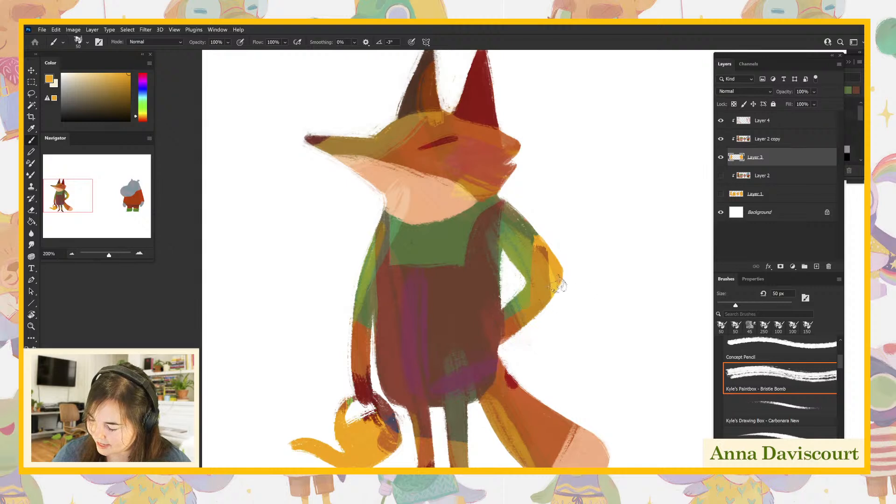
# - Color the bent arm on Layer 2 copy with a dark red hand, orange forearm and green sleeve, using colors sampled from the fox
pyautogui.click(759, 141)
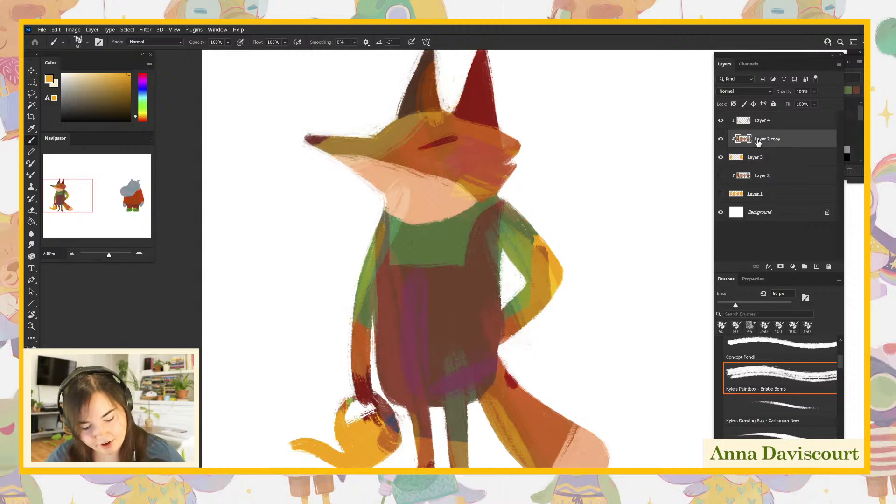
pyautogui.keyDown('alt'); pyautogui.click(369, 384); pyautogui.keyUp('alt')
pyautogui.keyDown('alt'); pyautogui.click(369, 382); pyautogui.keyUp('alt')
pyautogui.moveTo(495, 324)
pyautogui.mouseDown()
pyautogui.moveTo(513, 277)
pyautogui.moveTo(495, 297)
pyautogui.moveTo(510, 311)
pyautogui.moveTo(516, 294)
pyautogui.moveTo(528, 298)
pyautogui.moveTo(526, 290)
pyautogui.moveTo(559, 276)
pyautogui.mouseUp()
pyautogui.keyDown('alt'); pyautogui.click(458, 148); pyautogui.keyUp('alt')
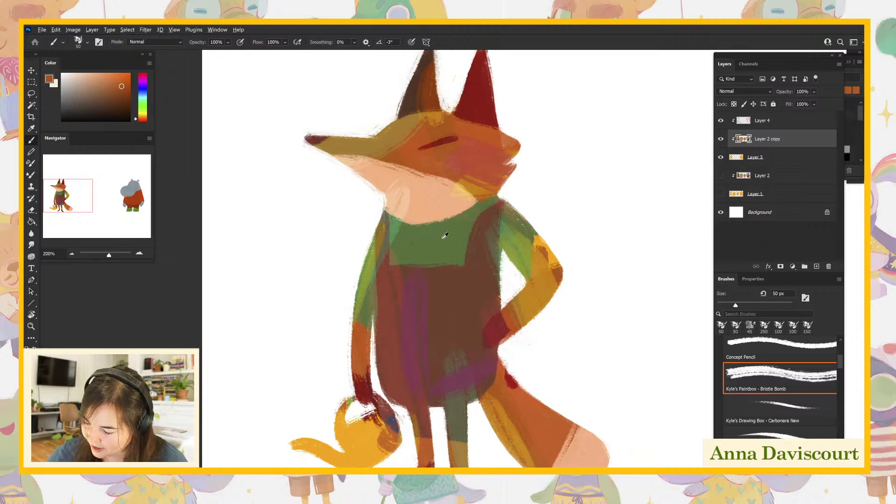
pyautogui.keyDown('alt'); pyautogui.click(462, 231); pyautogui.keyUp('alt')
pyautogui.moveTo(541, 256); pyautogui.dragTo(549, 256)
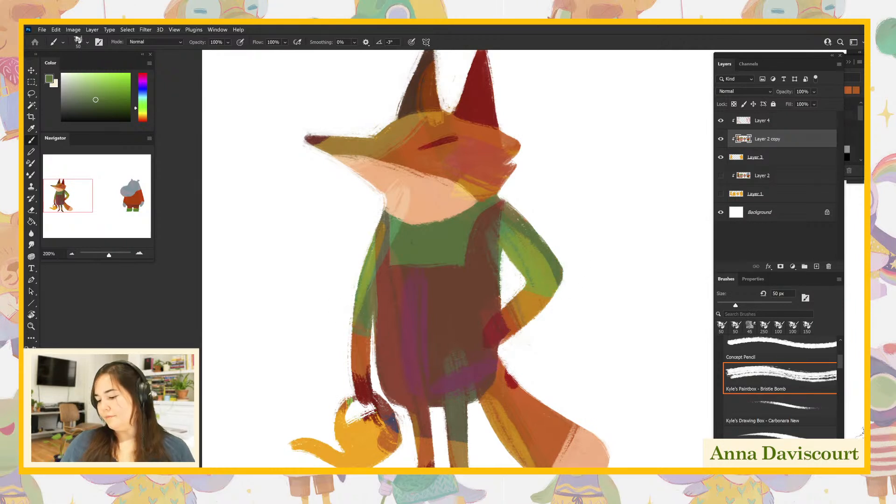
# - Paint over the dark red spot at the top of the fox's tail with orange sampled from the tail
pyautogui.keyDown('alt'); pyautogui.click(503, 405); pyautogui.keyUp('alt')
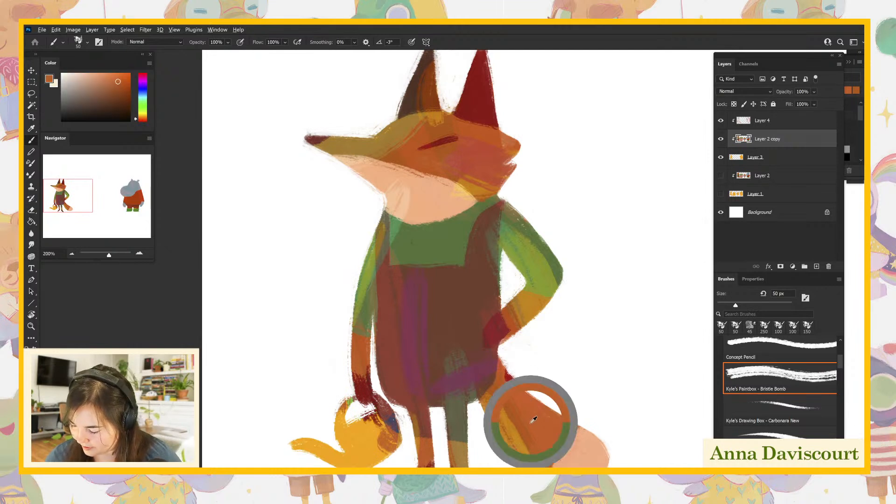
pyautogui.moveTo(511, 377); pyautogui.dragTo(526, 399)
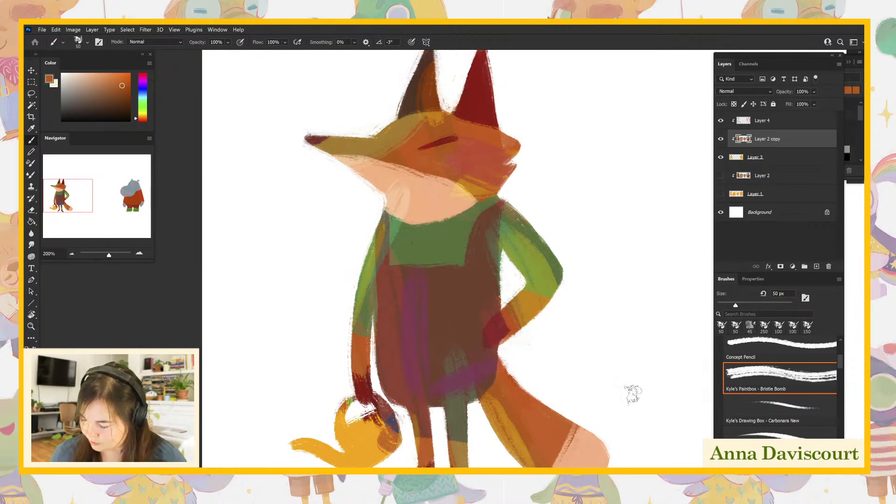
pyautogui.moveTo(596, 420); pyautogui.dragTo(597, 443)
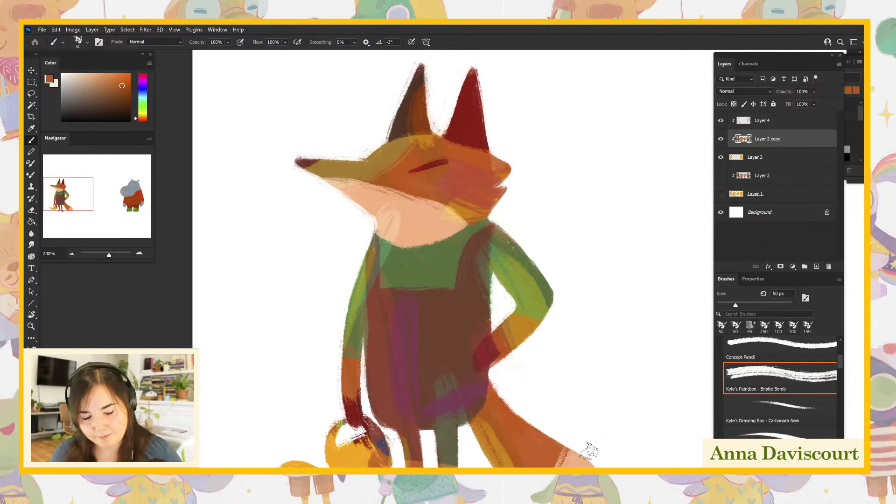
pyautogui.hotkey('ctrl', '-')
pyautogui.hotkey('ctrl', '-')
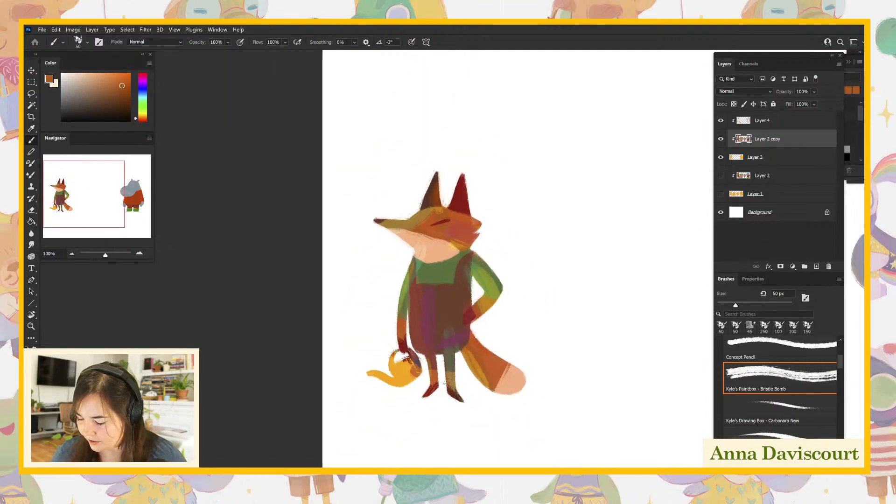
# - Color the fox's watering can blue-gray on Layer 2 copy, covering its spout, body and handle, using the hippo's color
pyautogui.moveTo(647, 379); pyautogui.dragTo(605, 353)
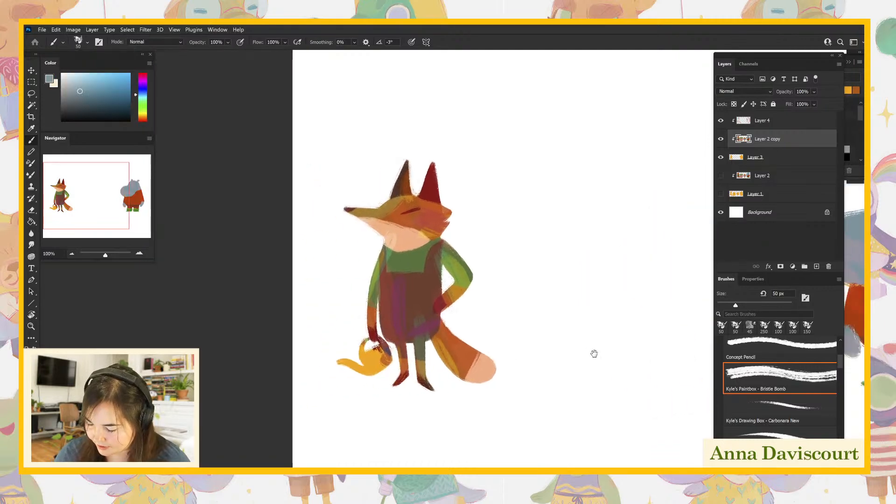
pyautogui.moveTo(376, 363)
pyautogui.mouseDown()
pyautogui.moveTo(364, 371)
pyautogui.moveTo(343, 365)
pyautogui.mouseUp()
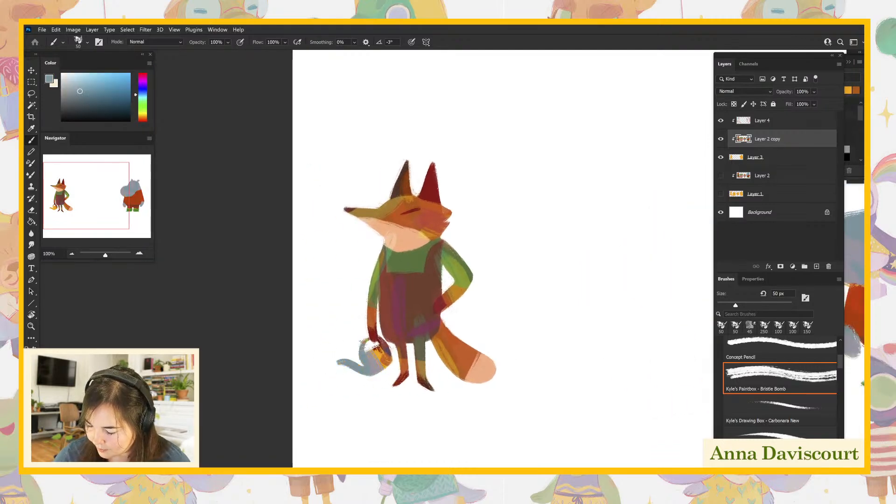
pyautogui.moveTo(379, 338); pyautogui.dragTo(385, 356)
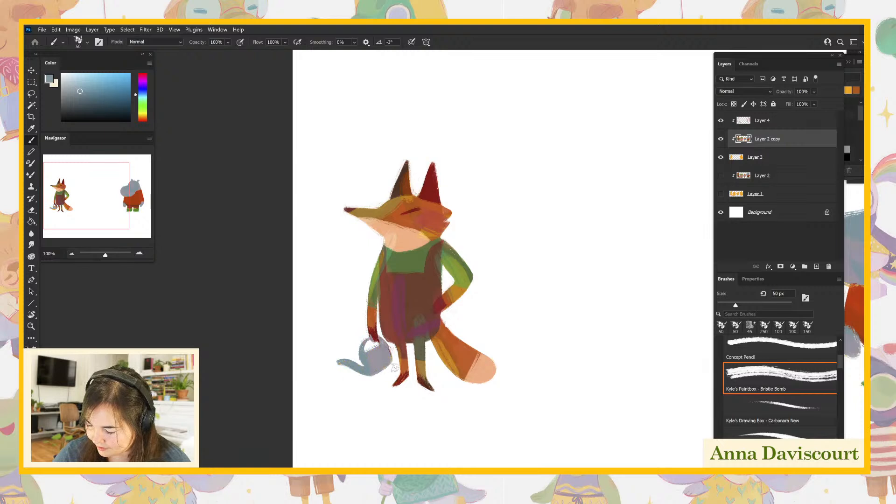
pyautogui.moveTo(644, 368); pyautogui.dragTo(619, 403)
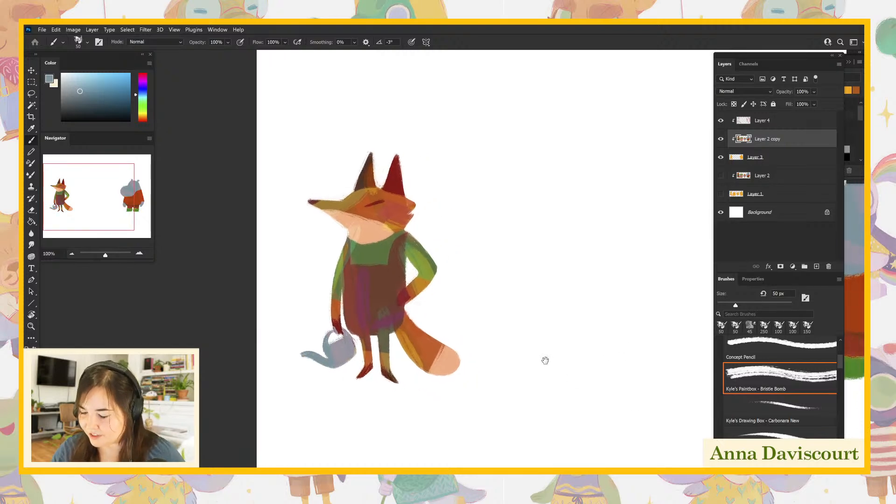
# - Clean up the fox's shoulders and overall straps with sampled green and brown, extending the green shirt down along the bib's upper edge
pyautogui.keyDown('alt'); pyautogui.click(383, 250); pyautogui.keyUp('alt')
pyautogui.moveTo(409, 240); pyautogui.dragTo(411, 239)
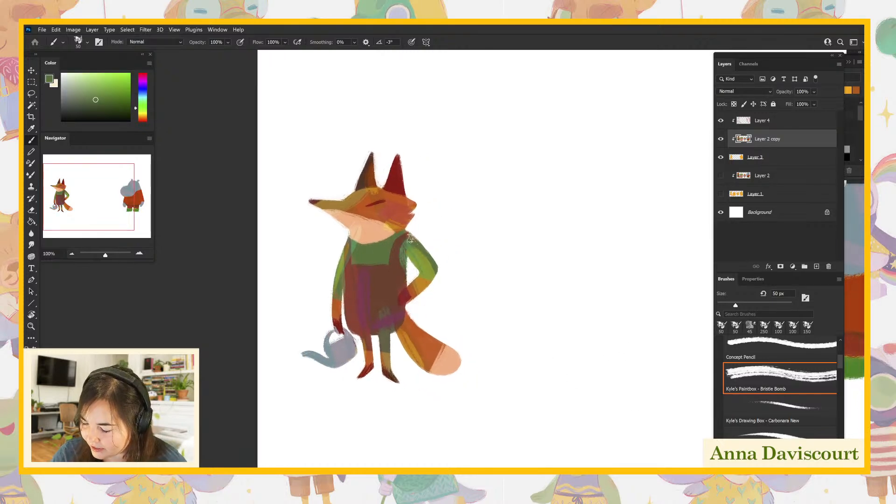
pyautogui.keyDown('alt'); pyautogui.click(394, 262); pyautogui.keyUp('alt')
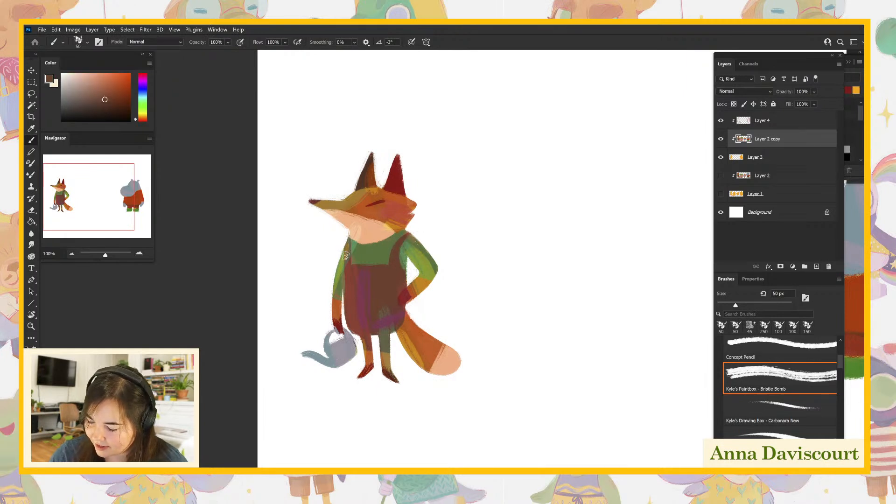
pyautogui.keyDown('alt'); pyautogui.click(363, 255); pyautogui.keyUp('alt')
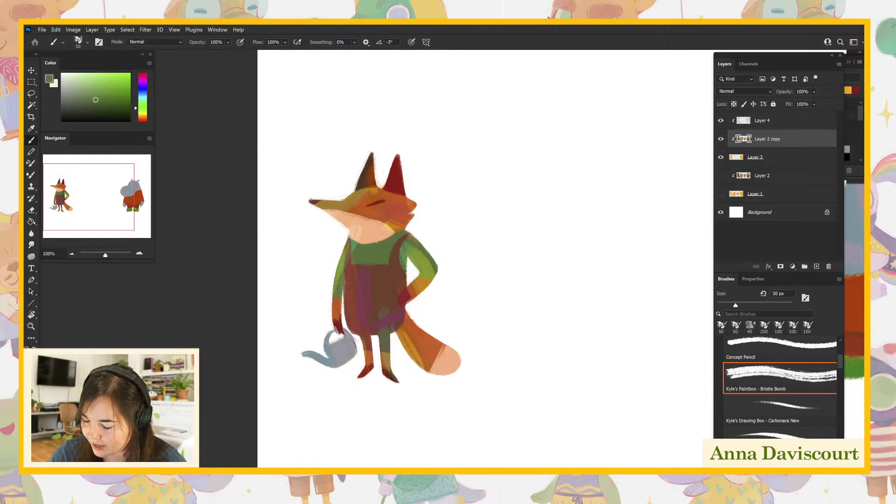
pyautogui.keyDown('alt'); pyautogui.click(379, 277); pyautogui.keyUp('alt')
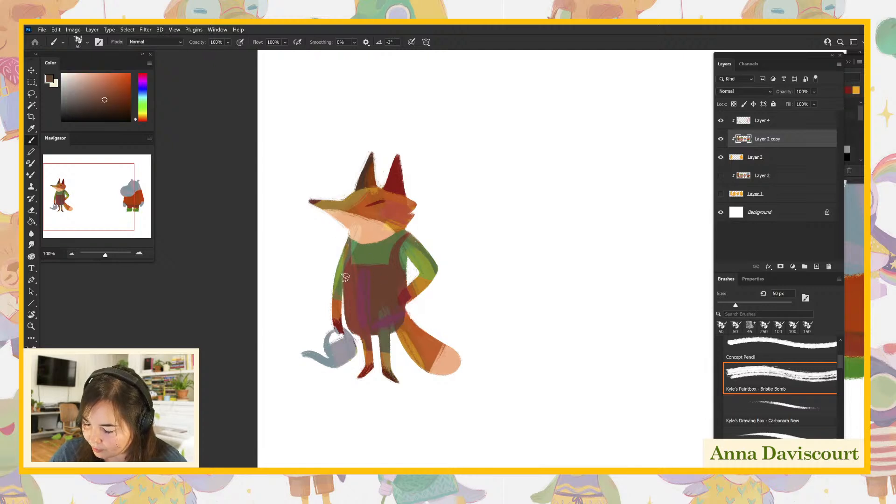
pyautogui.keyDown('alt'); pyautogui.click(381, 252); pyautogui.keyUp('alt')
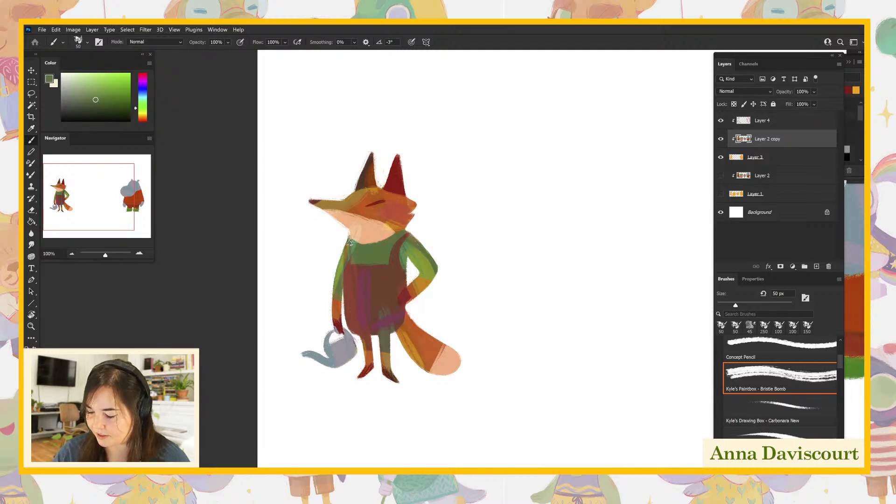
pyautogui.moveTo(351, 261); pyautogui.dragTo(390, 261)
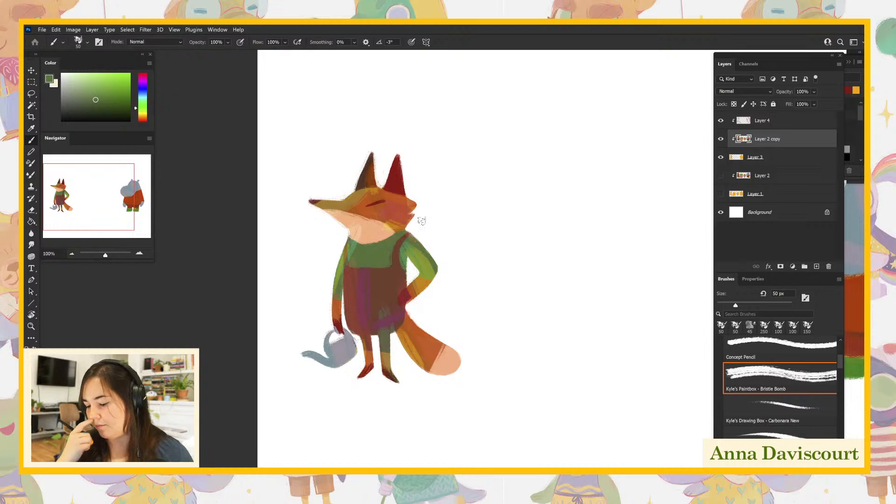
# - Refine the fox's rear overall strap, shoulder and bib edge by alternating sampled brown and green
pyautogui.keyDown('alt'); pyautogui.click(388, 273); pyautogui.keyUp('alt')
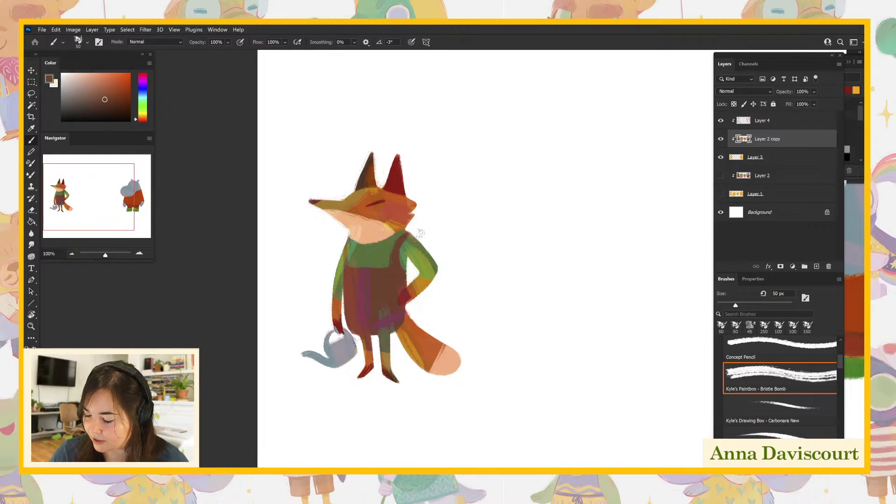
pyautogui.keyDown('alt'); pyautogui.click(398, 239); pyautogui.keyUp('alt')
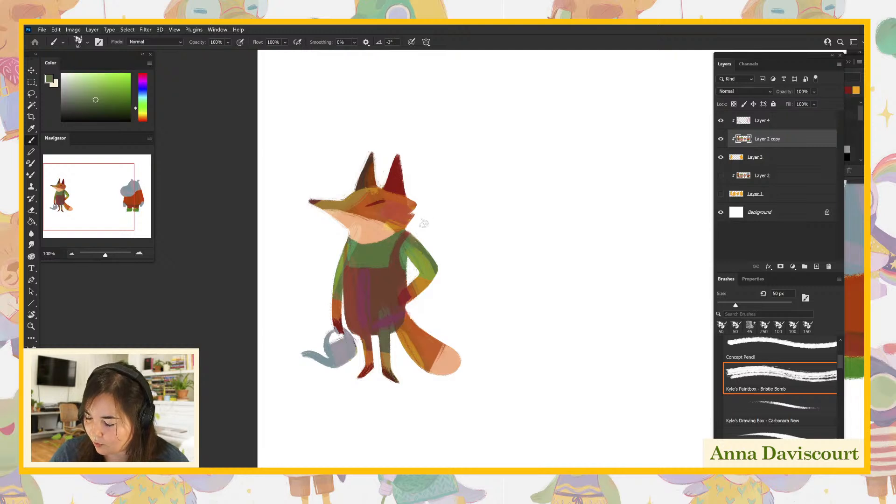
pyautogui.keyDown('alt'); pyautogui.click(393, 272); pyautogui.keyUp('alt')
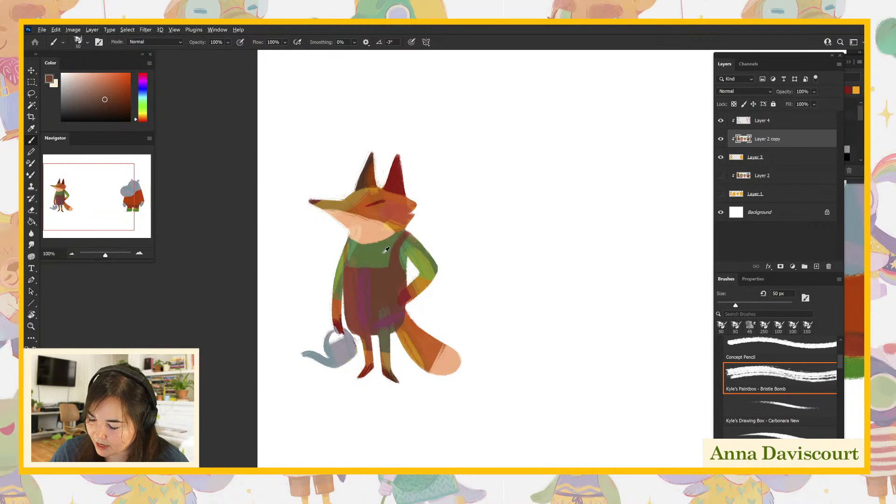
pyautogui.keyDown('alt'); pyautogui.click(397, 238); pyautogui.keyUp('alt')
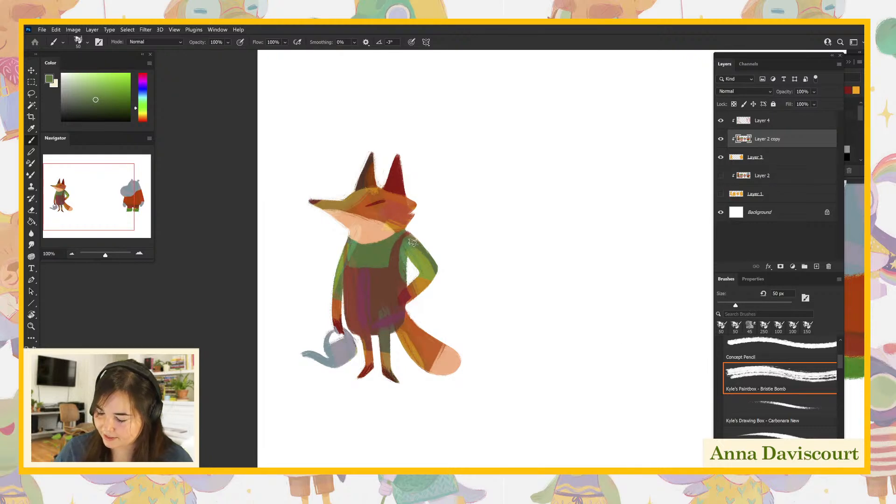
pyautogui.keyDown('alt'); pyautogui.click(380, 281); pyautogui.keyUp('alt')
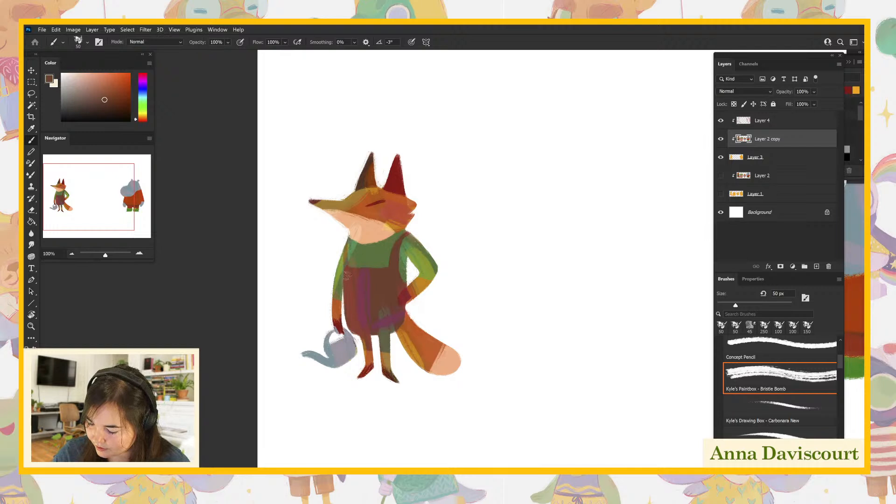
# - Examine the recolored fox and the hippo's shapes and color areas, both up close and as a whole
pyautogui.moveTo(573, 424); pyautogui.dragTo(541, 438)
pyautogui.moveTo(597, 426); pyautogui.dragTo(556, 419)
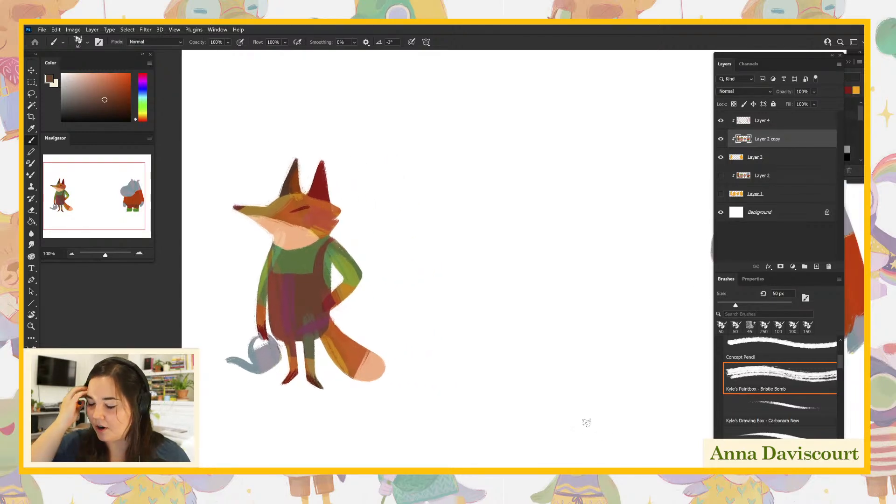
pyautogui.moveTo(622, 309); pyautogui.dragTo(382, 334)
pyautogui.moveTo(610, 348); pyautogui.dragTo(484, 358)
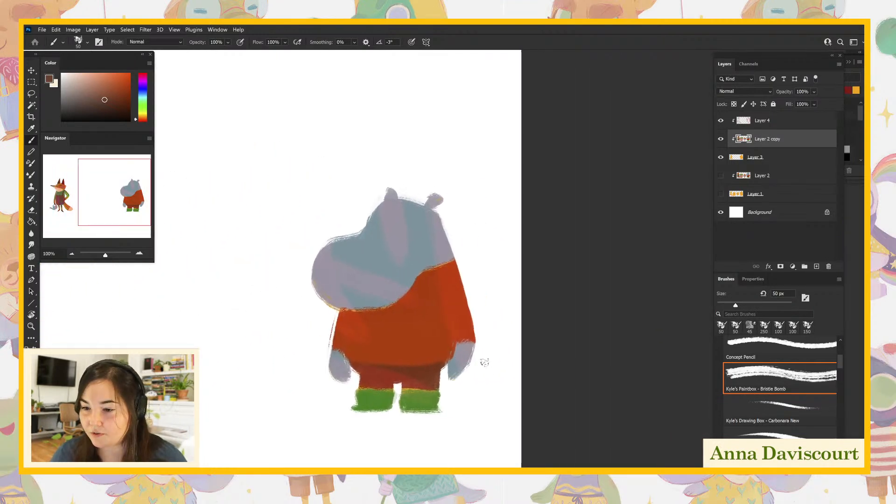
pyautogui.hotkey('ctrl', '+')
pyautogui.moveTo(512, 352); pyautogui.dragTo(600, 303)
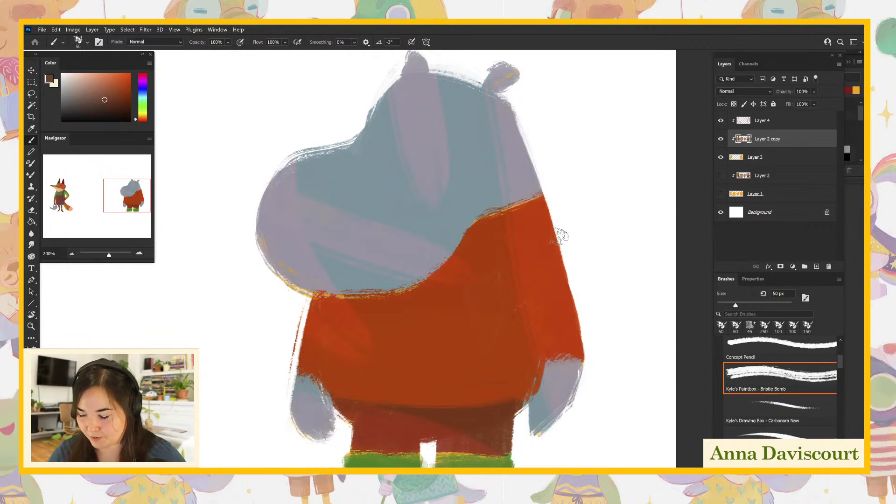
pyautogui.moveTo(617, 351); pyautogui.dragTo(640, 345)
pyautogui.hotkey('ctrl', '-')
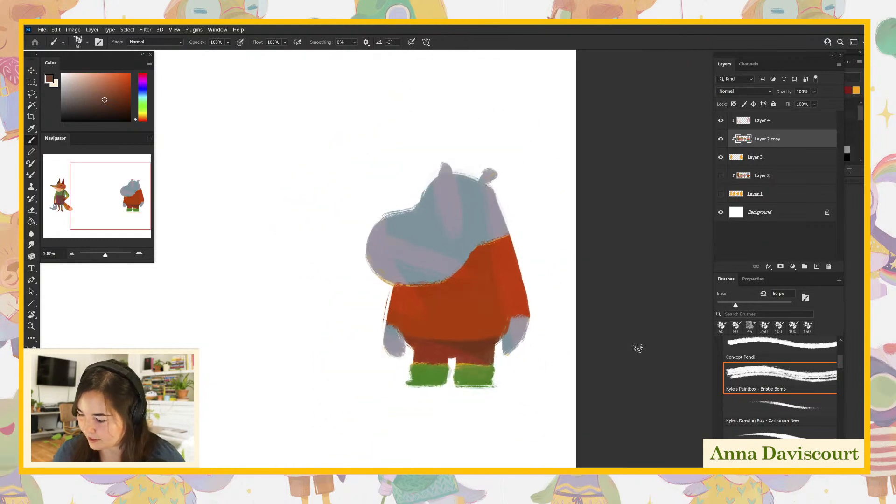
# - Make the Soft Light layer, Layer 4, active and shift the paint color's hue to yellow
pyautogui.click(764, 126)
pyautogui.moveTo(707, 138); pyautogui.dragTo(576, 282)
pyautogui.click(144, 115)
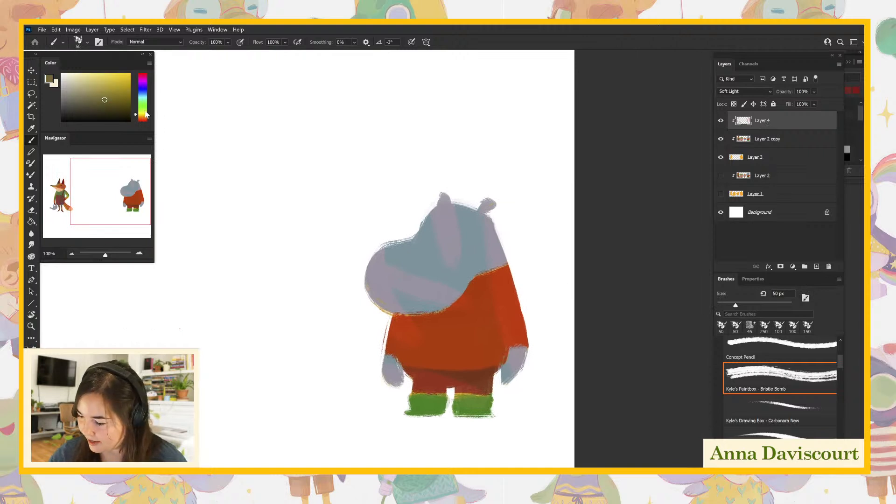
# - Compare the hippo's base silhouette, flat colors and Soft Light shading by toggling Layer 4 and Layer 2 copy, ending with Layer 4 active
pyautogui.click(721, 122)
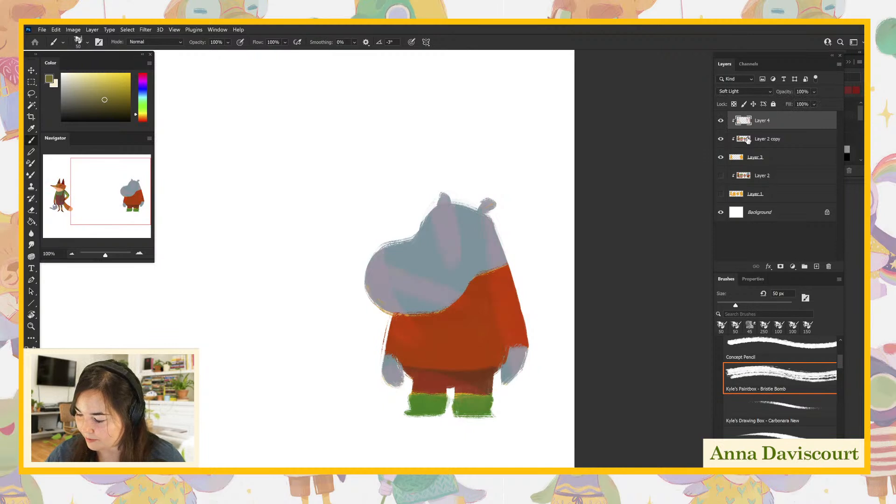
pyautogui.hotkey('ctrl', '+')
pyautogui.moveTo(566, 317); pyautogui.dragTo(565, 271)
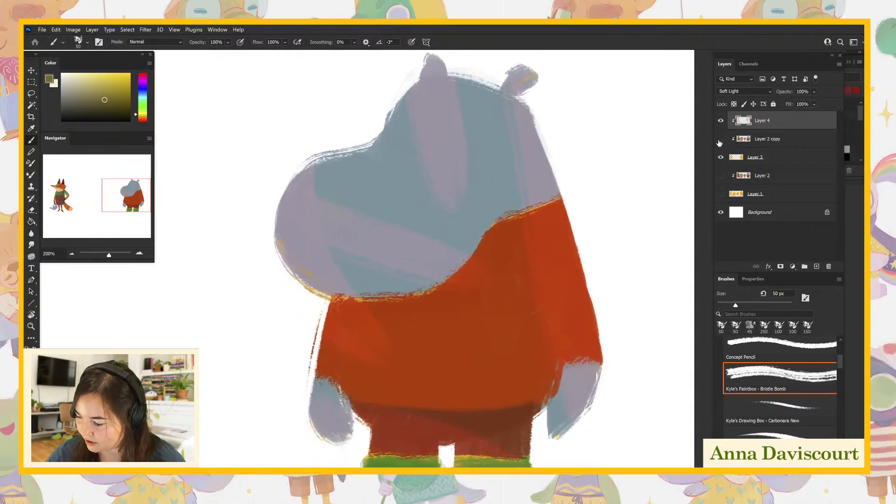
pyautogui.moveTo(720, 142); pyautogui.dragTo(721, 120)
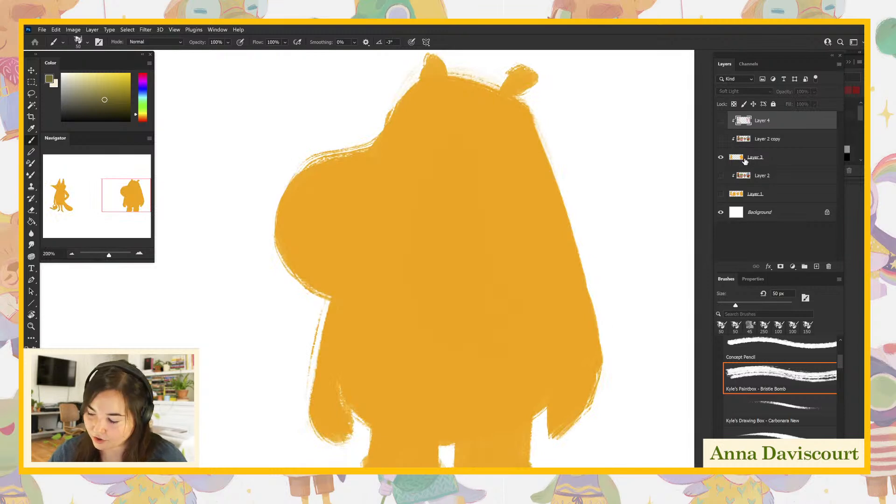
pyautogui.click(766, 157)
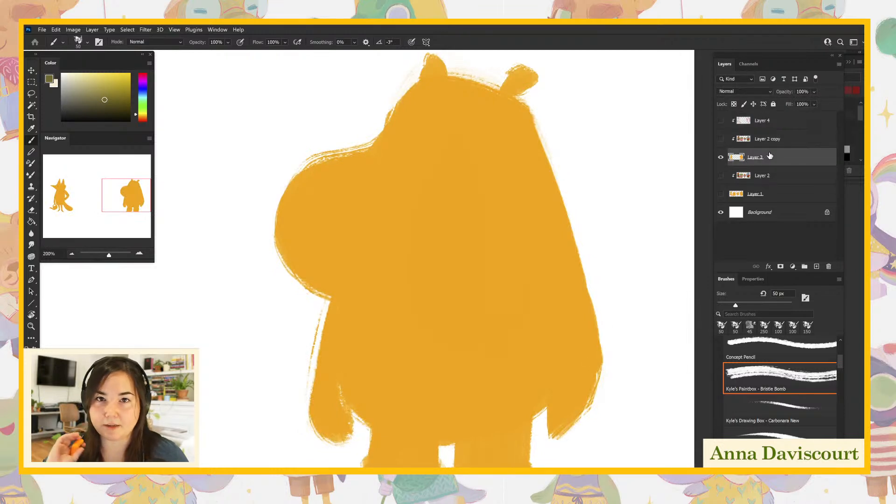
pyautogui.click(722, 140)
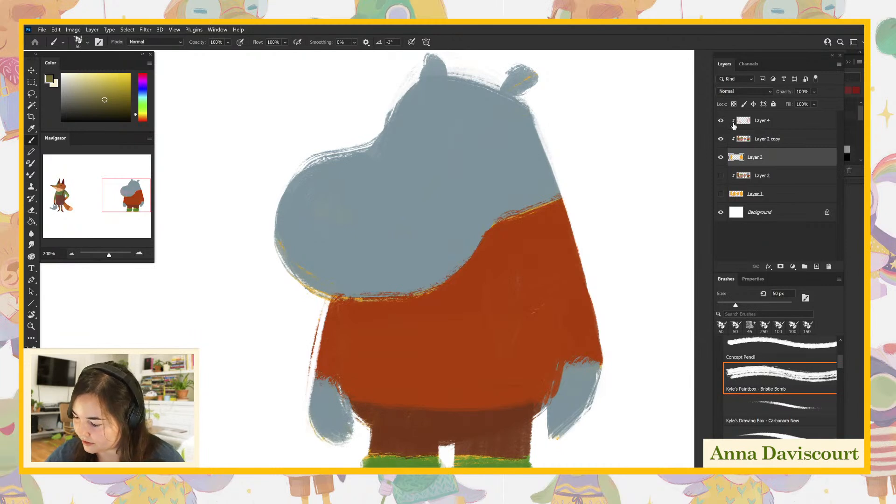
pyautogui.click(765, 122)
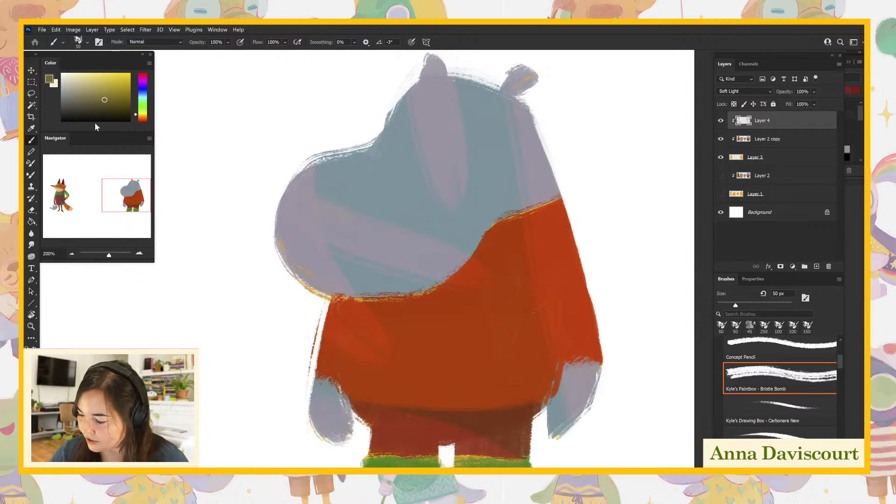
pyautogui.click(820, 267)
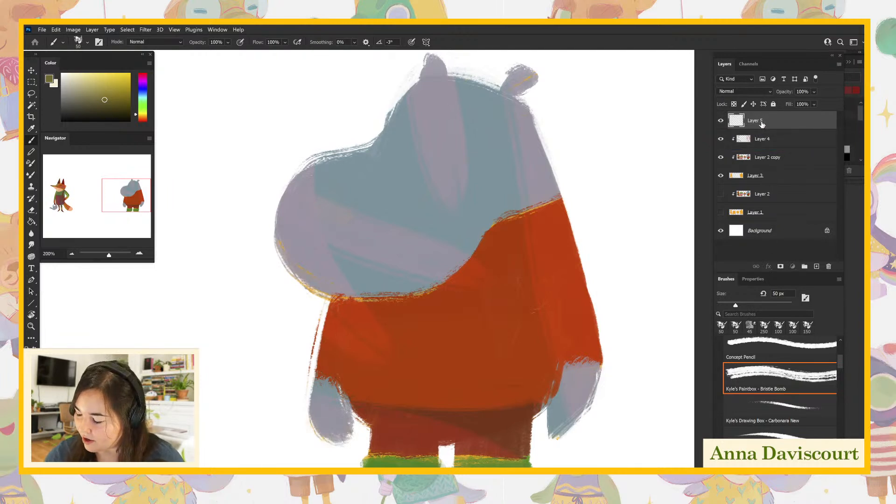
pyautogui.moveTo(762, 128); pyautogui.dragTo(775, 157)
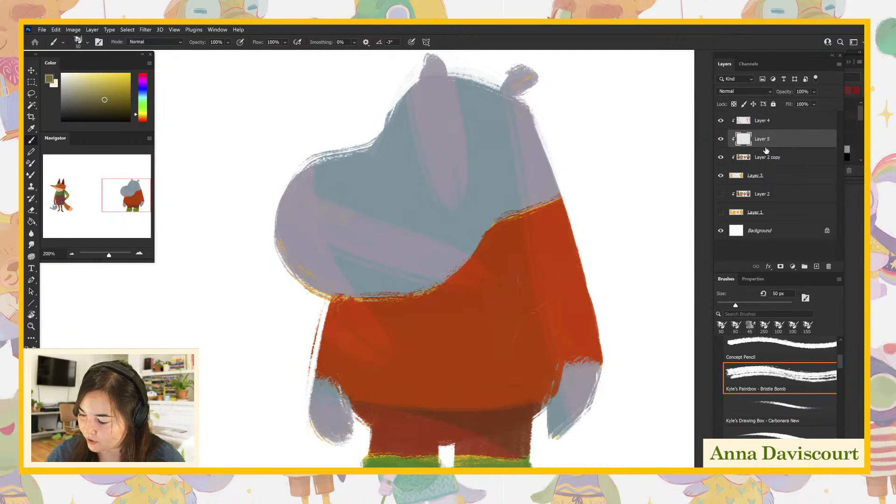
pyautogui.moveTo(762, 144); pyautogui.dragTo(773, 124)
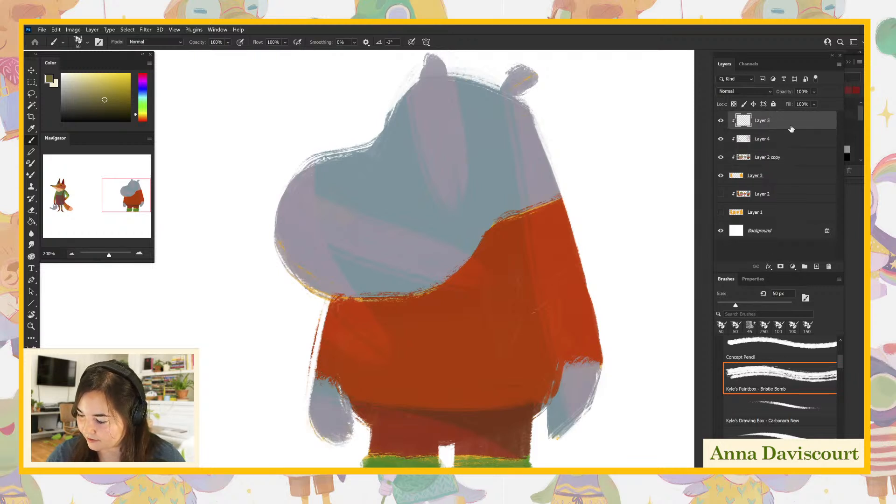
pyautogui.press('Delete')
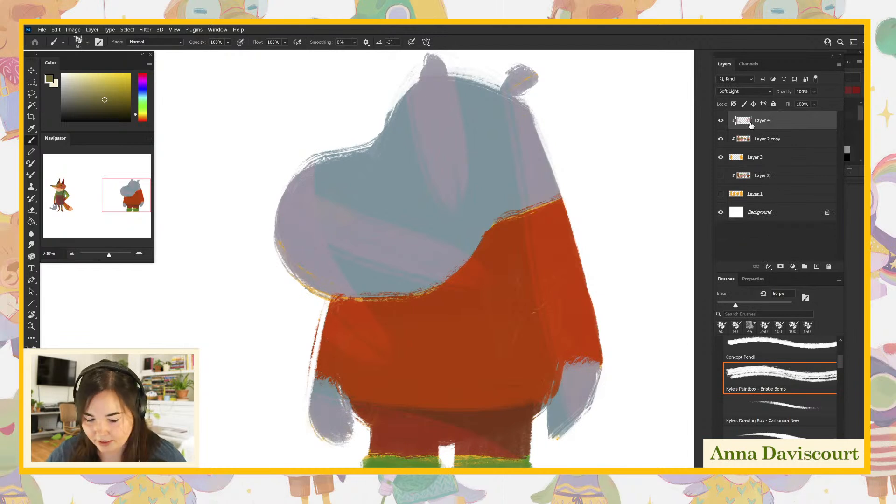
# - Paint bright yellow highlights with a 100 px brush along the hippo's snout bridge, sleeve and the side of its shirt
pyautogui.moveTo(112, 90); pyautogui.dragTo(117, 73)
pyautogui.moveTo(295, 179); pyautogui.dragTo(285, 278)
pyautogui.press(']')
pyautogui.press(']')
pyautogui.press(']')
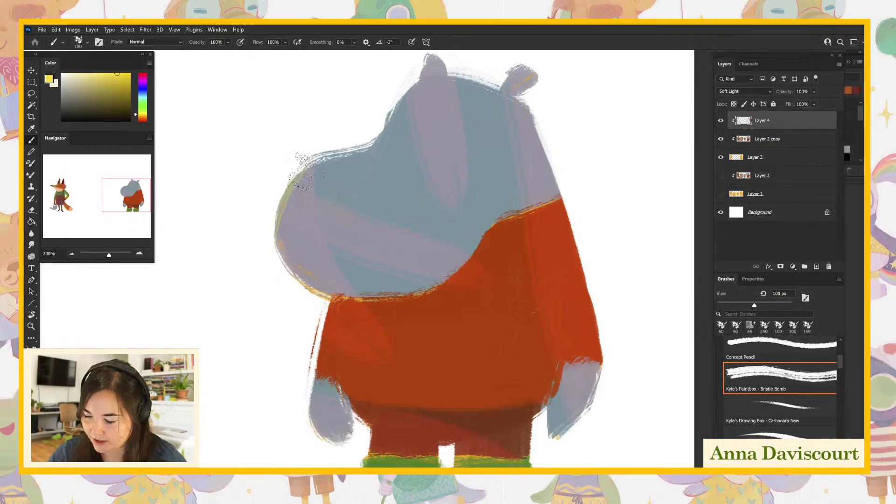
pyautogui.moveTo(285, 200); pyautogui.dragTo(383, 143)
pyautogui.moveTo(567, 215); pyautogui.dragTo(586, 327)
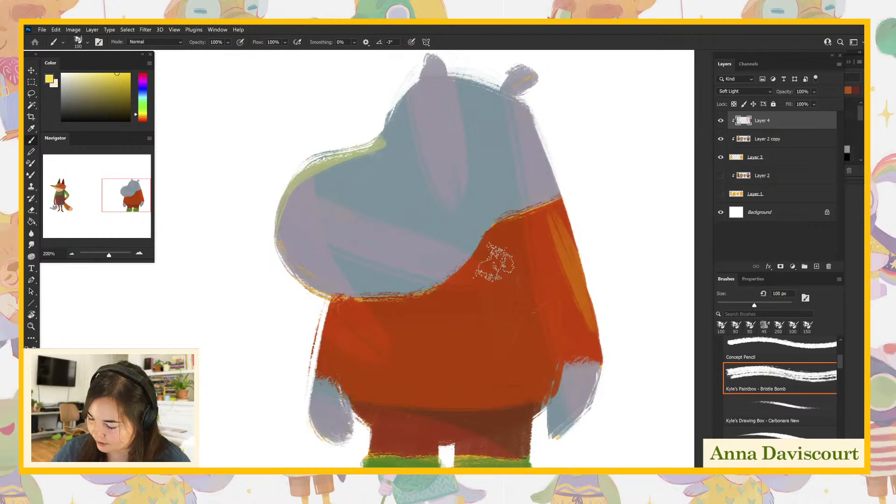
pyautogui.moveTo(513, 268); pyautogui.dragTo(534, 376)
# - Switch to a saturated blue and, with the brush enlarged to 200 px, add broad strokes to the hippo's head, snout, shirt and hand
pyautogui.click(145, 91)
pyautogui.click(104, 80)
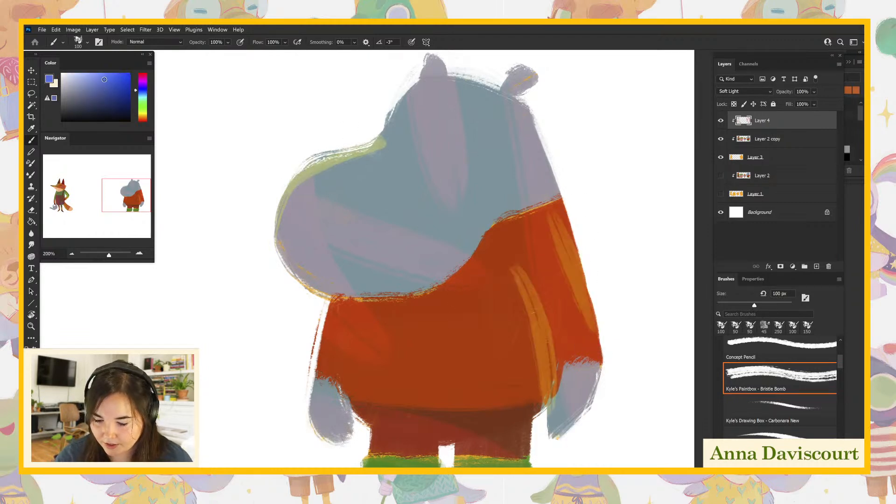
pyautogui.press(']')
pyautogui.press(']')
pyautogui.press(']')
pyautogui.press(']')
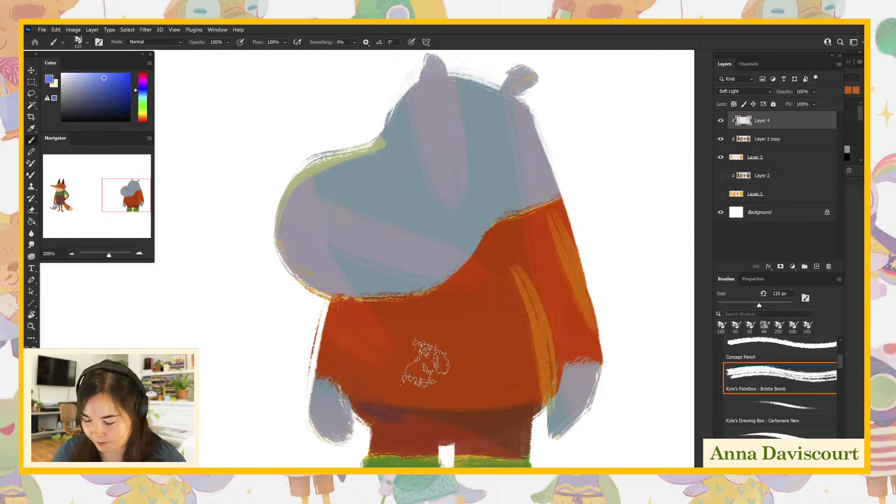
pyautogui.moveTo(466, 246)
pyautogui.mouseDown()
pyautogui.moveTo(498, 205)
pyautogui.moveTo(533, 112)
pyautogui.mouseUp()
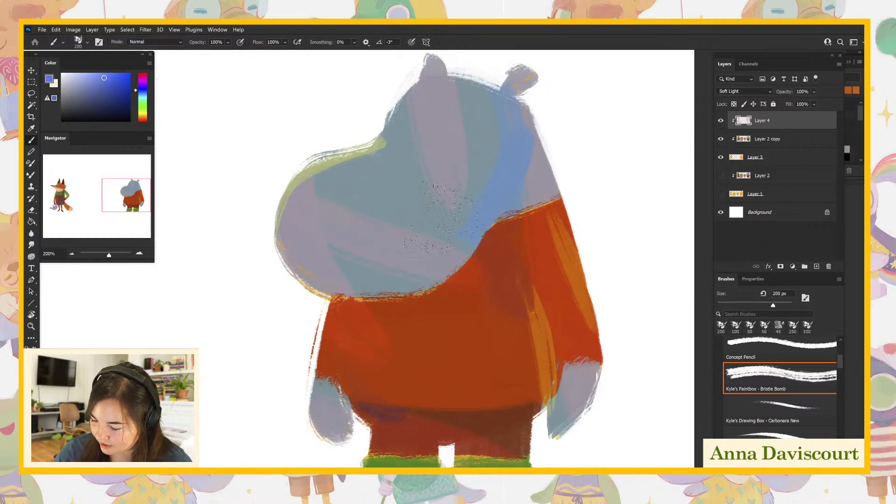
pyautogui.moveTo(366, 191); pyautogui.dragTo(389, 331)
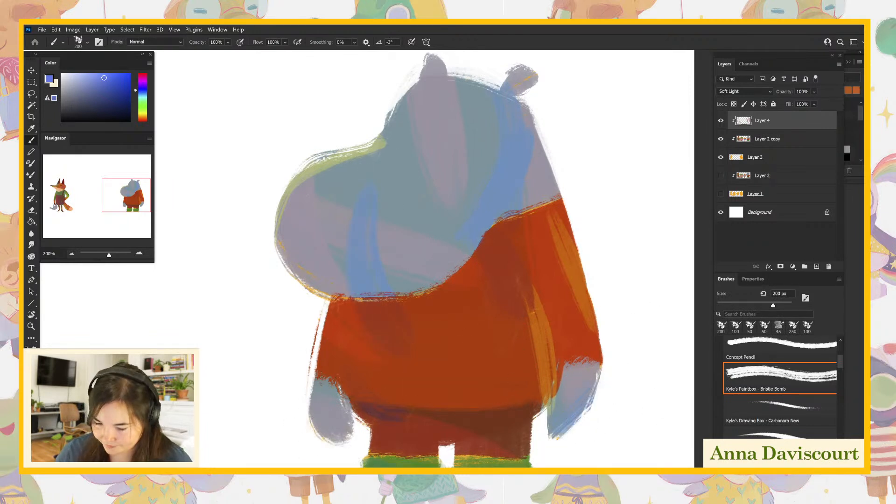
# - Add bright green strokes to the hippo's forehead, sleeve, front hand and lower belly
pyautogui.moveTo(145, 103); pyautogui.dragTo(146, 109)
pyautogui.moveTo(111, 78); pyautogui.dragTo(112, 77)
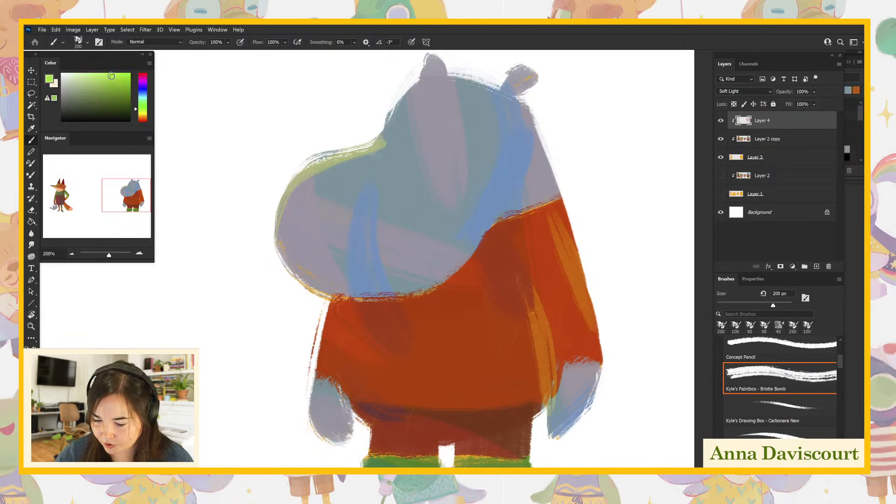
pyautogui.moveTo(426, 70); pyautogui.dragTo(374, 168)
pyautogui.moveTo(552, 238); pyautogui.dragTo(570, 352)
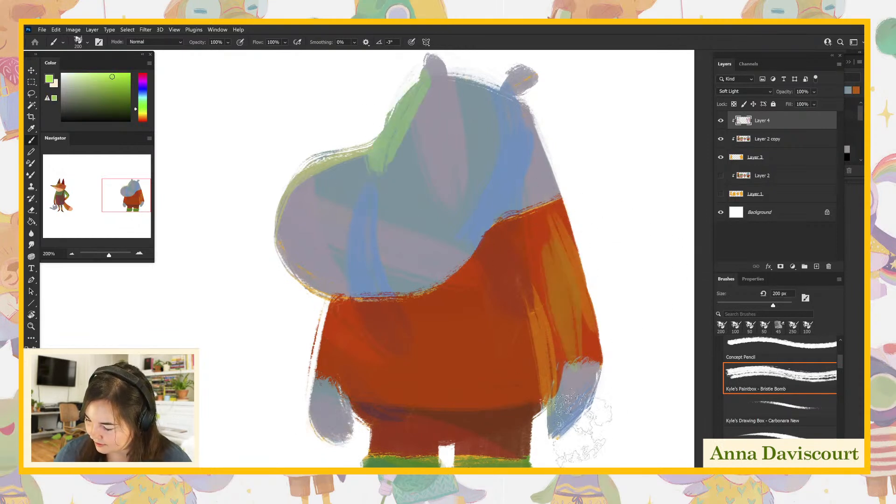
pyautogui.moveTo(301, 377); pyautogui.dragTo(413, 416)
# - Brush light purple over the shirt's belly, the rear hand and the top of the hippo's head
pyautogui.moveTo(142, 109); pyautogui.dragTo(142, 81)
pyautogui.click(83, 80)
pyautogui.click(83, 73)
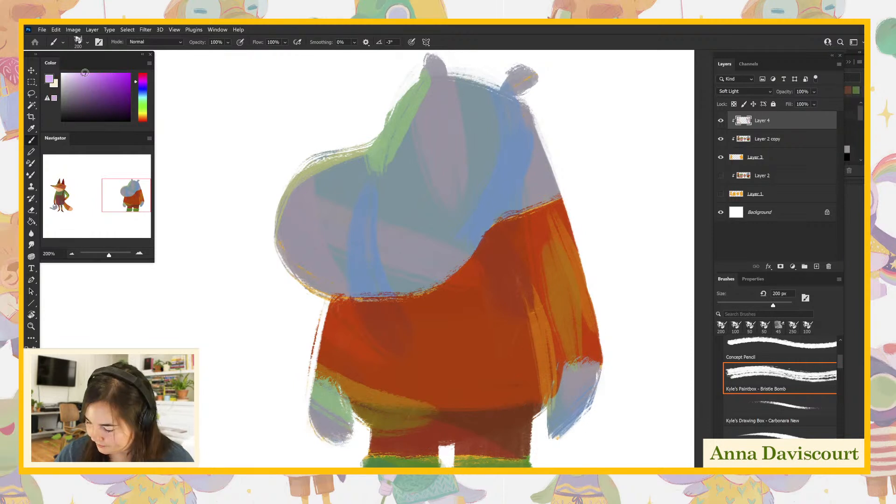
pyautogui.moveTo(446, 315)
pyautogui.mouseDown()
pyautogui.moveTo(518, 399)
pyautogui.moveTo(577, 376)
pyautogui.mouseUp()
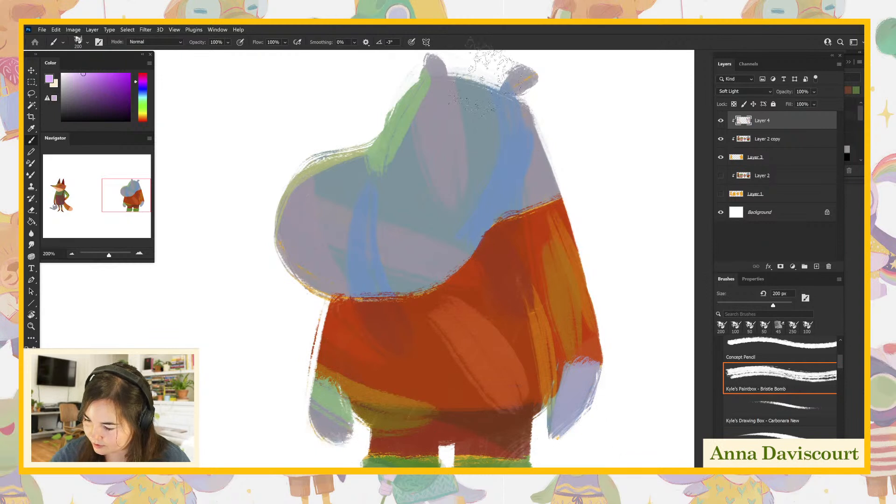
pyautogui.moveTo(415, 59); pyautogui.dragTo(559, 89)
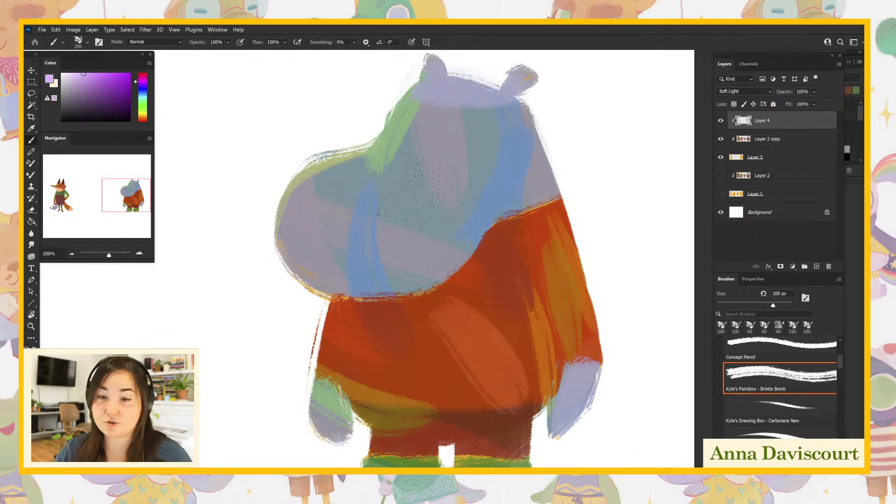
# - Tint the hippo's cheek, snout, nostril, ears and hands with magenta
pyautogui.click(146, 77)
pyautogui.moveTo(106, 78); pyautogui.dragTo(112, 75)
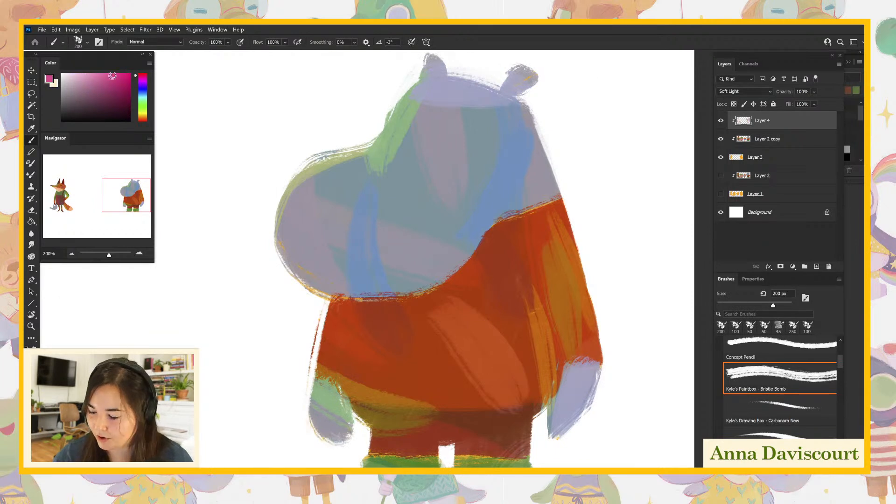
pyautogui.moveTo(485, 172); pyautogui.dragTo(495, 184)
pyautogui.moveTo(341, 145)
pyautogui.mouseDown()
pyautogui.moveTo(314, 271)
pyautogui.moveTo(357, 180)
pyautogui.mouseUp()
pyautogui.moveTo(511, 82); pyautogui.dragTo(532, 73)
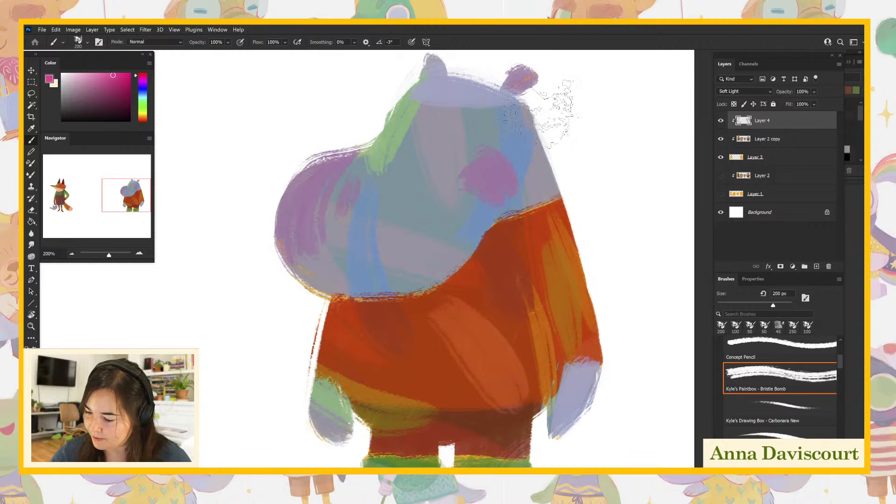
pyautogui.moveTo(427, 72); pyautogui.dragTo(444, 60)
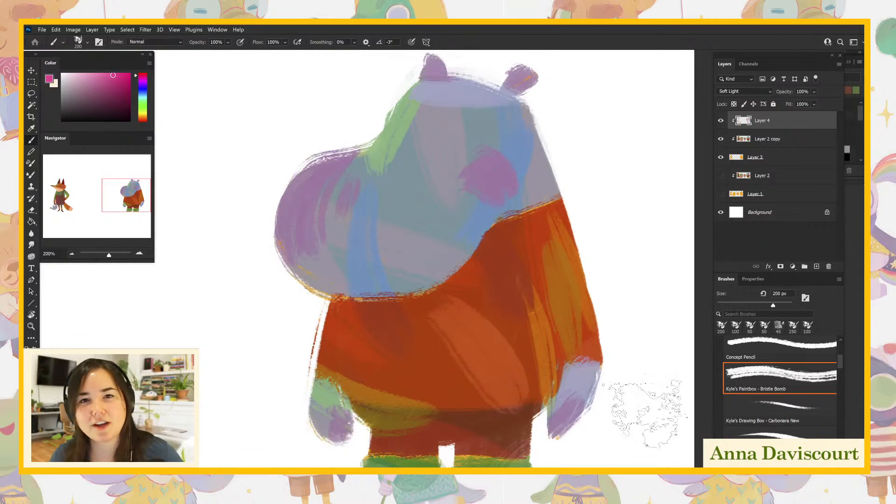
pyautogui.click(770, 395)
pyautogui.press(']')
pyautogui.press(']')
pyautogui.press(']')
pyautogui.press(']')
pyautogui.press(']')
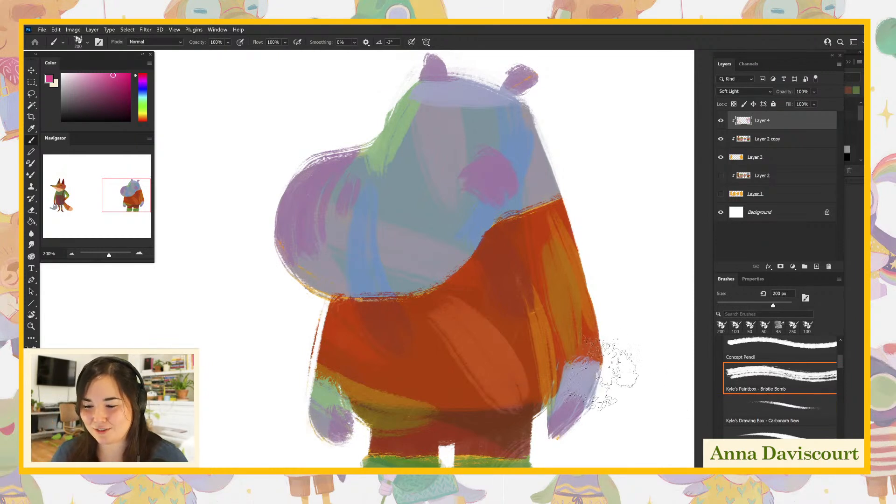
pyautogui.moveTo(614, 358); pyautogui.dragTo(600, 366)
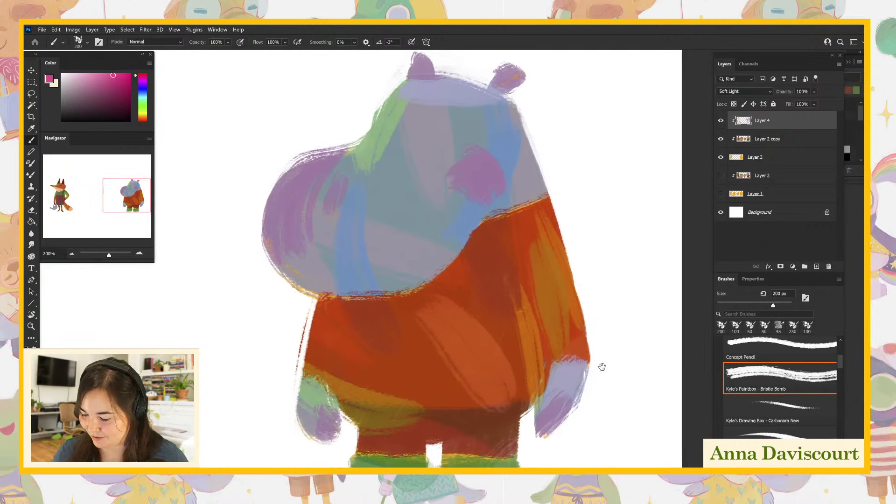
pyautogui.hotkey('ctrl', '-')
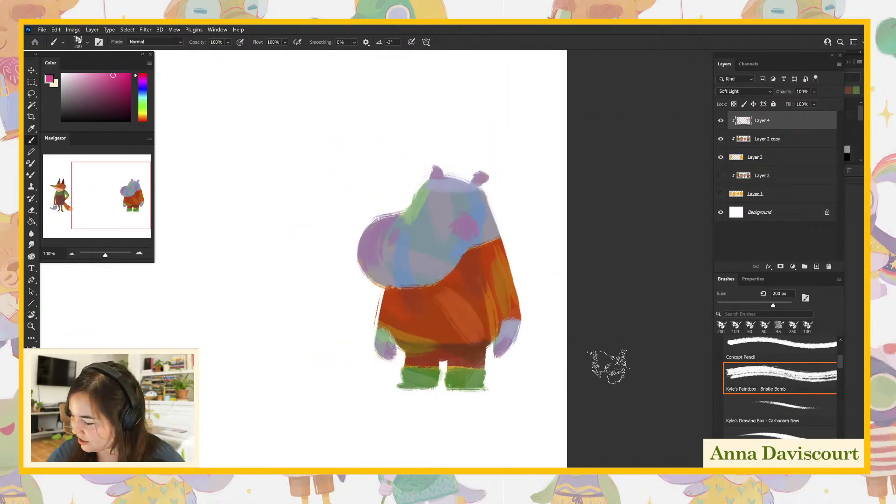
# - Set the brush to 80 px, make Layer 3 active, hide Layer 2 copy and sample the hippo's orange base color
pyautogui.click(761, 146)
pyautogui.click(777, 128)
pyautogui.click(777, 146)
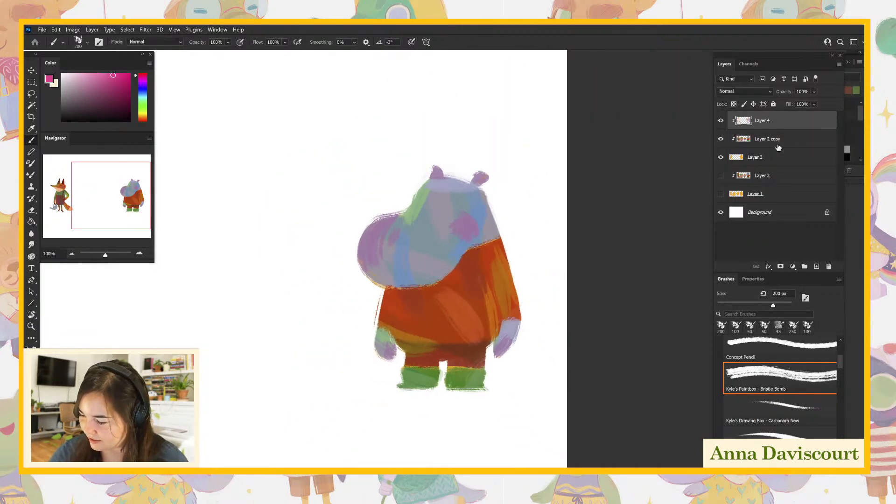
pyautogui.click(777, 148)
pyautogui.press('[')
pyautogui.press('[')
pyautogui.press('[')
pyautogui.press('[')
pyautogui.press('[')
pyautogui.press('[')
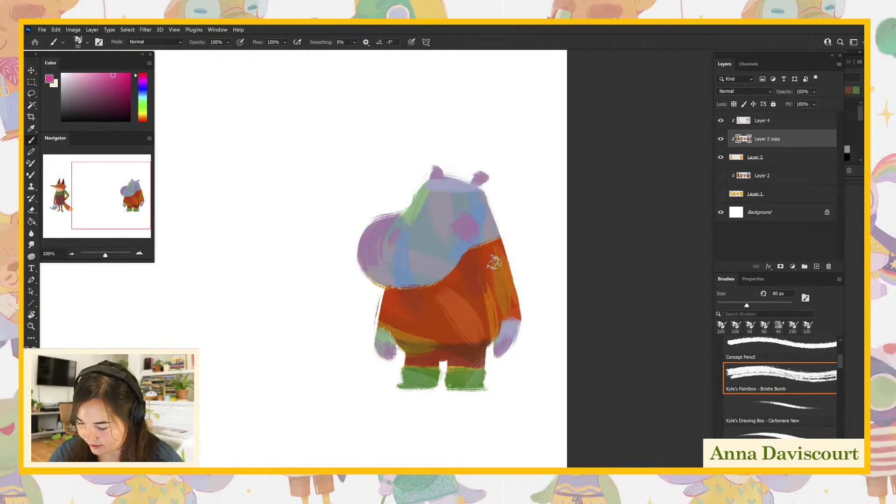
pyautogui.click(749, 157)
pyautogui.click(721, 138)
pyautogui.keyDown('alt'); pyautogui.click(443, 319); pyautogui.keyUp('alt')
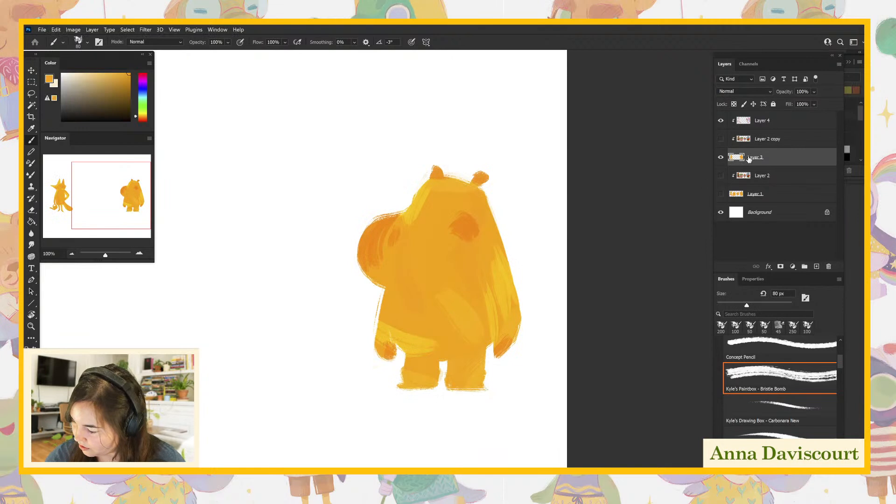
# - Show Layer 2 and Layer 1 to check the other characters, then hide both again with Layer 2 copy visible
pyautogui.moveTo(721, 176); pyautogui.dragTo(721, 194)
pyautogui.click(757, 141)
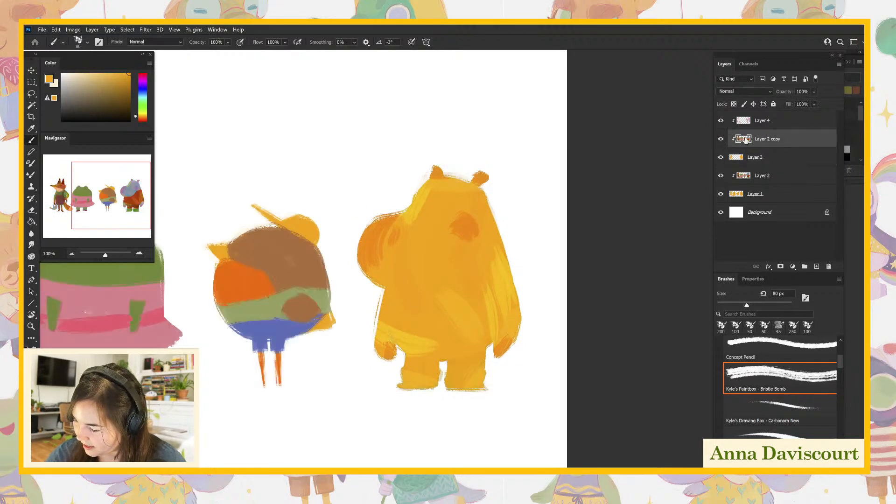
pyautogui.click(720, 139)
pyautogui.click(721, 176)
pyautogui.click(720, 195)
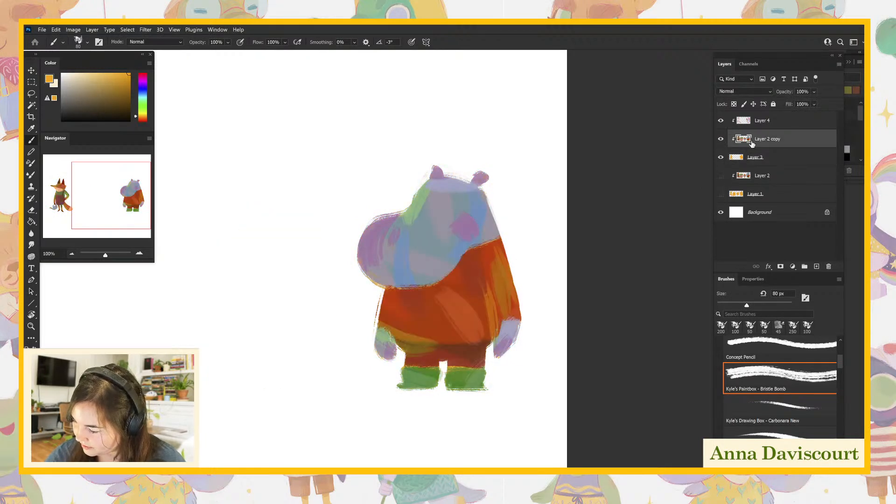
# - Widen the hippo's silhouette on Layer 3 by painting a fuller sleeve, shoulder and belly outline with the base color
pyautogui.moveTo(388, 294); pyautogui.dragTo(386, 326)
pyautogui.click(750, 159)
pyautogui.moveTo(500, 245)
pyautogui.mouseDown()
pyautogui.moveTo(519, 310)
pyautogui.moveTo(509, 293)
pyautogui.mouseUp()
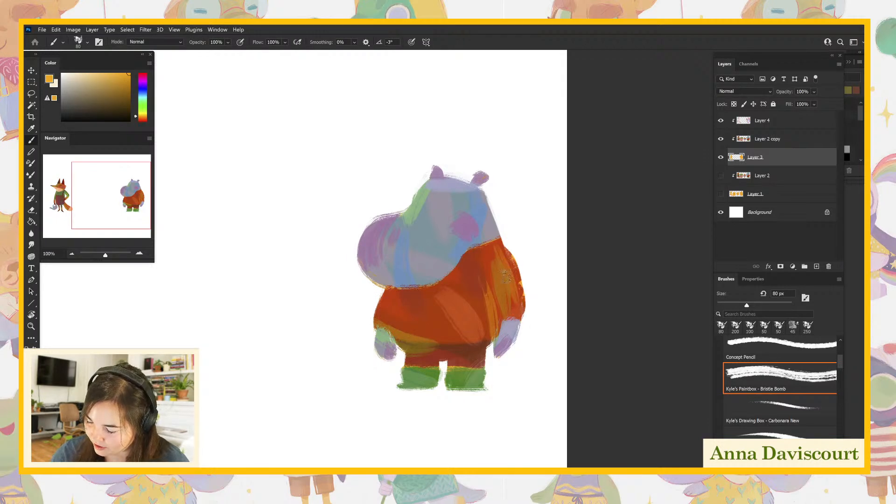
pyautogui.moveTo(500, 247); pyautogui.dragTo(520, 286)
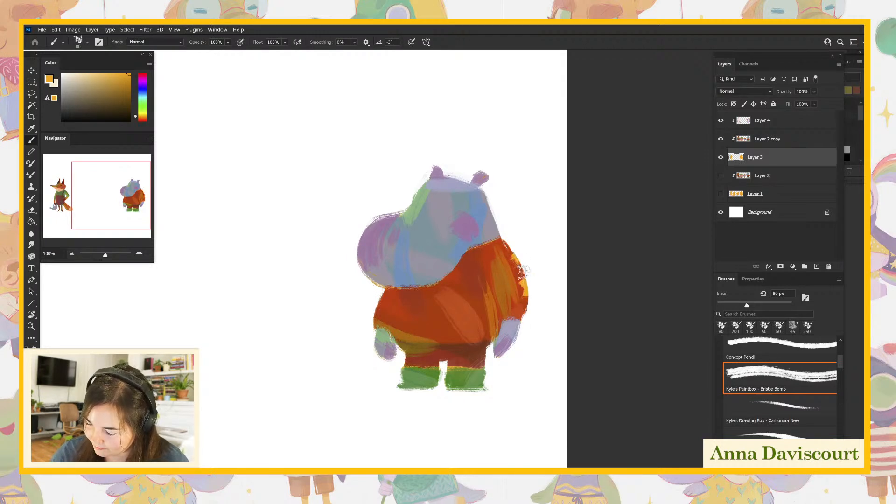
pyautogui.moveTo(497, 243); pyautogui.dragTo(503, 252)
pyautogui.moveTo(387, 289); pyautogui.dragTo(380, 320)
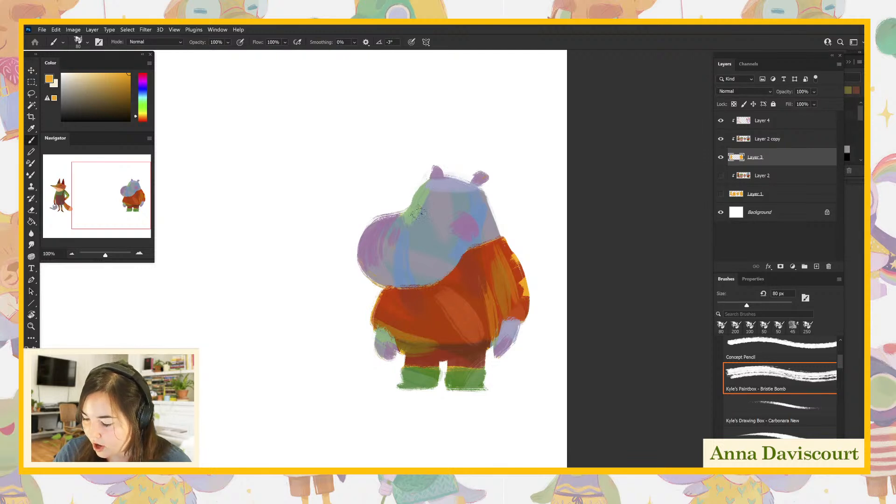
# - Clean up and reshape the outline of the hippo's snout bridge, both ears and boots on Layer 3
pyautogui.moveTo(370, 224); pyautogui.dragTo(410, 213)
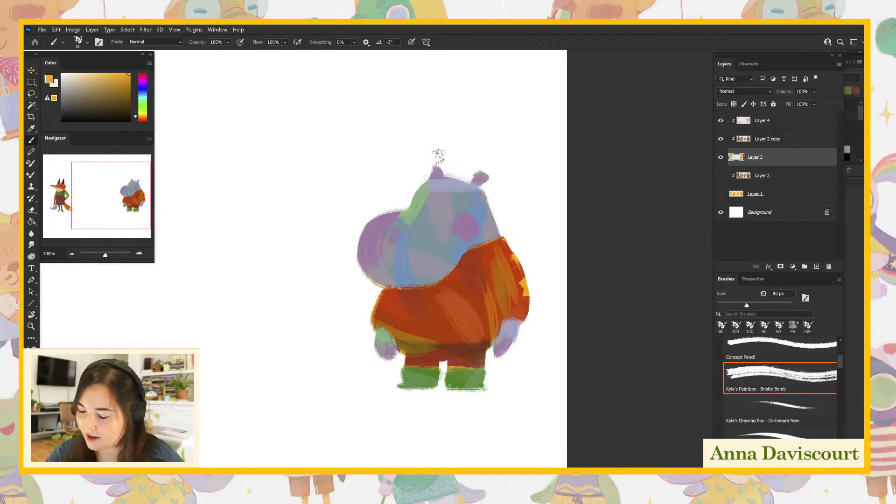
pyautogui.moveTo(428, 171); pyautogui.dragTo(436, 166)
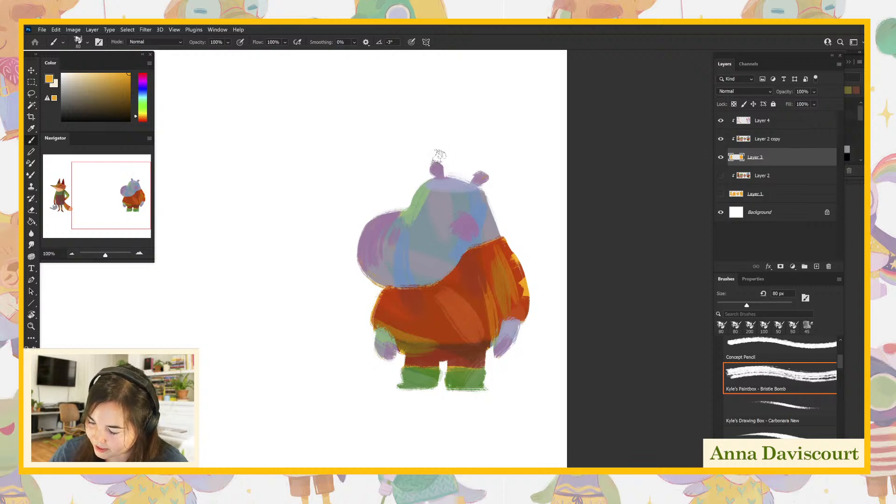
pyautogui.moveTo(476, 176); pyautogui.dragTo(483, 179)
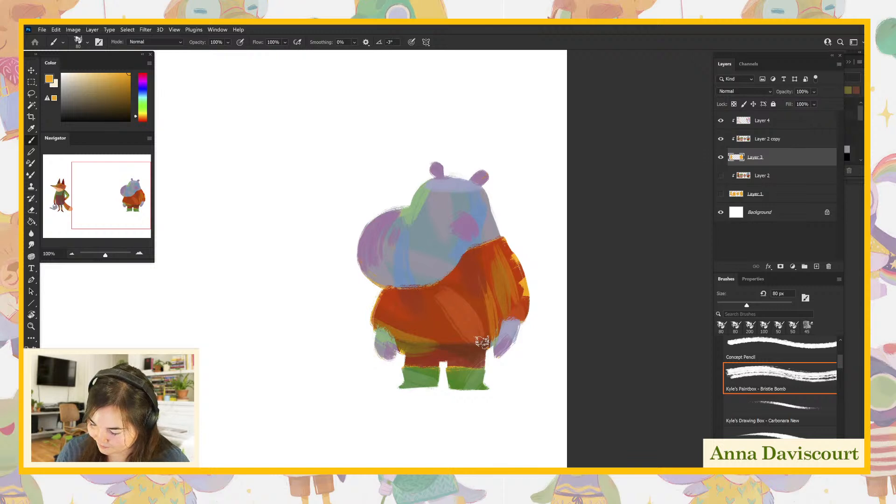
# - On Layer 2 copy, sample the trousers' dark brown and paint it along the waist under the hippo's sweater
pyautogui.click(763, 141)
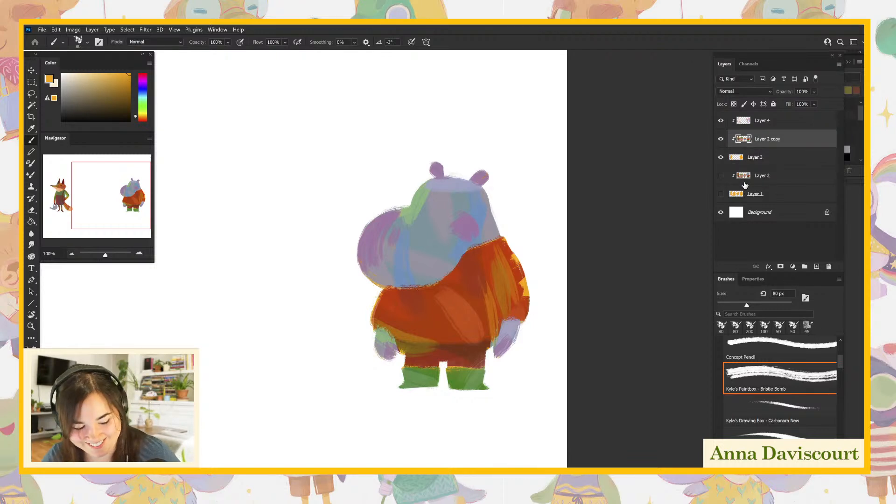
pyautogui.keyDown('alt'); pyautogui.click(433, 322); pyautogui.keyUp('alt')
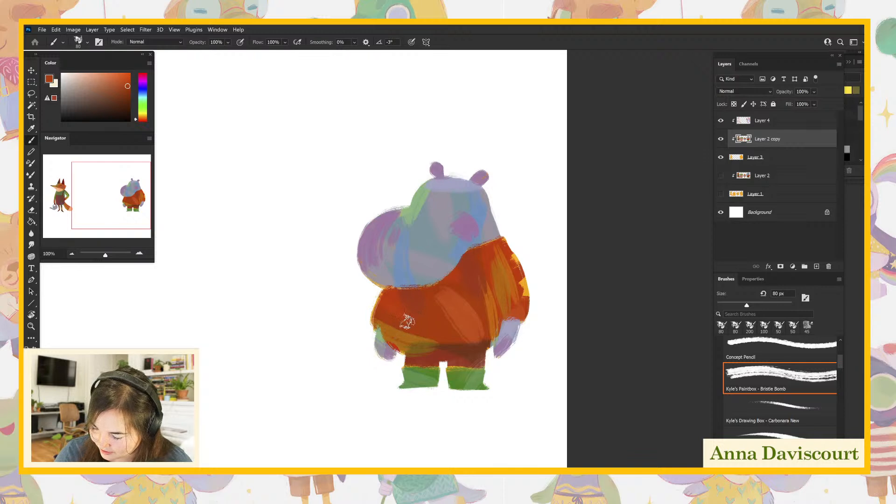
pyautogui.keyDown('alt'); pyautogui.click(465, 345); pyautogui.keyUp('alt')
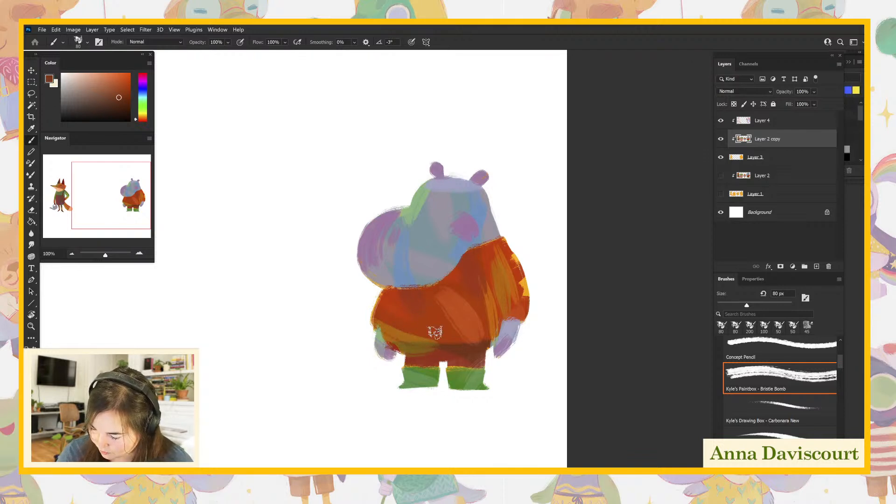
pyautogui.keyDown('alt'); pyautogui.click(443, 353); pyautogui.keyUp('alt')
pyautogui.keyDown('alt'); pyautogui.click(465, 349); pyautogui.keyUp('alt')
pyautogui.moveTo(465, 348); pyautogui.dragTo(399, 344)
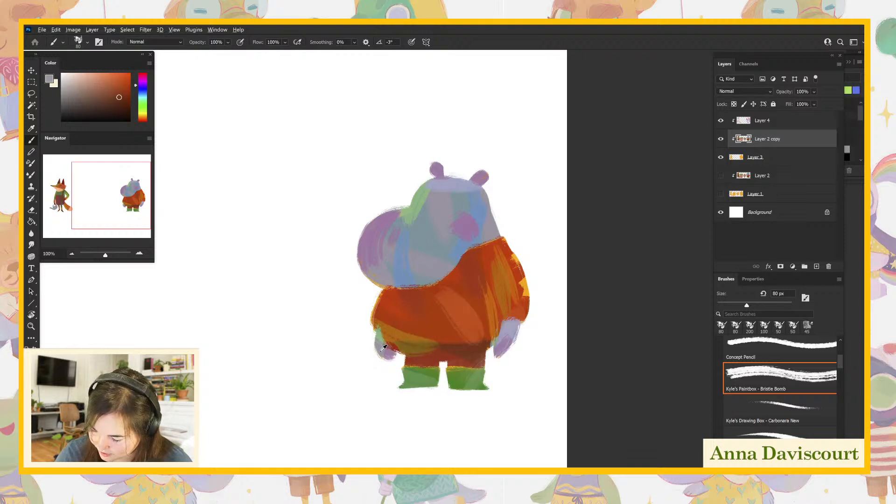
# - Repaint the hippo's hands with colors sampled from its skin, and touch up the sweater's cuff and belly with its red-orange
pyautogui.keyDown('alt'); pyautogui.click(381, 346); pyautogui.keyUp('alt')
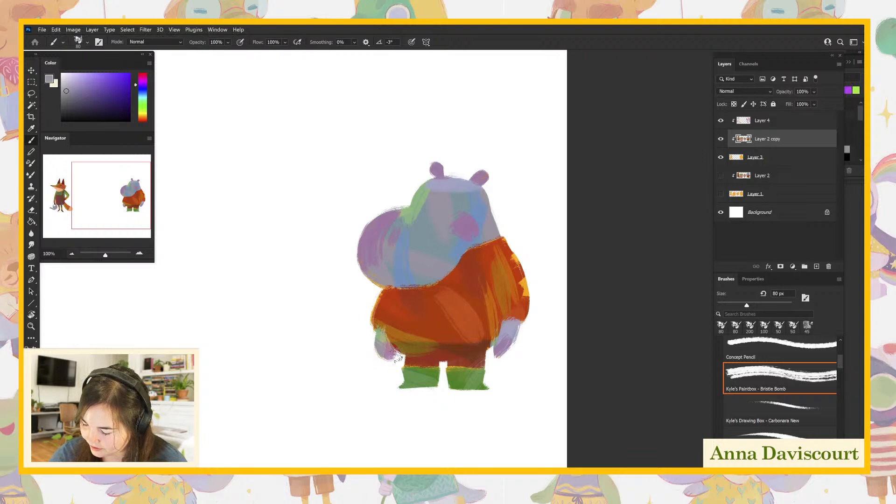
pyautogui.keyDown('alt'); pyautogui.click(477, 346); pyautogui.keyUp('alt')
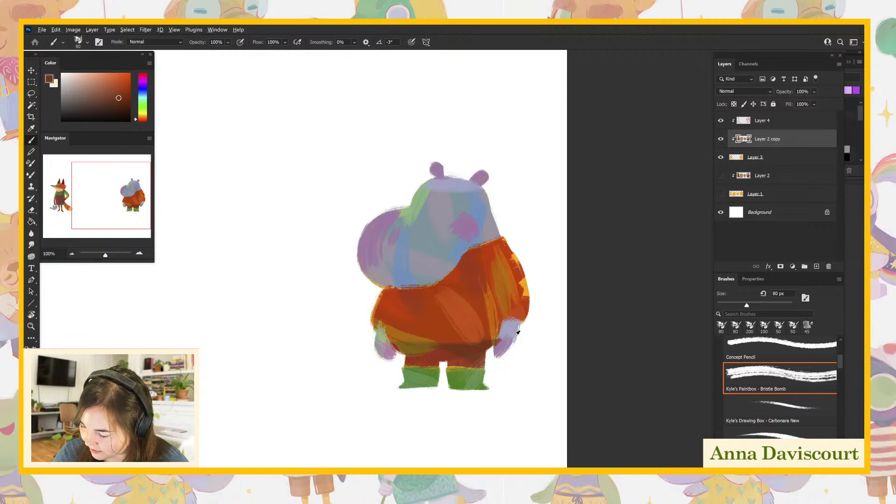
pyautogui.keyDown('alt'); pyautogui.click(441, 238); pyautogui.keyUp('alt')
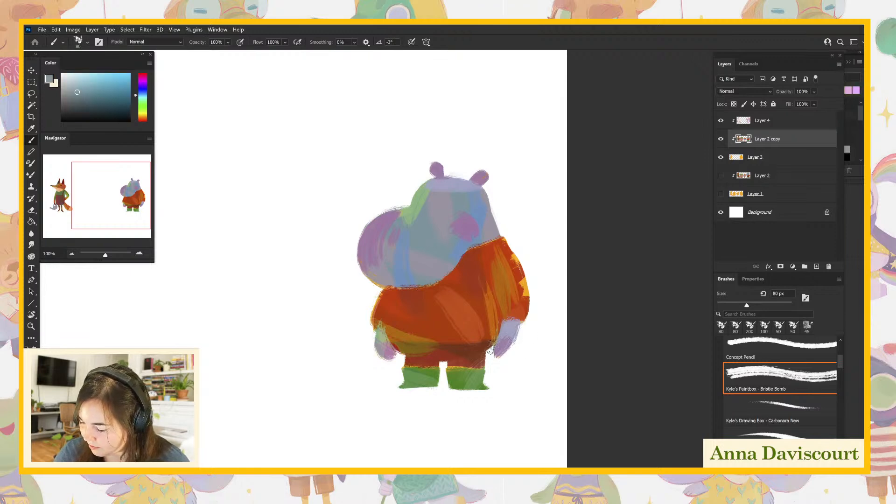
pyautogui.keyDown('alt'); pyautogui.click(487, 318); pyautogui.keyUp('alt')
pyautogui.moveTo(494, 335)
pyautogui.mouseDown()
pyautogui.moveTo(501, 316)
pyautogui.moveTo(497, 332)
pyautogui.moveTo(527, 321)
pyautogui.mouseUp()
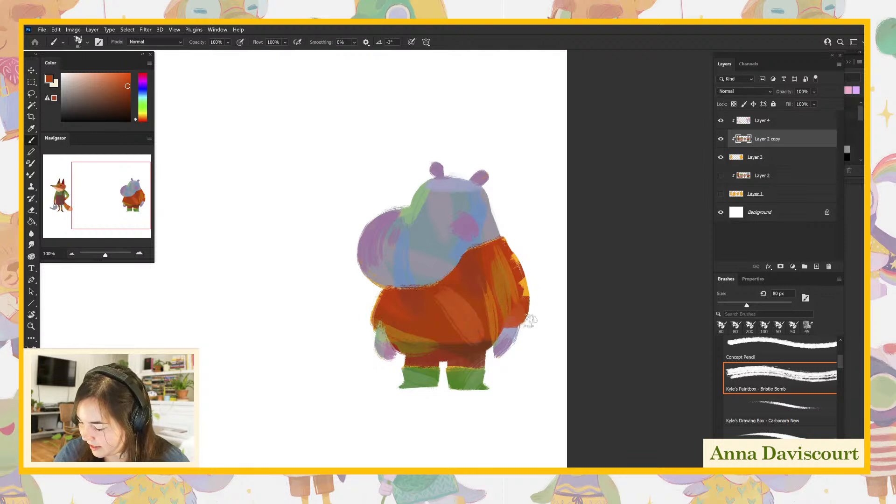
pyautogui.moveTo(398, 318)
pyautogui.mouseDown()
pyautogui.moveTo(381, 326)
pyautogui.moveTo(415, 322)
pyautogui.mouseUp()
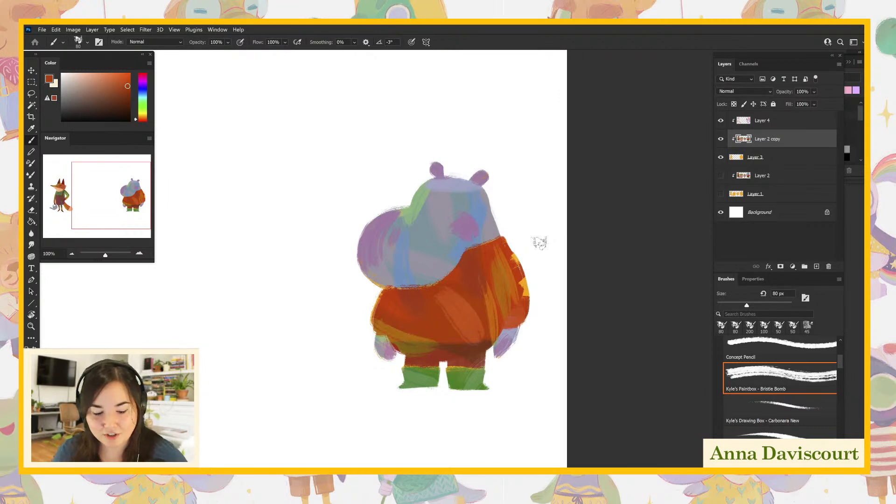
# - Sample the trousers' dark brown and extend the waist shadow across the belly's underside toward the hand by the sleeve
pyautogui.hotkey('ctrl', '+')
pyautogui.moveTo(588, 331)
pyautogui.mouseDown()
pyautogui.moveTo(570, 321)
pyautogui.moveTo(569, 339)
pyautogui.mouseUp()
pyautogui.moveTo(601, 383)
pyautogui.mouseDown()
pyautogui.moveTo(615, 337)
pyautogui.moveTo(603, 368)
pyautogui.mouseUp()
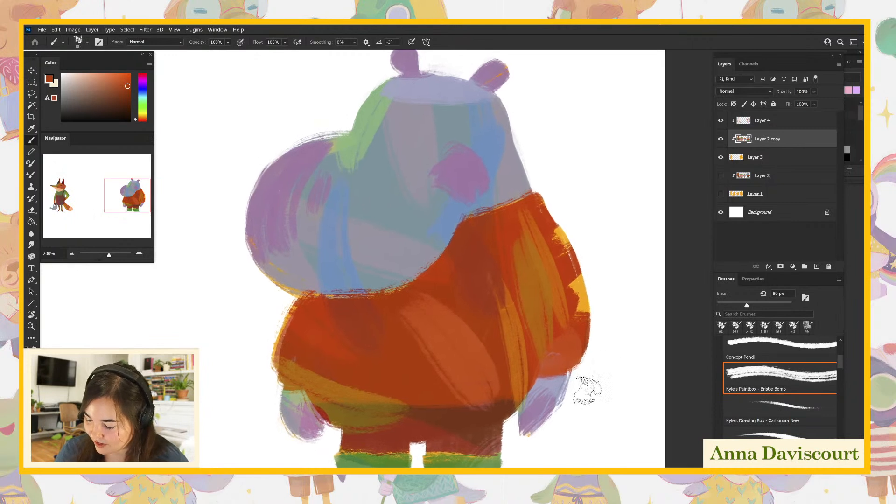
pyautogui.keyDown('alt'); pyautogui.click(450, 414); pyautogui.keyUp('alt')
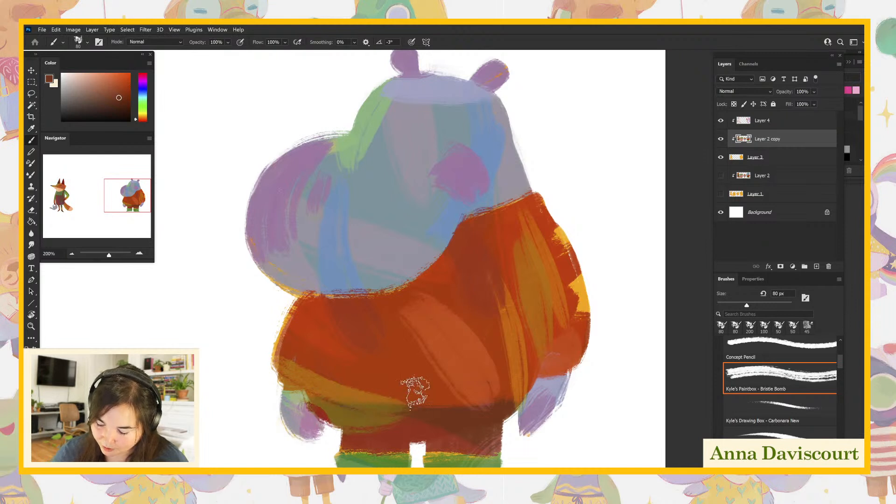
pyautogui.moveTo(354, 406); pyautogui.dragTo(521, 406)
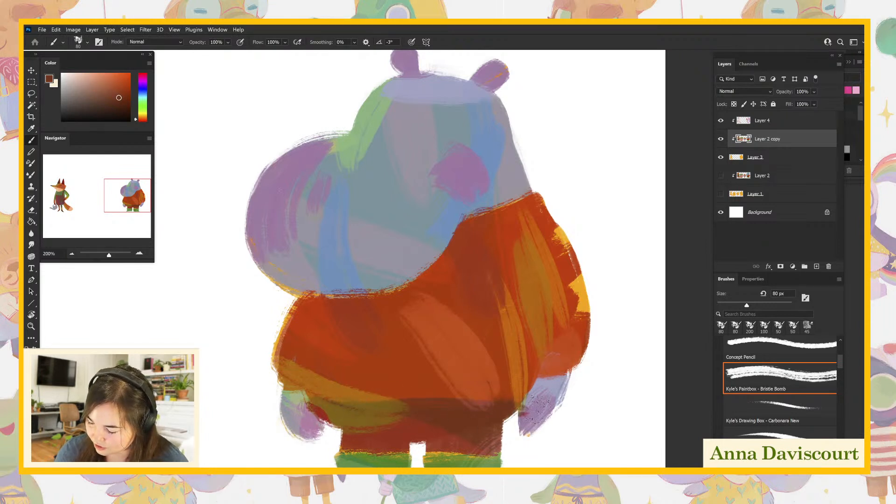
# - Sample the orange base on Layer 3, then refine the sleeve-side hand, cuff and sweater hem with locally sampled colors on Layer 2 copy
pyautogui.click(752, 162)
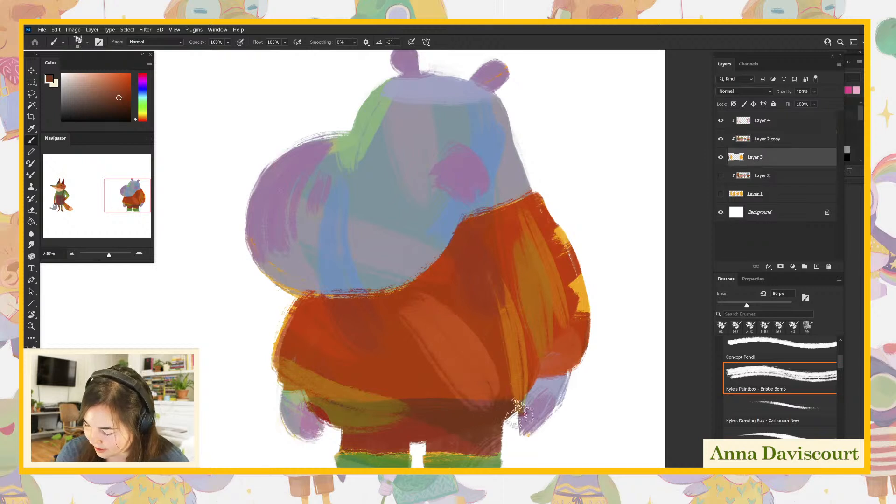
pyautogui.keyDown('alt'); pyautogui.click(582, 292); pyautogui.keyUp('alt')
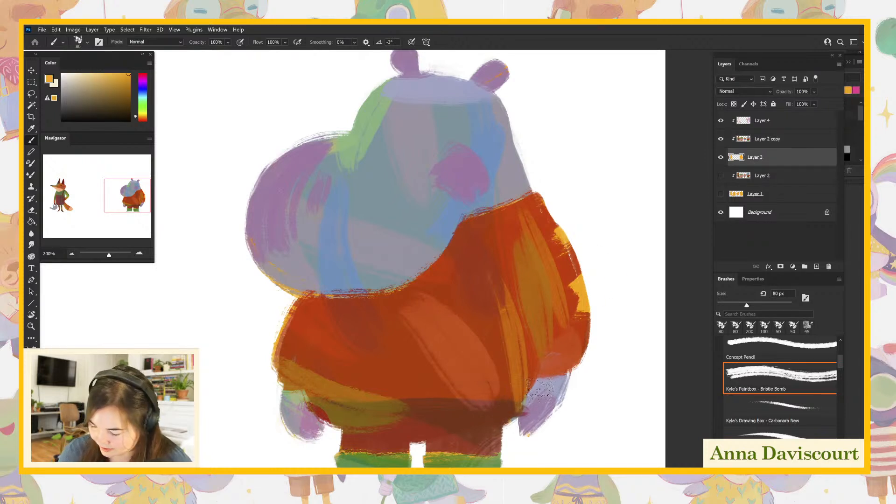
pyautogui.click(762, 140)
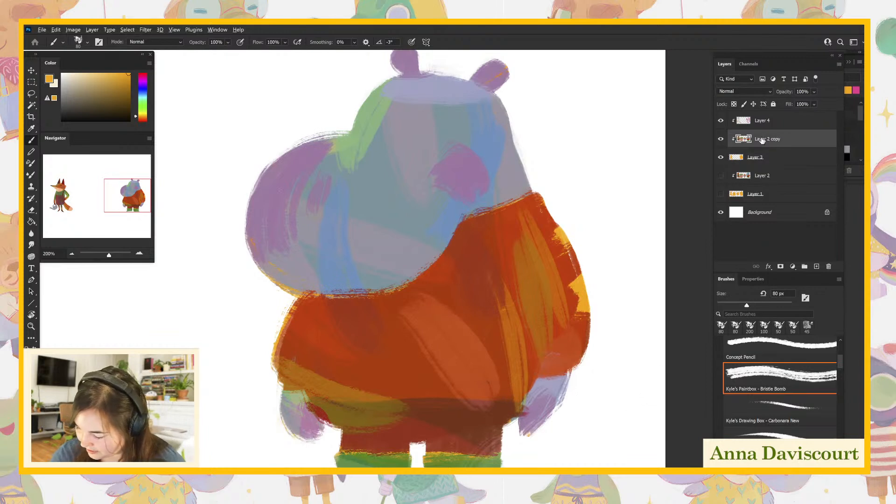
pyautogui.keyDown('alt'); pyautogui.click(451, 230); pyautogui.keyUp('alt')
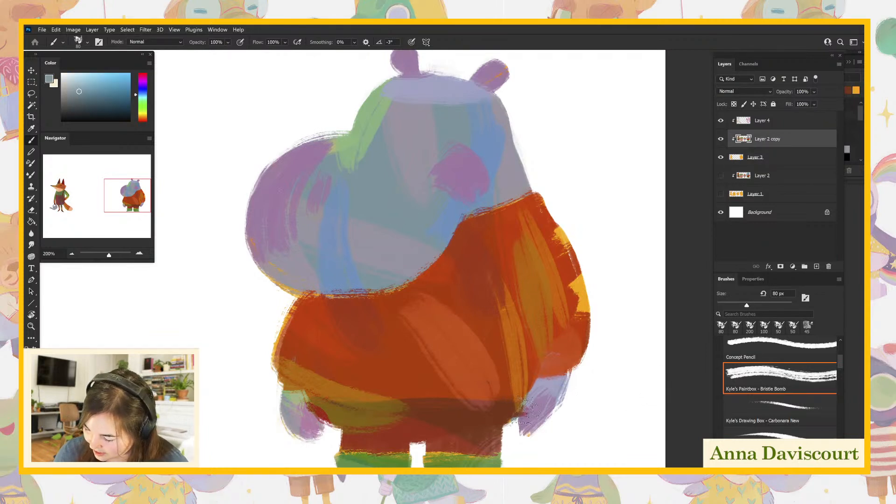
pyautogui.keyDown('alt'); pyautogui.click(507, 387); pyautogui.keyUp('alt')
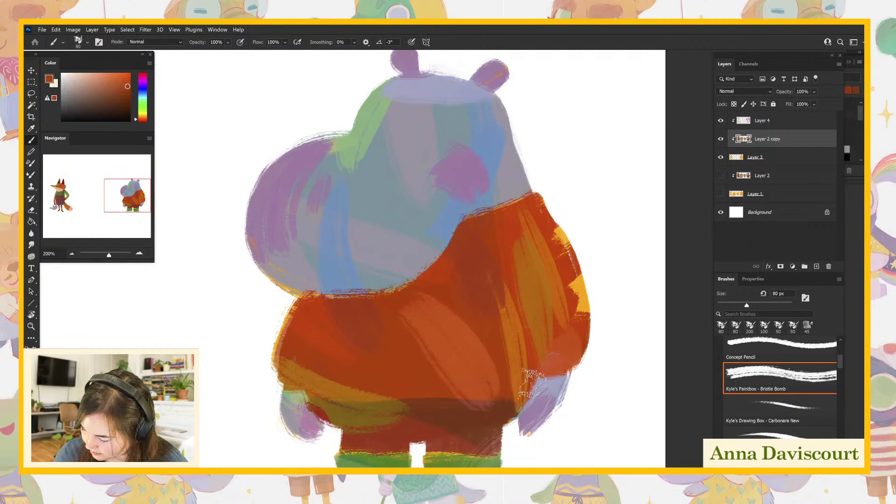
pyautogui.keyDown('alt'); pyautogui.click(493, 411); pyautogui.keyUp('alt')
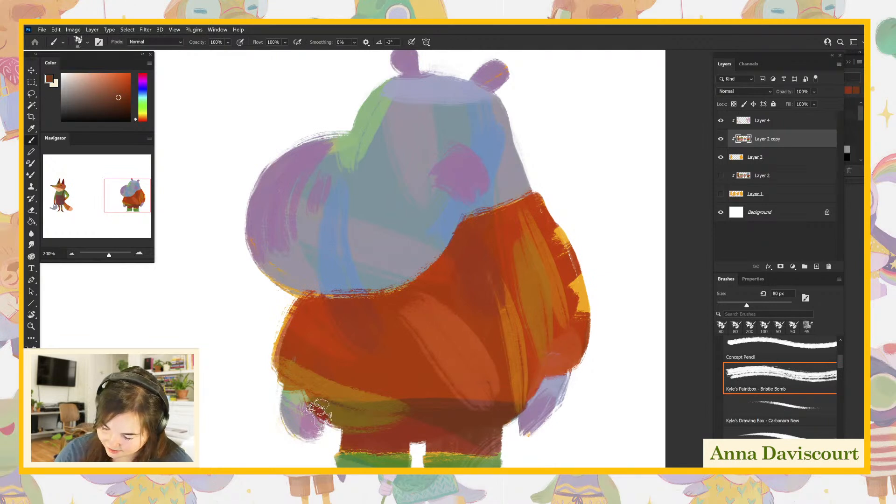
pyautogui.keyDown('alt'); pyautogui.click(345, 394); pyautogui.keyUp('alt')
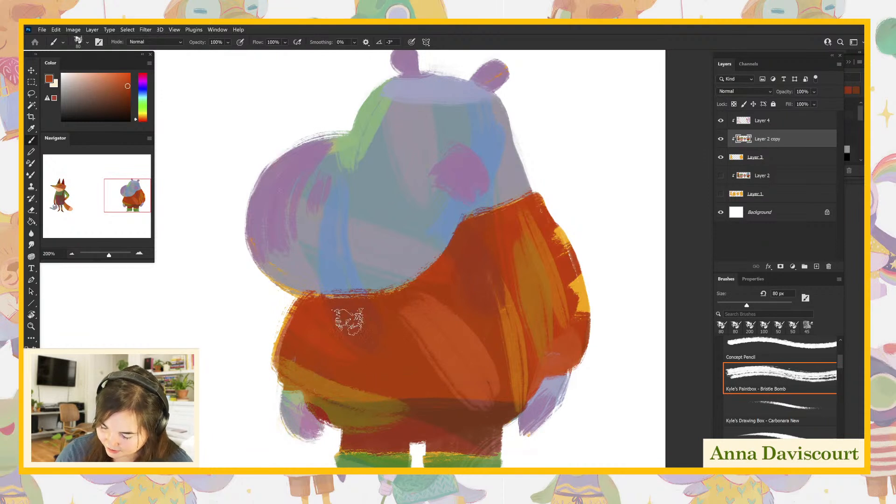
# - Sample the dark brown again and even out the upper edge of the shadow band across the sweater's hem
pyautogui.moveTo(557, 458); pyautogui.dragTo(556, 467)
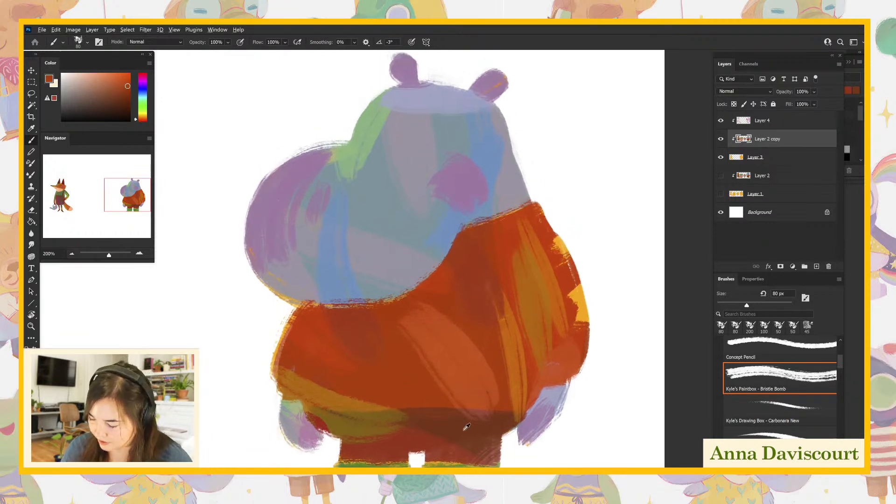
pyautogui.hotkey('alt', 'space')
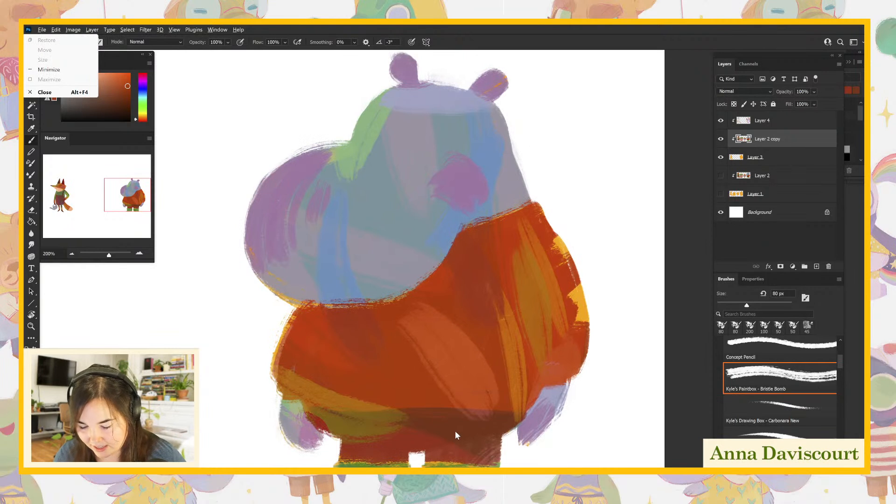
pyautogui.press('Escape')
pyautogui.keyDown('alt'); pyautogui.click(445, 429); pyautogui.keyUp('alt')
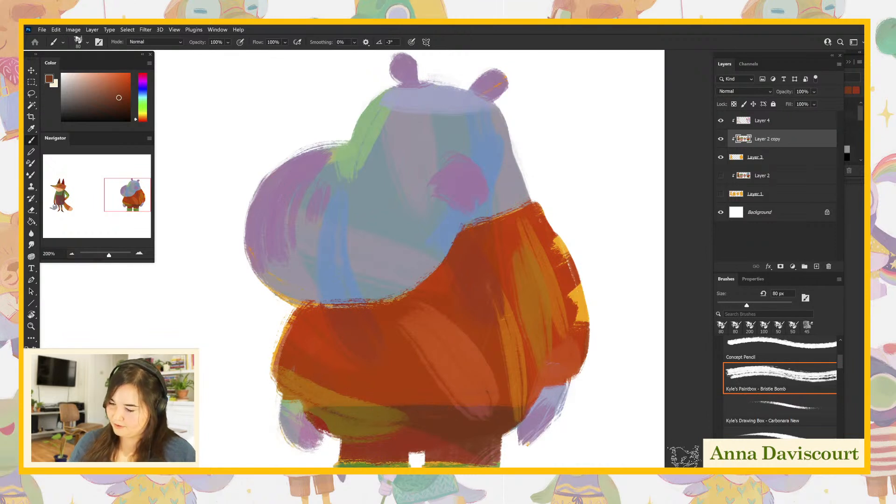
pyautogui.moveTo(577, 412); pyautogui.dragTo(573, 367)
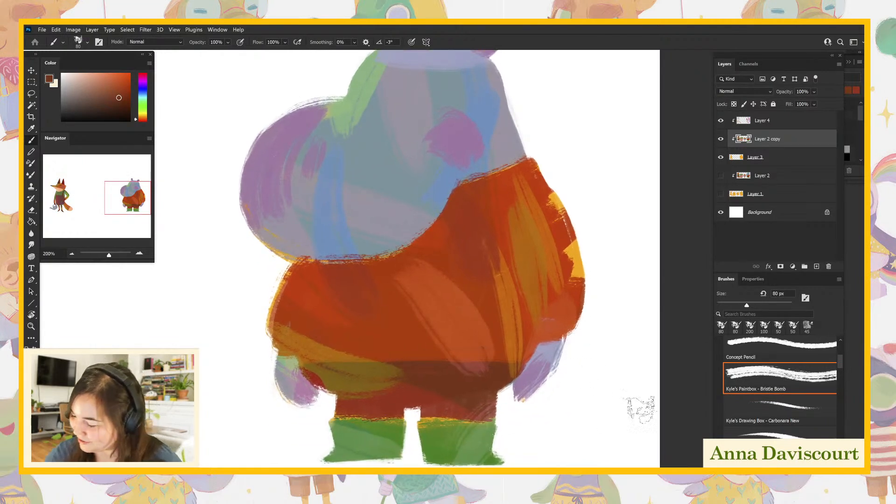
# - With Layer 2 copy active, sample the head's blue-gray and set the foreground color to the darker #5b8591
pyautogui.click(779, 122)
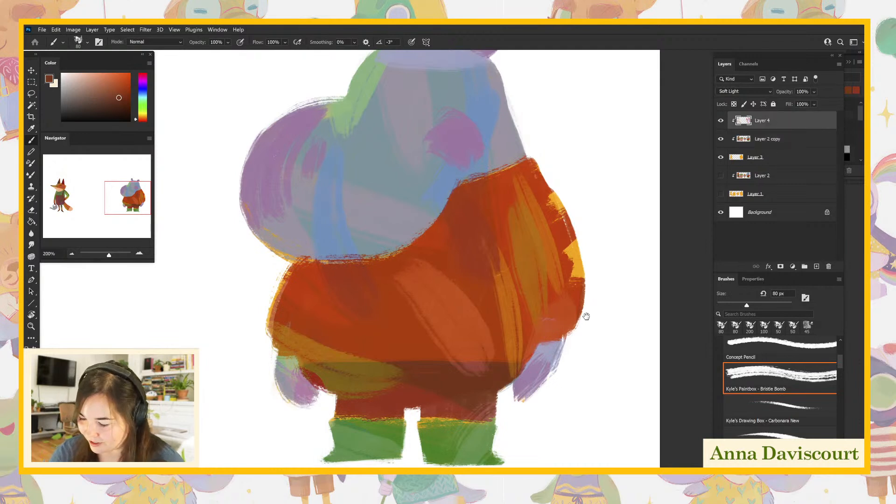
pyautogui.moveTo(598, 308); pyautogui.dragTo(616, 352)
pyautogui.click(752, 146)
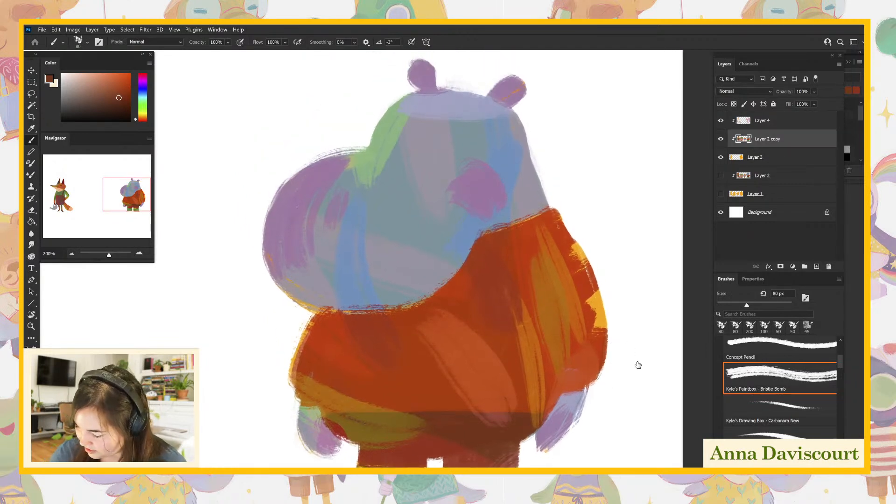
pyautogui.keyDown('alt'); pyautogui.click(395, 213); pyautogui.keyUp('alt')
pyautogui.click(49, 80)
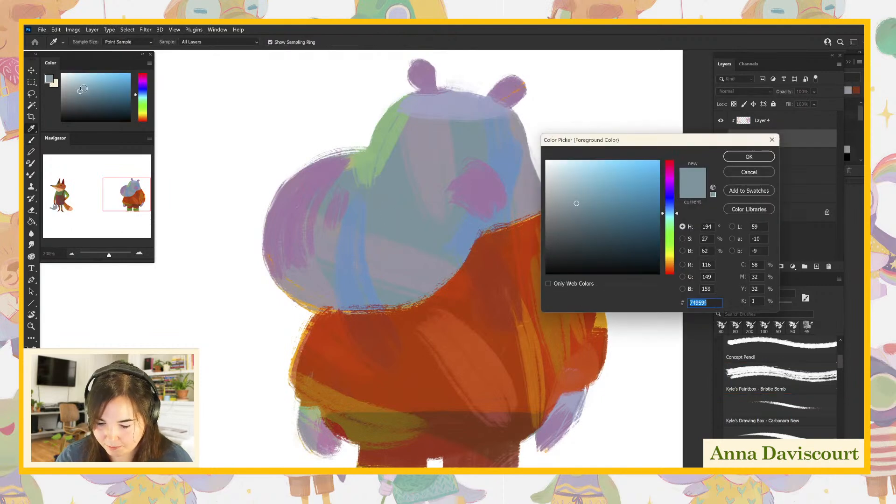
pyautogui.moveTo(588, 213); pyautogui.dragTo(588, 208)
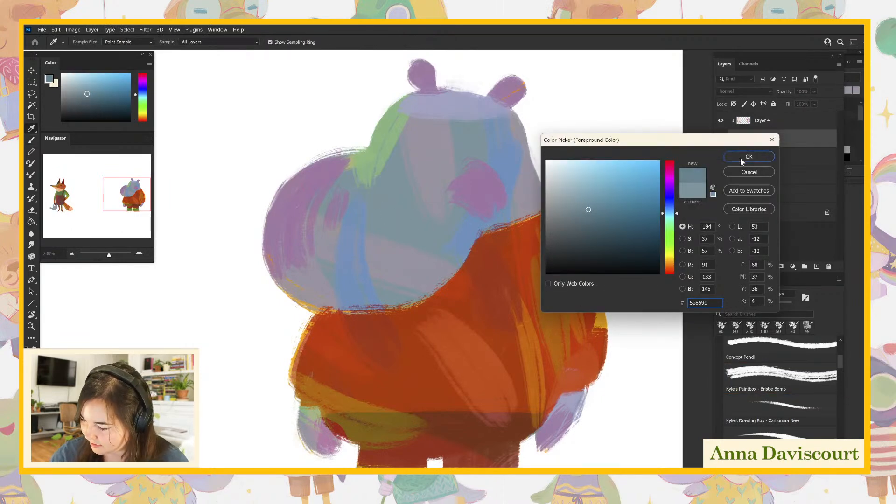
pyautogui.click(748, 157)
# - Enlarge the brush to 175 px and paint darker blue-gray shading over the hippo's snout and ears
pyautogui.moveTo(287, 227)
pyautogui.mouseDown()
pyautogui.moveTo(341, 168)
pyautogui.moveTo(293, 250)
pyautogui.mouseUp()
pyautogui.press(']')
pyautogui.press(']')
pyautogui.press(']')
pyautogui.moveTo(366, 180); pyautogui.dragTo(335, 247)
pyautogui.moveTo(355, 206); pyautogui.dragTo(346, 262)
pyautogui.moveTo(378, 192); pyautogui.dragTo(366, 248)
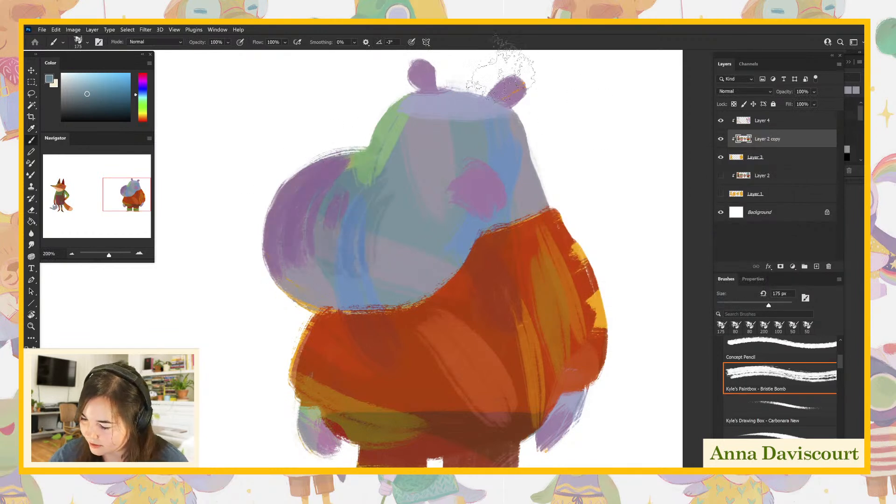
pyautogui.moveTo(520, 67); pyautogui.dragTo(503, 99)
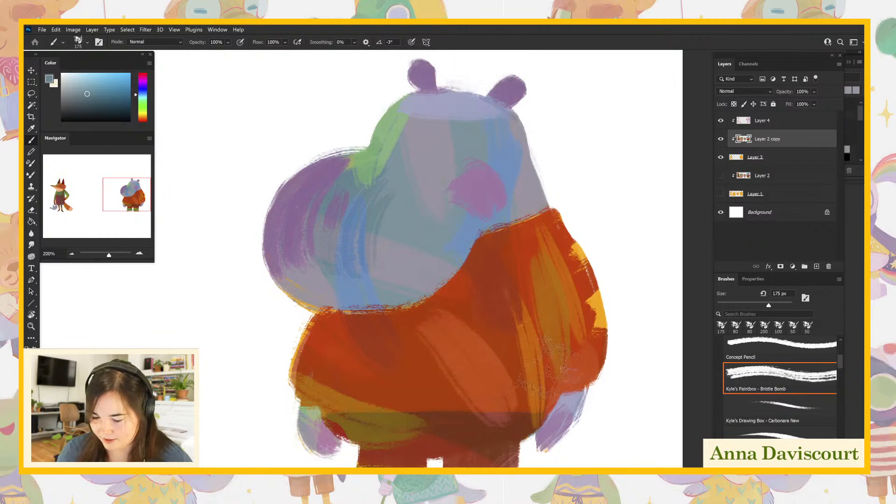
# - Reduce the brush to 60 px and set the foreground color to a dark navy blue
pyautogui.press('[')
pyautogui.press('[')
pyautogui.press('[')
pyautogui.press('[')
pyautogui.press('[')
pyautogui.press('[')
pyautogui.press('[')
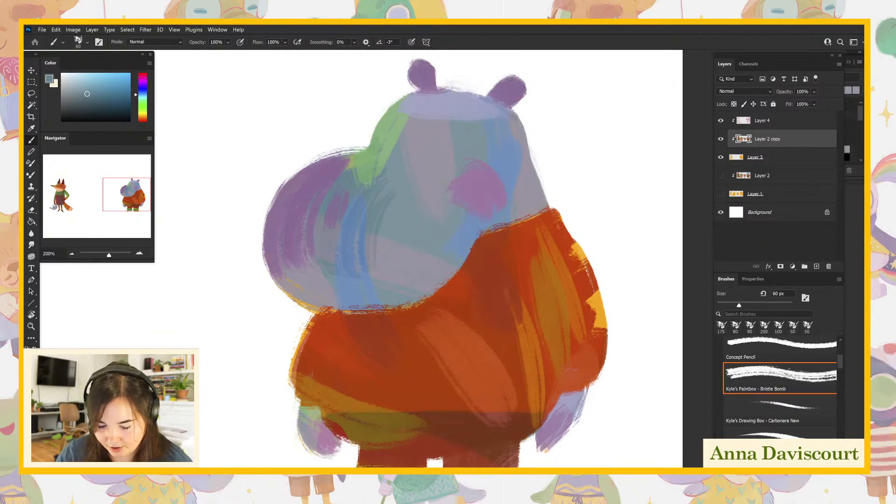
pyautogui.click(49, 79)
pyautogui.moveTo(606, 228); pyautogui.dragTo(643, 225)
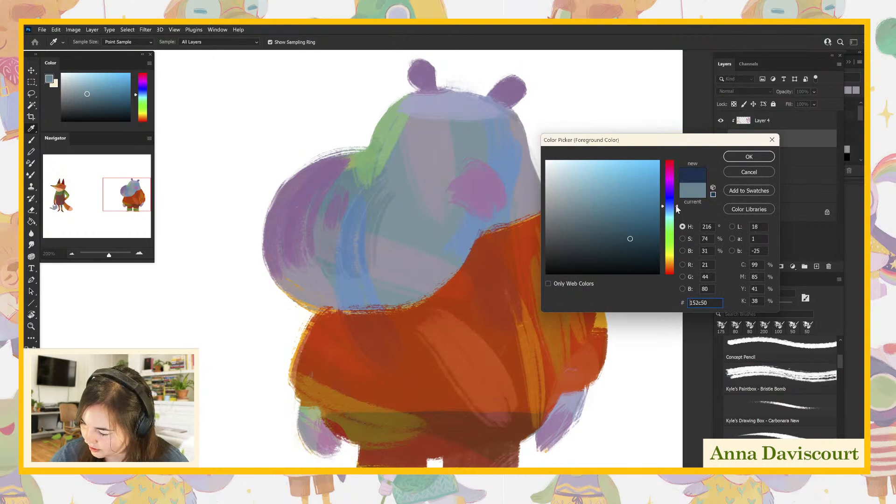
pyautogui.click(671, 210)
pyautogui.click(734, 156)
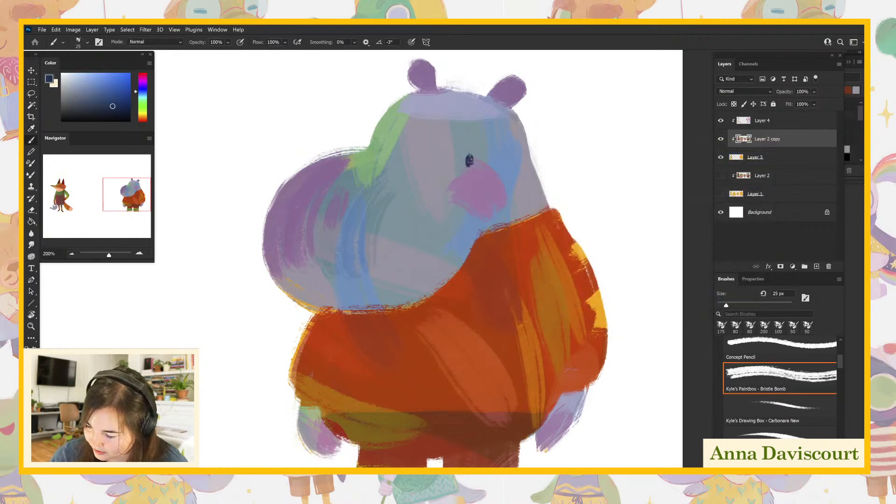
# - Paint the hippo's two eyes, nostrils and a small mouth line in dark navy with a 25 px brush
pyautogui.click(470, 160)
pyautogui.moveTo(450, 273); pyautogui.dragTo(456, 249)
pyautogui.moveTo(368, 198); pyautogui.dragTo(358, 218)
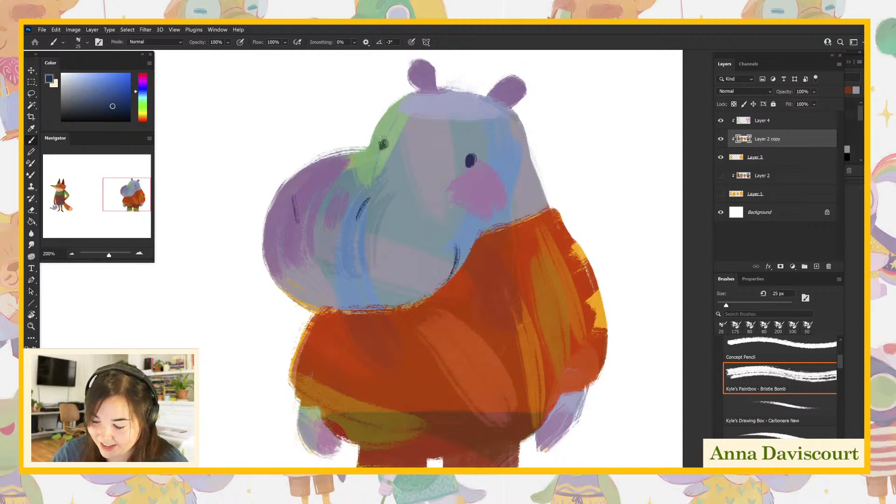
pyautogui.moveTo(601, 385); pyautogui.dragTo(615, 414)
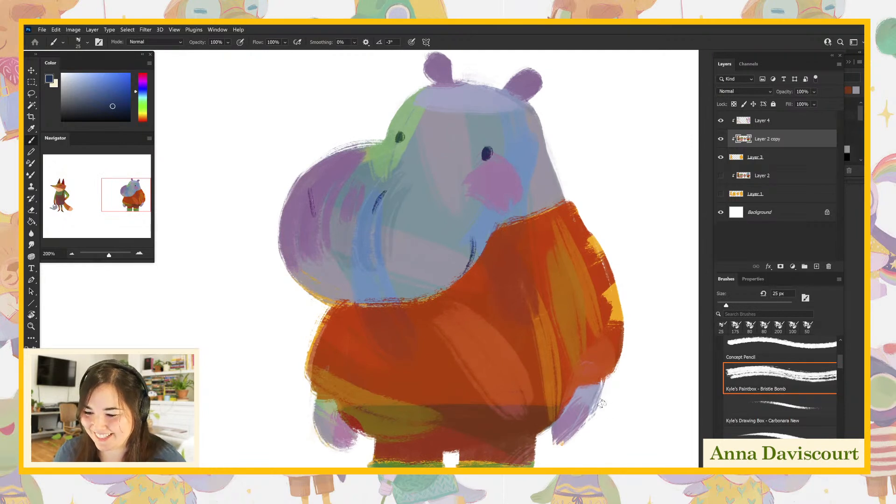
pyautogui.moveTo(612, 423); pyautogui.dragTo(600, 401)
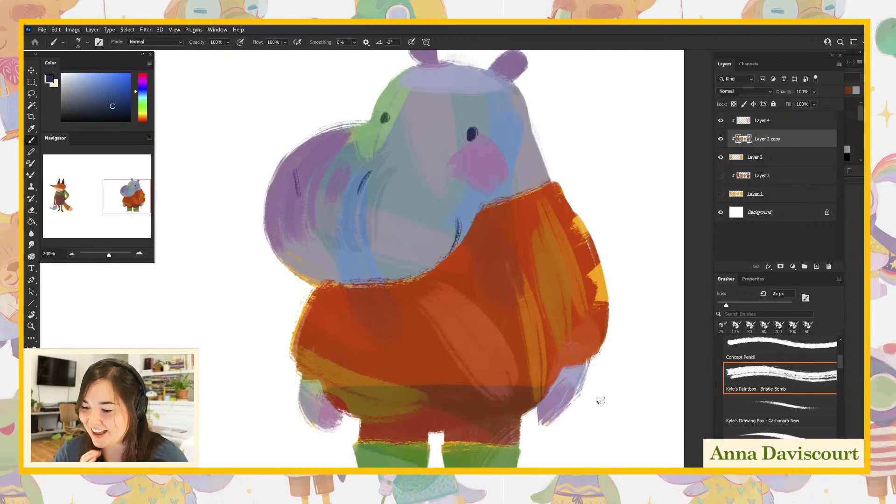
# - Add a new layer above Layer 4 and clip it to the character layers beneath
pyautogui.moveTo(600, 401)
pyautogui.mouseDown()
pyautogui.moveTo(620, 374)
pyautogui.moveTo(615, 408)
pyautogui.moveTo(613, 384)
pyautogui.mouseUp()
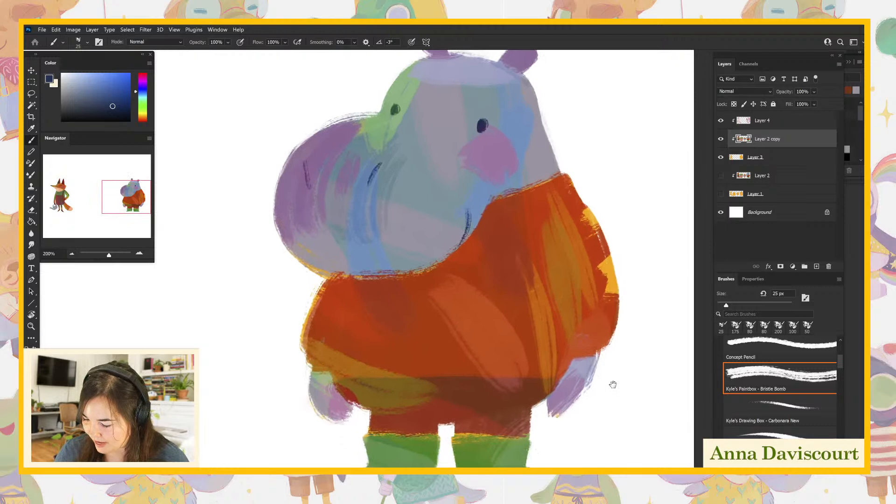
pyautogui.click(783, 128)
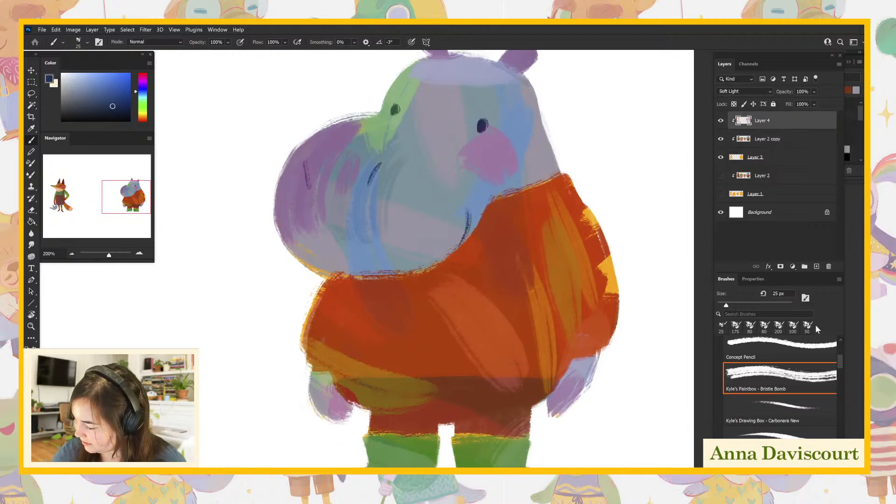
pyautogui.click(816, 266)
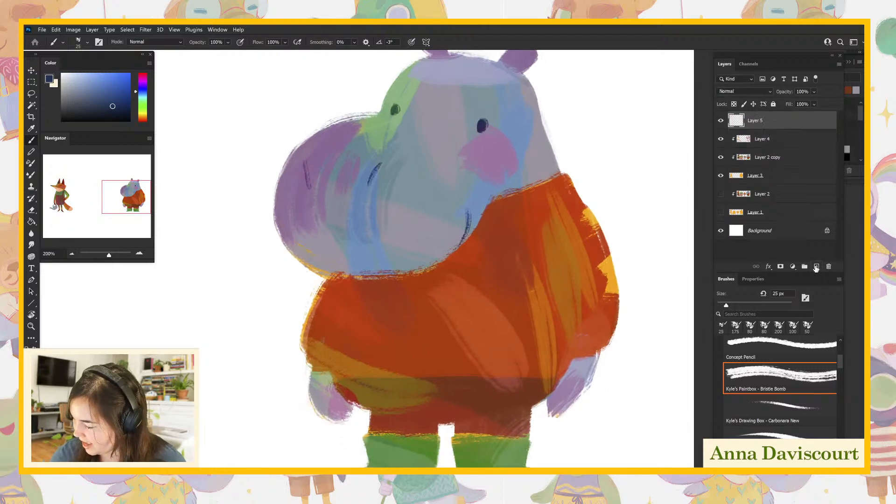
pyautogui.keyDown('alt'); pyautogui.click(761, 129); pyautogui.keyUp('alt')
# - Set the foreground color to a dark magenta and draw thin 25 px contour lines for the sweater's sleeves, collar and hem
pyautogui.hotkey('ctrl', '-')
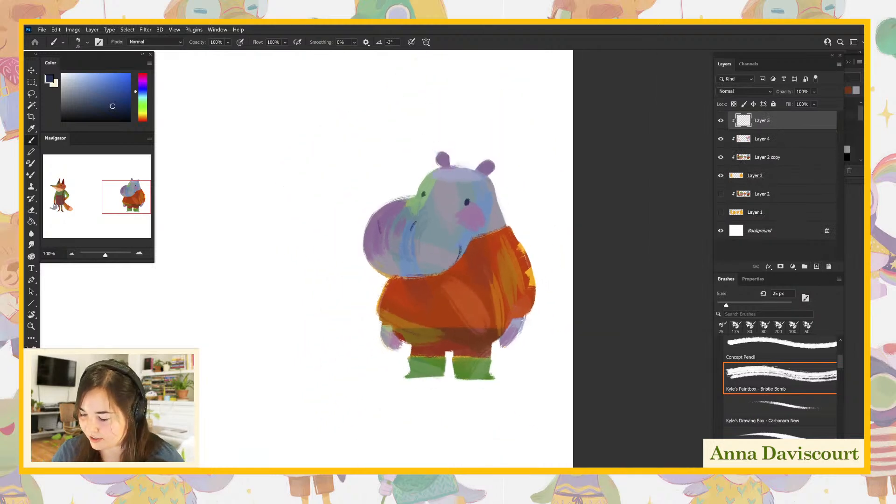
pyautogui.moveTo(539, 311); pyautogui.dragTo(526, 334)
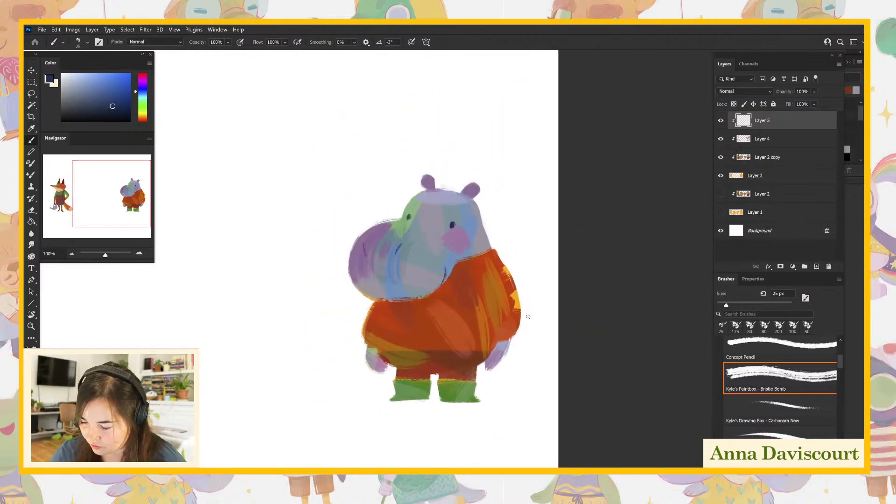
pyautogui.click(144, 78)
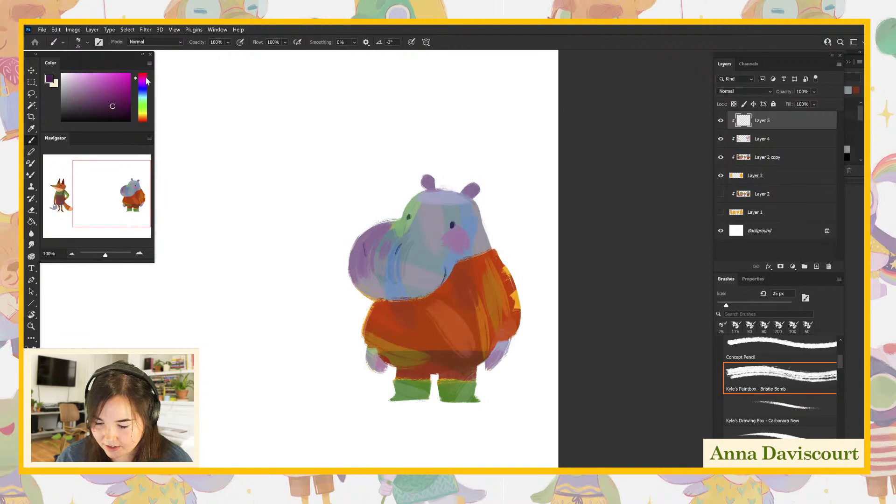
pyautogui.click(118, 104)
pyautogui.click(143, 75)
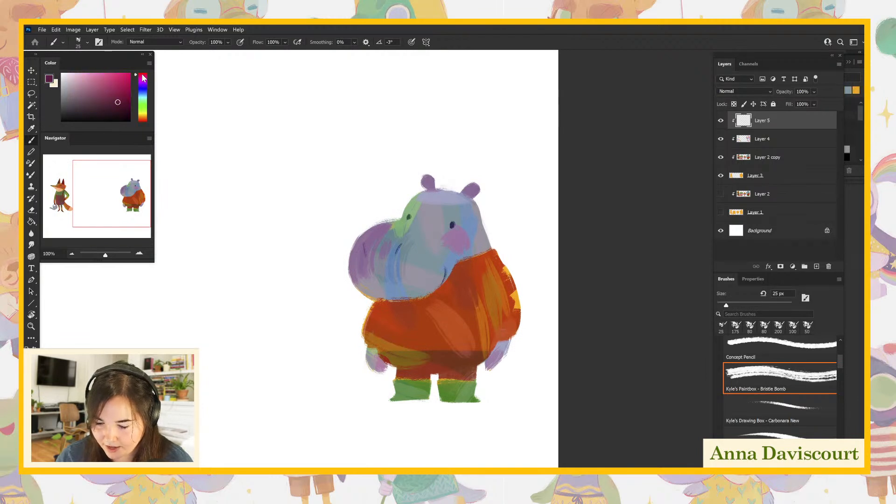
pyautogui.moveTo(378, 321); pyautogui.dragTo(376, 352)
pyautogui.moveTo(490, 290)
pyautogui.mouseDown()
pyautogui.moveTo(499, 342)
pyautogui.moveTo(492, 355)
pyautogui.mouseUp()
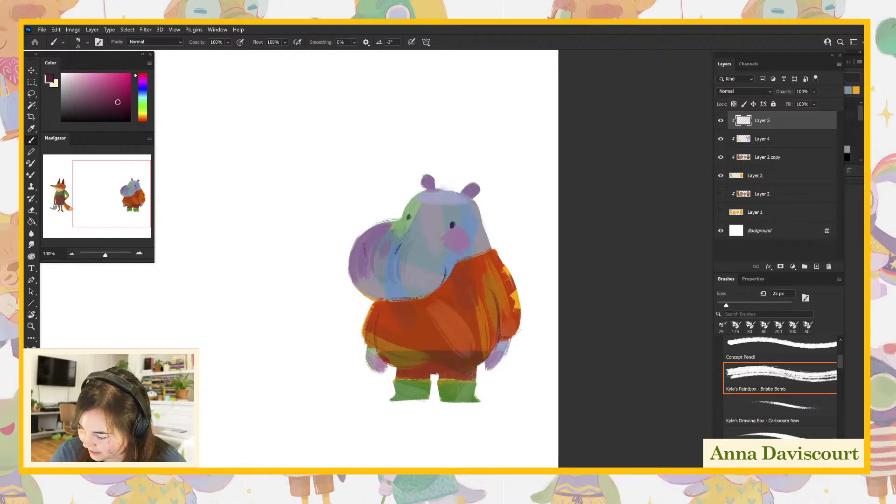
pyautogui.moveTo(452, 272); pyautogui.dragTo(501, 257)
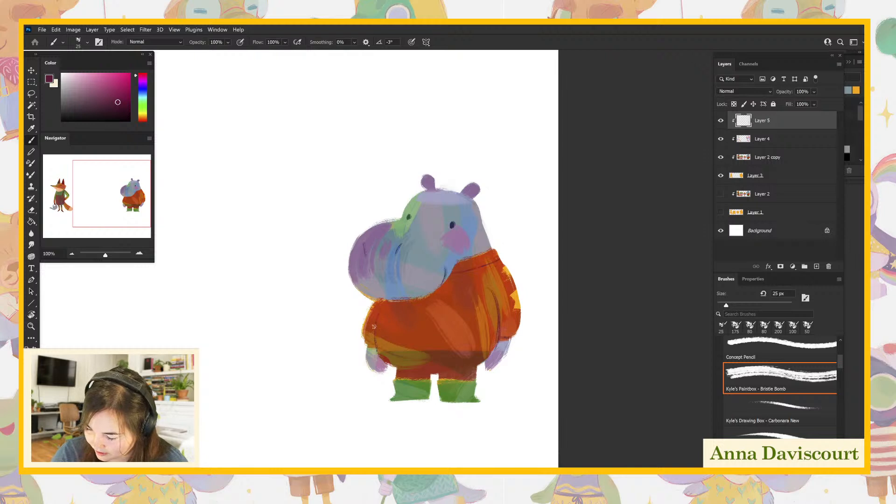
pyautogui.moveTo(522, 371); pyautogui.dragTo(507, 364)
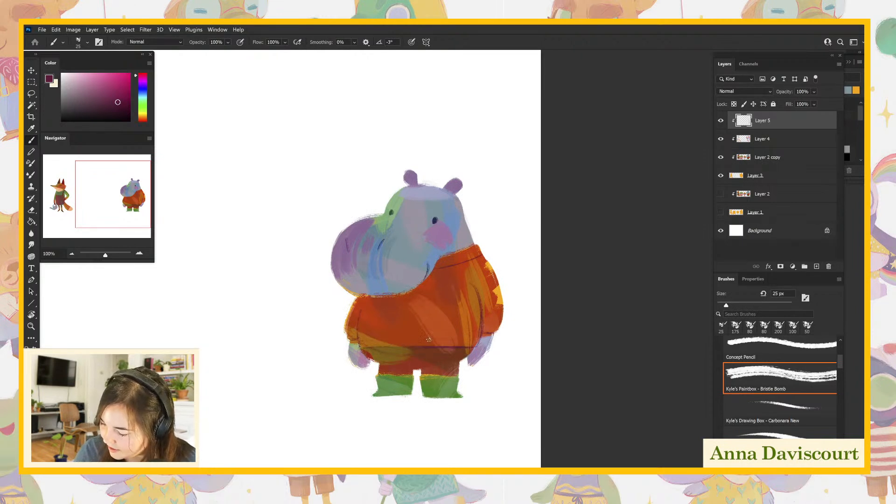
# - Sample the sweater's golden yellow and paint triangles along both sleeves' outer edges and two stacked diamonds down the front
pyautogui.moveTo(533, 328); pyautogui.dragTo(556, 328)
pyautogui.hotkey('ctrl', '+')
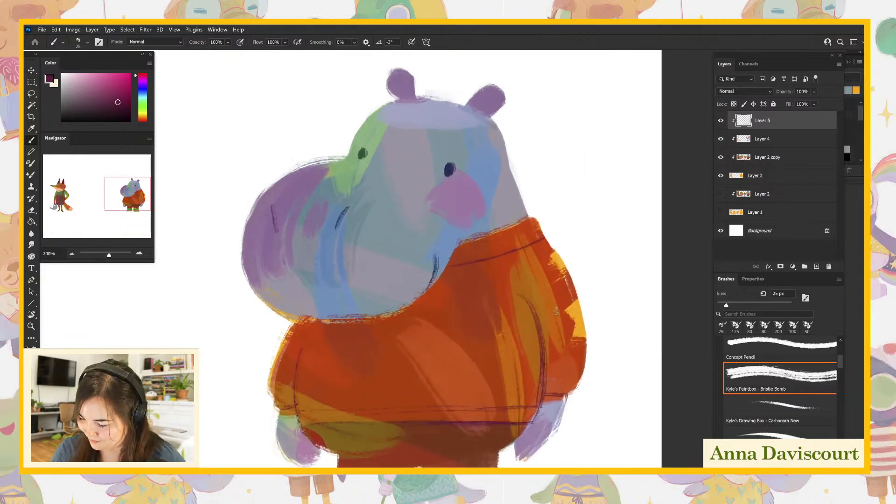
pyautogui.moveTo(610, 371); pyautogui.dragTo(615, 322)
pyautogui.keyDown('alt'); pyautogui.click(584, 266); pyautogui.keyUp('alt')
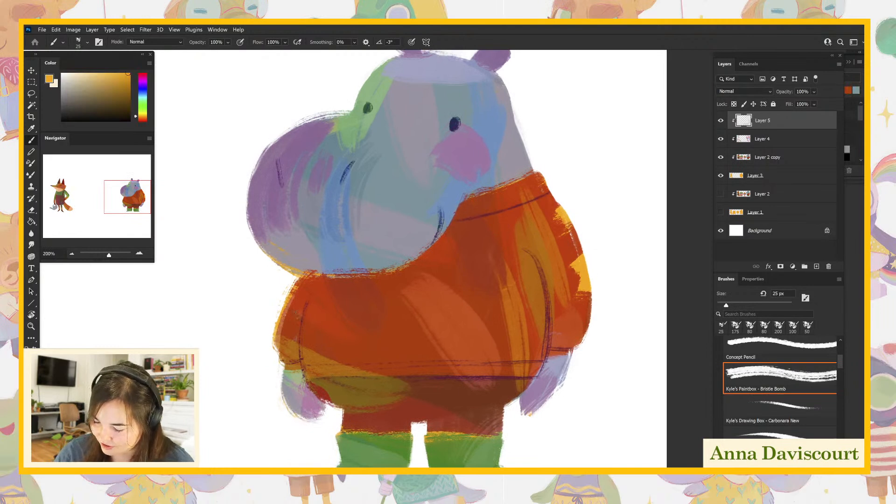
pyautogui.moveTo(279, 318)
pyautogui.mouseDown()
pyautogui.moveTo(293, 312)
pyautogui.moveTo(284, 303)
pyautogui.moveTo(302, 283)
pyautogui.moveTo(295, 290)
pyautogui.mouseUp()
pyautogui.moveTo(568, 236); pyautogui.dragTo(581, 247)
pyautogui.moveTo(564, 201); pyautogui.dragTo(556, 210)
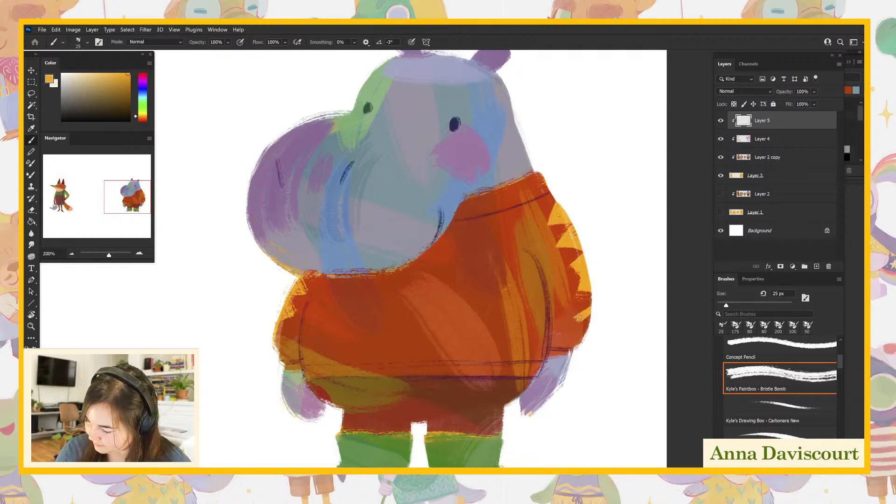
pyautogui.moveTo(409, 275)
pyautogui.mouseDown()
pyautogui.moveTo(421, 300)
pyautogui.moveTo(429, 278)
pyautogui.moveTo(409, 268)
pyautogui.moveTo(427, 249)
pyautogui.moveTo(436, 269)
pyautogui.moveTo(422, 257)
pyautogui.moveTo(417, 283)
pyautogui.moveTo(430, 272)
pyautogui.moveTo(408, 329)
pyautogui.moveTo(417, 348)
pyautogui.moveTo(433, 328)
pyautogui.moveTo(424, 324)
pyautogui.moveTo(430, 333)
pyautogui.moveTo(409, 324)
pyautogui.mouseUp()
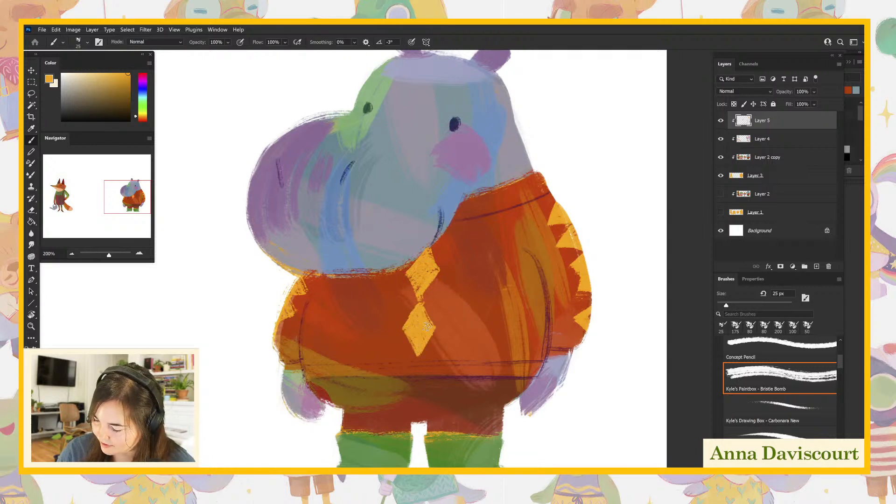
# - Sample the sweater's red, make Layer 4 active and test a lighter red-orange stroke on the sweater front
pyautogui.moveTo(613, 413); pyautogui.dragTo(641, 431)
pyautogui.keyDown('alt'); pyautogui.click(451, 265); pyautogui.keyUp('alt')
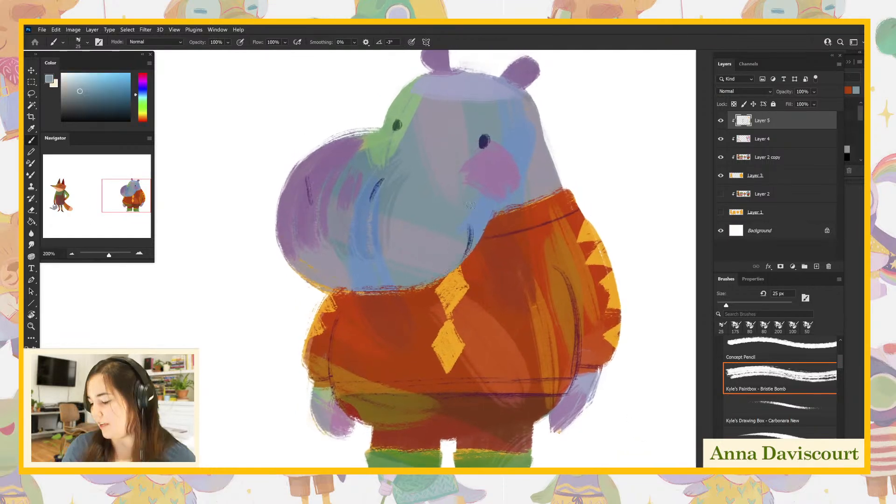
pyautogui.keyDown('alt'); pyautogui.click(467, 279); pyautogui.keyUp('alt')
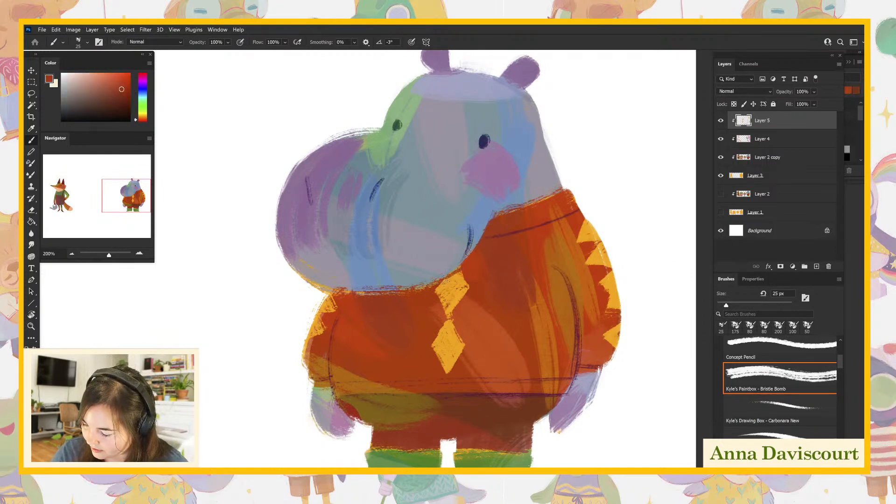
pyautogui.click(761, 139)
pyautogui.moveTo(578, 379); pyautogui.dragTo(538, 381)
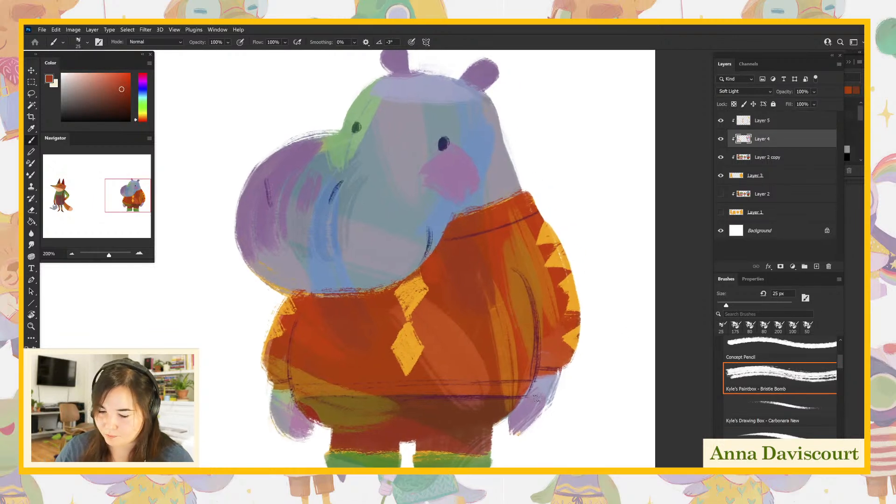
pyautogui.moveTo(112, 78); pyautogui.dragTo(111, 74)
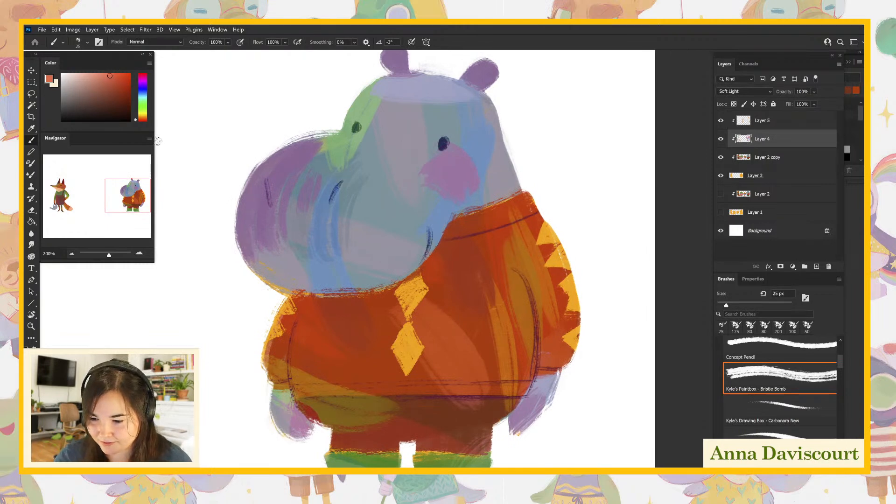
pyautogui.click(111, 77)
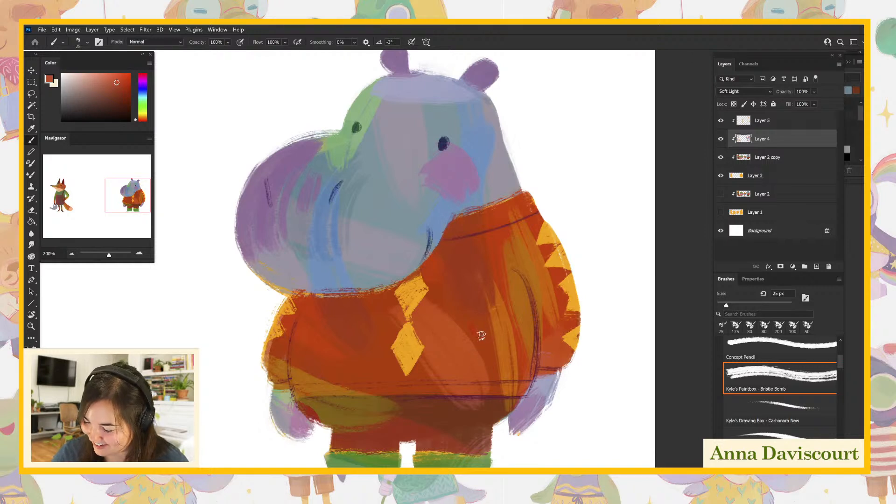
# - Set the foreground color to a light pink and paint columns of knit chevrons on the sweater front to the right of the diamonds
pyautogui.click(104, 77)
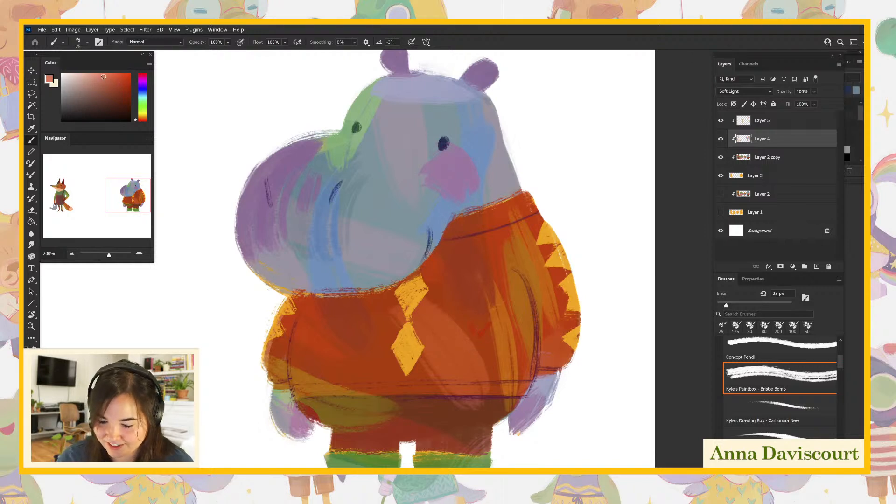
pyautogui.moveTo(147, 96); pyautogui.dragTo(148, 75)
pyautogui.click(97, 78)
pyautogui.click(95, 73)
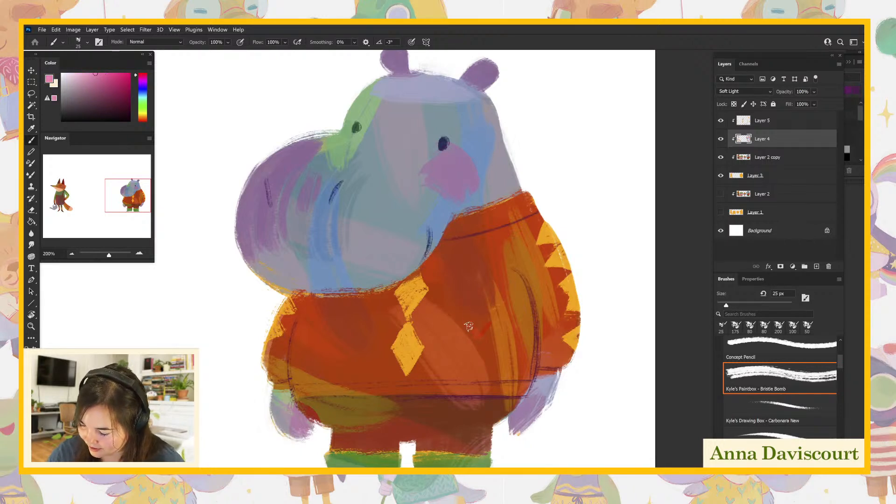
pyautogui.moveTo(475, 311)
pyautogui.mouseDown()
pyautogui.moveTo(489, 306)
pyautogui.moveTo(481, 292)
pyautogui.mouseUp()
pyautogui.moveTo(467, 260)
pyautogui.mouseDown()
pyautogui.moveTo(474, 267)
pyautogui.moveTo(481, 246)
pyautogui.mouseUp()
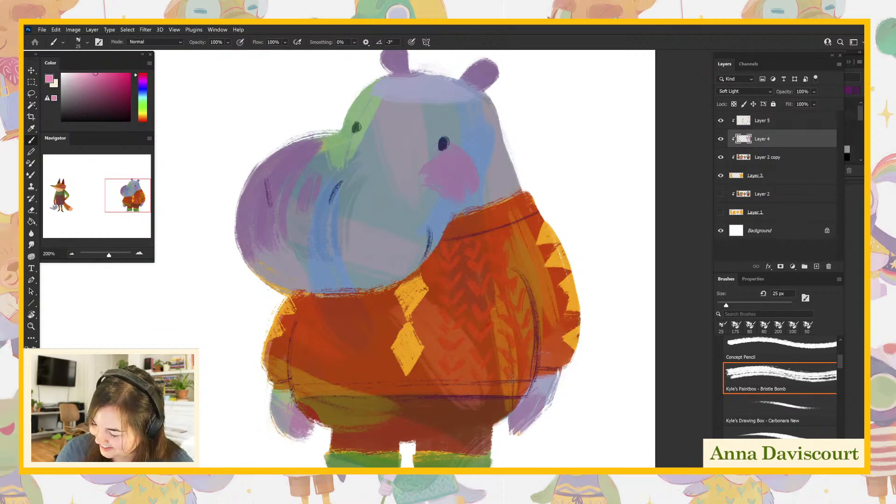
# - Set the foreground color to a dark magenta and paint knit chevrons on the front left of the diamonds and the adjoining sleeve
pyautogui.moveTo(607, 424); pyautogui.dragTo(646, 413)
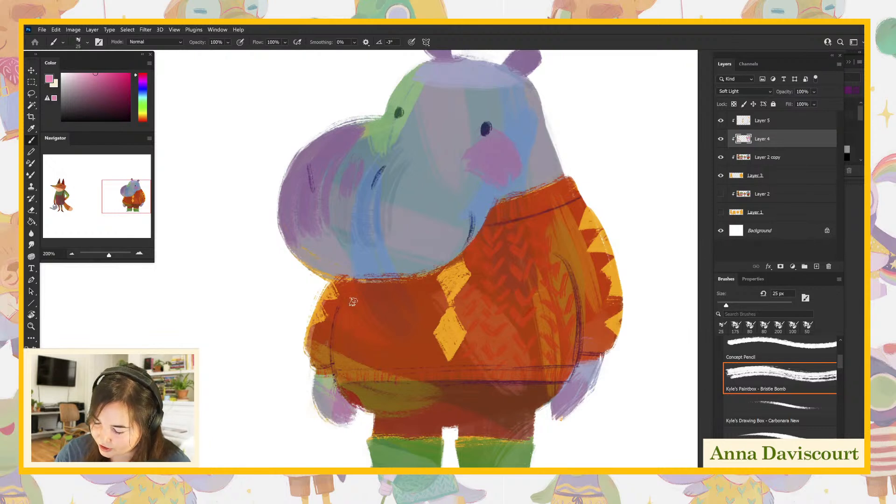
pyautogui.click(101, 80)
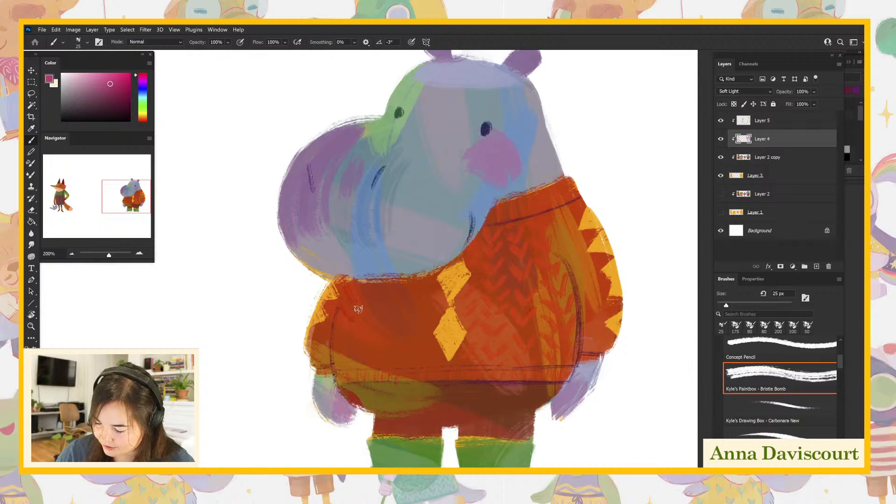
pyautogui.moveTo(106, 94); pyautogui.dragTo(122, 100)
pyautogui.moveTo(351, 290)
pyautogui.mouseDown()
pyautogui.moveTo(358, 302)
pyautogui.moveTo(343, 335)
pyautogui.moveTo(348, 366)
pyautogui.mouseUp()
pyautogui.moveTo(373, 290)
pyautogui.mouseDown()
pyautogui.moveTo(356, 316)
pyautogui.moveTo(370, 307)
pyautogui.moveTo(363, 339)
pyautogui.moveTo(352, 346)
pyautogui.moveTo(366, 336)
pyautogui.moveTo(353, 368)
pyautogui.mouseUp()
pyautogui.moveTo(387, 286)
pyautogui.mouseDown()
pyautogui.moveTo(379, 368)
pyautogui.moveTo(410, 342)
pyautogui.moveTo(398, 363)
pyautogui.moveTo(401, 335)
pyautogui.mouseUp()
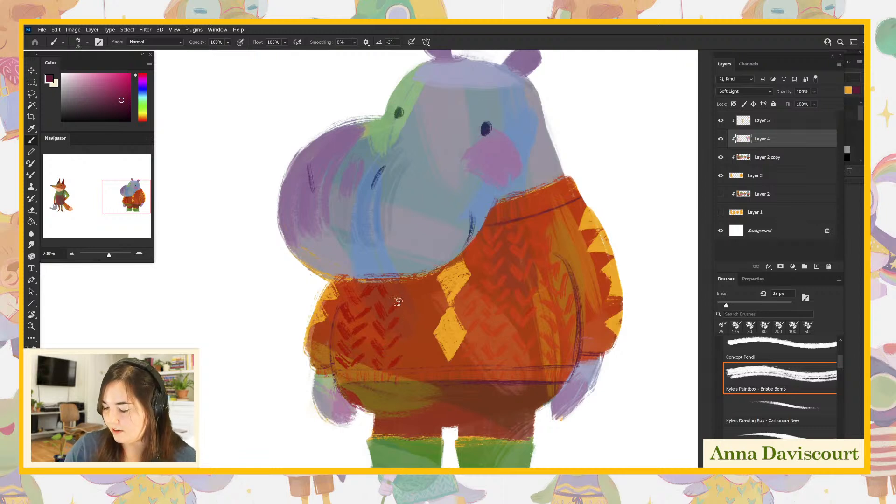
pyautogui.moveTo(409, 306)
pyautogui.mouseDown()
pyautogui.moveTo(421, 317)
pyautogui.moveTo(421, 344)
pyautogui.mouseUp()
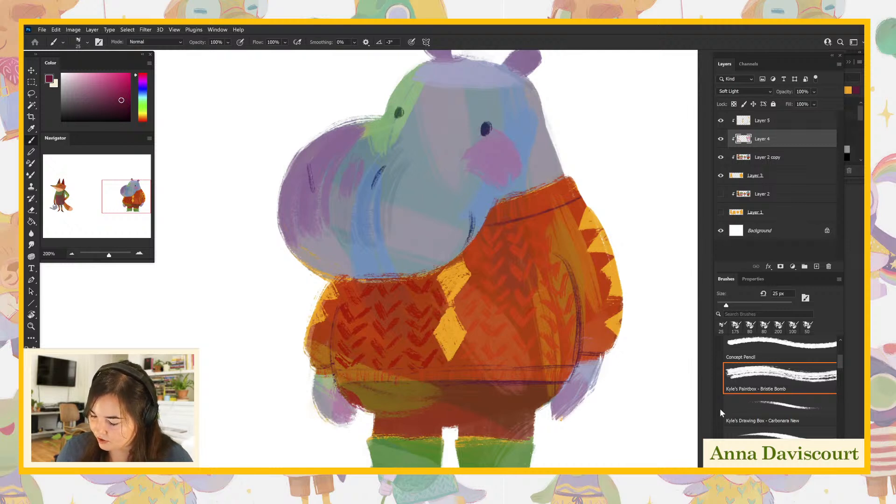
pyautogui.moveTo(341, 291)
pyautogui.mouseDown()
pyautogui.moveTo(346, 278)
pyautogui.moveTo(321, 343)
pyautogui.moveTo(317, 331)
pyautogui.mouseUp()
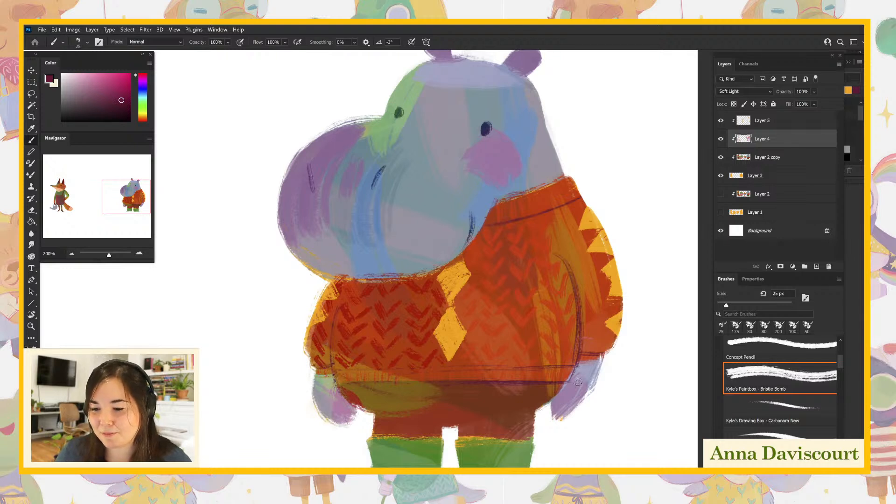
# - Undo a trial stroke on the right sleeve and paint short dark magenta ribbing strokes along the sweater's collar and hem
pyautogui.moveTo(574, 233); pyautogui.dragTo(550, 220)
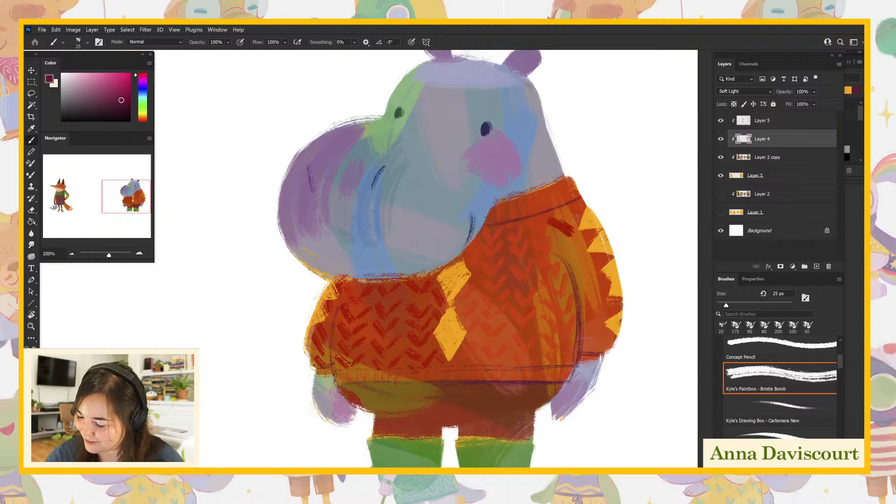
pyautogui.hotkey('ctrl', 'z')
pyautogui.moveTo(545, 188); pyautogui.dragTo(551, 204)
pyautogui.moveTo(553, 186); pyautogui.dragTo(564, 200)
pyautogui.moveTo(566, 183); pyautogui.dragTo(571, 197)
pyautogui.moveTo(518, 373); pyautogui.dragTo(557, 370)
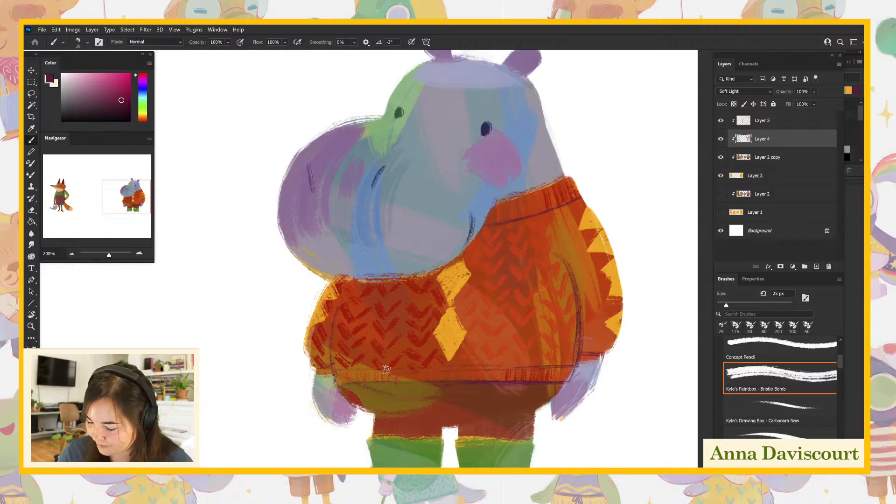
pyautogui.moveTo(443, 368)
pyautogui.mouseDown()
pyautogui.moveTo(444, 378)
pyautogui.moveTo(487, 370)
pyautogui.moveTo(470, 353)
pyautogui.moveTo(460, 357)
pyautogui.mouseUp()
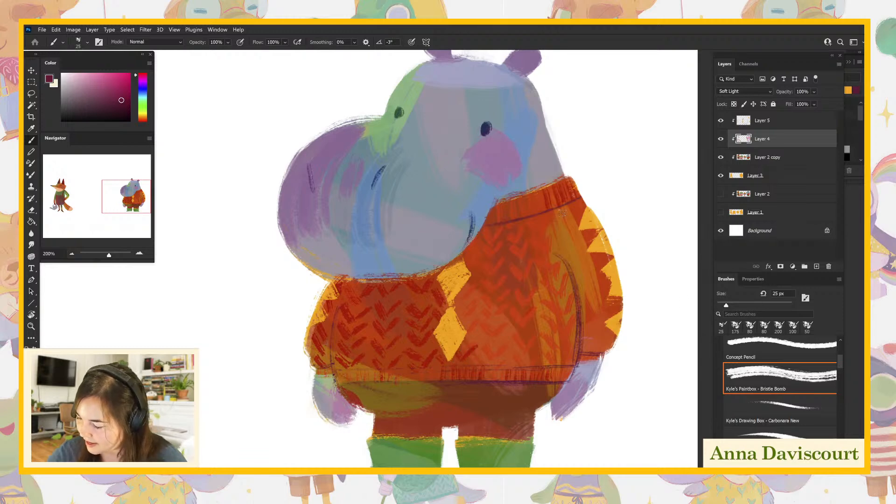
# - Paint dark magenta knit chevrons down the right sleeve, extending them between the yellow triangles
pyautogui.moveTo(556, 215)
pyautogui.mouseDown()
pyautogui.moveTo(578, 241)
pyautogui.moveTo(577, 229)
pyautogui.moveTo(576, 259)
pyautogui.moveTo(584, 262)
pyautogui.moveTo(582, 245)
pyautogui.moveTo(598, 246)
pyautogui.moveTo(580, 274)
pyautogui.moveTo(595, 266)
pyautogui.moveTo(589, 296)
pyautogui.moveTo(611, 278)
pyautogui.moveTo(584, 306)
pyautogui.moveTo(607, 312)
pyautogui.moveTo(591, 336)
pyautogui.moveTo(588, 329)
pyautogui.moveTo(593, 354)
pyautogui.mouseUp()
pyautogui.moveTo(611, 301); pyautogui.dragTo(606, 314)
pyautogui.moveTo(609, 278); pyautogui.dragTo(603, 291)
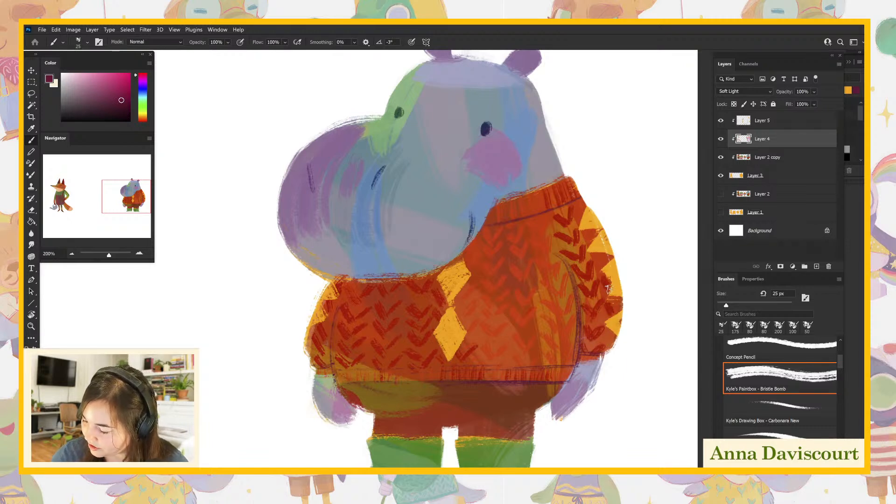
pyautogui.moveTo(605, 255); pyautogui.dragTo(598, 264)
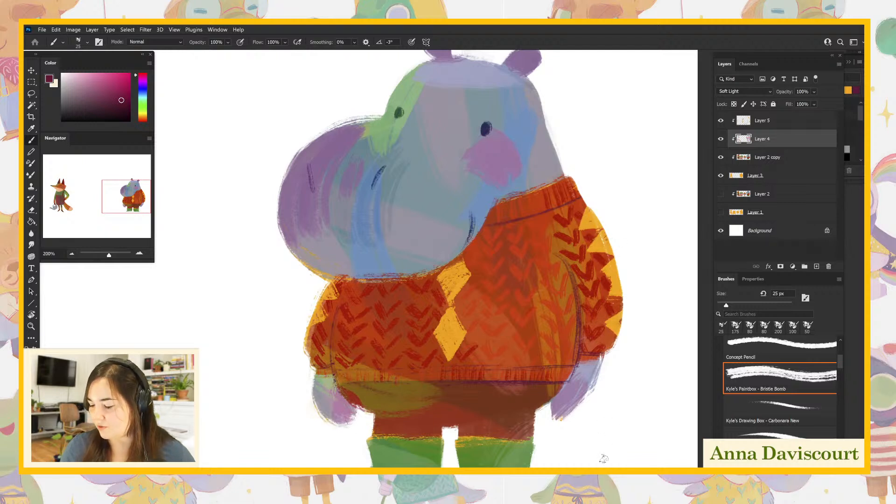
# - Review the whole hippo and make Layer 5 the active layer
pyautogui.moveTo(603, 456); pyautogui.dragTo(591, 440)
pyautogui.hotkey('ctrl', '-')
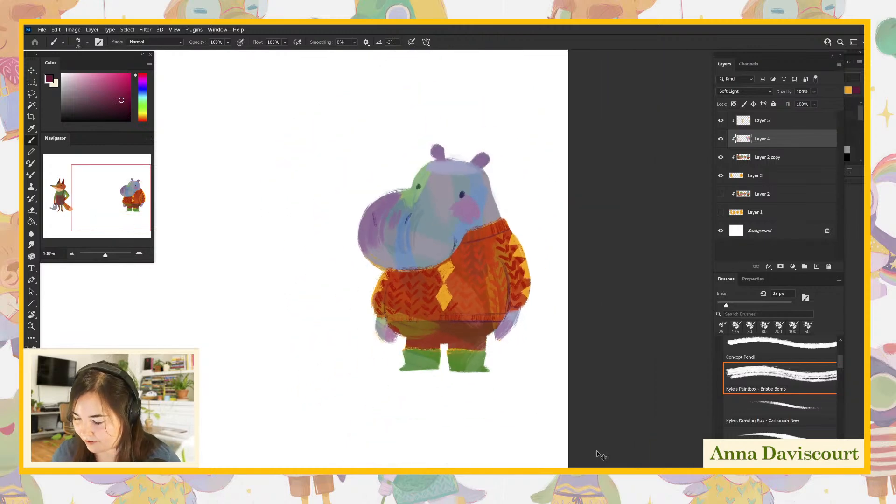
pyautogui.moveTo(529, 376); pyautogui.dragTo(637, 408)
pyautogui.moveTo(197, 411); pyautogui.dragTo(297, 385)
pyautogui.moveTo(615, 404); pyautogui.dragTo(504, 404)
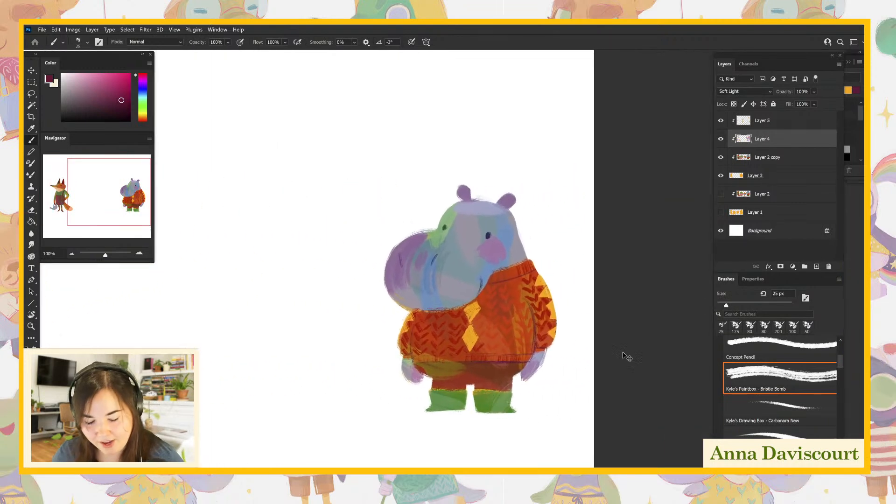
pyautogui.hotkey('ctrl', '+')
pyautogui.moveTo(631, 383); pyautogui.dragTo(610, 332)
pyautogui.click(760, 129)
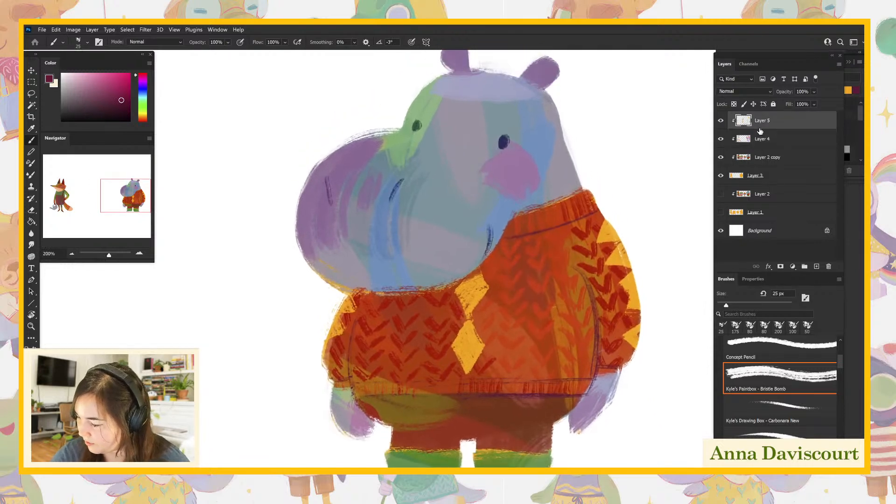
# - Set the foreground color to a dark olive green and paint short stripes across the hippo's green boots
pyautogui.click(142, 109)
pyautogui.click(120, 103)
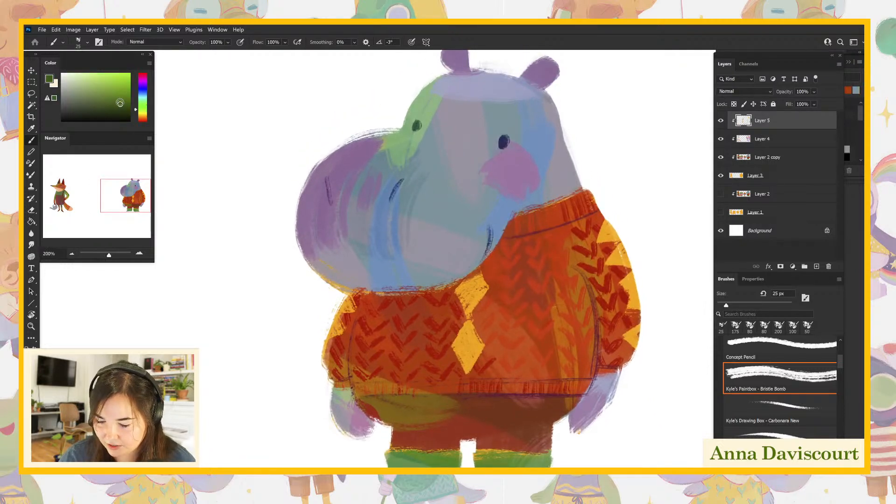
pyautogui.moveTo(519, 464); pyautogui.dragTo(528, 465)
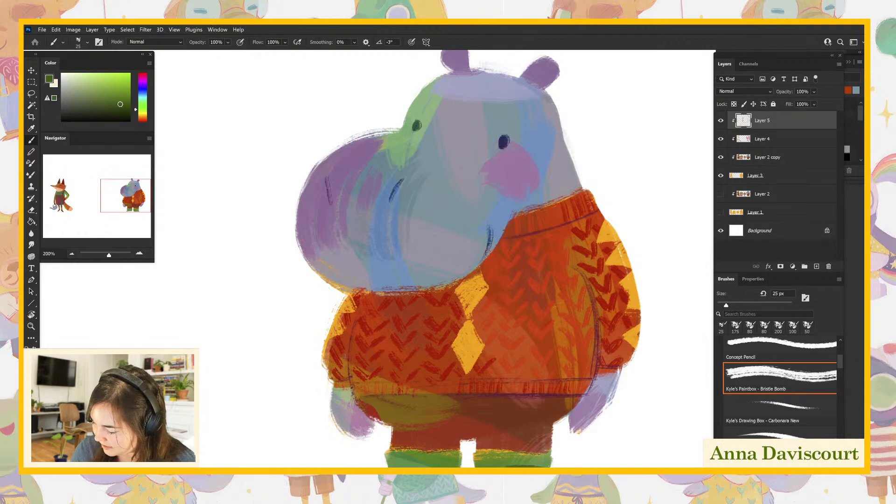
pyautogui.moveTo(424, 461)
pyautogui.mouseDown()
pyautogui.moveTo(385, 464)
pyautogui.moveTo(422, 462)
pyautogui.mouseUp()
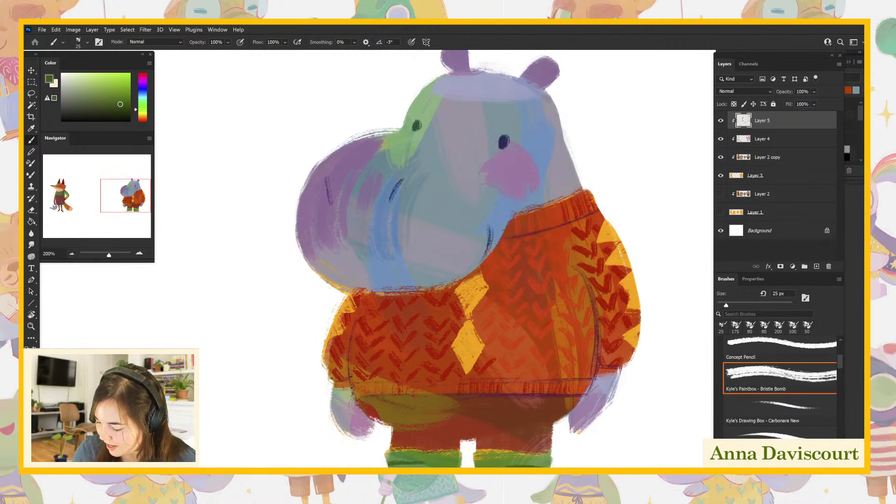
# - Set the foreground color to a very dark red and draw the fly and both pocket lines on the hippo's trousers
pyautogui.keyDown('alt'); pyautogui.click(504, 405); pyautogui.keyUp('alt')
pyautogui.moveTo(125, 97); pyautogui.dragTo(125, 106)
pyautogui.click(136, 122)
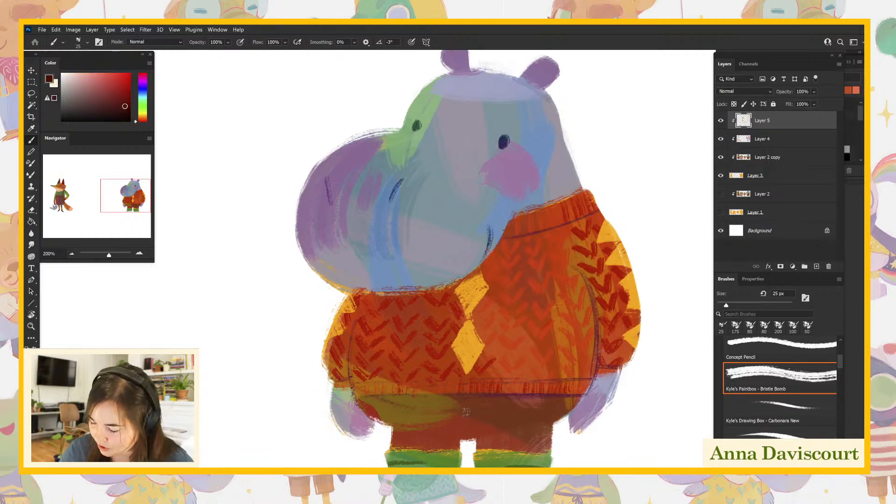
pyautogui.moveTo(465, 413); pyautogui.dragTo(471, 414)
pyautogui.moveTo(472, 397); pyautogui.dragTo(469, 439)
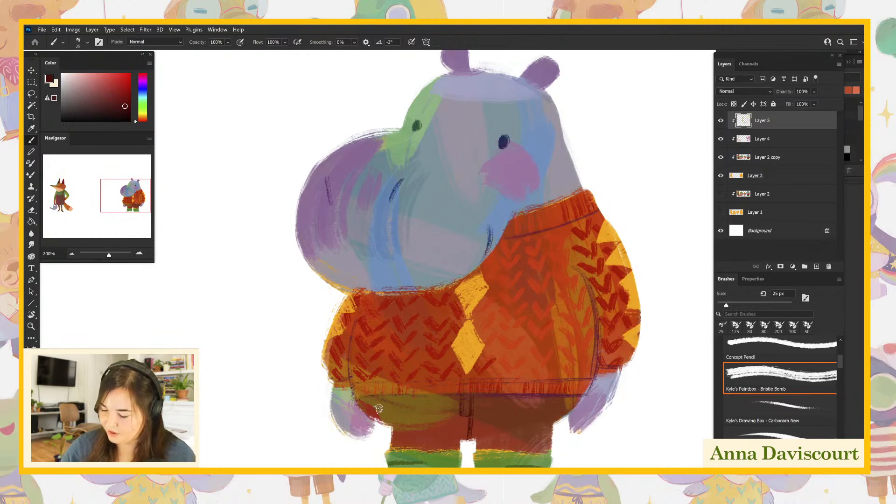
pyautogui.moveTo(367, 417); pyautogui.dragTo(378, 402)
pyautogui.moveTo(554, 402)
pyautogui.mouseDown()
pyautogui.moveTo(658, 428)
pyautogui.moveTo(651, 434)
pyautogui.moveTo(575, 392)
pyautogui.moveTo(590, 370)
pyautogui.moveTo(582, 408)
pyautogui.mouseUp()
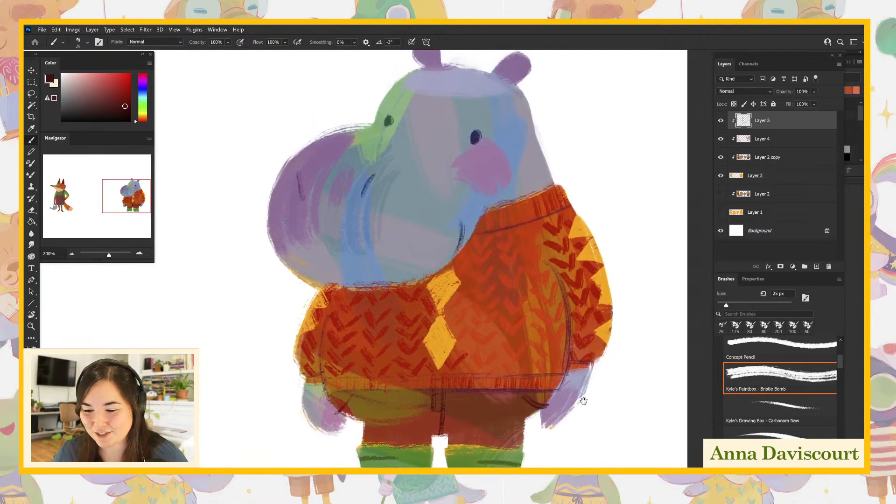
# - Paint orange-red accents sampled from the sweater inside both ears, on the cheek and beside the far eye, and compare with Layer 5 hidden
pyautogui.moveTo(569, 345); pyautogui.dragTo(593, 372)
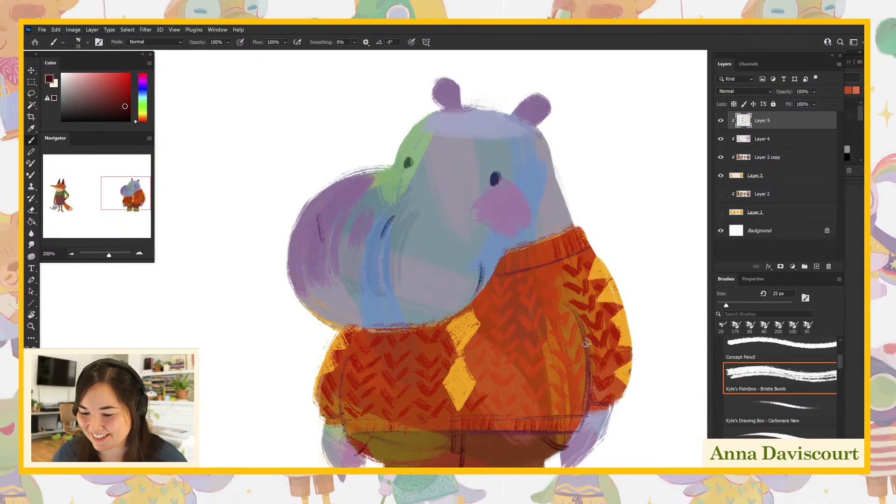
pyautogui.moveTo(593, 357); pyautogui.dragTo(587, 352)
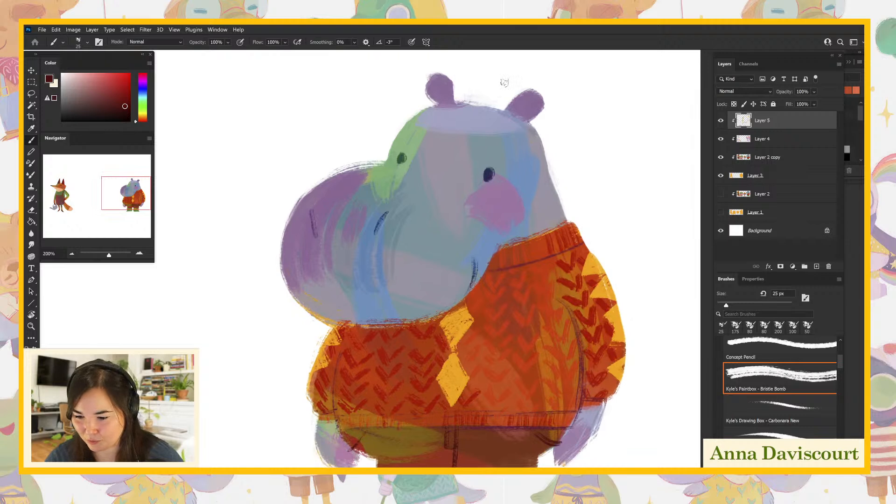
pyautogui.keyDown('alt'); pyautogui.click(542, 284); pyautogui.keyUp('alt')
pyautogui.moveTo(517, 112); pyautogui.dragTo(543, 96)
pyautogui.moveTo(438, 100); pyautogui.dragTo(444, 80)
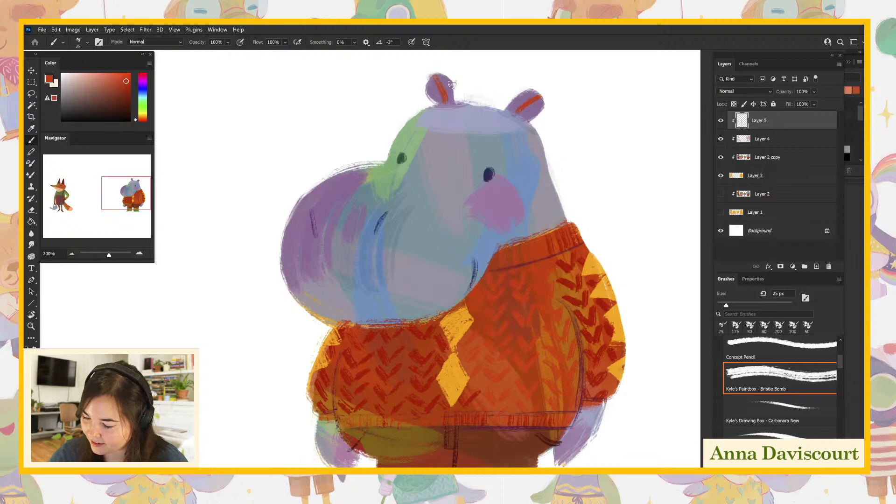
pyautogui.moveTo(491, 183); pyautogui.dragTo(519, 193)
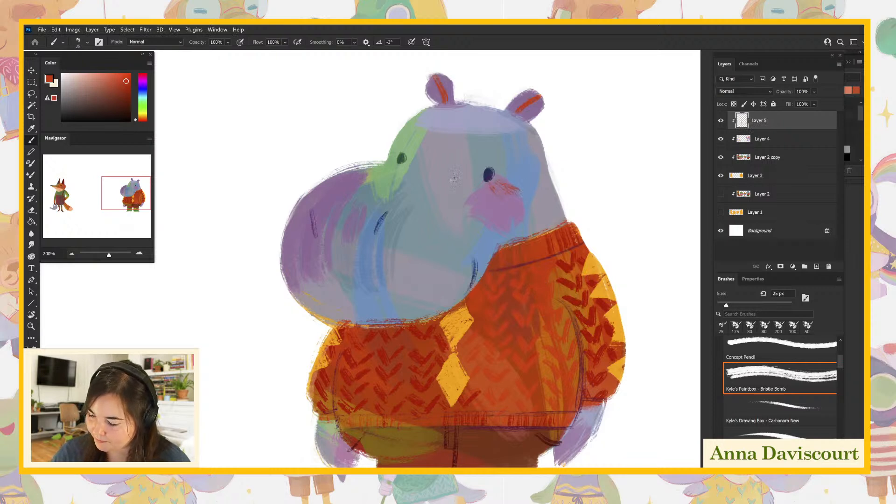
pyautogui.moveTo(392, 164)
pyautogui.mouseDown()
pyautogui.moveTo(376, 169)
pyautogui.moveTo(409, 158)
pyautogui.mouseUp()
pyautogui.moveTo(614, 435); pyautogui.dragTo(613, 400)
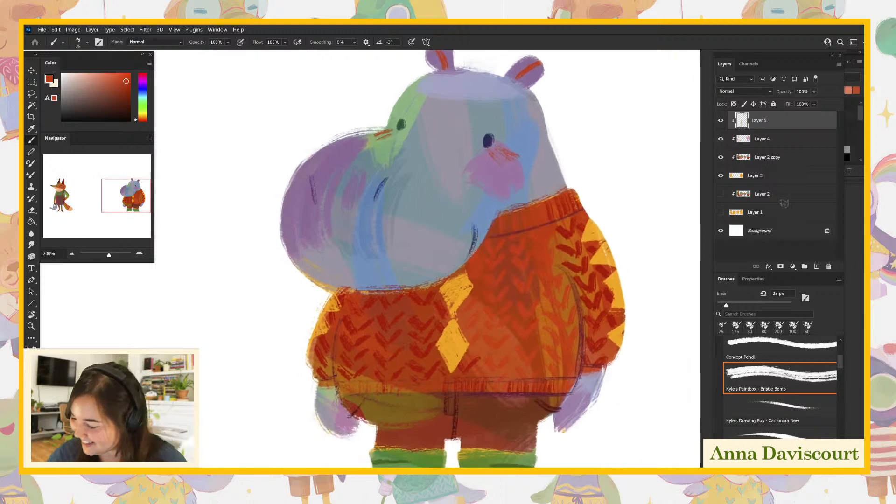
pyautogui.click(721, 121)
pyautogui.click(722, 121)
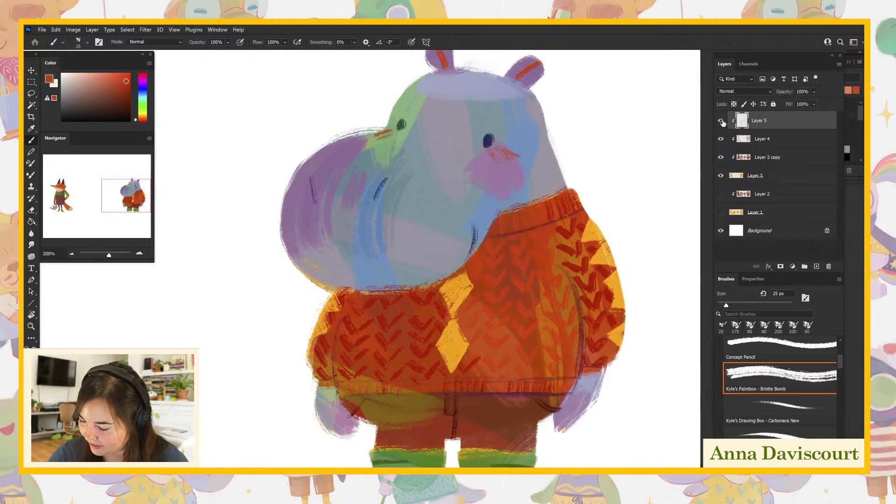
# - Enlarge the brush to 50 px and paint sampled grey-blue over the green patch between the snout and the far eye
pyautogui.keyDown('alt'); pyautogui.click(414, 189); pyautogui.keyUp('alt')
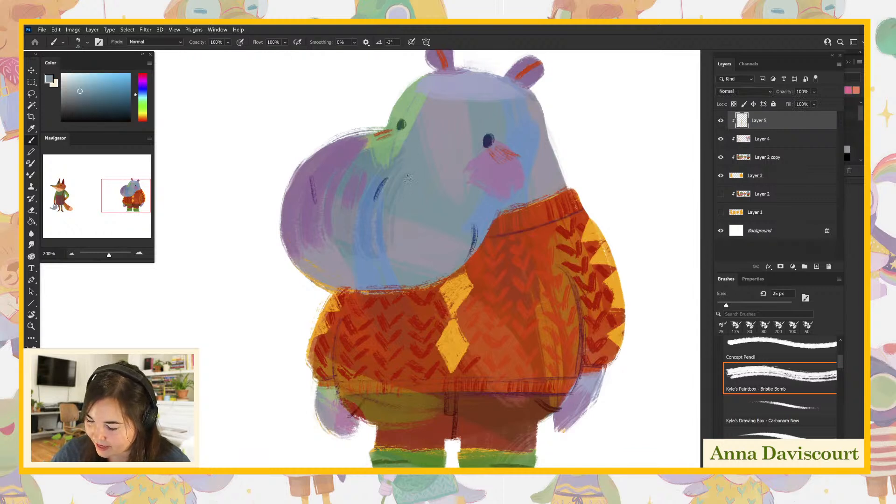
pyautogui.press(']')
pyautogui.press(']')
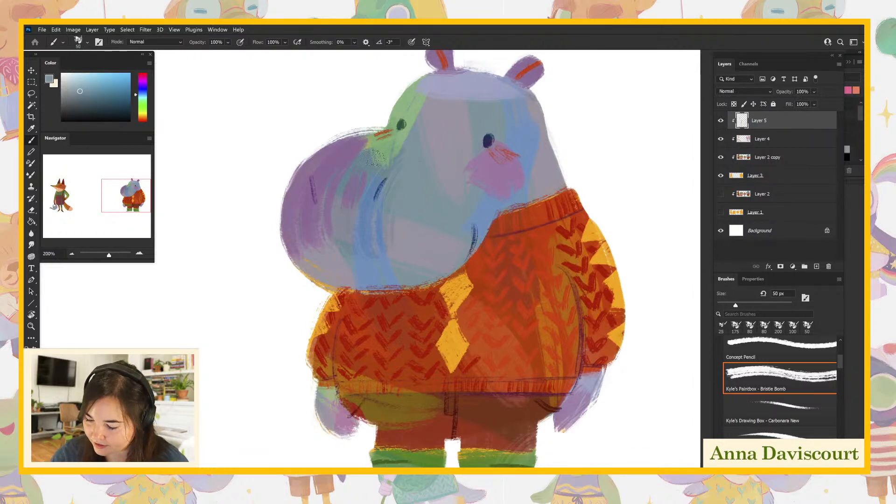
pyautogui.keyDown('alt'); pyautogui.click(368, 165); pyautogui.keyUp('alt')
pyautogui.moveTo(373, 158)
pyautogui.mouseDown()
pyautogui.moveTo(407, 163)
pyautogui.moveTo(376, 155)
pyautogui.mouseUp()
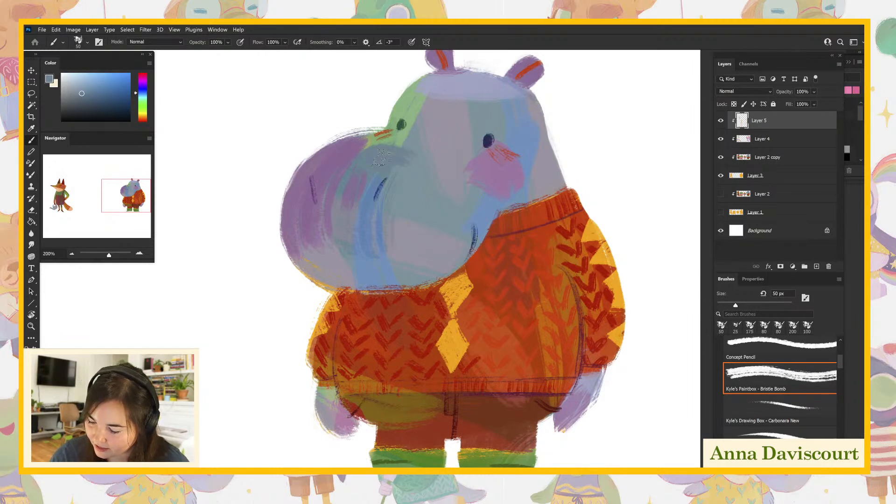
pyautogui.keyDown('alt'); pyautogui.click(416, 140); pyautogui.keyUp('alt')
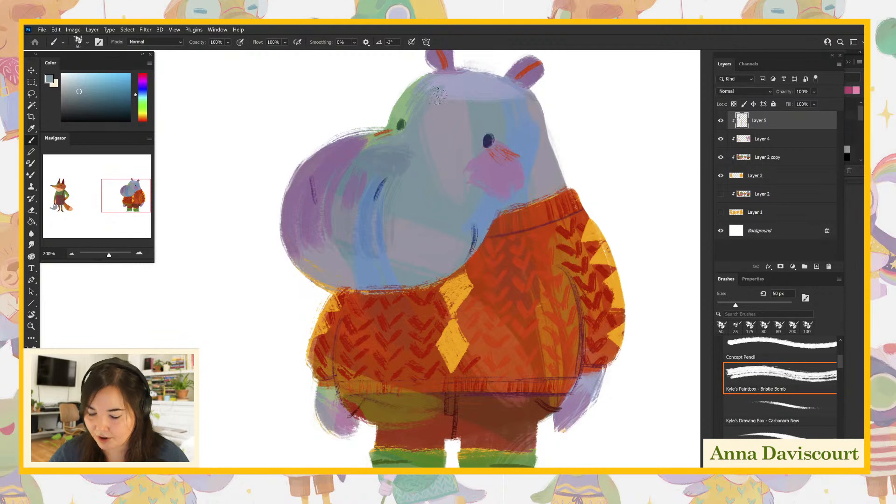
# - Blend sampled lavender, mauve, grey-blue and blue over the hippo's forehead, cheek edge and back of the head
pyautogui.keyDown('alt'); pyautogui.click(451, 87); pyautogui.keyUp('alt')
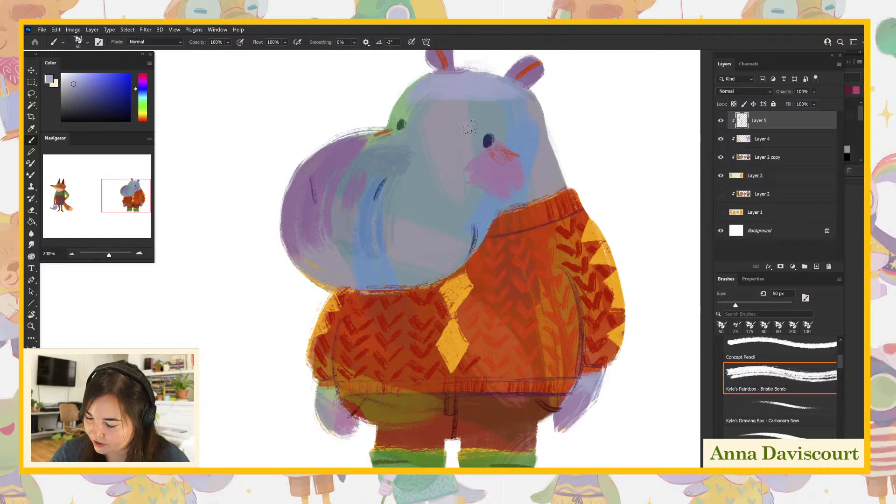
pyautogui.keyDown('alt'); pyautogui.click(445, 134); pyautogui.keyUp('alt')
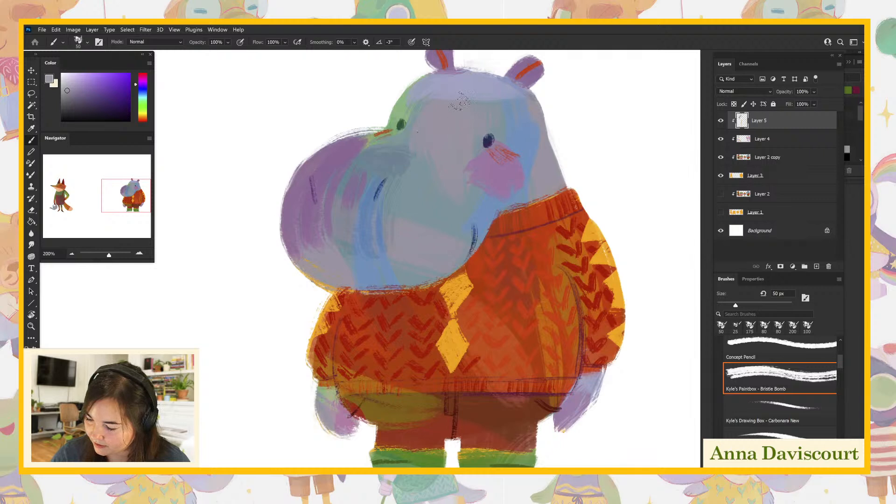
pyautogui.keyDown('alt'); pyautogui.click(437, 201); pyautogui.keyUp('alt')
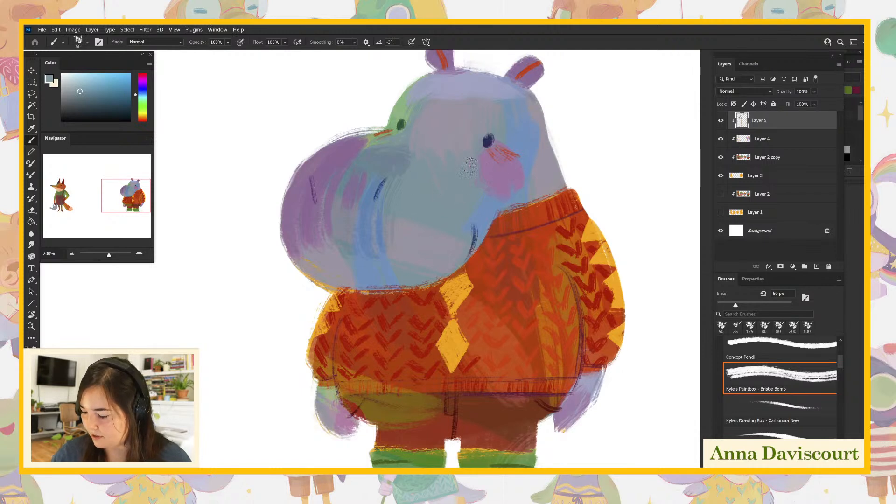
pyautogui.keyDown('alt'); pyautogui.click(528, 153); pyautogui.keyUp('alt')
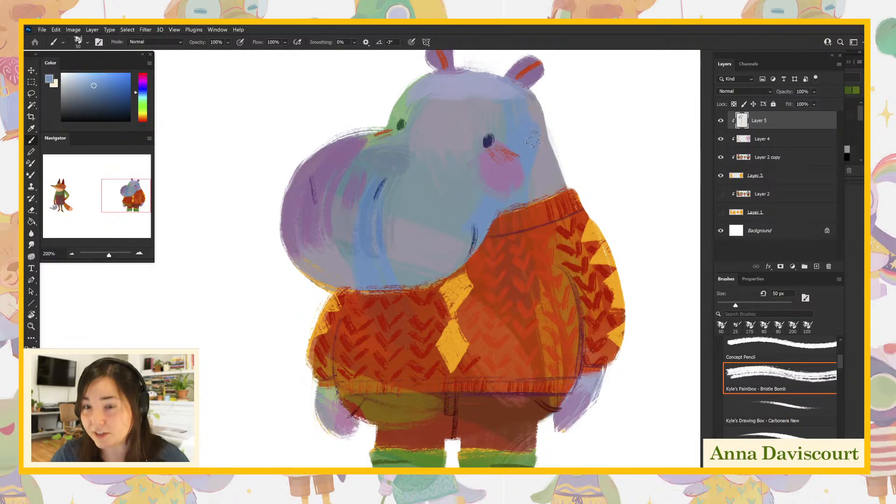
pyautogui.moveTo(535, 126)
pyautogui.mouseDown()
pyautogui.moveTo(534, 105)
pyautogui.moveTo(551, 173)
pyautogui.mouseUp()
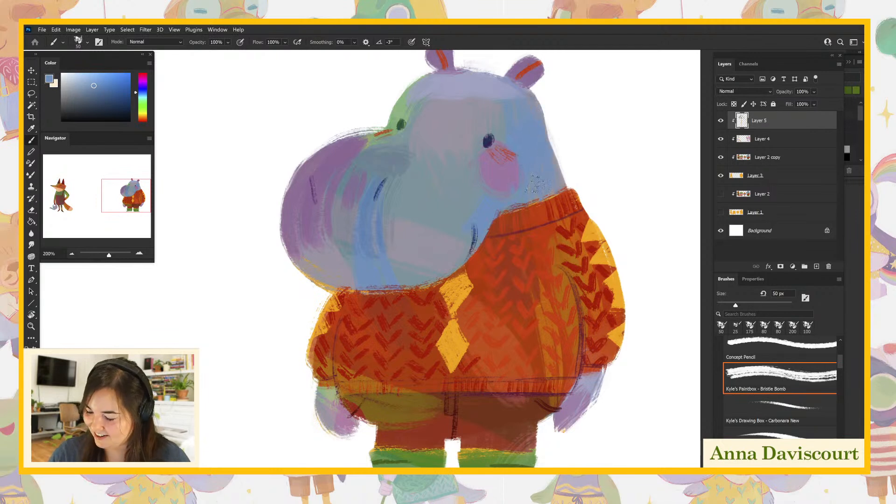
# - Paint sampled blue strokes down the purple side of the snout and along its lower edge
pyautogui.keyDown('alt'); pyautogui.click(360, 175); pyautogui.keyUp('alt')
pyautogui.moveTo(370, 142); pyautogui.dragTo(372, 153)
pyautogui.moveTo(327, 179); pyautogui.dragTo(335, 255)
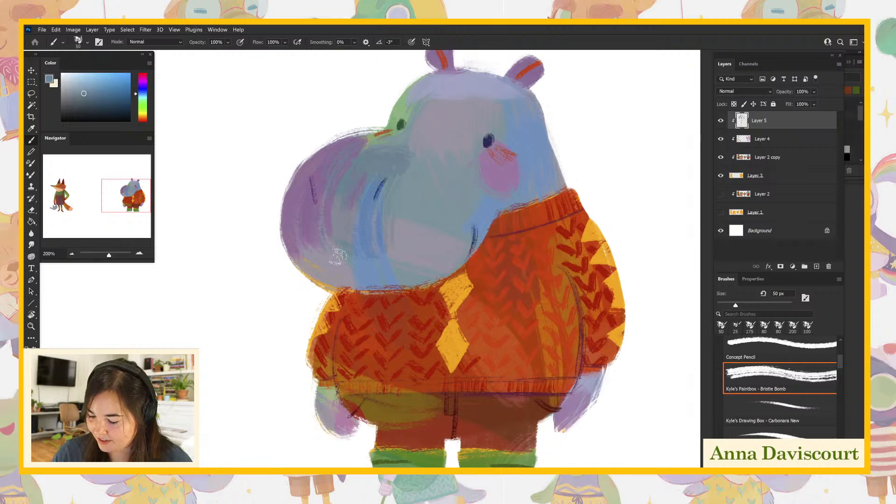
pyautogui.moveTo(329, 222); pyautogui.dragTo(339, 253)
pyautogui.keyDown('alt'); pyautogui.click(372, 275); pyautogui.keyUp('alt')
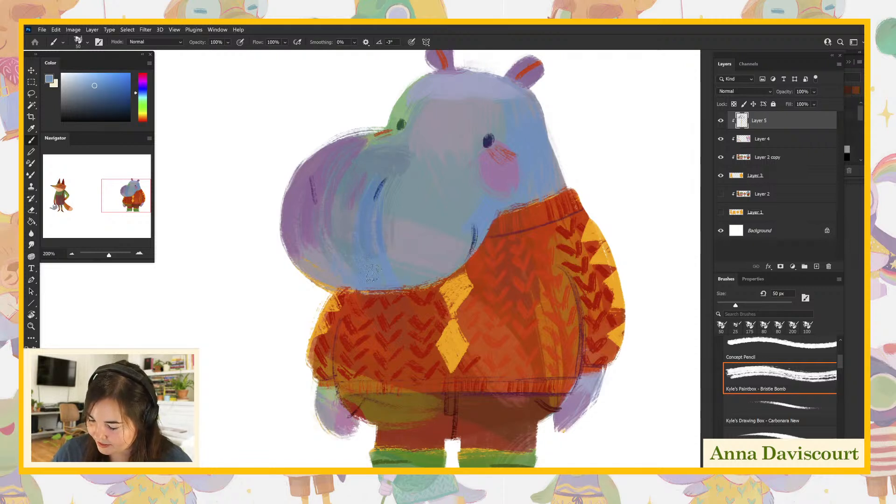
pyautogui.moveTo(388, 277); pyautogui.dragTo(439, 273)
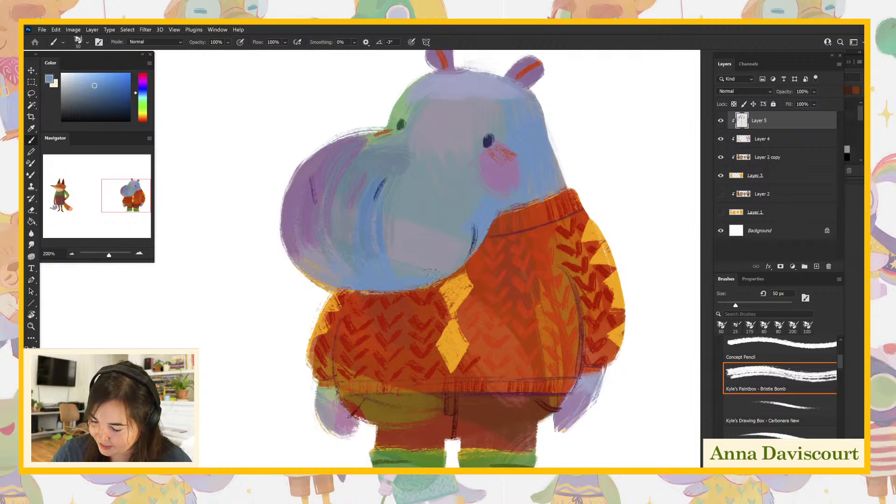
# - Smooth the snout with sampled grey-blue, covering the pale patch near the mouth, and add blue along its edges and top
pyautogui.moveTo(640, 380); pyautogui.dragTo(631, 401)
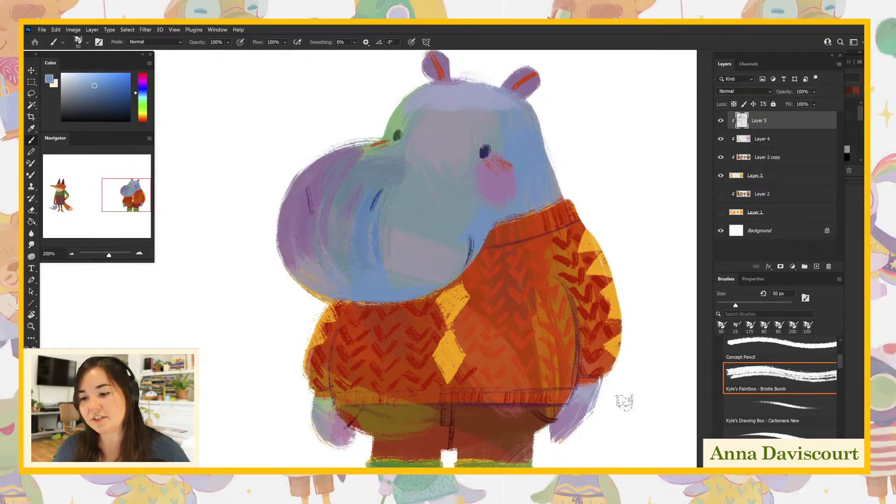
pyautogui.moveTo(629, 418); pyautogui.dragTo(610, 415)
pyautogui.keyDown('alt'); pyautogui.click(396, 205); pyautogui.keyUp('alt')
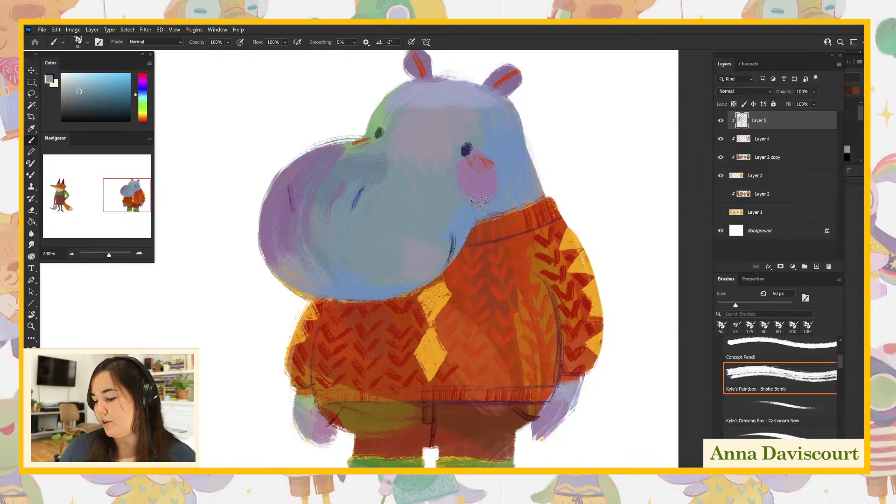
pyautogui.keyDown('alt'); pyautogui.click(513, 156); pyautogui.keyUp('alt')
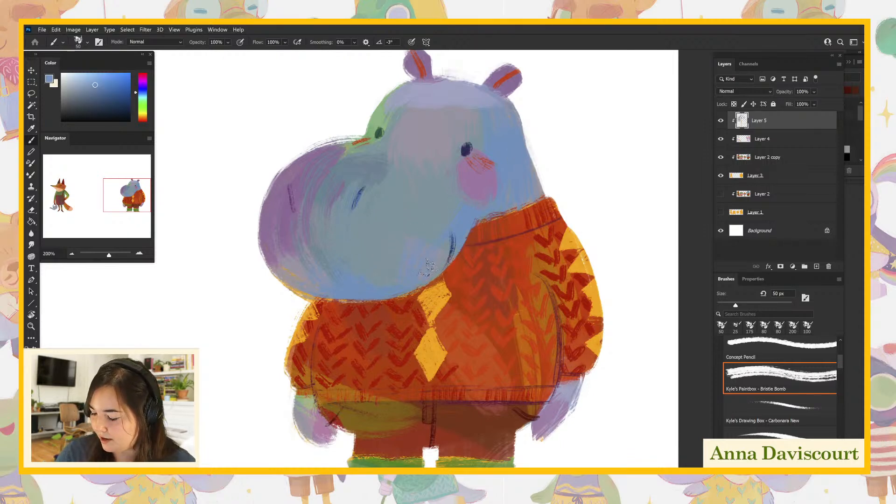
pyautogui.keyDown('alt'); pyautogui.click(421, 216); pyautogui.keyUp('alt')
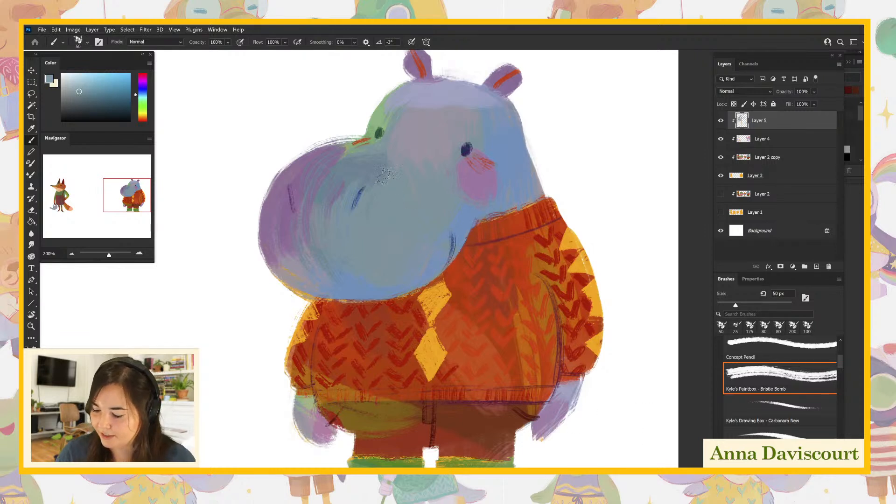
pyautogui.keyDown('alt'); pyautogui.click(369, 292); pyautogui.keyUp('alt')
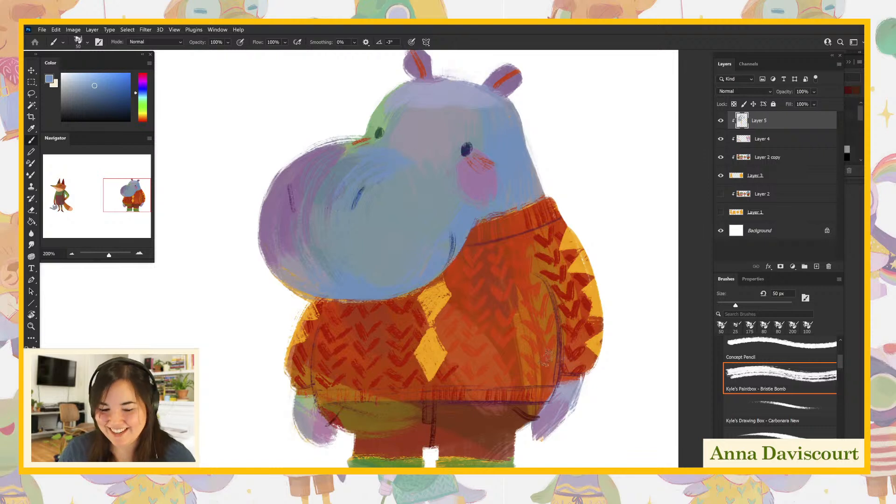
# - Review the whole hippo at 100% and its blended face at 200%
pyautogui.moveTo(484, 324); pyautogui.dragTo(486, 300)
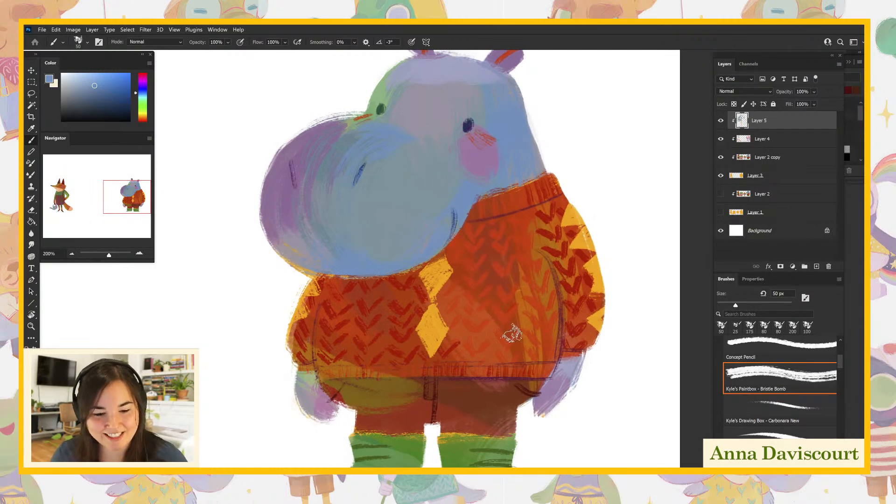
pyautogui.moveTo(514, 358)
pyautogui.mouseDown()
pyautogui.moveTo(504, 357)
pyautogui.moveTo(501, 377)
pyautogui.mouseUp()
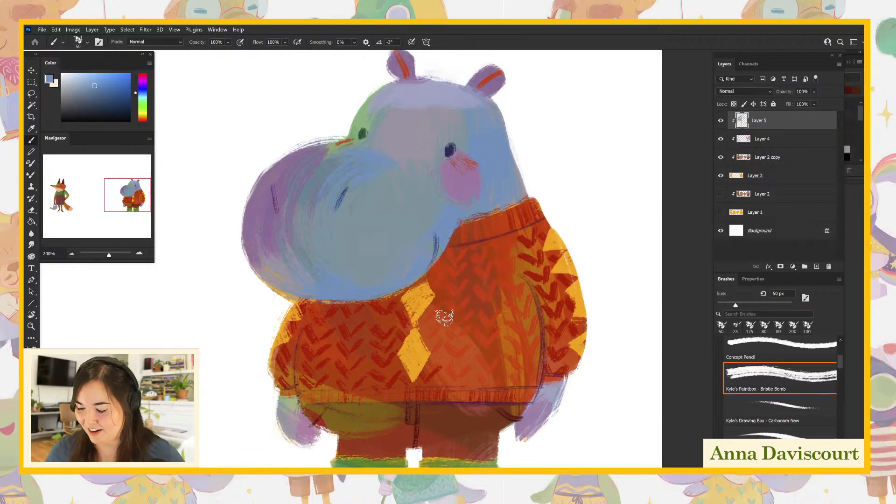
pyautogui.moveTo(350, 341); pyautogui.dragTo(35, 435)
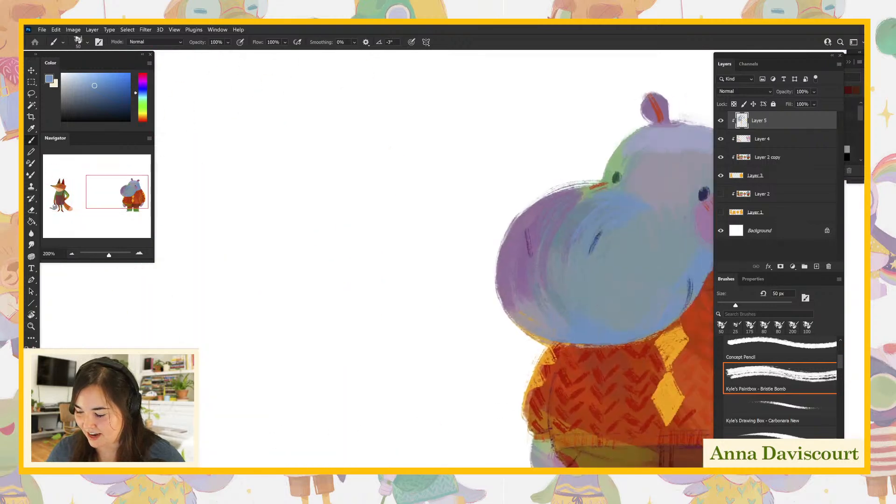
pyautogui.moveTo(594, 327); pyautogui.dragTo(377, 282)
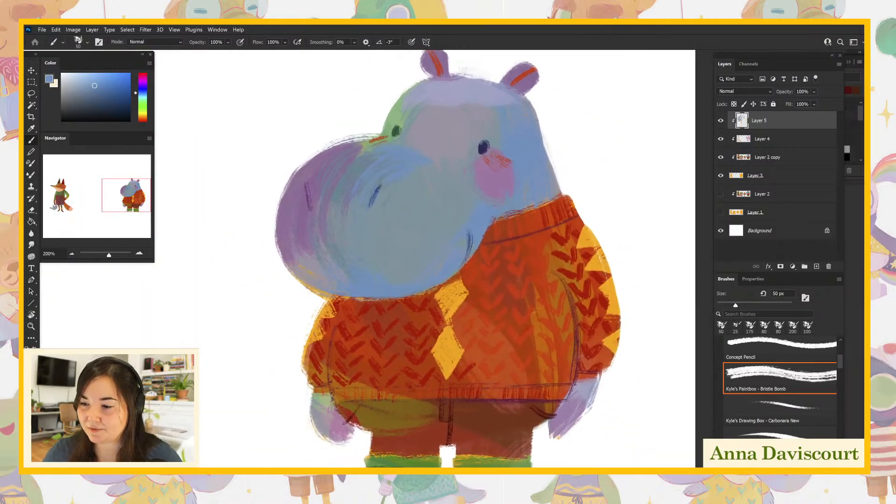
pyautogui.hotkey('ctrl', '-')
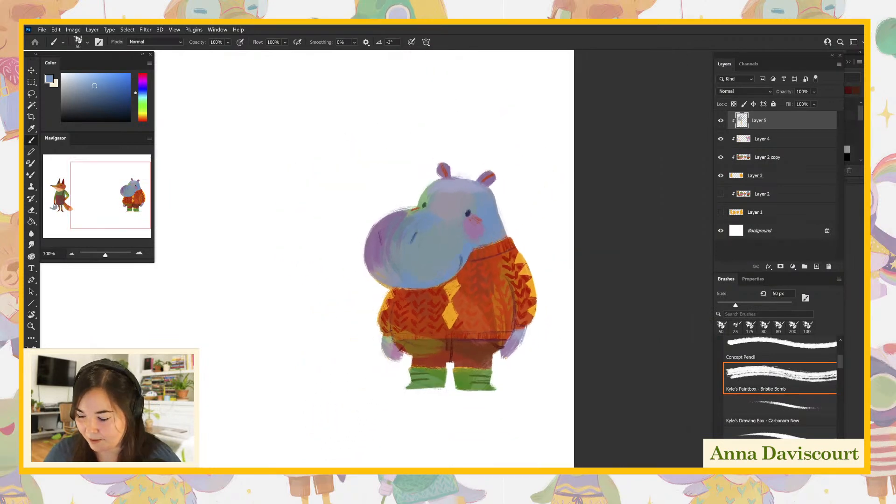
pyautogui.moveTo(530, 220); pyautogui.dragTo(552, 259)
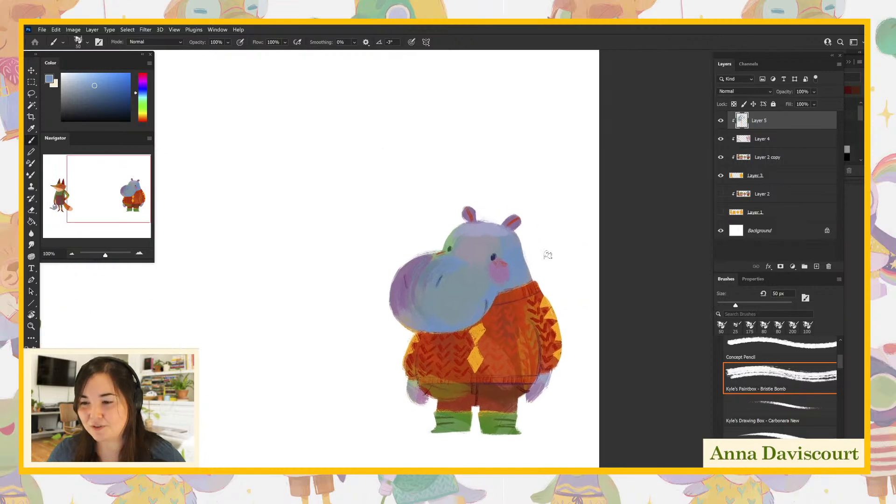
pyautogui.hotkey('ctrl', '+')
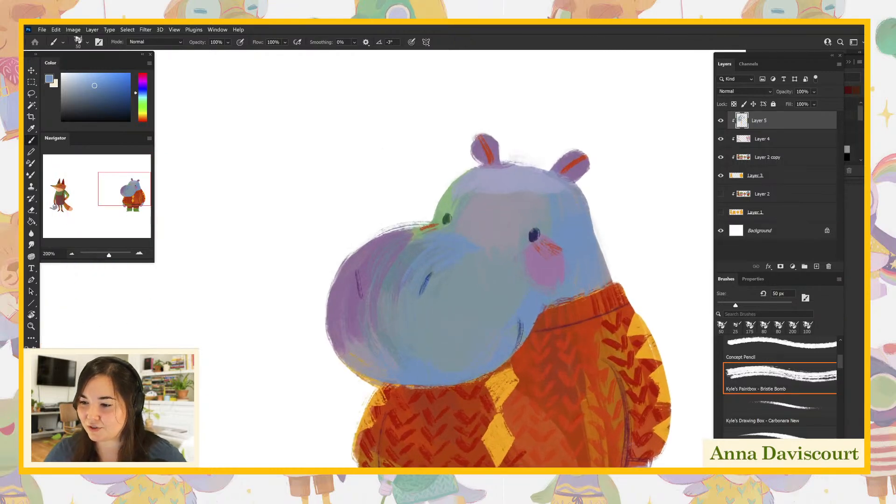